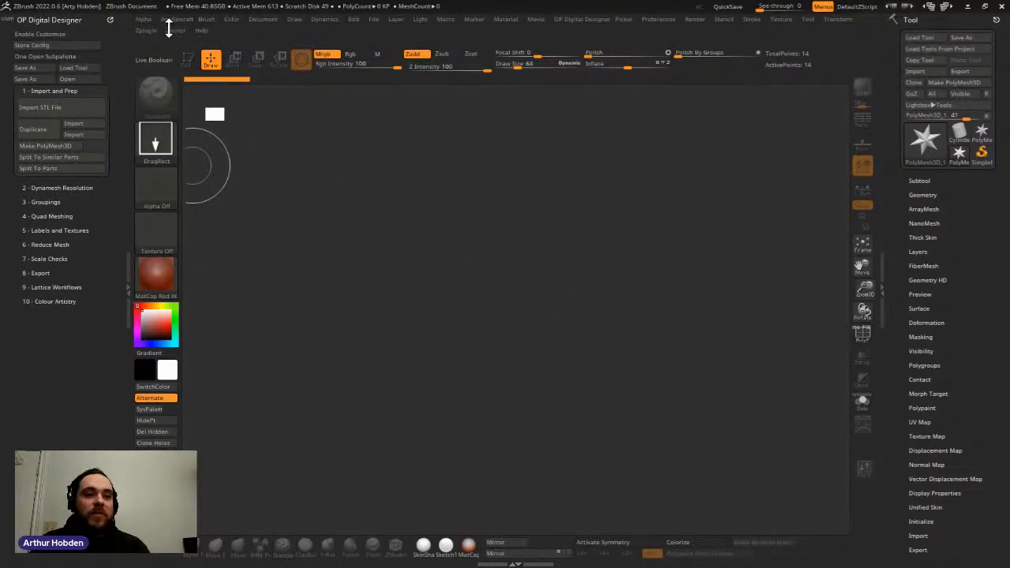
# Step: Look through the tools in the numbered workflow sections, including Dynamesh Resolution, Groupings and Quad Meshing, and collapse them all again
pyautogui.click(51, 187)
pyautogui.click(51, 188)
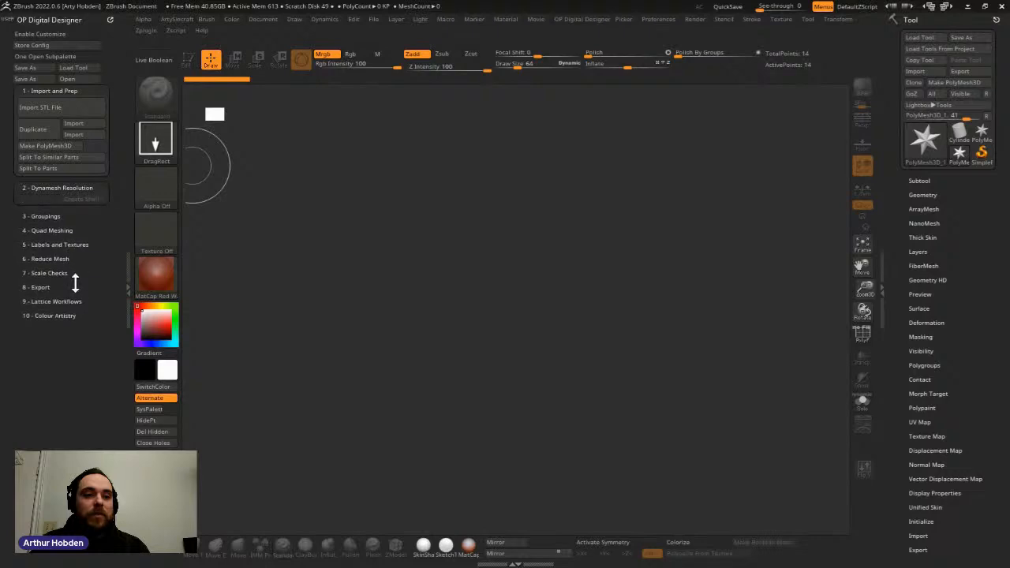
pyautogui.click(44, 202)
pyautogui.click(536, 19)
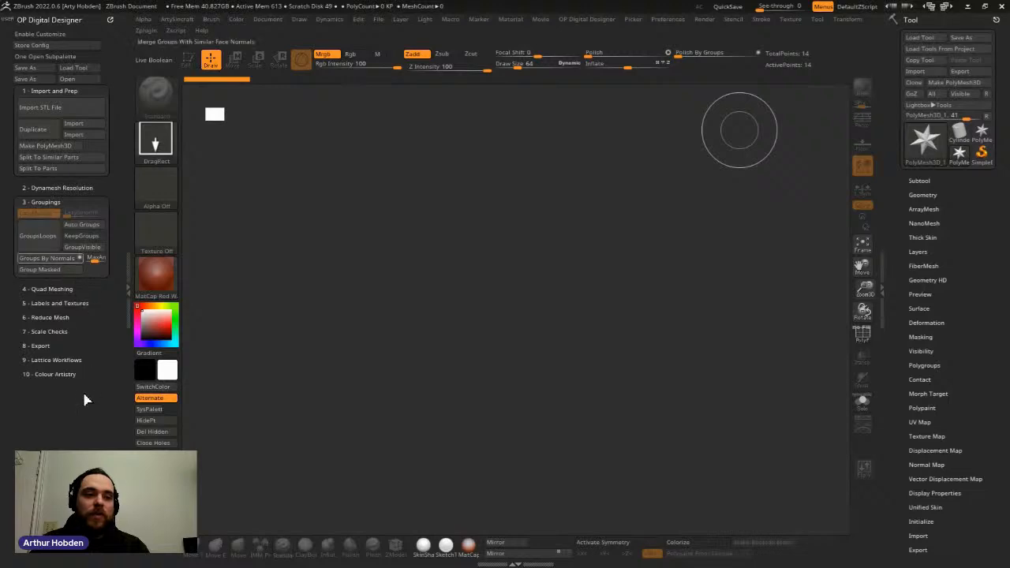
pyautogui.click(74, 188)
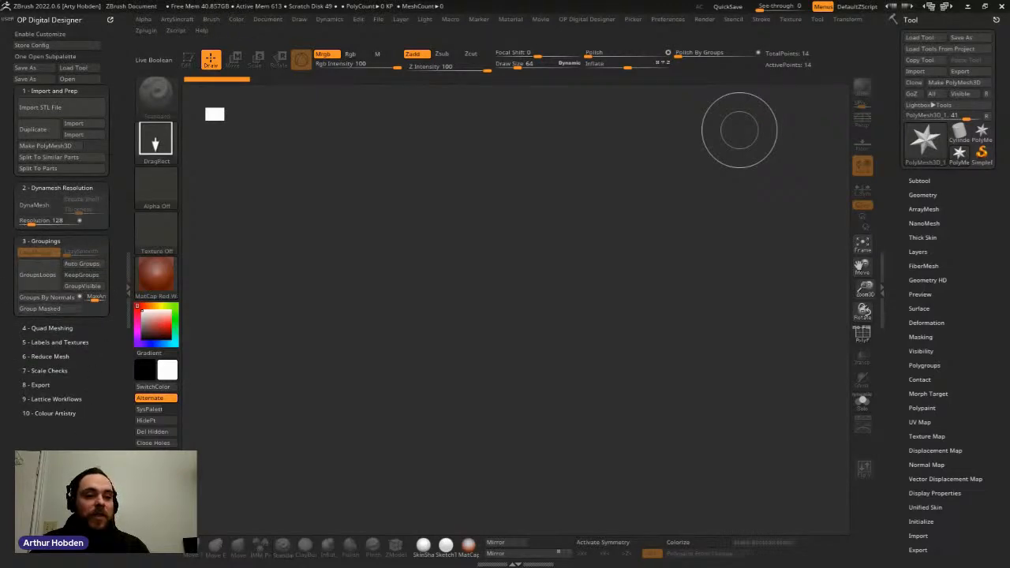
pyautogui.click(47, 328)
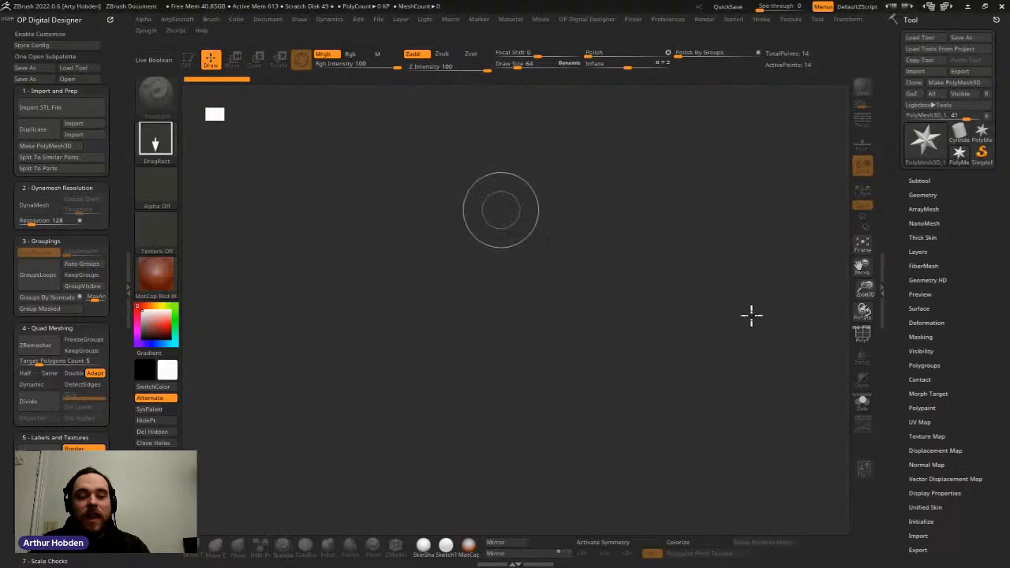
pyautogui.click(93, 141)
pyautogui.click(90, 159)
pyautogui.click(89, 171)
pyautogui.click(76, 215)
pyautogui.click(76, 221)
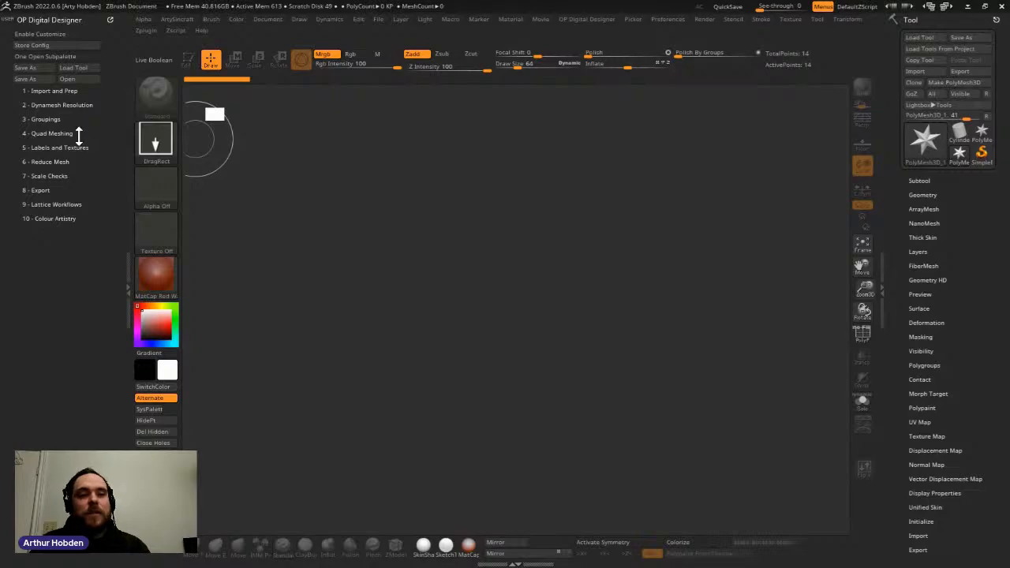
# Step: Import the leg scan STL, make it editable on the canvas and give it the SketchToyPlastic material
pyautogui.click(82, 135)
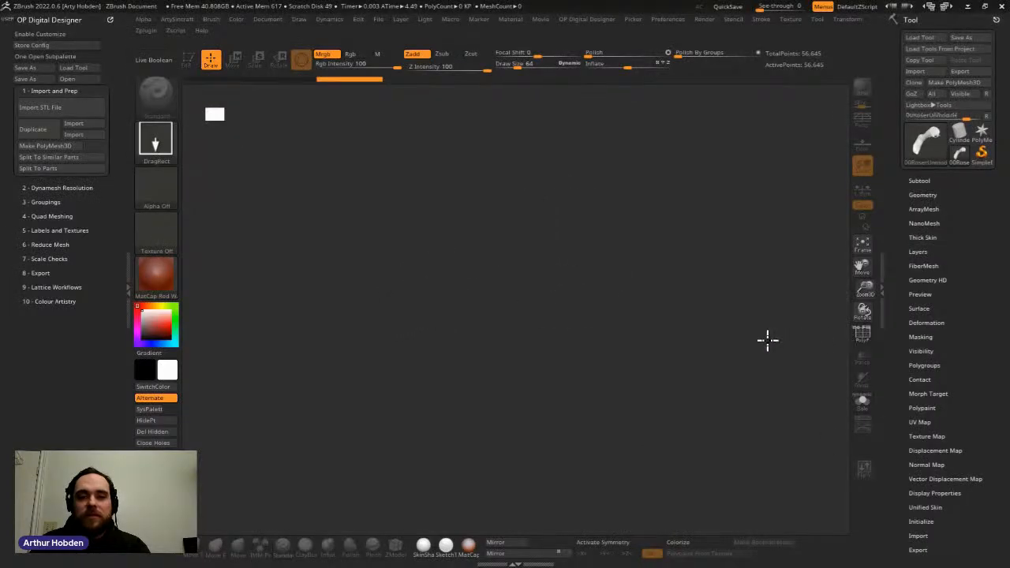
pyautogui.click(188, 60)
pyautogui.moveTo(569, 347); pyautogui.dragTo(631, 382)
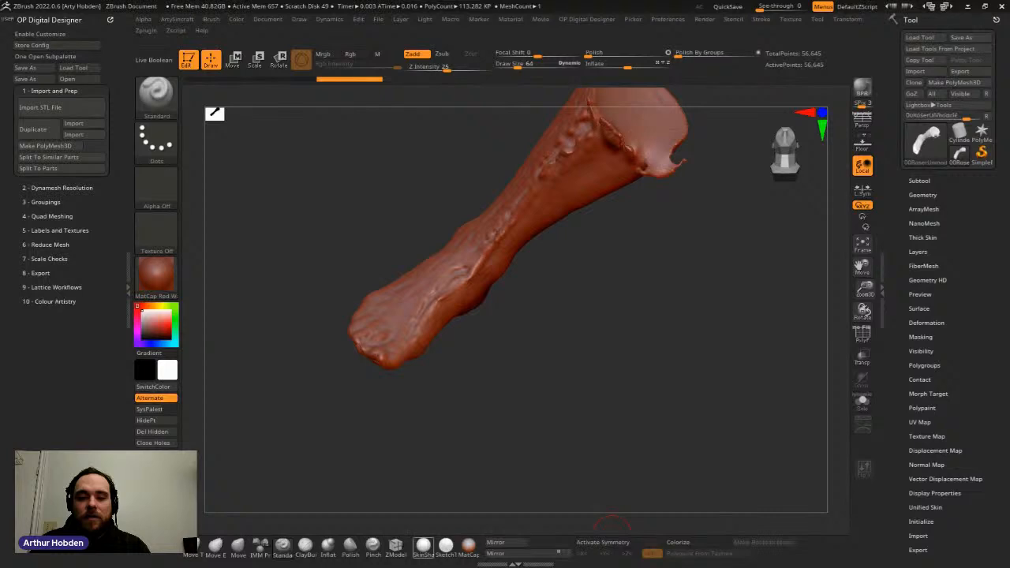
pyautogui.click(446, 546)
# Step: Turn on the floor grid and align the view squarely with the leg scan
pyautogui.moveTo(616, 423)
pyautogui.mouseDown()
pyautogui.moveTo(660, 310)
pyautogui.moveTo(634, 334)
pyautogui.moveTo(619, 307)
pyautogui.mouseUp()
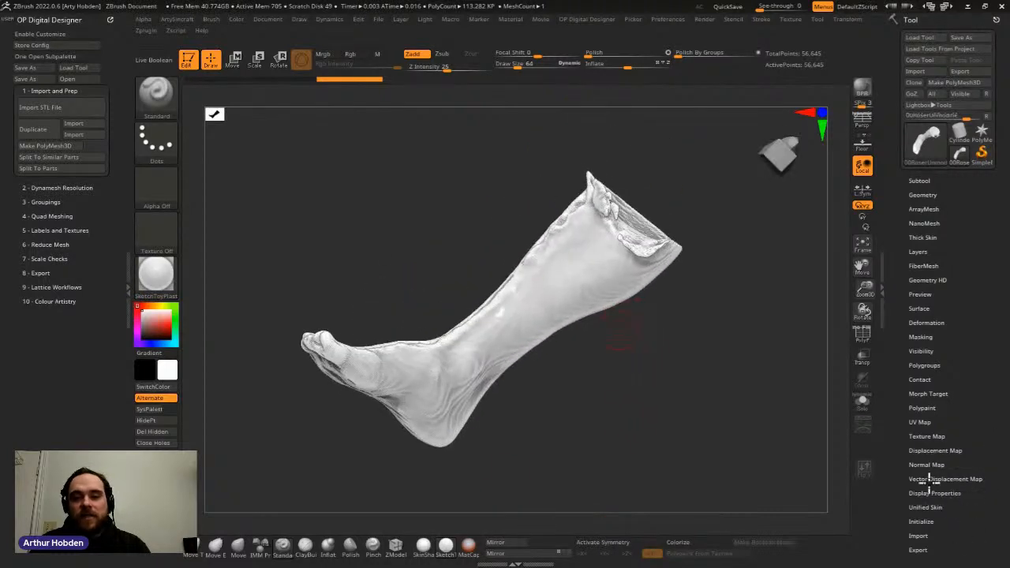
pyautogui.moveTo(642, 410)
pyautogui.mouseDown()
pyautogui.moveTo(638, 354)
pyautogui.moveTo(654, 412)
pyautogui.moveTo(611, 461)
pyautogui.moveTo(708, 297)
pyautogui.moveTo(738, 380)
pyautogui.moveTo(721, 363)
pyautogui.moveTo(614, 345)
pyautogui.moveTo(650, 405)
pyautogui.moveTo(579, 407)
pyautogui.moveTo(572, 359)
pyautogui.moveTo(623, 334)
pyautogui.moveTo(622, 292)
pyautogui.mouseUp()
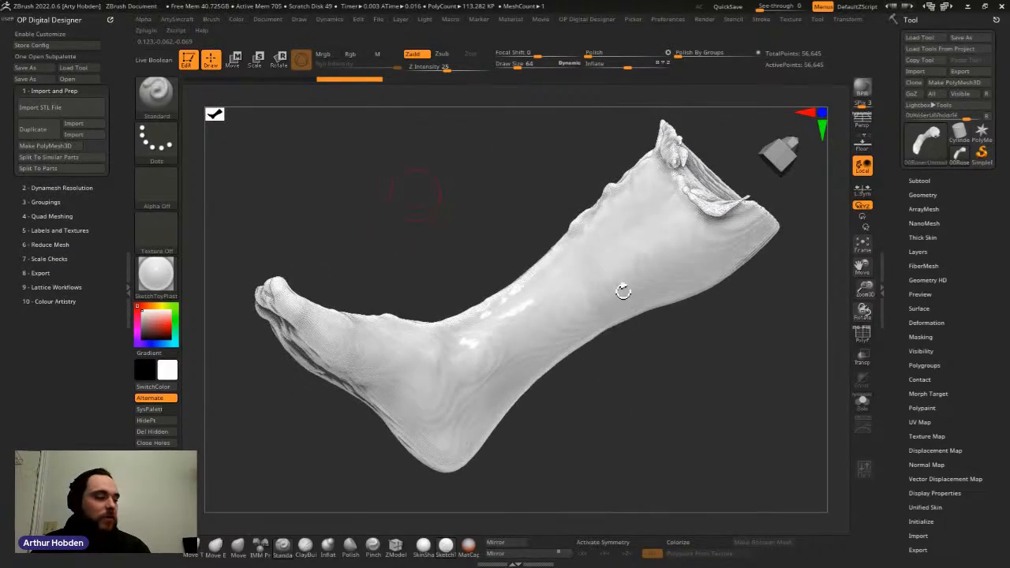
pyautogui.moveTo(679, 346); pyautogui.dragTo(755, 423)
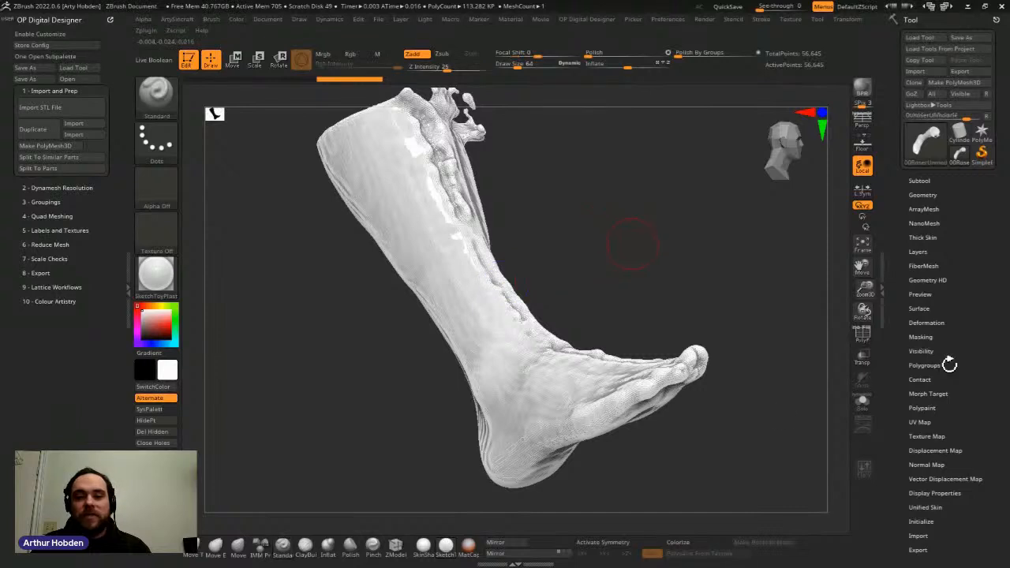
pyautogui.moveTo(642, 264); pyautogui.dragTo(640, 332)
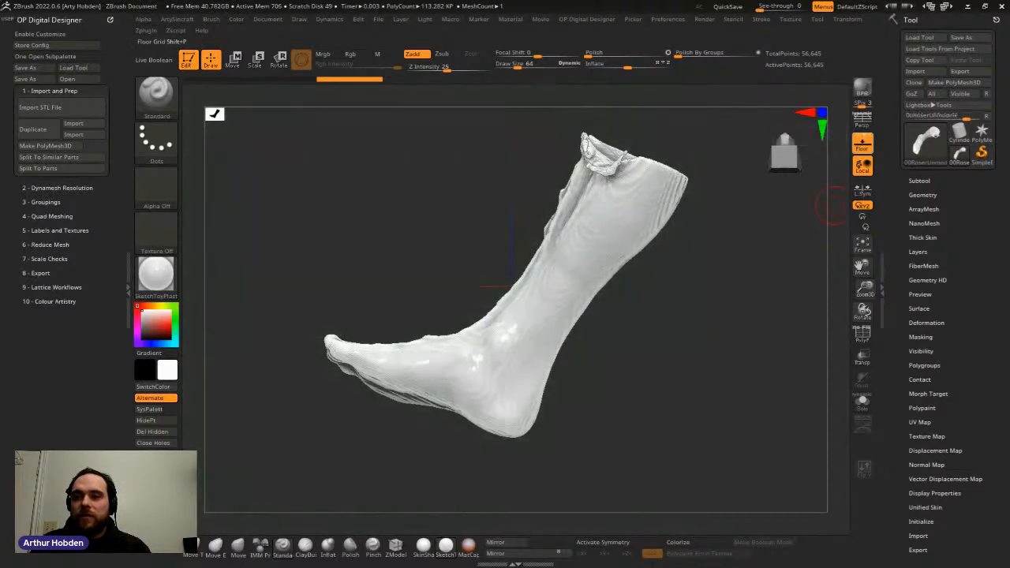
pyautogui.click(862, 143)
pyautogui.moveTo(828, 229); pyautogui.dragTo(1002, 520)
# Step: Place the transpose line on the heel and rotate the leg about 26 degrees towards upright
pyautogui.press('w')
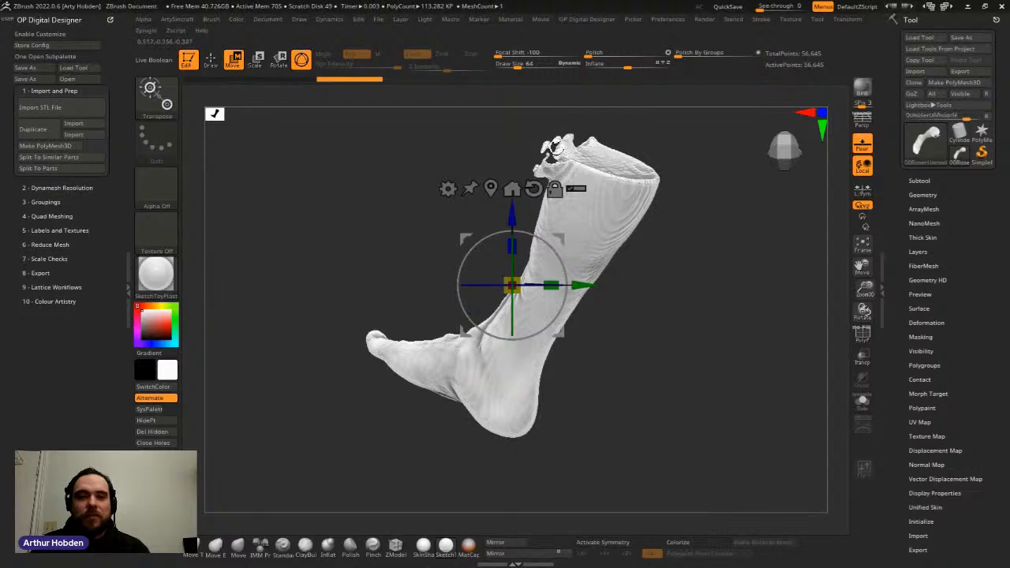
pyautogui.press('y')
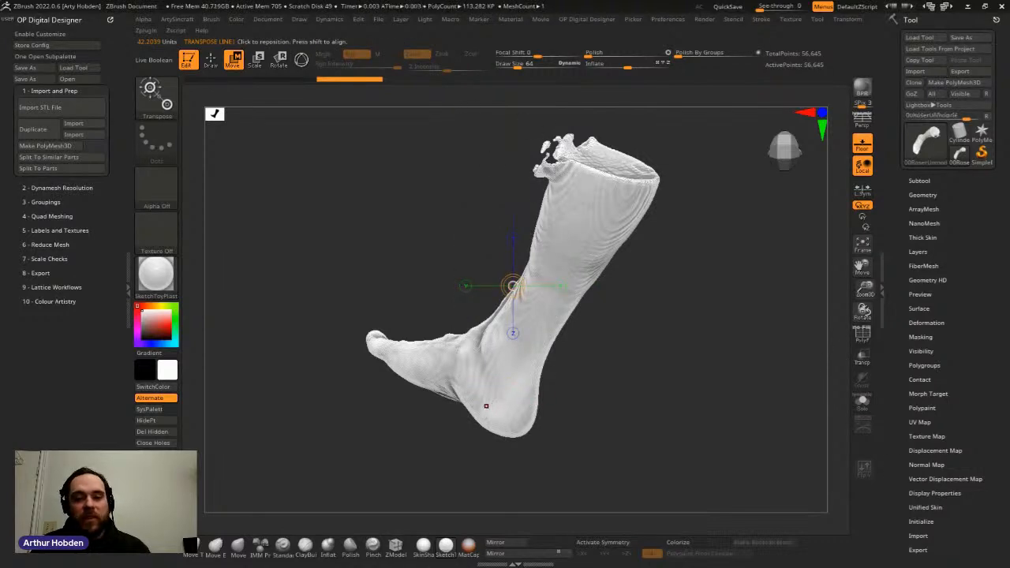
pyautogui.click(490, 402)
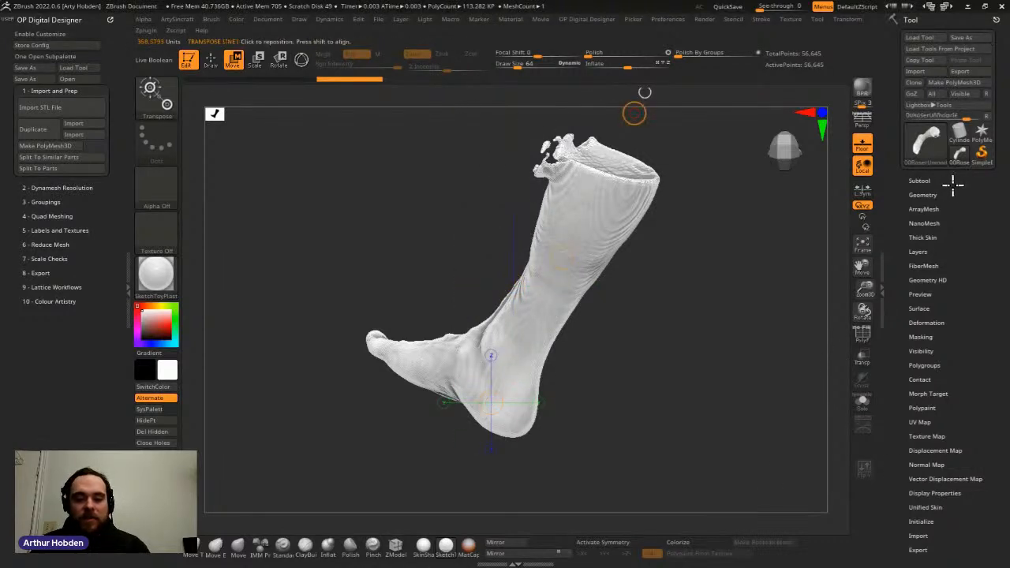
pyautogui.press('r')
pyautogui.moveTo(950, 171); pyautogui.dragTo(818, 151)
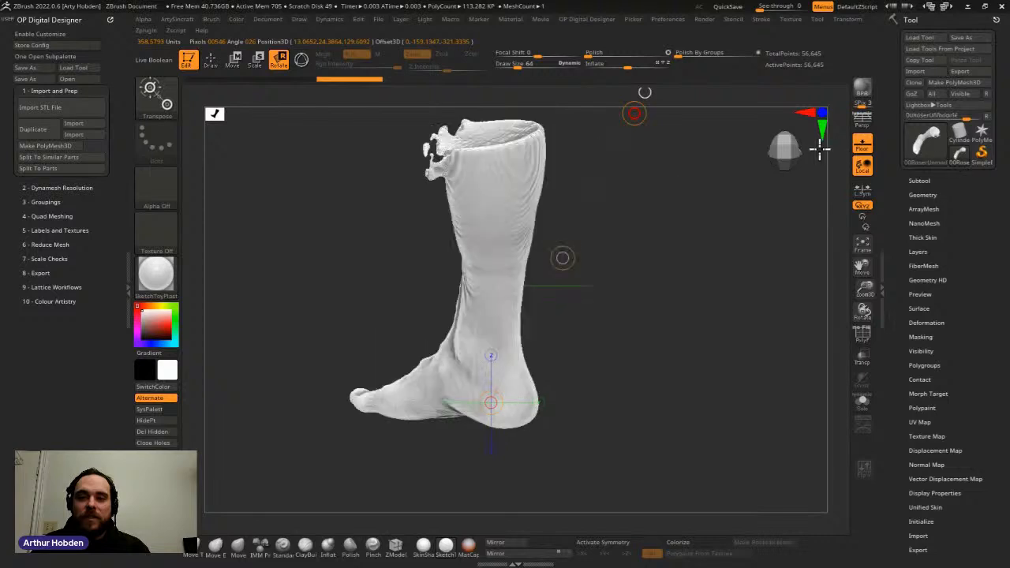
# Step: Draw a transpose line from the heel towards the top of the leg and rotate the leg upright in this second plane
pyautogui.moveTo(559, 410); pyautogui.dragTo(926, 550)
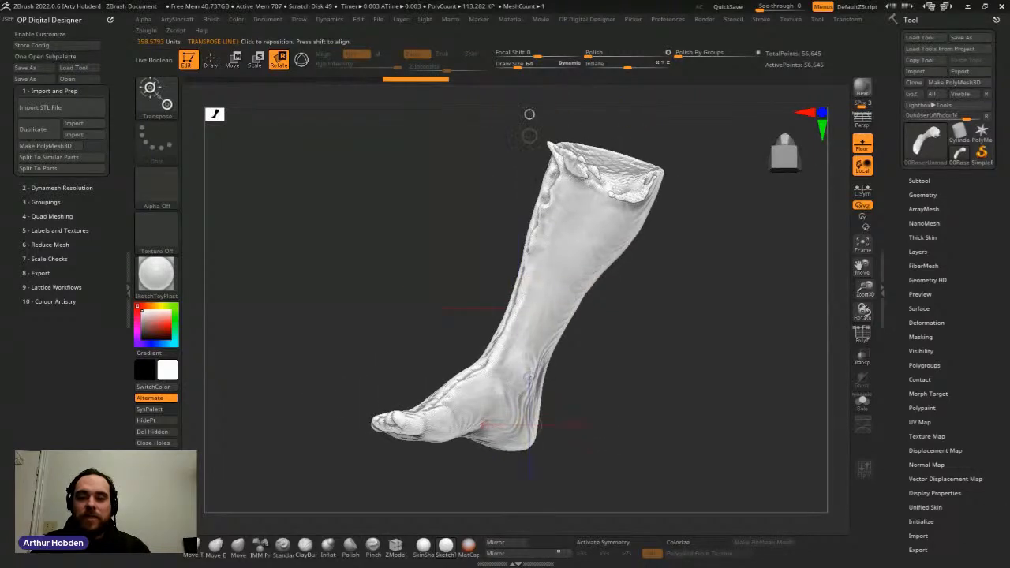
pyautogui.moveTo(508, 435); pyautogui.dragTo(642, 151)
pyautogui.moveTo(944, 185); pyautogui.dragTo(810, 189)
# Step: Draw a transpose line up the back of the leg and move the leg up until the foot rests on the floor
pyautogui.keyDown('shift'); pyautogui.moveTo(586, 340); pyautogui.dragTo(933, 340); pyautogui.keyUp('shift')
pyautogui.moveTo(439, 416); pyautogui.dragTo(636, 466)
pyautogui.moveTo(485, 366); pyautogui.dragTo(719, 385)
pyautogui.keyDown('shift'); pyautogui.moveTo(694, 466); pyautogui.dragTo(975, 563); pyautogui.keyUp('shift')
pyautogui.moveTo(493, 401)
pyautogui.mouseDown()
pyautogui.moveTo(460, 156)
pyautogui.moveTo(481, 114)
pyautogui.mouseUp()
pyautogui.keyDown('alt'); pyautogui.moveTo(633, 239); pyautogui.dragTo(650, 254); pyautogui.keyUp('alt')
pyautogui.press('q')
pyautogui.press('w')
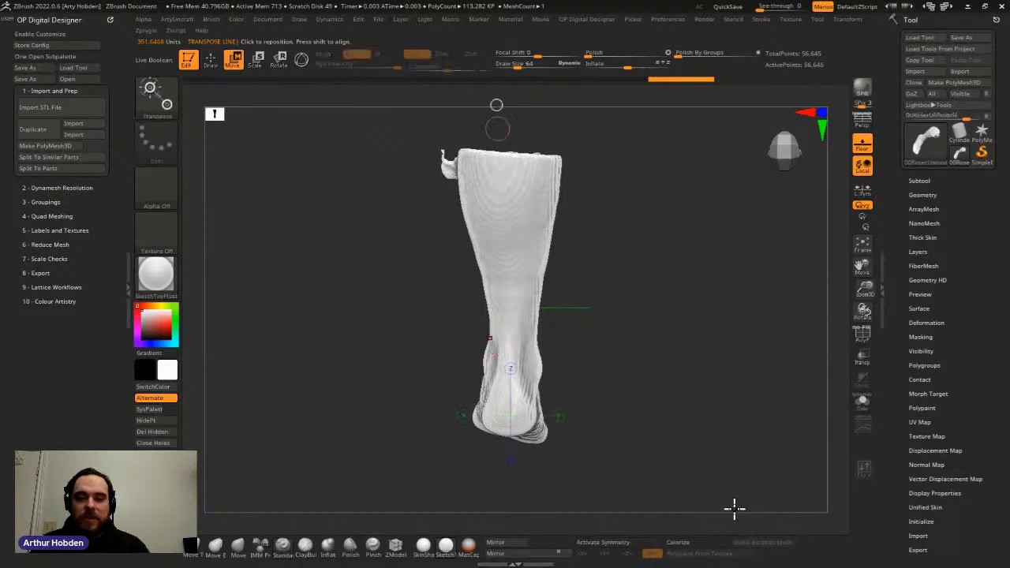
pyautogui.keyDown('alt'); pyautogui.moveTo(748, 410); pyautogui.dragTo(777, 220); pyautogui.keyUp('alt')
pyautogui.moveTo(557, 481); pyautogui.dragTo(1009, 462)
pyautogui.moveTo(410, 95); pyautogui.dragTo(556, 91)
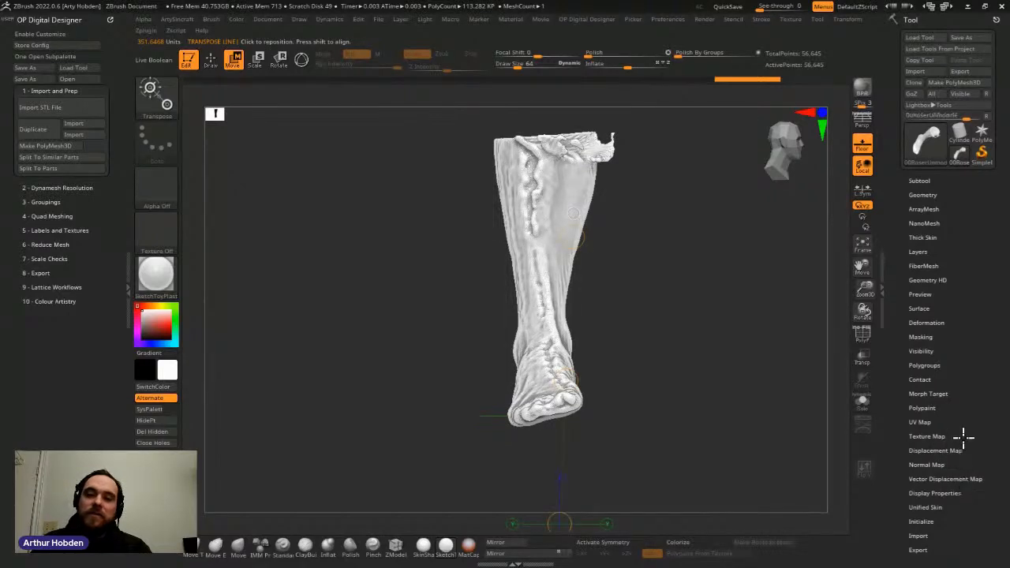
pyautogui.press('q')
# Step: Assign the ~BrushAlpha gradient to the MaskPen and mask a fading band across the ankle in side view
pyautogui.moveTo(989, 467)
pyautogui.keyDown('shift'); pyautogui.mouseDown()
pyautogui.moveTo(907, 484)
pyautogui.moveTo(960, 484)
pyautogui.moveTo(953, 468)
pyautogui.moveTo(964, 491)
pyautogui.mouseUp(); pyautogui.keyUp('shift')
pyautogui.moveTo(629, 355); pyautogui.dragTo(658, 350)
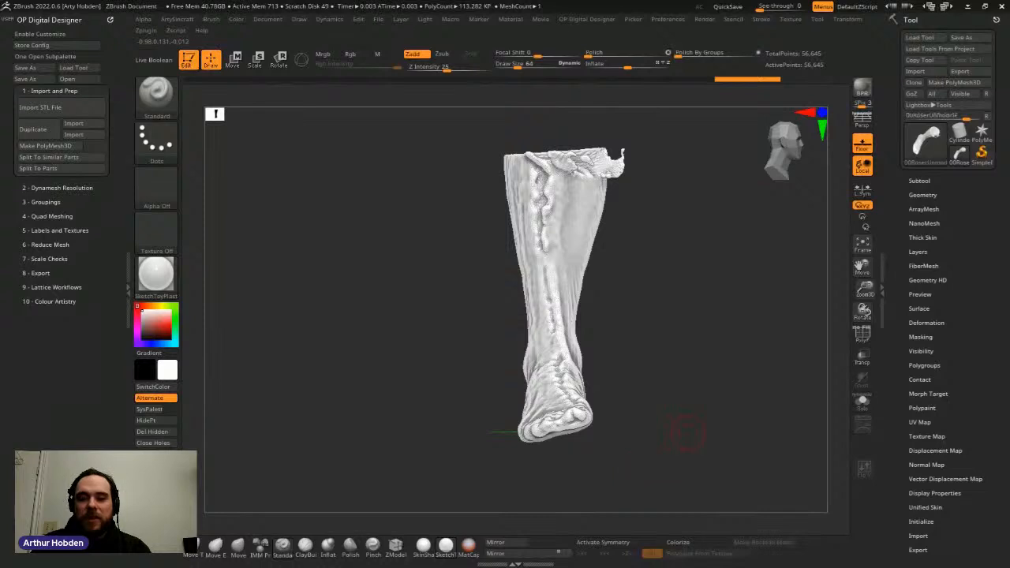
pyautogui.moveTo(685, 430); pyautogui.dragTo(541, 374)
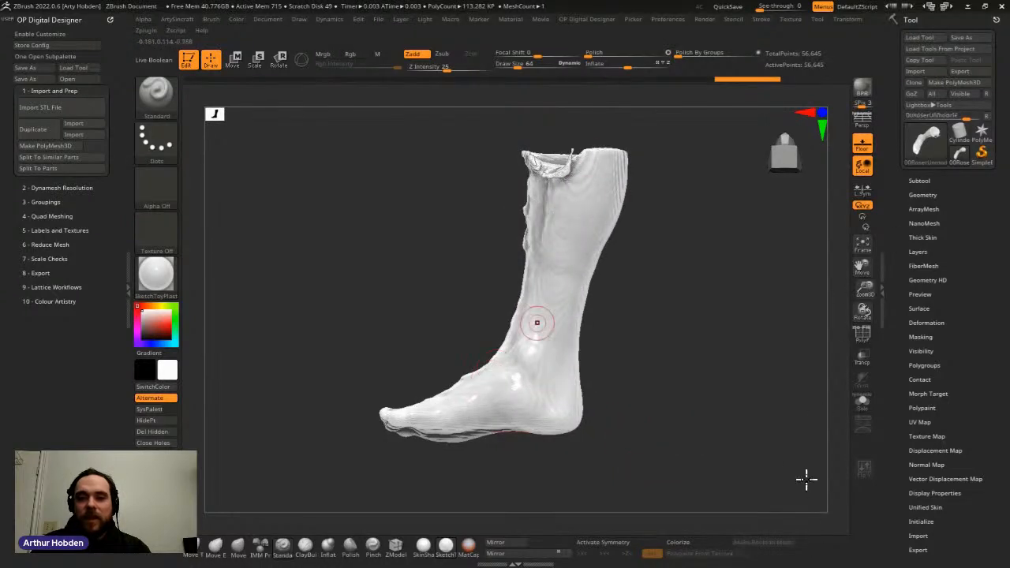
pyautogui.moveTo(649, 353)
pyautogui.keyDown('alt'); pyautogui.mouseDown()
pyautogui.moveTo(683, 341)
pyautogui.moveTo(661, 367)
pyautogui.mouseUp(); pyautogui.keyUp('alt')
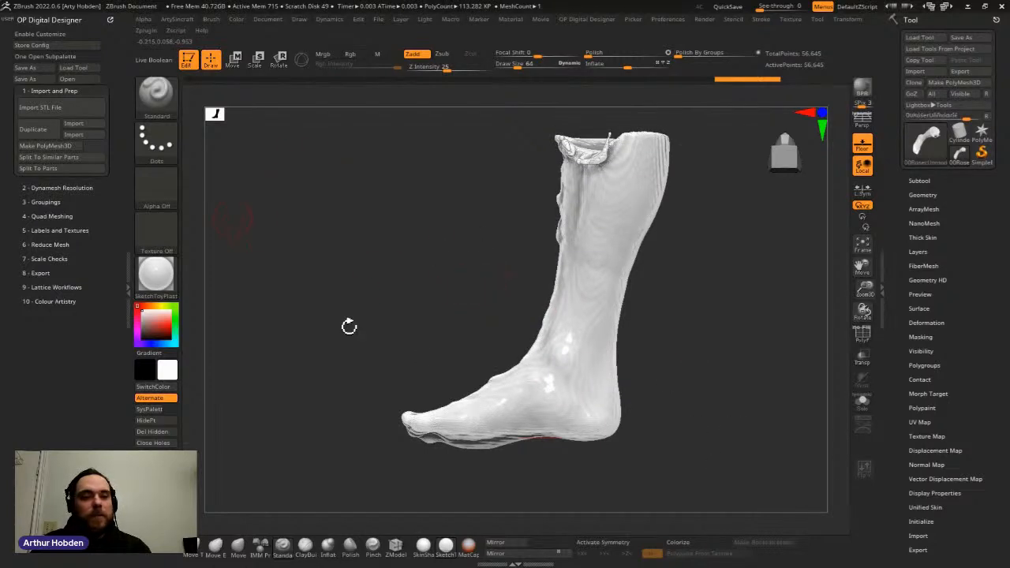
pyautogui.click(164, 195)
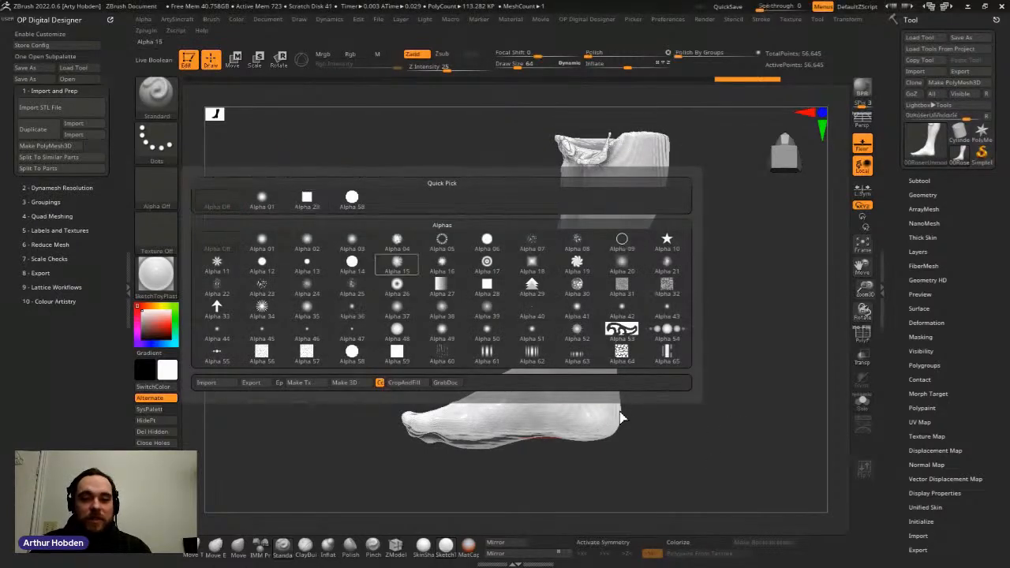
pyautogui.moveTo(570, 406)
pyautogui.keyDown('shift'); pyautogui.mouseDown(button='right')
pyautogui.moveTo(555, 402)
pyautogui.moveTo(1001, 408)
pyautogui.moveTo(699, 299)
pyautogui.moveTo(771, 314)
pyautogui.moveTo(753, 343)
pyautogui.mouseUp(button='right'); pyautogui.keyUp('shift')
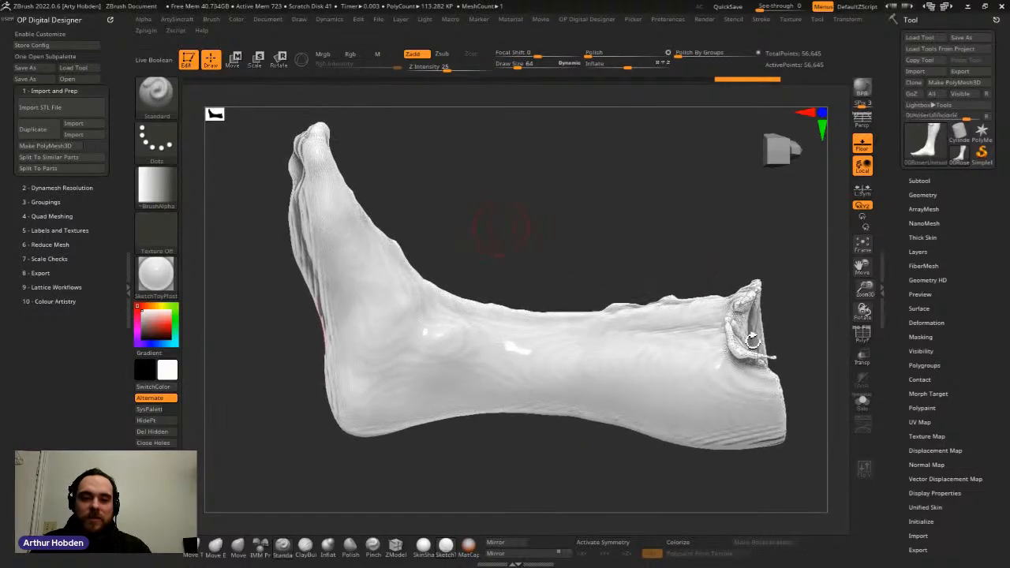
pyautogui.moveTo(746, 309)
pyautogui.mouseDown(button='right')
pyautogui.moveTo(733, 300)
pyautogui.moveTo(789, 334)
pyautogui.moveTo(778, 320)
pyautogui.moveTo(822, 338)
pyautogui.moveTo(812, 354)
pyautogui.moveTo(863, 334)
pyautogui.moveTo(834, 329)
pyautogui.moveTo(769, 362)
pyautogui.mouseUp(button='right')
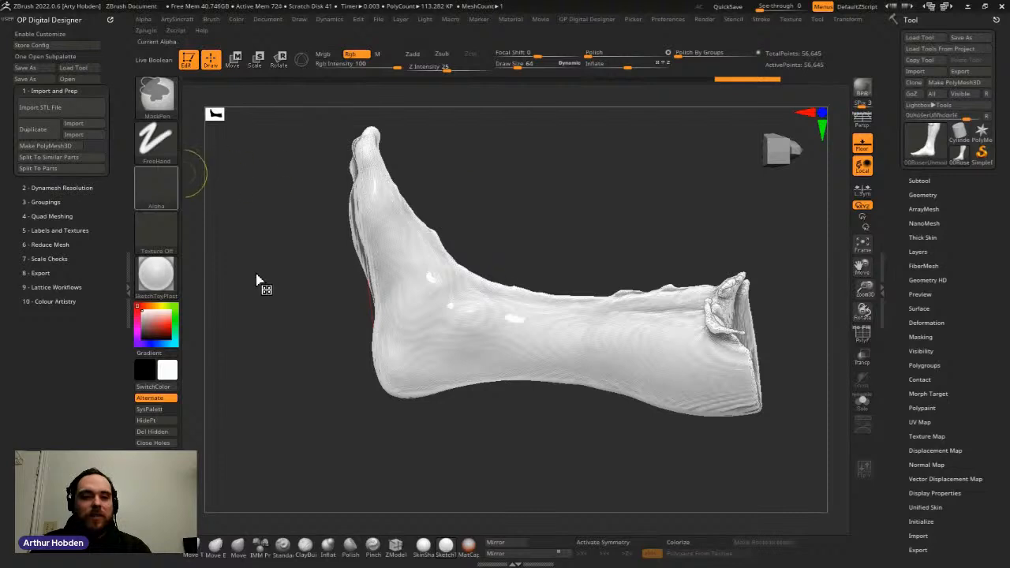
pyautogui.keyDown('ctrl'); pyautogui.click(157, 187); pyautogui.keyUp('ctrl')
pyautogui.keyDown('ctrl'); pyautogui.click(486, 354); pyautogui.keyUp('ctrl')
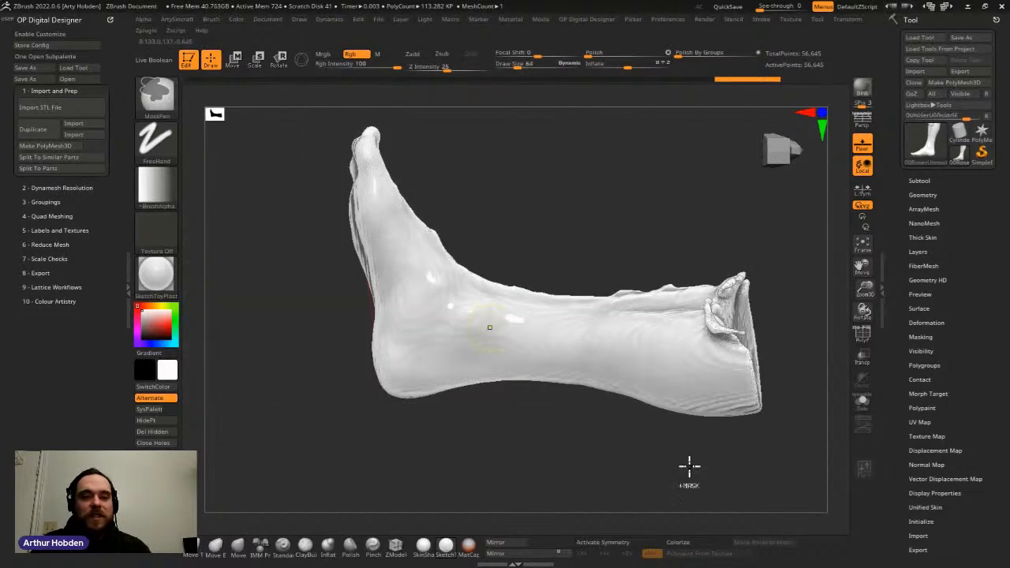
pyautogui.moveTo(434, 198)
pyautogui.keyDown('ctrl'); pyautogui.mouseDown()
pyautogui.moveTo(528, 447)
pyautogui.moveTo(539, 457)
pyautogui.moveTo(549, 451)
pyautogui.moveTo(499, 452)
pyautogui.mouseUp(); pyautogui.keyUp('ctrl')
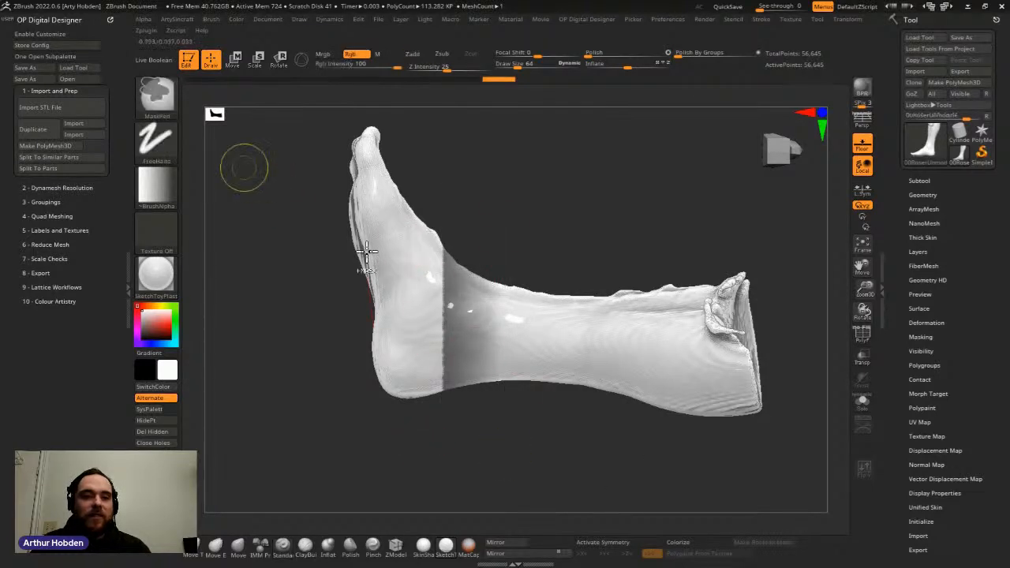
# Step: Remove the alpha from the MaskPen, mask the whole foot up to the ankle band and blur the mask
pyautogui.click(157, 184)
pyautogui.keyDown('ctrl'); pyautogui.moveTo(330, 112); pyautogui.dragTo(444, 442); pyautogui.keyUp('ctrl')
pyautogui.keyDown('ctrl'); pyautogui.click(467, 234); pyautogui.keyUp('ctrl')
pyautogui.keyDown('ctrl'); pyautogui.click(488, 217); pyautogui.keyUp('ctrl')
# Step: Rotate the unmasked lower leg about 11 degrees around the ankle with the transpose line, and clear the mask
pyautogui.press('w')
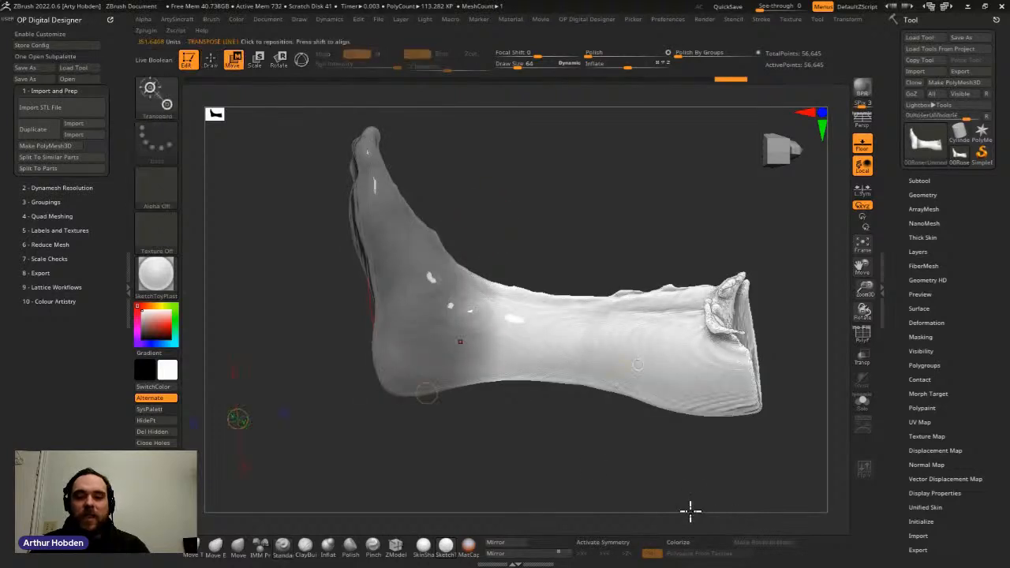
pyautogui.moveTo(449, 320); pyautogui.dragTo(710, 221)
pyautogui.keyDown('ctrl'); pyautogui.moveTo(710, 220); pyautogui.dragTo(999, 479, button='right'); pyautogui.keyUp('ctrl')
pyautogui.press('r')
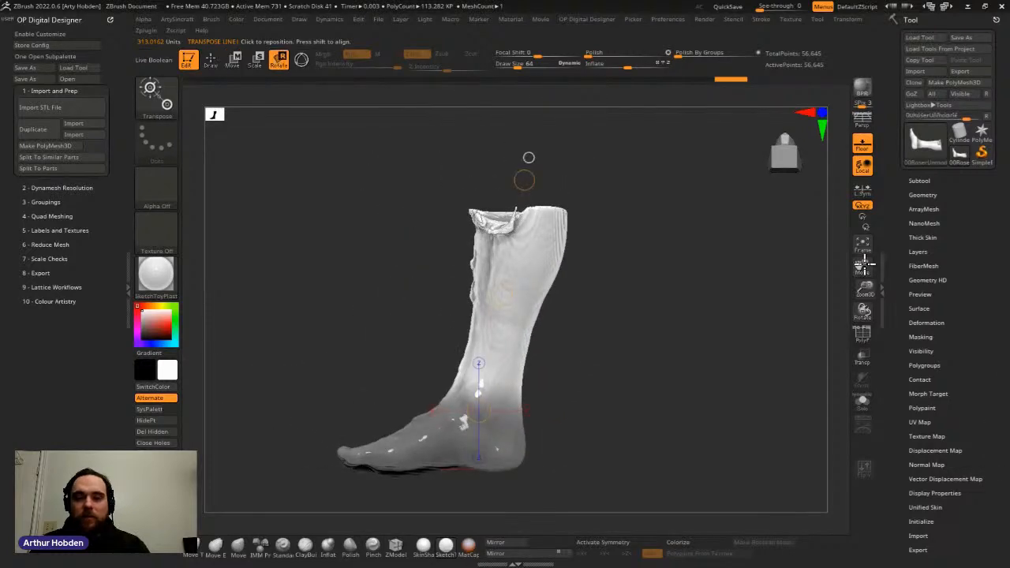
pyautogui.moveTo(775, 269); pyautogui.dragTo(713, 270)
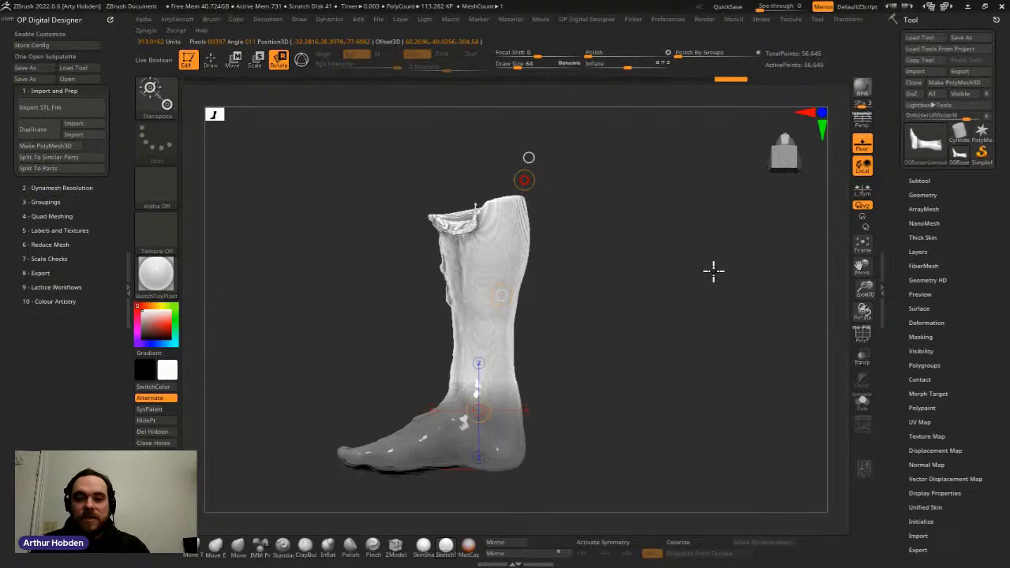
pyautogui.press('q')
pyautogui.moveTo(629, 342)
pyautogui.keyDown('ctrl'); pyautogui.mouseDown(button='right')
pyautogui.moveTo(649, 351)
pyautogui.moveTo(646, 321)
pyautogui.mouseUp(button='right'); pyautogui.keyUp('ctrl')
pyautogui.keyDown('ctrl'); pyautogui.moveTo(647, 321); pyautogui.dragTo(647, 329); pyautogui.keyUp('ctrl')
# Step: Select the Move Topological brush and set its draw size to about 135
pyautogui.moveTo(635, 333)
pyautogui.keyDown('alt'); pyautogui.mouseDown(button='right')
pyautogui.moveTo(645, 335)
pyautogui.moveTo(640, 328)
pyautogui.mouseUp(button='right'); pyautogui.keyUp('alt')
pyautogui.press('b')
pyautogui.press('m')
pyautogui.press('t')
pyautogui.press('space')
pyautogui.moveTo(632, 319); pyautogui.dragTo(652, 319)
pyautogui.keyDown('alt'); pyautogui.moveTo(650, 319); pyautogui.dragTo(663, 280, button='right'); pyautogui.keyUp('alt')
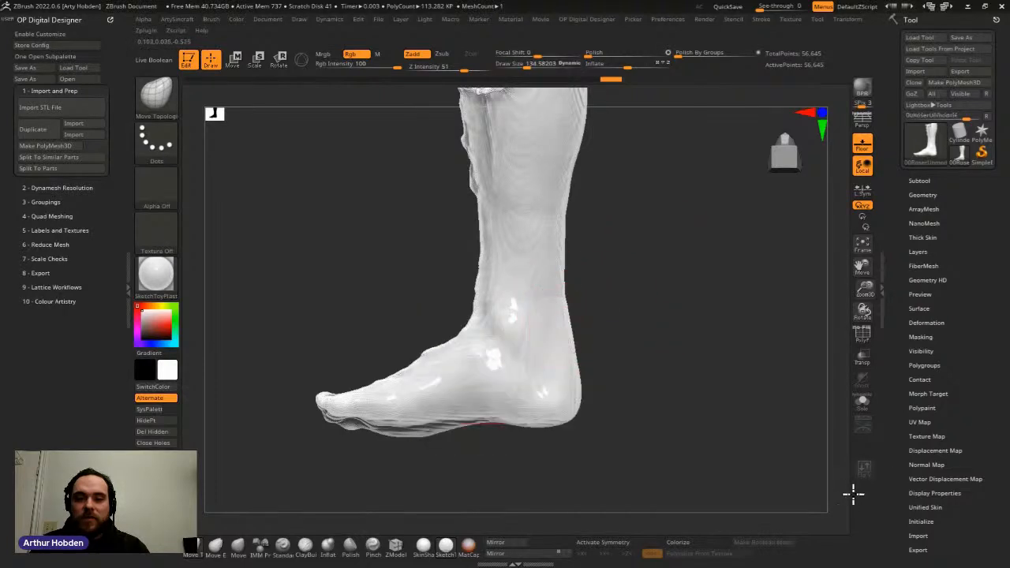
# Step: Assign the Alpha 27 gradient to the MaskPen and mask a fading band across the midfoot in side view
pyautogui.moveTo(617, 327); pyautogui.dragTo(331, 312)
pyautogui.keyDown('alt'); pyautogui.moveTo(615, 280); pyautogui.dragTo(675, 418); pyautogui.keyUp('alt')
pyautogui.keyDown('alt'); pyautogui.moveTo(664, 299); pyautogui.dragTo(647, 272); pyautogui.keyUp('alt')
pyautogui.moveTo(971, 408); pyautogui.dragTo(1007, 416)
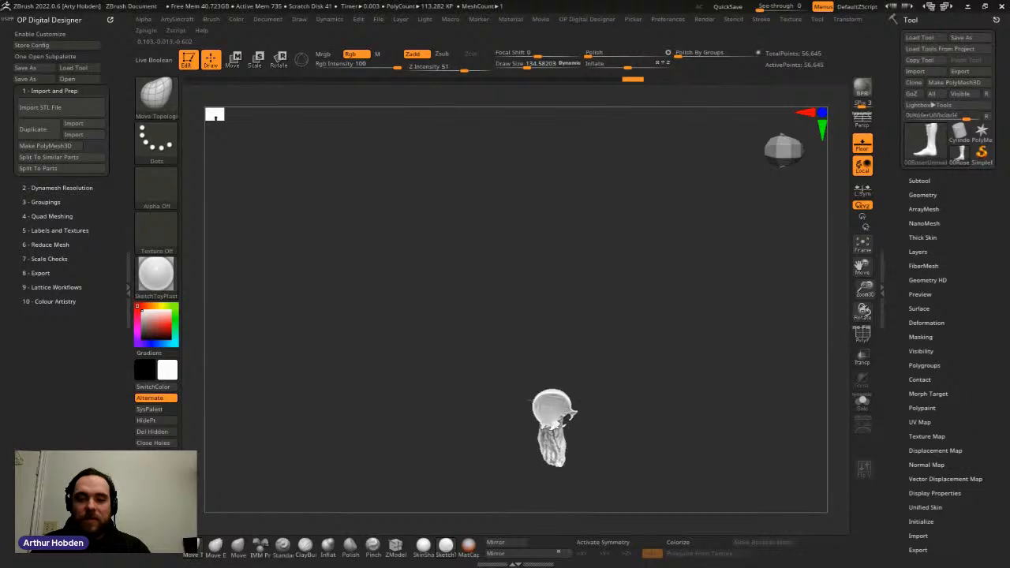
pyautogui.moveTo(974, 531); pyautogui.dragTo(950, 414)
pyautogui.moveTo(645, 386)
pyautogui.mouseDown()
pyautogui.moveTo(658, 242)
pyautogui.moveTo(648, 394)
pyautogui.moveTo(674, 295)
pyautogui.mouseUp()
pyautogui.click(156, 187)
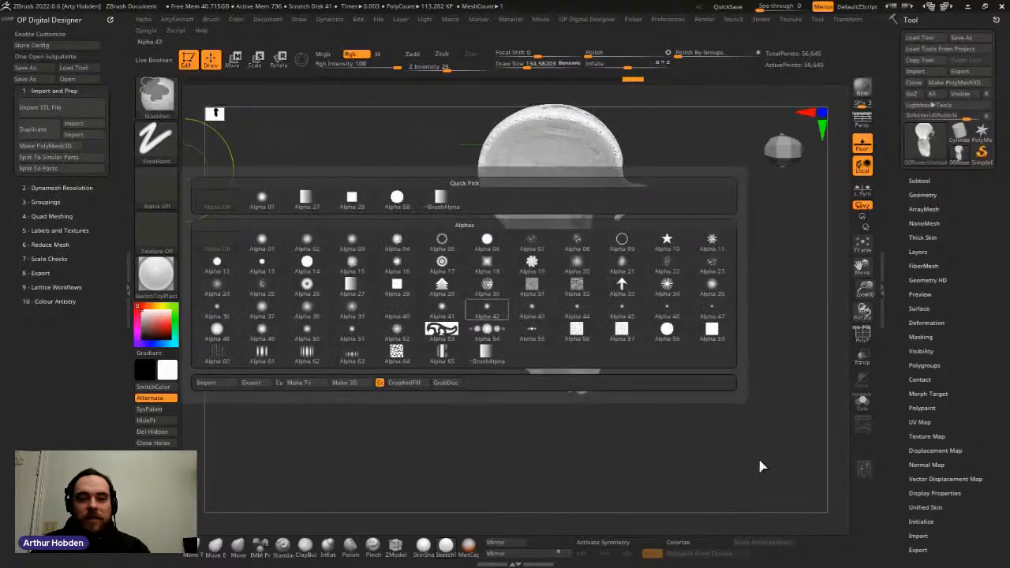
pyautogui.keyDown('ctrl'); pyautogui.click(352, 284); pyautogui.keyUp('ctrl')
pyautogui.moveTo(484, 464); pyautogui.dragTo(515, 443)
pyautogui.keyDown('ctrl'); pyautogui.moveTo(386, 197); pyautogui.dragTo(595, 408); pyautogui.keyUp('ctrl')
pyautogui.keyDown('ctrl'); pyautogui.moveTo(490, 300); pyautogui.dragTo(528, 303); pyautogui.keyUp('ctrl')
pyautogui.keyDown('ctrl'); pyautogui.moveTo(563, 413); pyautogui.dragTo(555, 412); pyautogui.keyUp('ctrl')
# Step: Remove the mask alpha, mask the forefoot and toes, and invert the mask so only the forefoot stays editable
pyautogui.keyDown('ctrl'); pyautogui.click(165, 189); pyautogui.keyUp('ctrl')
pyautogui.keyDown('ctrl'); pyautogui.click(217, 200); pyautogui.keyUp('ctrl')
pyautogui.keyDown('ctrl'); pyautogui.moveTo(306, 207); pyautogui.dragTo(491, 429); pyautogui.keyUp('ctrl')
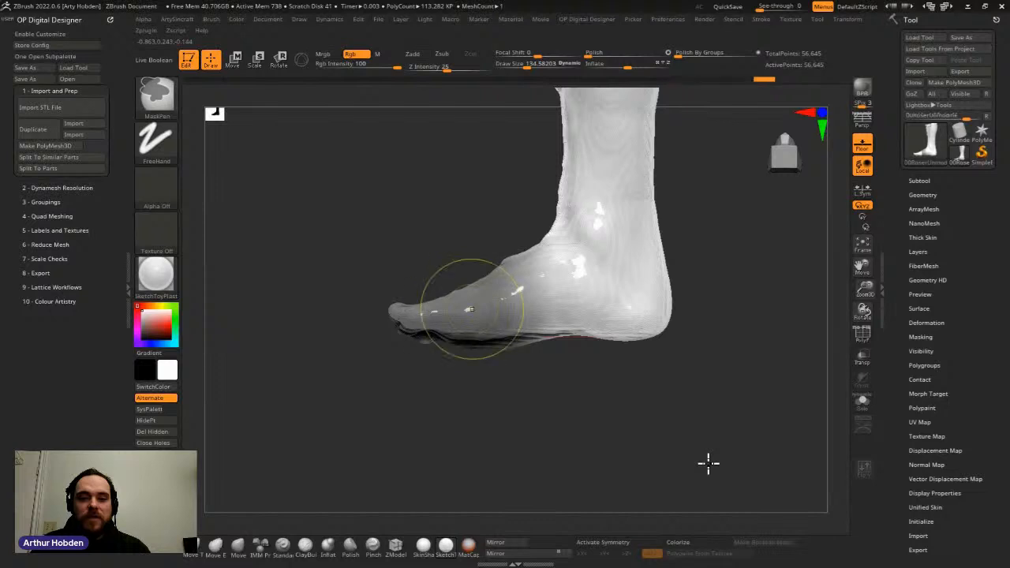
pyautogui.hotkey('ctrl', 'i')
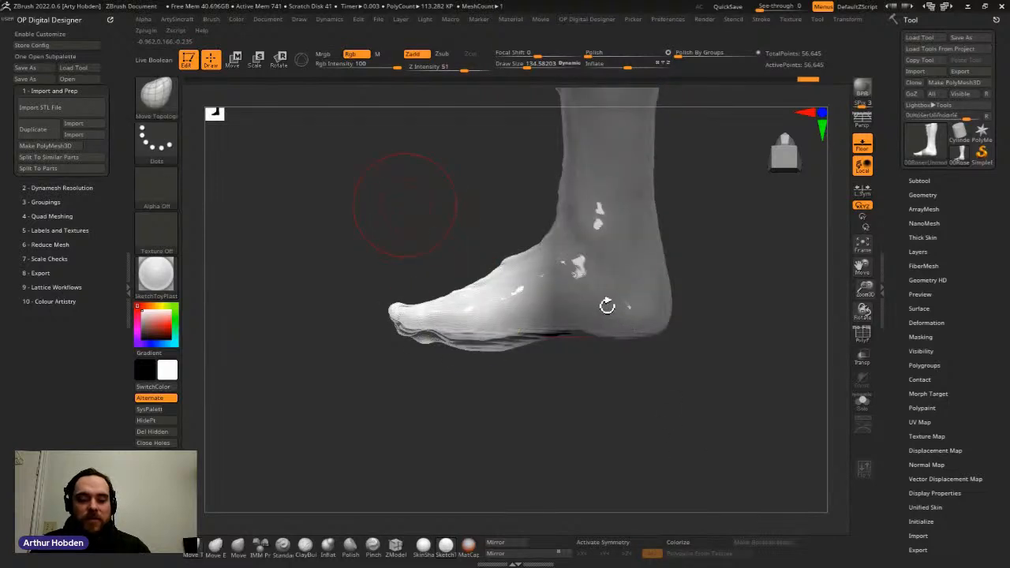
# Step: Bring up the transform gizmo and centre it on the unmasked forefoot in front view
pyautogui.press('w')
pyautogui.moveTo(607, 306); pyautogui.dragTo(679, 316, button='right')
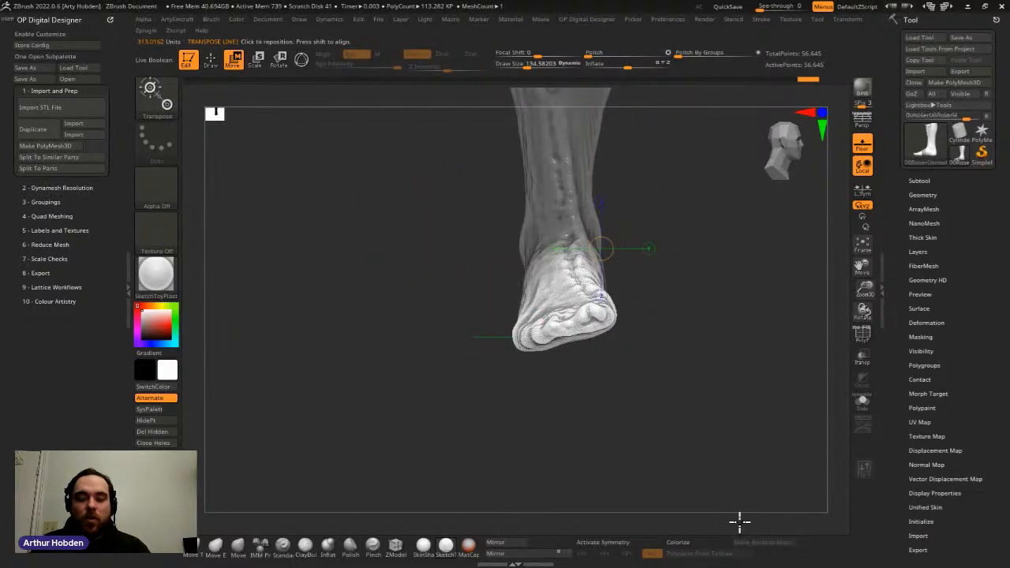
pyautogui.press('y')
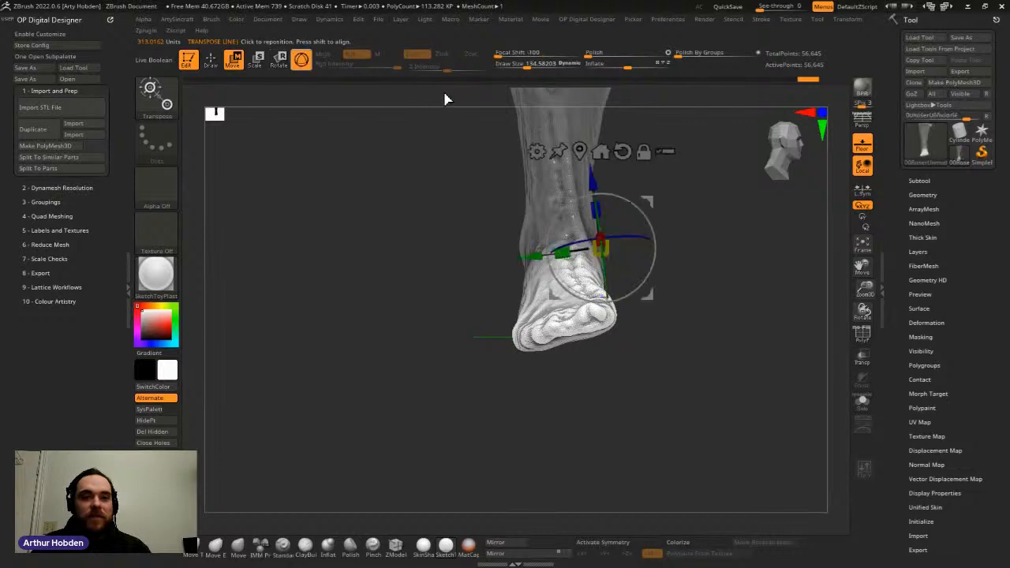
pyautogui.keyDown('alt'); pyautogui.click(622, 150); pyautogui.keyUp('alt')
pyautogui.click(579, 150)
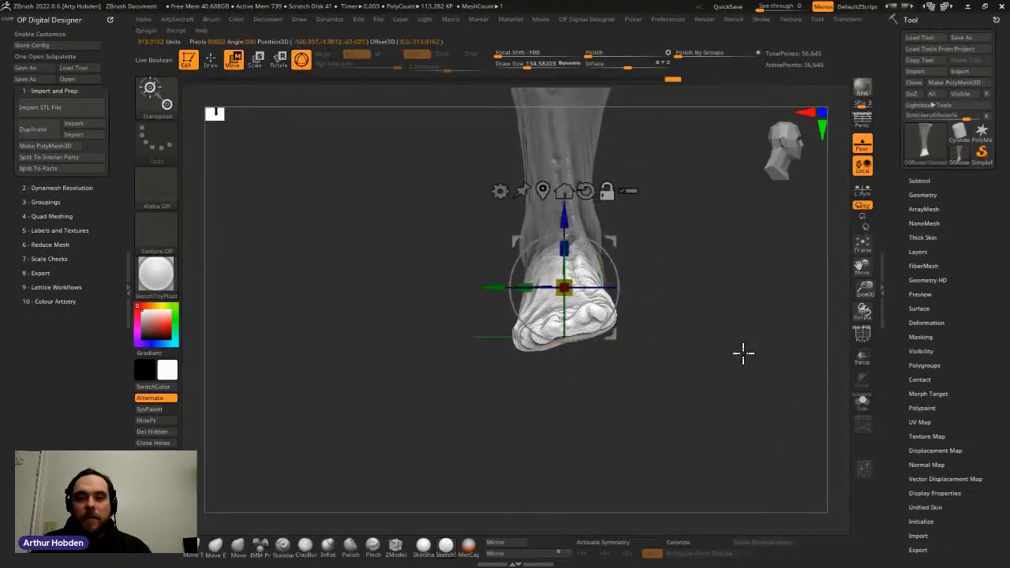
# Step: Reposition the gizmo pivot at the midfoot and rotate the forefoot about -12.4 degrees in front view to level the toes
pyautogui.keyDown('alt'); pyautogui.moveTo(566, 218); pyautogui.dragTo(565, 191); pyautogui.keyUp('alt')
pyautogui.moveTo(565, 191); pyautogui.dragTo(387, 258, button='right')
pyautogui.keyDown('alt'); pyautogui.moveTo(707, 414); pyautogui.dragTo(809, 421); pyautogui.keyUp('alt')
pyautogui.keyDown('alt'); pyautogui.moveTo(854, 325); pyautogui.dragTo(904, 342); pyautogui.keyUp('alt')
pyautogui.keyDown('alt'); pyautogui.moveTo(801, 445); pyautogui.dragTo(775, 445); pyautogui.keyUp('alt')
pyautogui.keyDown('shift'); pyautogui.moveTo(644, 318); pyautogui.dragTo(808, 362, button='right'); pyautogui.keyUp('shift')
pyautogui.moveTo(915, 379); pyautogui.dragTo(931, 386)
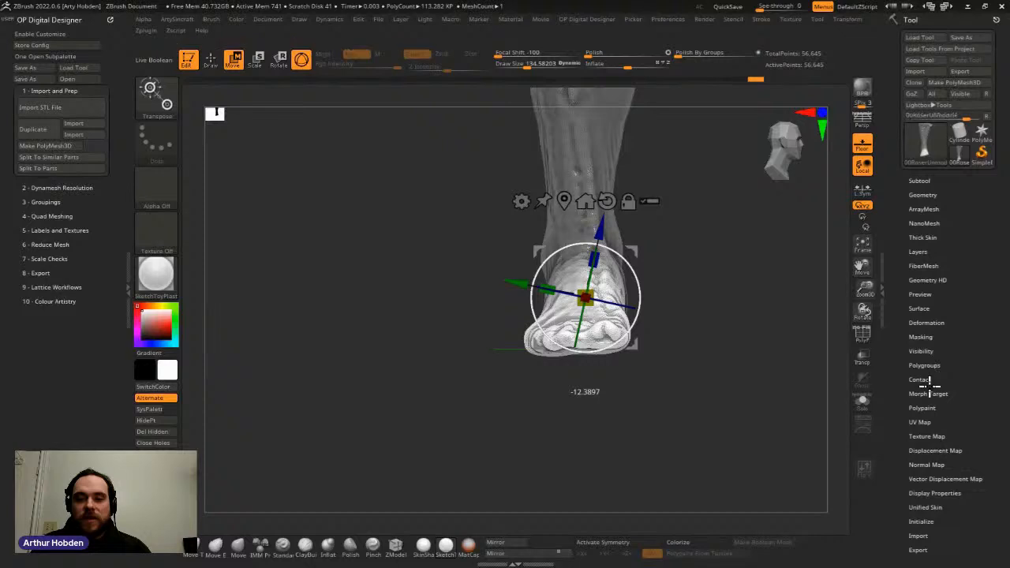
# Step: Make a slight final adjustment to the forefoot with the gizmo, and clear the mask
pyautogui.keyDown('shift'); pyautogui.moveTo(972, 419); pyautogui.dragTo(978, 518, button='right'); pyautogui.keyUp('shift')
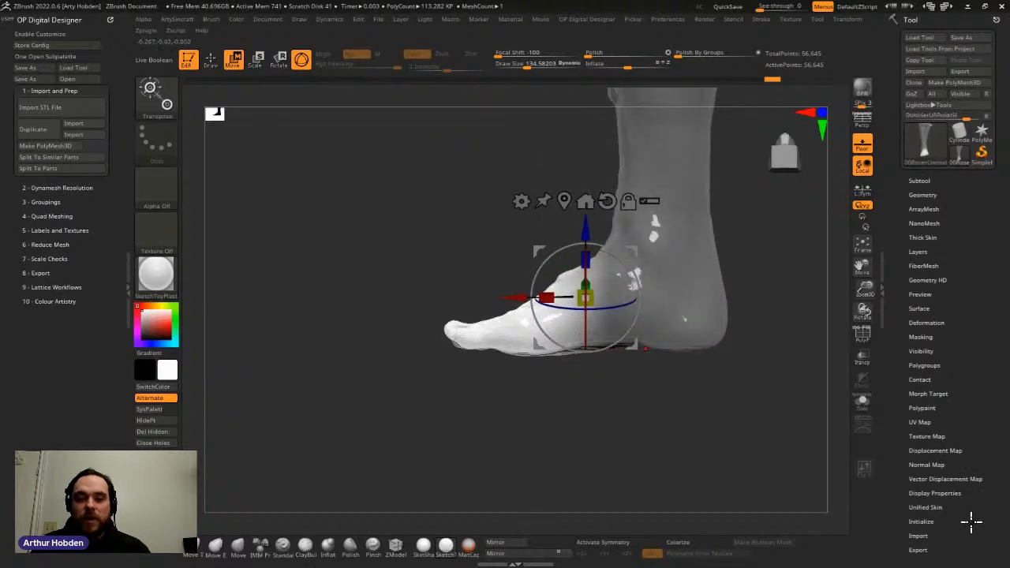
pyautogui.press('q')
pyautogui.moveTo(705, 354)
pyautogui.keyDown('shift'); pyautogui.mouseDown(button='right')
pyautogui.moveTo(683, 354)
pyautogui.moveTo(758, 356)
pyautogui.mouseUp(button='right'); pyautogui.keyUp('shift')
pyautogui.press('w')
pyautogui.moveTo(862, 359); pyautogui.dragTo(860, 361)
pyautogui.press('q')
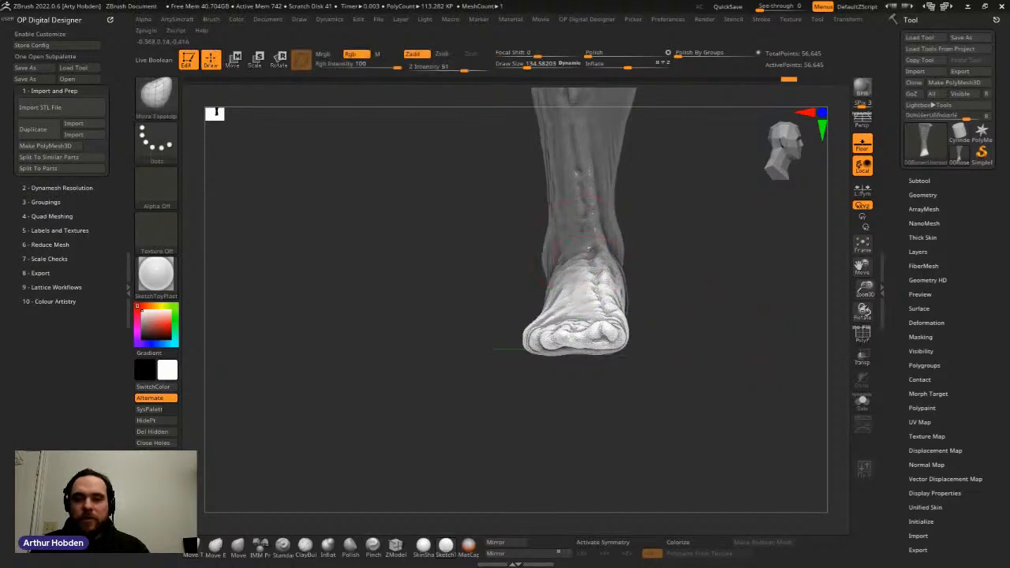
pyautogui.keyDown('shift'); pyautogui.moveTo(749, 336); pyautogui.dragTo(899, 444, button='right'); pyautogui.keyUp('shift')
pyautogui.keyDown('ctrl'); pyautogui.moveTo(769, 400); pyautogui.dragTo(730, 380); pyautogui.keyUp('ctrl')
# Step: Mask a thin strip along the whole sole in side view, from the heel to the toes
pyautogui.moveTo(728, 378)
pyautogui.keyDown('ctrl'); pyautogui.mouseDown(button='right')
pyautogui.moveTo(698, 378)
pyautogui.moveTo(604, 340)
pyautogui.moveTo(576, 342)
pyautogui.mouseUp(button='right'); pyautogui.keyUp('ctrl')
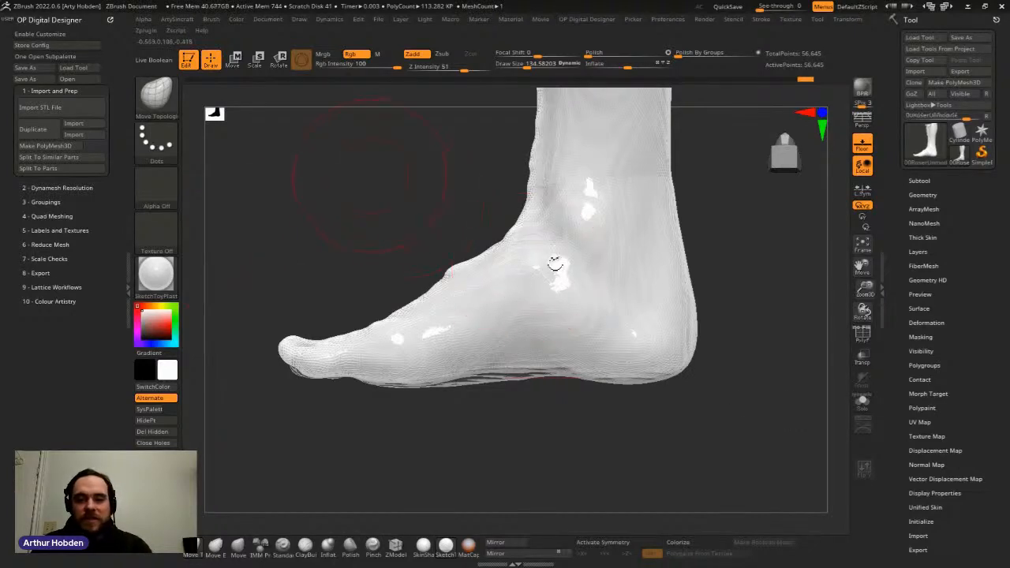
pyautogui.moveTo(544, 292); pyautogui.dragTo(597, 295, button='right')
pyautogui.moveTo(747, 409)
pyautogui.keyDown('ctrl'); pyautogui.mouseDown()
pyautogui.moveTo(284, 376)
pyautogui.moveTo(298, 358)
pyautogui.mouseUp(); pyautogui.keyUp('ctrl')
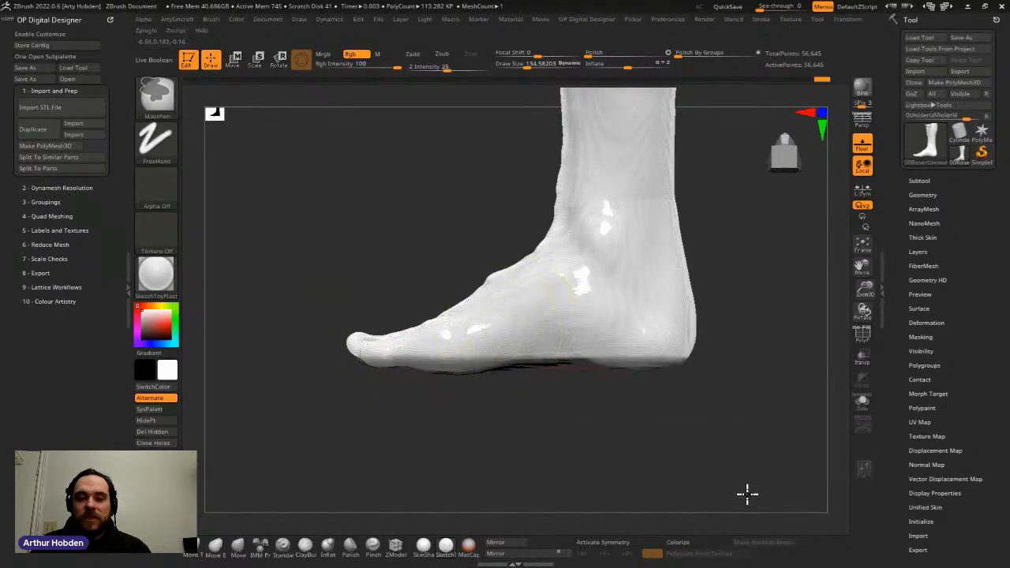
pyautogui.moveTo(736, 404)
pyautogui.keyDown('ctrl'); pyautogui.mouseDown()
pyautogui.moveTo(358, 418)
pyautogui.moveTo(282, 345)
pyautogui.moveTo(288, 353)
pyautogui.mouseUp(); pyautogui.keyUp('ctrl')
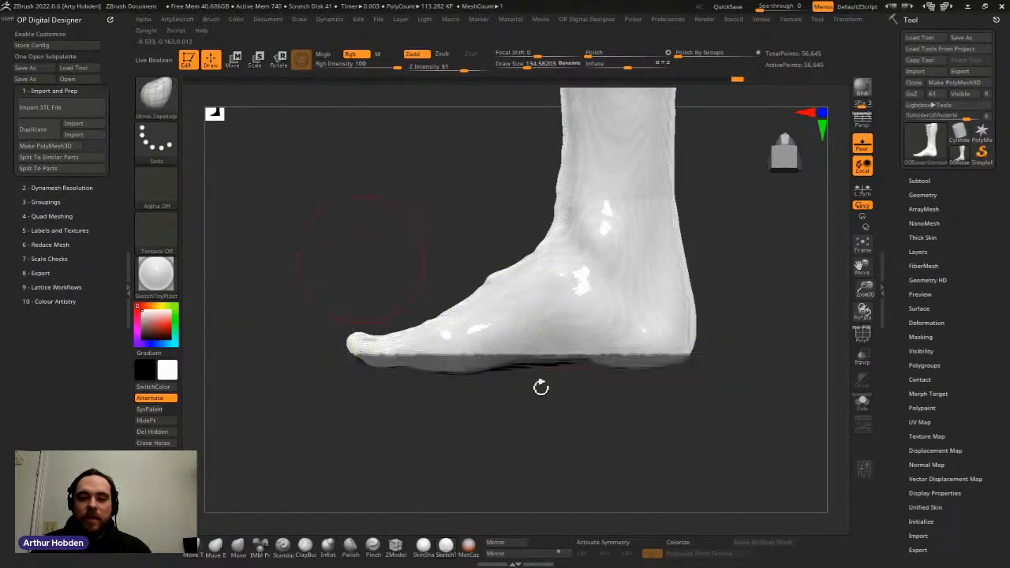
# Step: Blur the edge of the sole mask, stepping back through the undo history to drop the stray mask spot on the midfoot
pyautogui.keyDown('ctrl'); pyautogui.click(509, 310); pyautogui.keyUp('ctrl')
pyautogui.keyDown('ctrl'); pyautogui.click(511, 309); pyautogui.keyUp('ctrl')
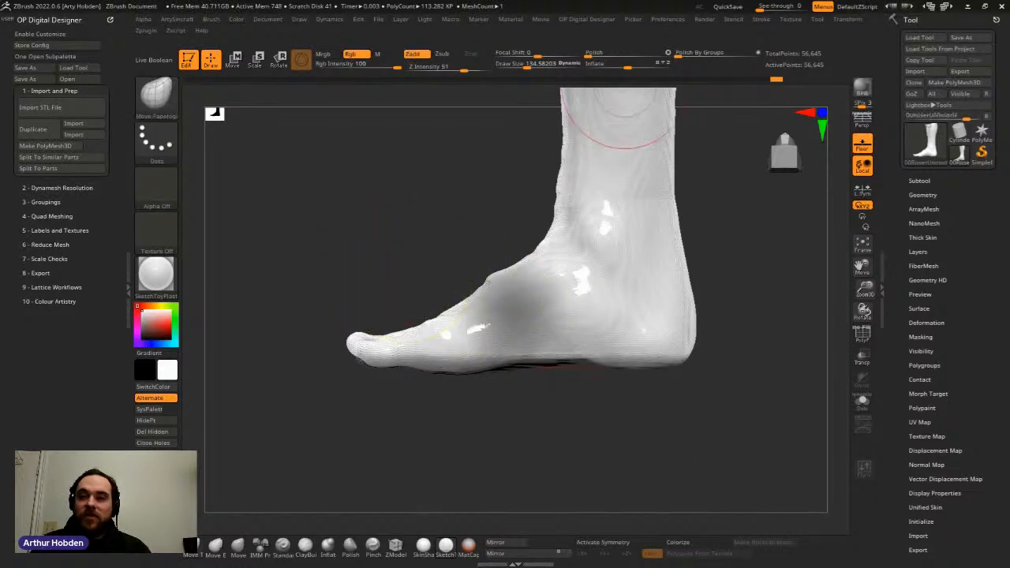
pyautogui.hotkey('ctrl', 'z')
pyautogui.hotkey('ctrl', 'z')
pyautogui.hotkey('ctrl', 'z')
pyautogui.hotkey('ctrl', 'z')
pyautogui.hotkey('ctrl', 'shift', 'z')
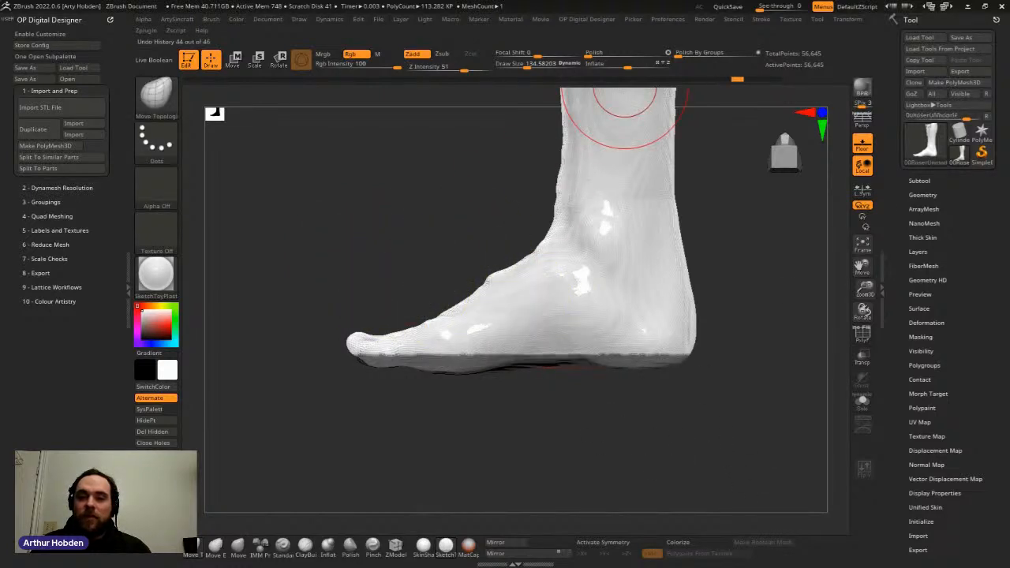
pyautogui.hotkey('ctrl', 'shift', 'z')
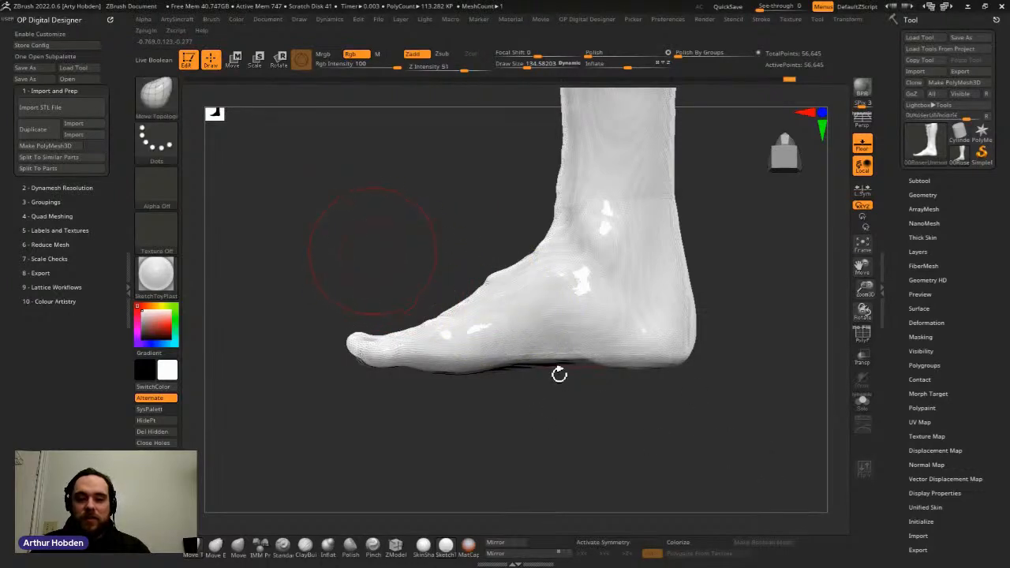
# Step: Invert the mask, lower the gizmo to the sole, and scale the sole vertically to about 0.42 to flatten it
pyautogui.moveTo(552, 375); pyautogui.dragTo(557, 340)
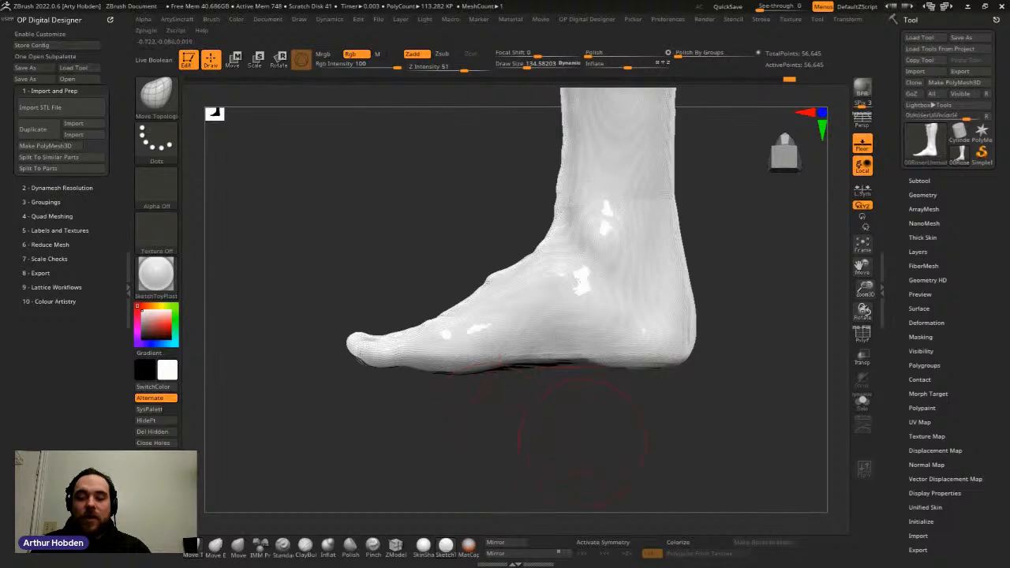
pyautogui.keyDown('ctrl'); pyautogui.click(554, 440); pyautogui.keyUp('ctrl')
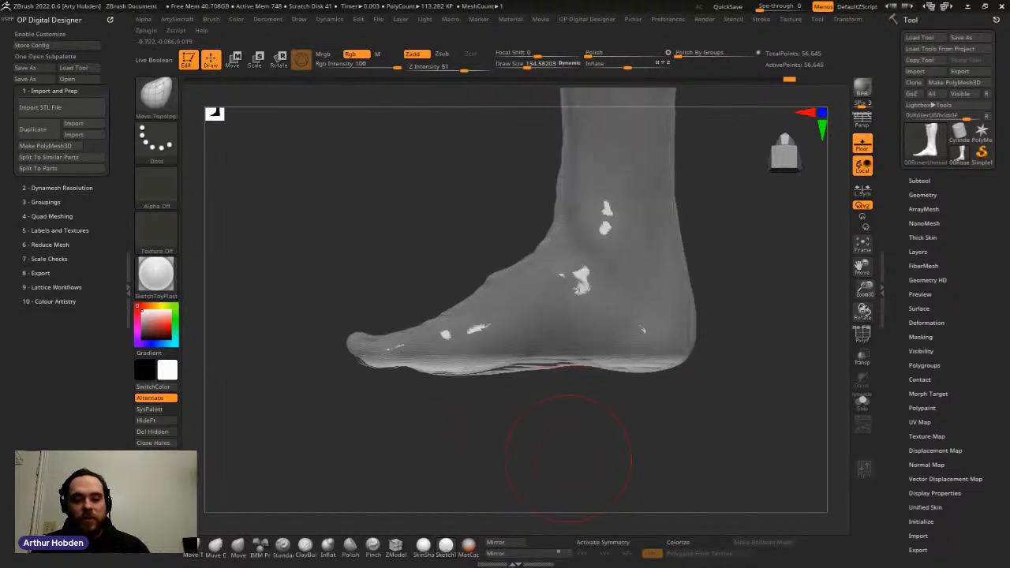
pyautogui.press('w')
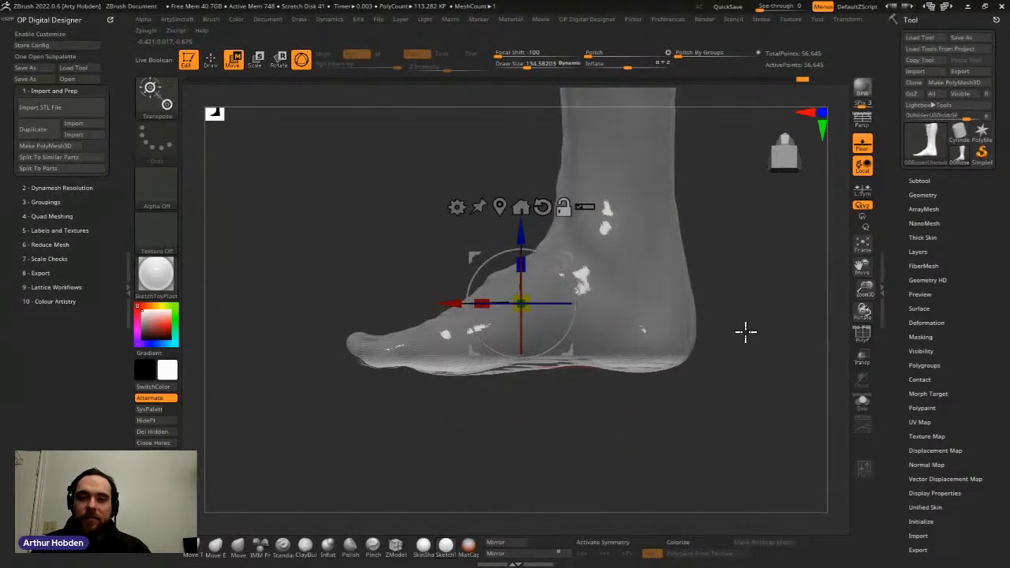
pyautogui.moveTo(522, 233); pyautogui.dragTo(522, 288)
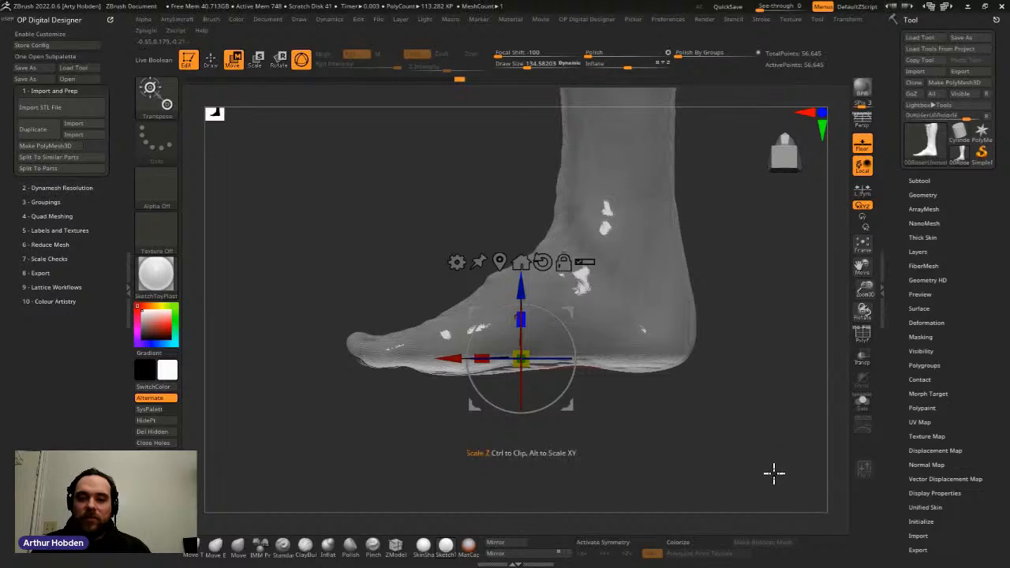
pyautogui.moveTo(774, 477); pyautogui.dragTo(774, 553)
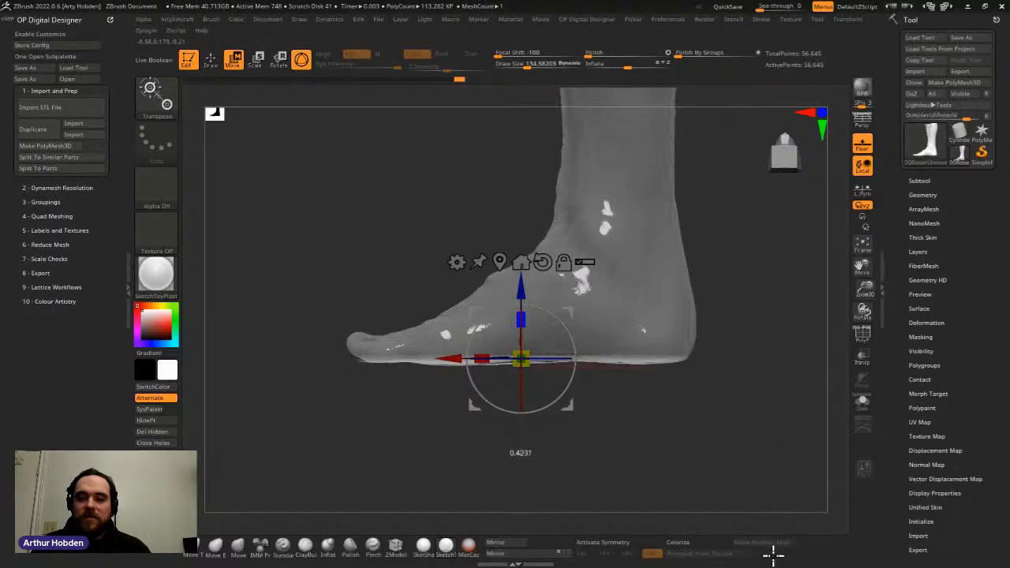
# Step: Clear the mask and set the Move Topological brush's draw size to about 124
pyautogui.moveTo(660, 426)
pyautogui.mouseDown()
pyautogui.moveTo(633, 381)
pyautogui.moveTo(992, 471)
pyautogui.moveTo(999, 374)
pyautogui.moveTo(915, 416)
pyautogui.mouseUp()
pyautogui.press('q')
pyautogui.press('space')
pyautogui.moveTo(563, 370); pyautogui.dragTo(559, 370)
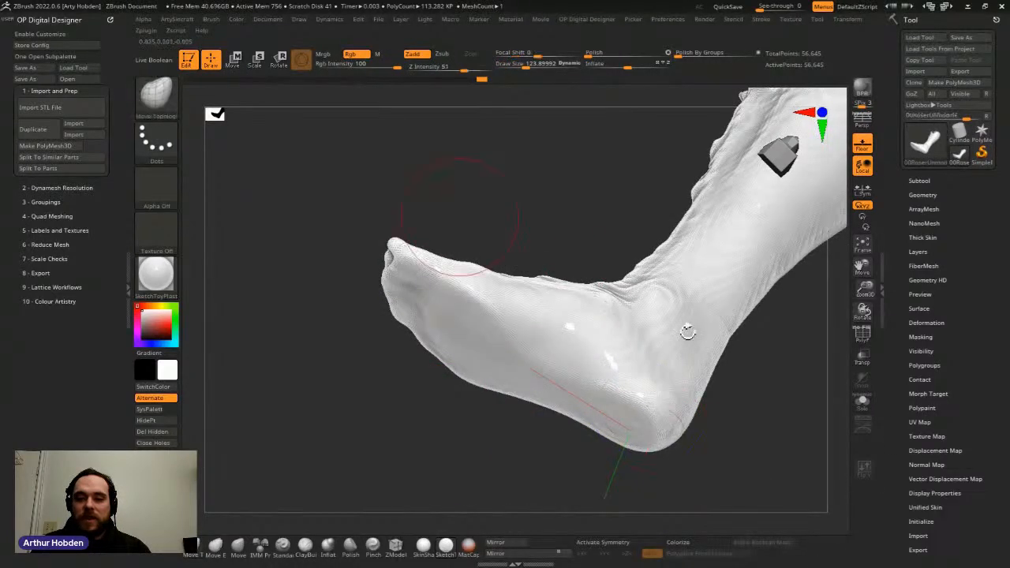
# Step: Mask the outer side of the foot from above with a draw size of about 157, and invert the mask
pyautogui.keyDown('shift'); pyautogui.moveTo(458, 220); pyautogui.dragTo(483, 274); pyautogui.keyUp('shift')
pyautogui.moveTo(660, 356)
pyautogui.keyDown('alt'); pyautogui.mouseDown(button='right')
pyautogui.moveTo(715, 273)
pyautogui.moveTo(740, 264)
pyautogui.mouseUp(button='right'); pyautogui.keyUp('alt')
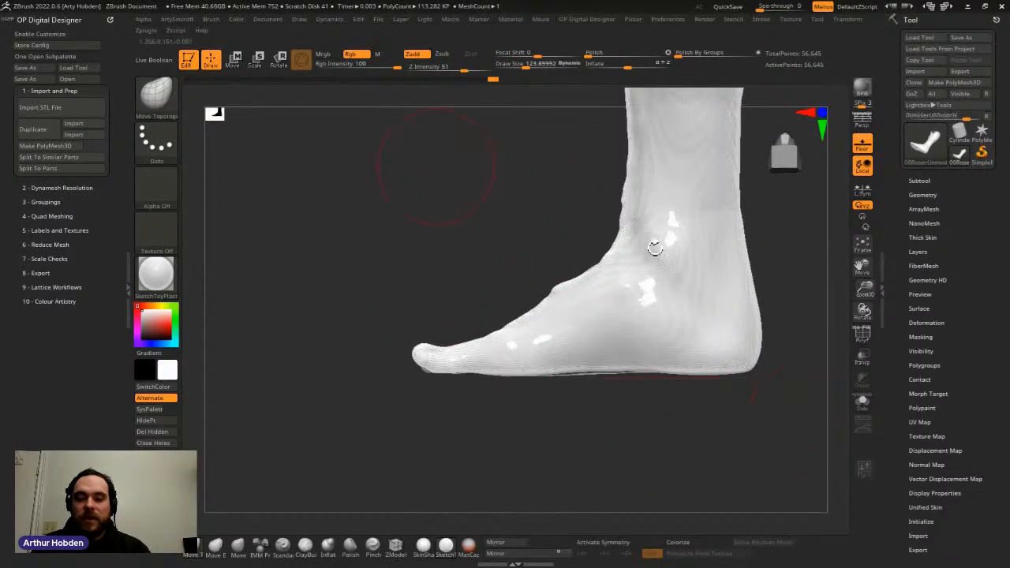
pyautogui.moveTo(590, 251); pyautogui.dragTo(675, 297)
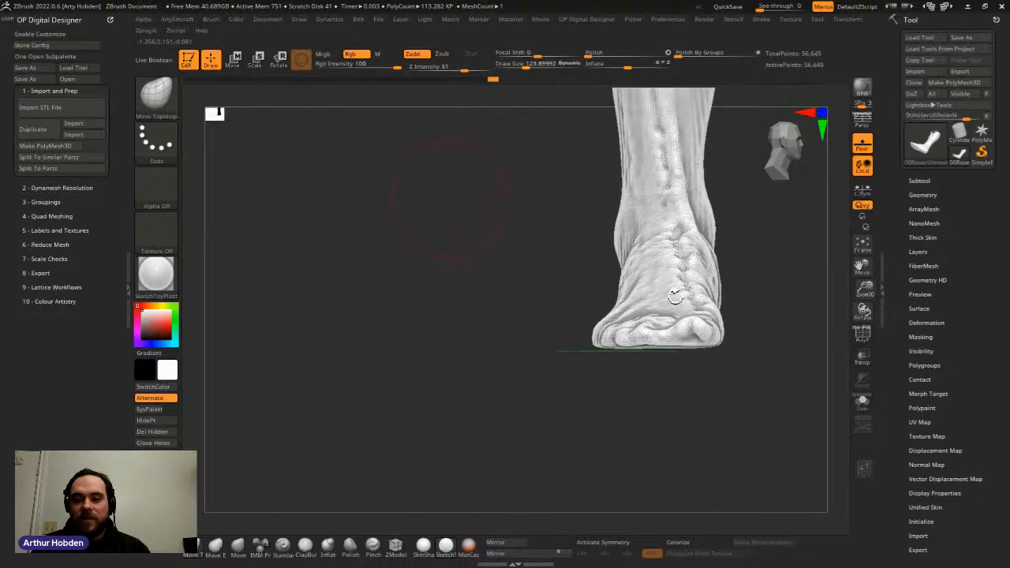
pyautogui.moveTo(670, 318); pyautogui.dragTo(646, 273, button='right')
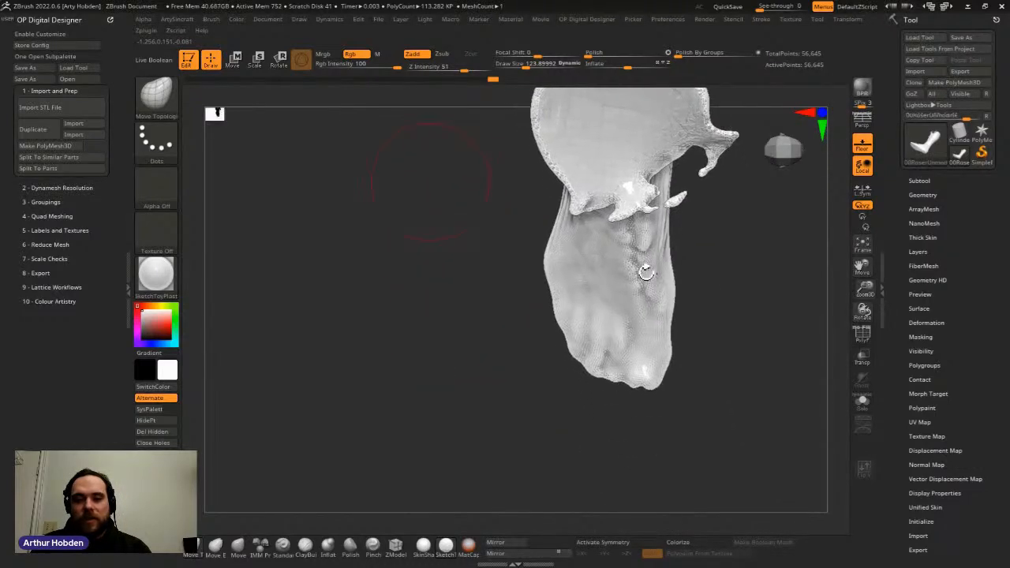
pyautogui.press('ctrl')
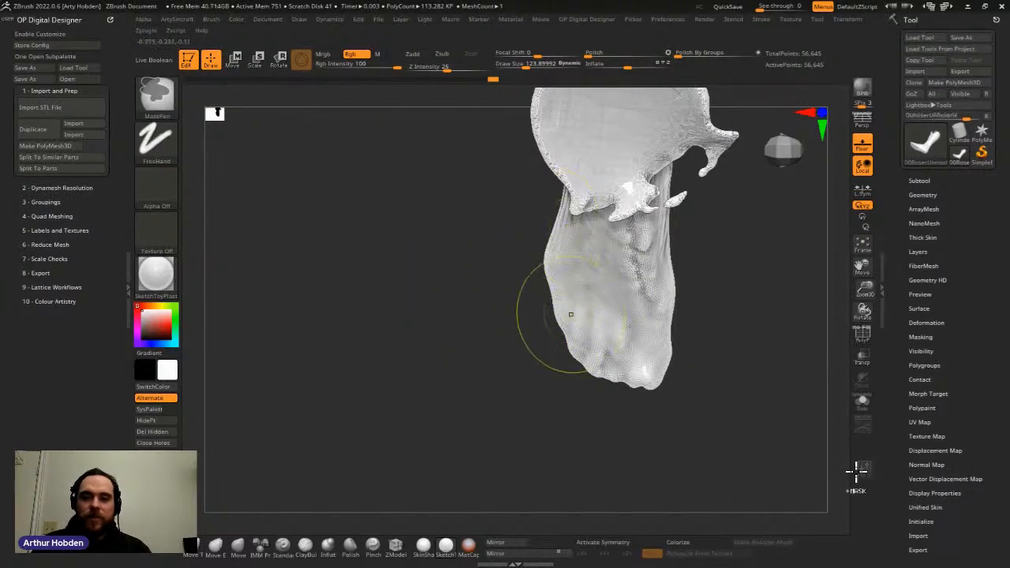
pyautogui.keyDown('alt'); pyautogui.moveTo(754, 407); pyautogui.dragTo(714, 422, button='right'); pyautogui.keyUp('alt')
pyautogui.press('ctrl')
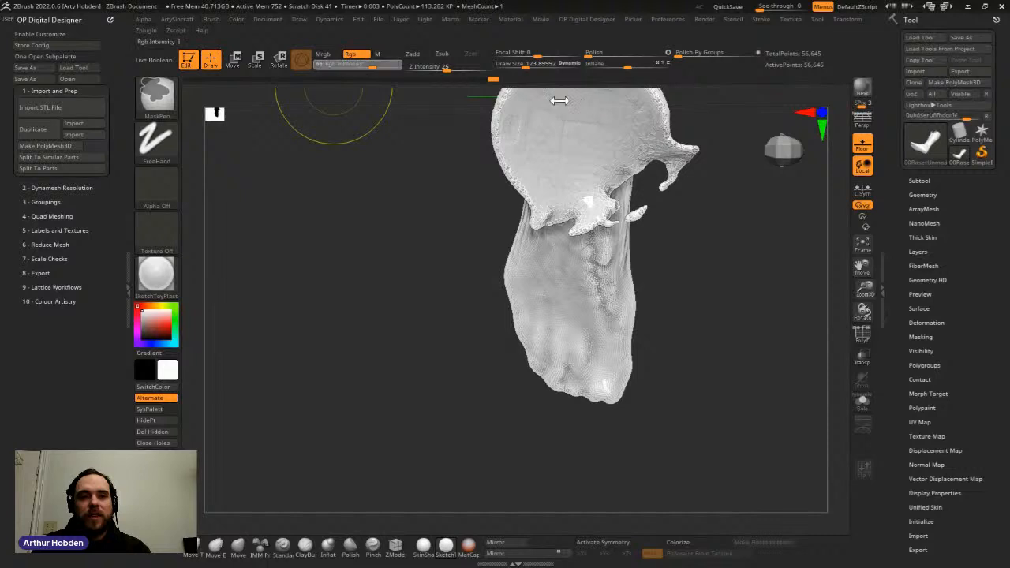
pyautogui.moveTo(511, 292)
pyautogui.keyDown('ctrl'); pyautogui.mouseDown()
pyautogui.moveTo(514, 240)
pyautogui.moveTo(462, 247)
pyautogui.moveTo(518, 293)
pyautogui.moveTo(523, 253)
pyautogui.mouseUp(); pyautogui.keyUp('ctrl')
pyautogui.press('space')
pyautogui.moveTo(462, 323)
pyautogui.mouseDown()
pyautogui.moveTo(469, 245)
pyautogui.moveTo(530, 322)
pyautogui.moveTo(562, 308)
pyautogui.mouseUp()
pyautogui.moveTo(588, 347); pyautogui.dragTo(573, 418)
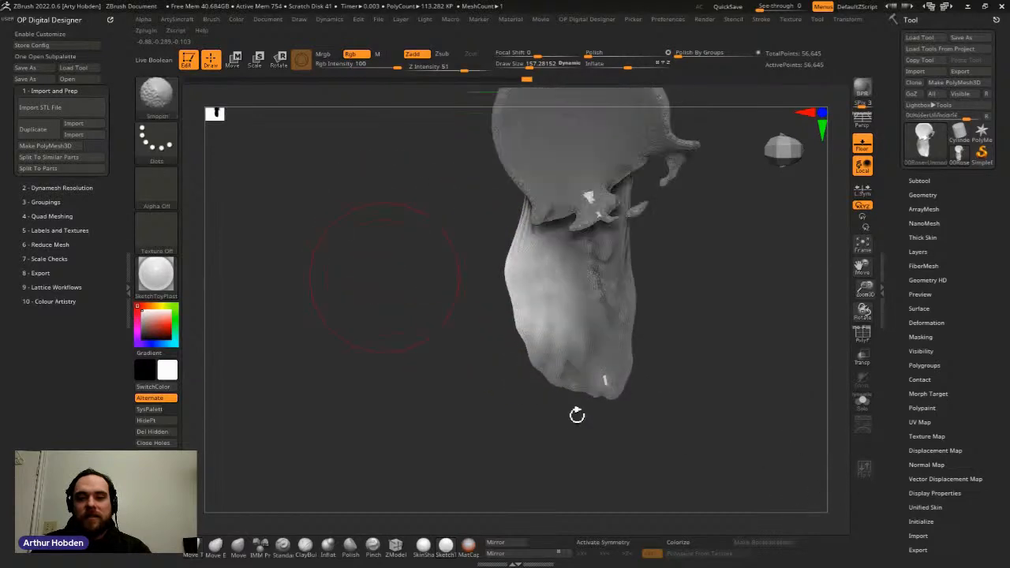
# Step: Scale the unmasked outer side of the foot to about 1.05 across its width
pyautogui.press('w')
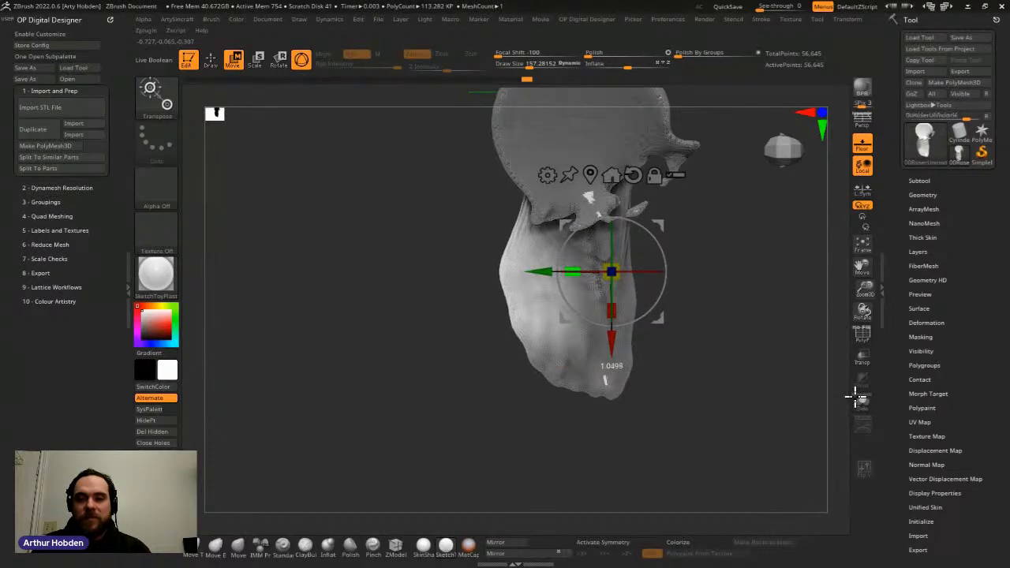
pyautogui.press('q')
pyautogui.moveTo(647, 521)
pyautogui.mouseDown()
pyautogui.moveTo(576, 532)
pyautogui.moveTo(579, 352)
pyautogui.moveTo(614, 431)
pyautogui.moveTo(636, 428)
pyautogui.mouseUp()
# Step: Nudge the unmasked outer foot vertically in side view, and clear the mask
pyautogui.press('w')
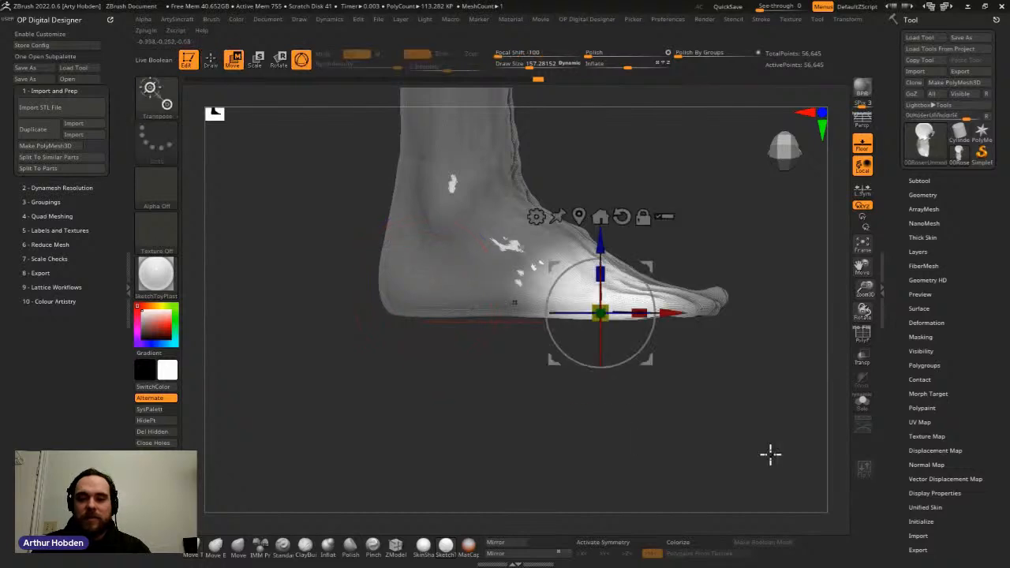
pyautogui.moveTo(598, 241); pyautogui.dragTo(599, 245)
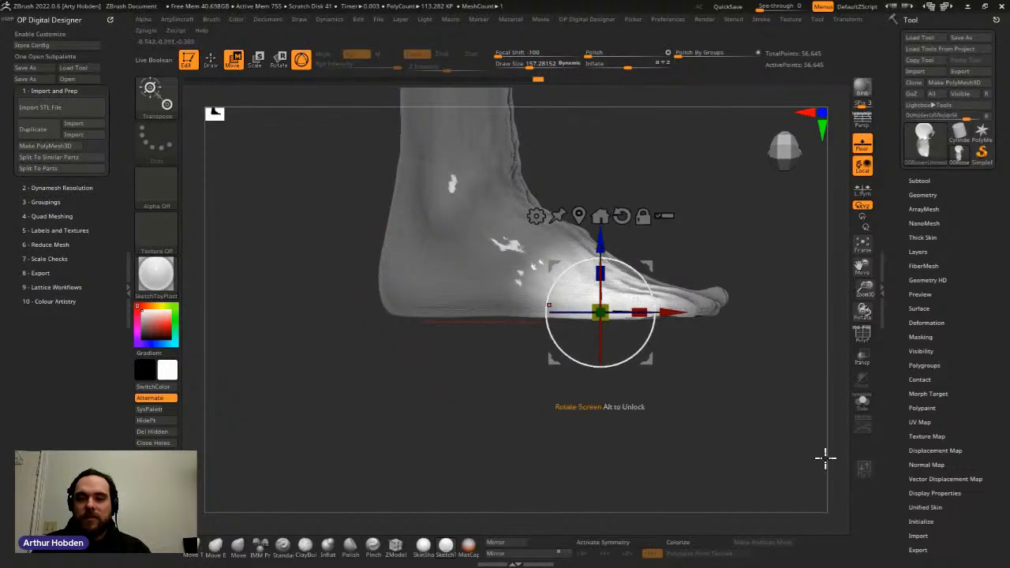
pyautogui.moveTo(520, 355); pyautogui.dragTo(395, 355)
pyautogui.press('q')
# Step: Examine the corrected leg and foot alignment from the front, the side and in perspective
pyautogui.moveTo(624, 564); pyautogui.dragTo(566, 550)
pyautogui.keyDown('alt'); pyautogui.moveTo(596, 369); pyautogui.dragTo(495, 453); pyautogui.keyUp('alt')
pyautogui.keyDown('alt'); pyautogui.moveTo(800, 155); pyautogui.dragTo(990, 418); pyautogui.keyUp('alt')
pyautogui.keyDown('ctrl'); pyautogui.click(695, 361); pyautogui.keyUp('ctrl')
pyautogui.keyDown('alt'); pyautogui.moveTo(661, 249); pyautogui.dragTo(681, 273); pyautogui.keyUp('alt')
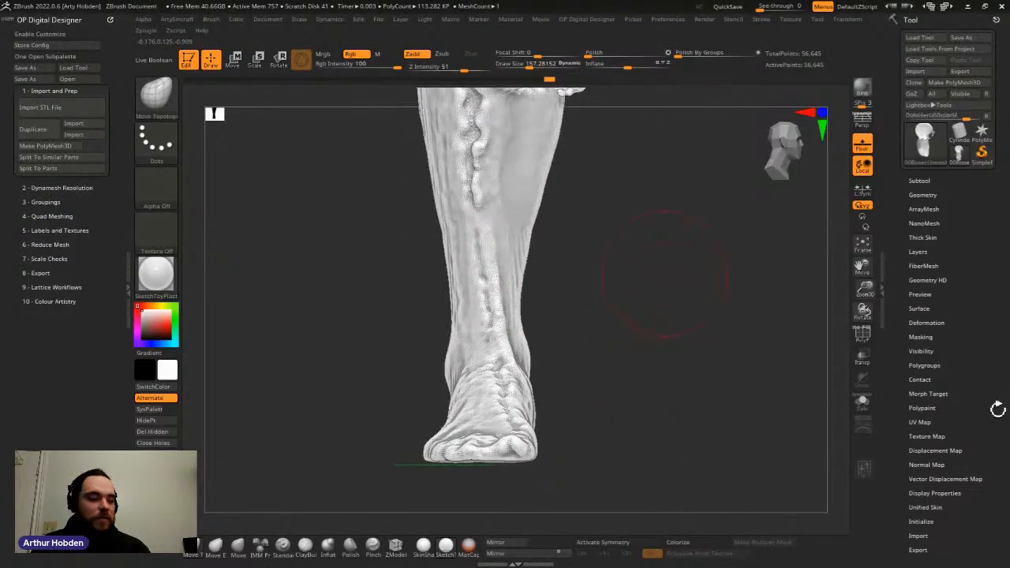
pyautogui.moveTo(999, 418); pyautogui.dragTo(988, 471)
pyautogui.moveTo(999, 530); pyautogui.dragTo(945, 527)
pyautogui.keyDown('alt'); pyautogui.moveTo(680, 489); pyautogui.dragTo(613, 468); pyautogui.keyUp('alt')
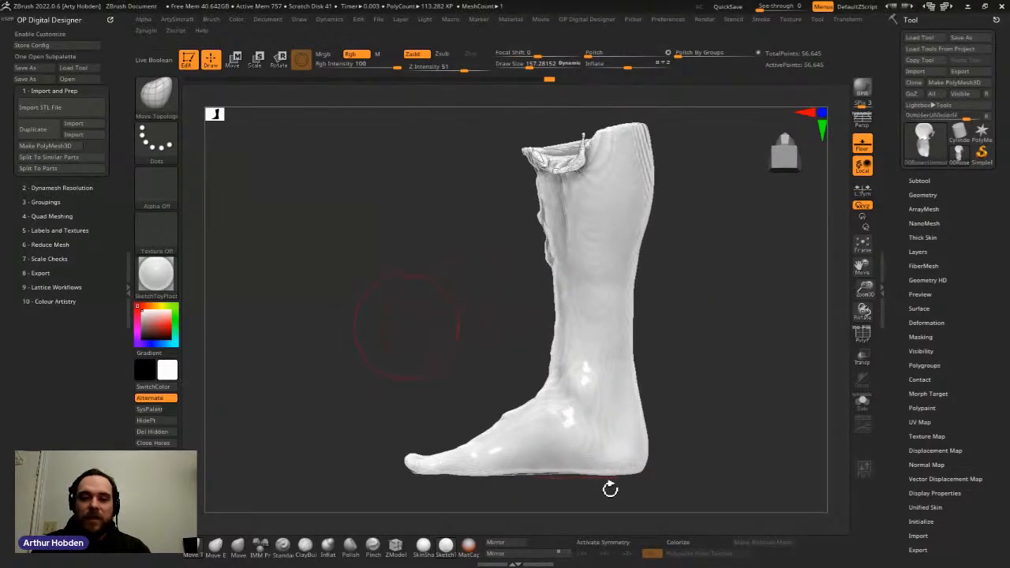
pyautogui.keyDown('alt'); pyautogui.moveTo(677, 422); pyautogui.dragTo(693, 286); pyautogui.keyUp('alt')
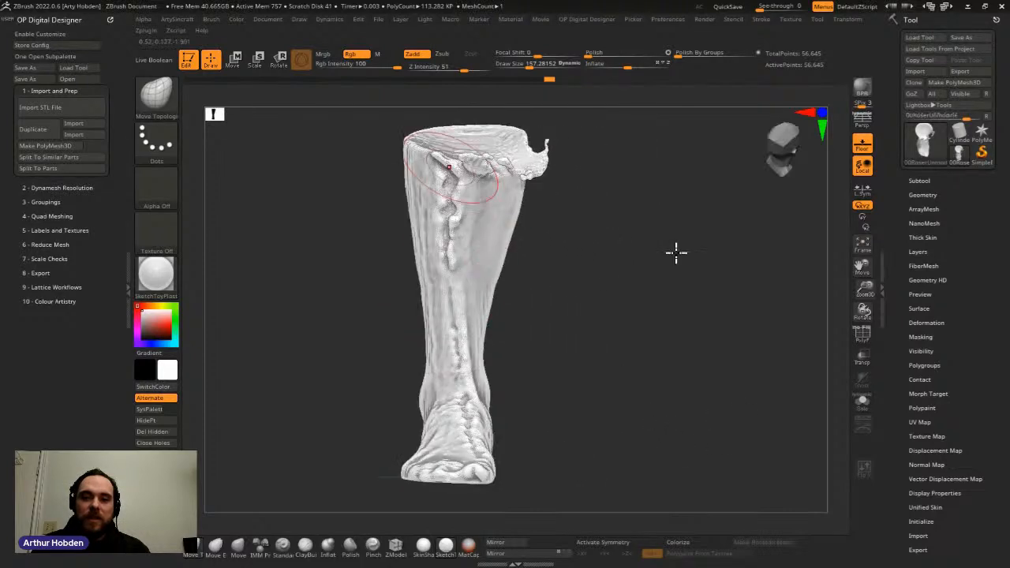
pyautogui.moveTo(903, 450); pyautogui.dragTo(794, 187)
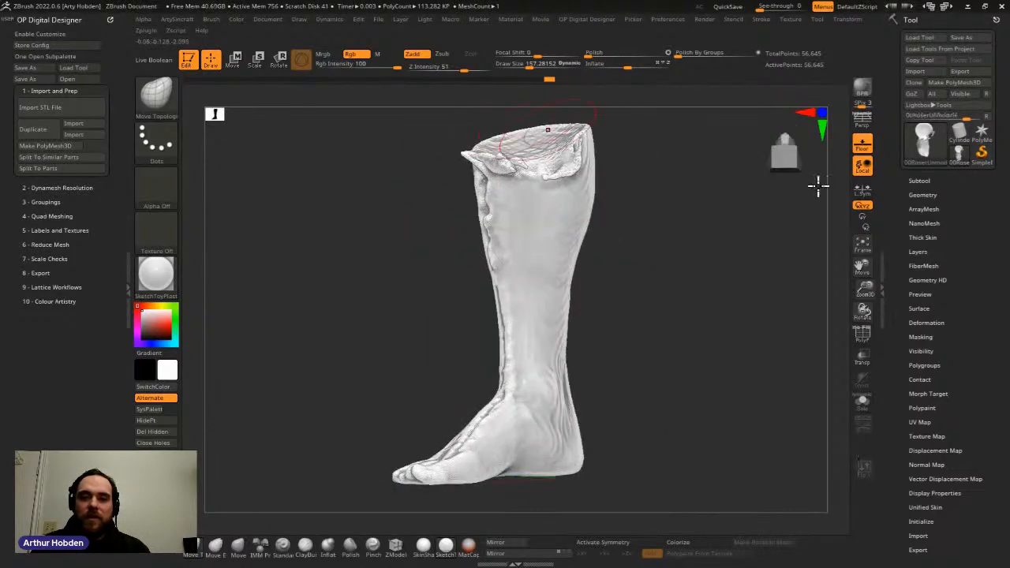
pyautogui.moveTo(663, 450); pyautogui.dragTo(556, 385)
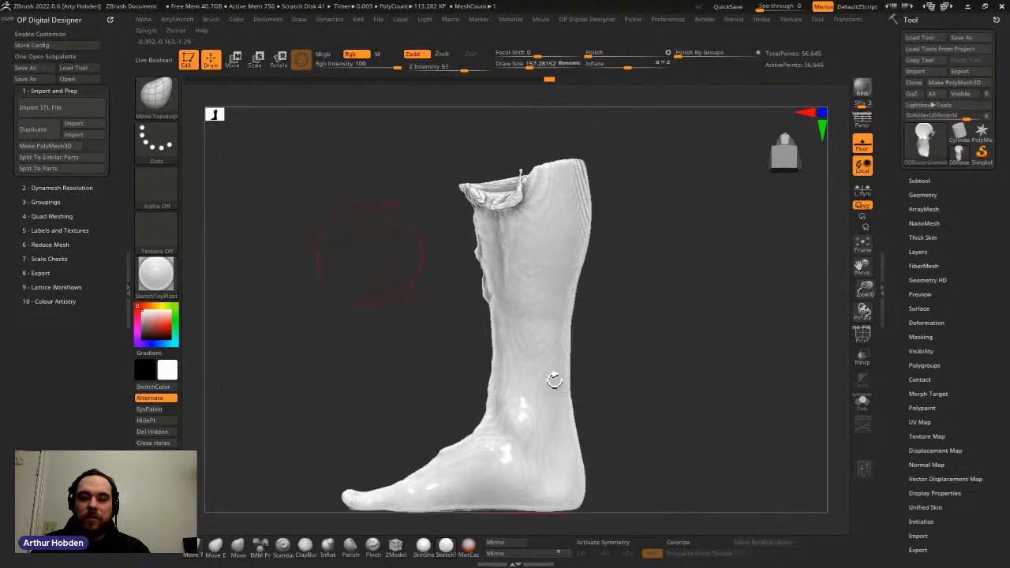
pyautogui.moveTo(628, 330); pyautogui.dragTo(653, 337)
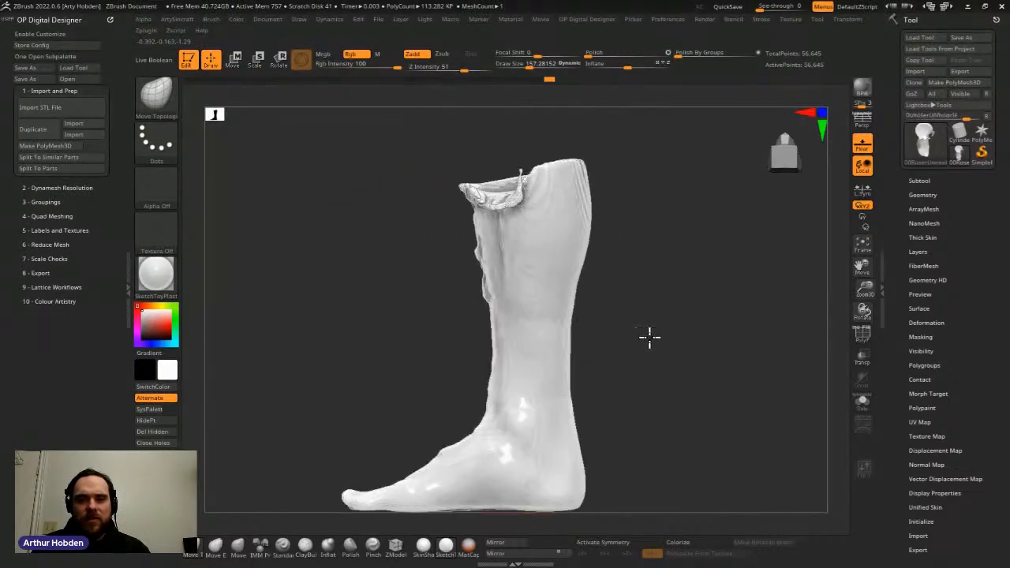
# Step: Trim the ragged upper edge off the leg with a TrimCurve cut across the calf in side view
pyautogui.hotkey('ctrl', 'shift')
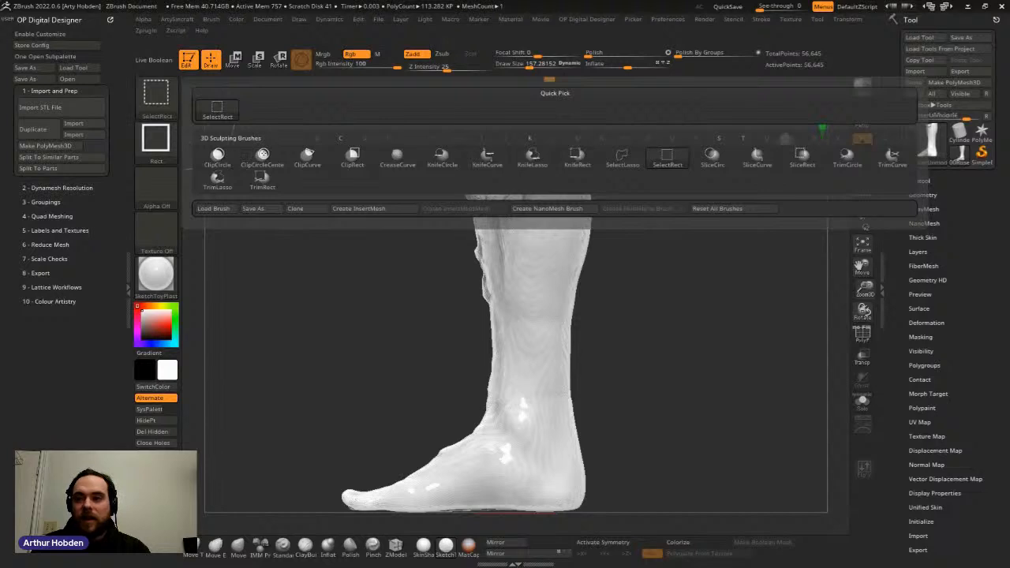
pyautogui.click(892, 158)
pyautogui.moveTo(411, 217)
pyautogui.mouseDown()
pyautogui.moveTo(769, 187)
pyautogui.moveTo(759, 189)
pyautogui.mouseUp()
pyautogui.press('w')
pyautogui.moveTo(681, 212); pyautogui.dragTo(871, 306)
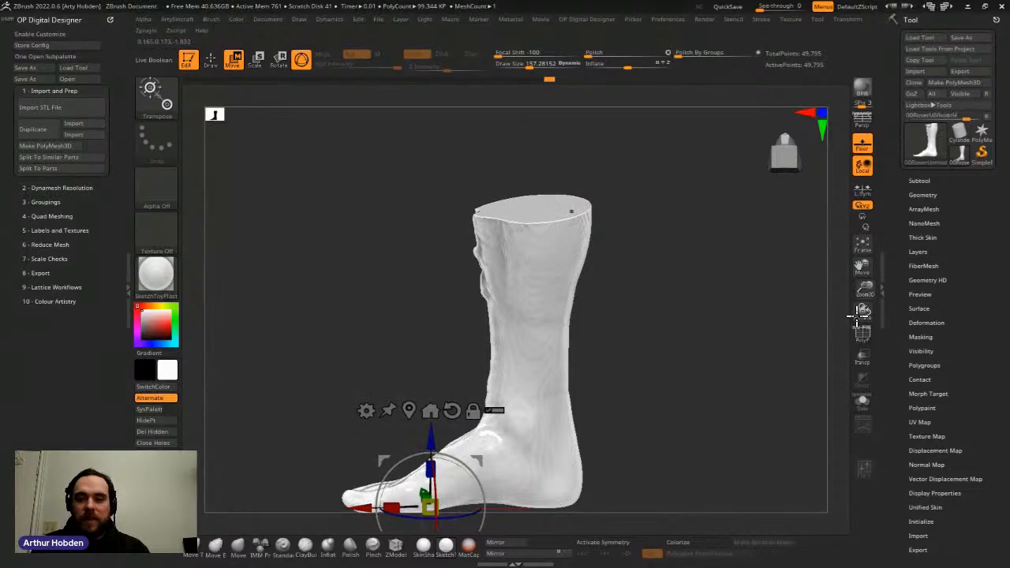
# Step: Mask everything except the trimmed top face of the leg, raise that face to lengthen the calf, and clear the mask
pyautogui.click(863, 333)
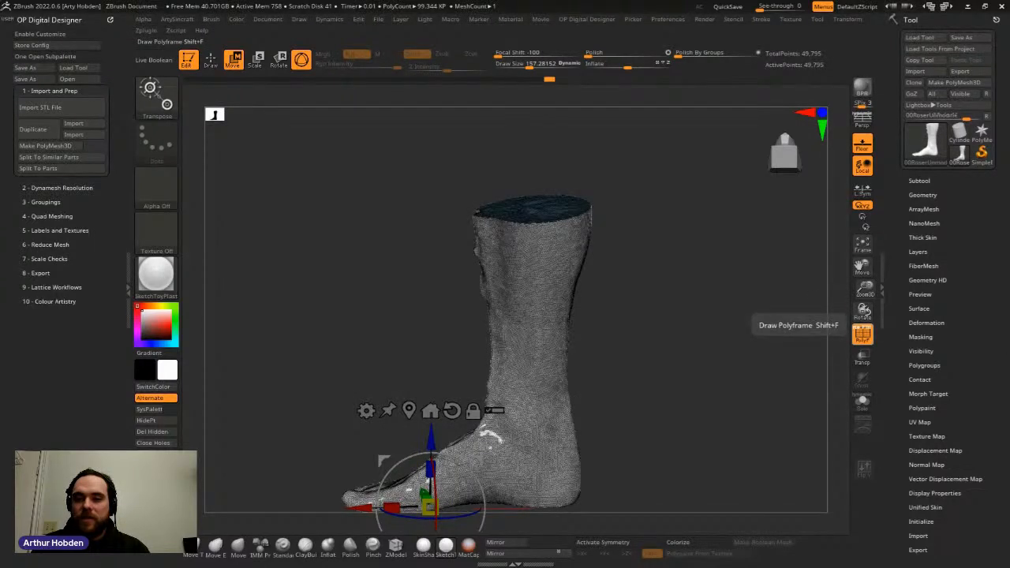
pyautogui.click(855, 327)
pyautogui.keyDown('ctrl'); pyautogui.moveTo(710, 299); pyautogui.dragTo(710, 331, button='right'); pyautogui.keyUp('ctrl')
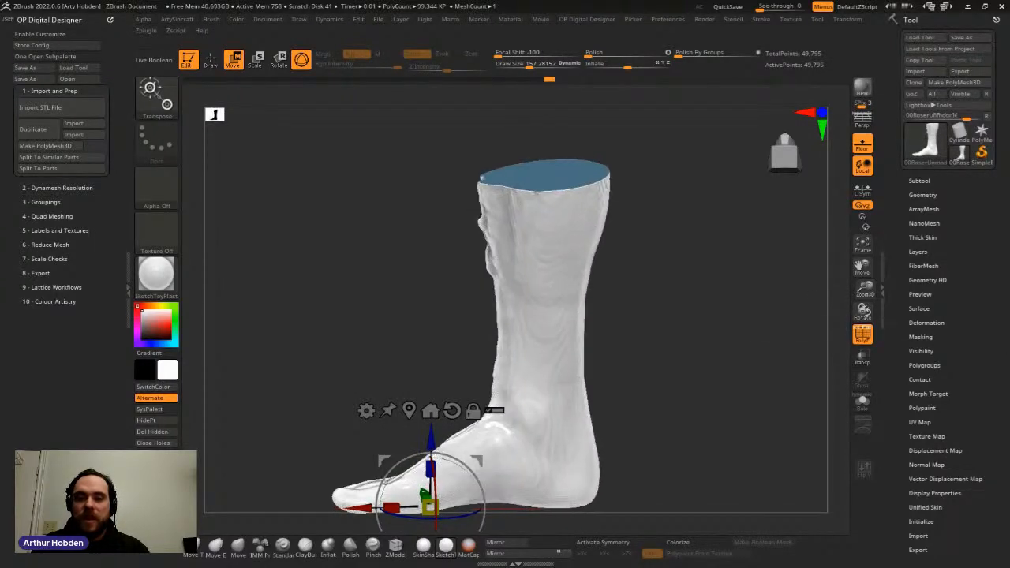
pyautogui.moveTo(710, 331); pyautogui.dragTo(710, 351)
pyautogui.moveTo(840, 294); pyautogui.dragTo(873, 342)
pyautogui.keyDown('ctrl'); pyautogui.click(803, 308); pyautogui.keyUp('ctrl')
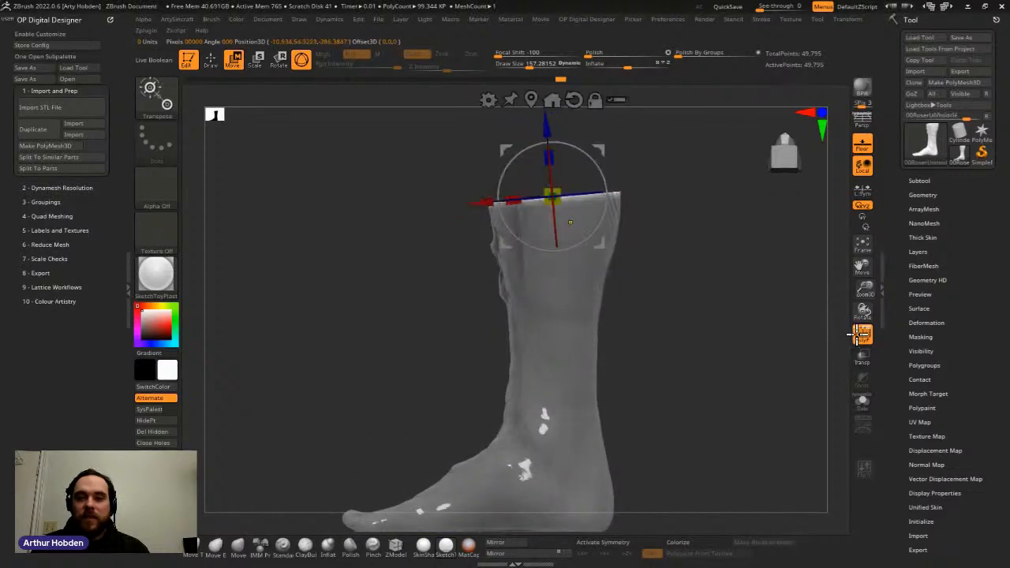
pyautogui.moveTo(770, 219); pyautogui.dragTo(766, 165)
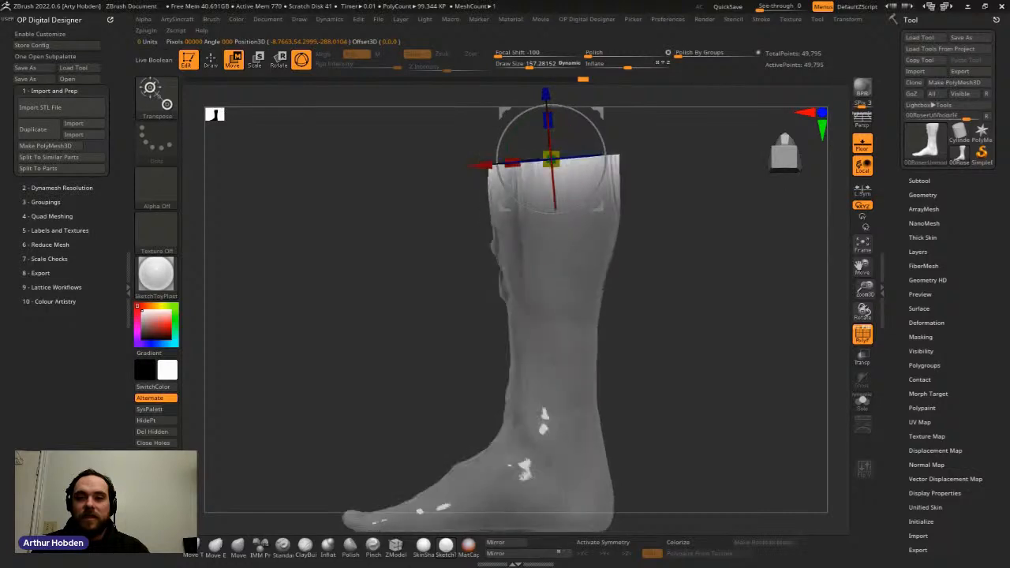
pyautogui.press('q')
pyautogui.keyDown('ctrl'); pyautogui.moveTo(727, 262); pyautogui.dragTo(707, 276); pyautogui.keyUp('ctrl')
# Step: Try remeshing the leg with DynaMesh at resolution 616 and then at 200, undoing each remesh
pyautogui.keyDown('alt'); pyautogui.moveTo(573, 497); pyautogui.dragTo(653, 396, button='right'); pyautogui.keyUp('alt')
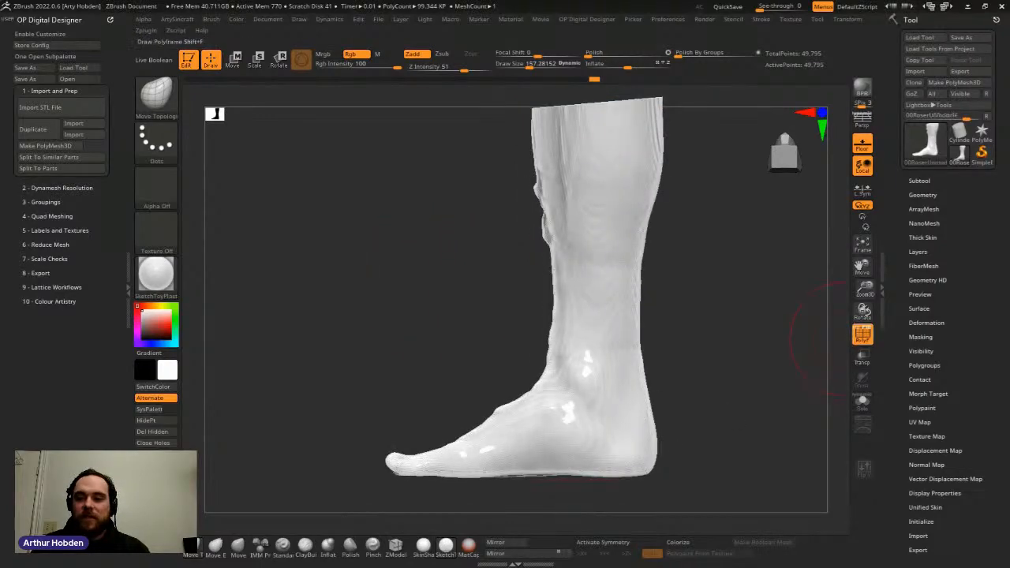
pyautogui.keyDown('ctrl'); pyautogui.moveTo(726, 316); pyautogui.dragTo(728, 386, button='right'); pyautogui.keyUp('ctrl')
pyautogui.keyDown('alt'); pyautogui.moveTo(724, 508); pyautogui.dragTo(710, 527, button='right'); pyautogui.keyUp('alt')
pyautogui.moveTo(710, 263); pyautogui.dragTo(631, 260, button='right')
pyautogui.moveTo(713, 264); pyautogui.dragTo(706, 434, button='right')
pyautogui.moveTo(713, 429)
pyautogui.mouseDown()
pyautogui.moveTo(576, 426)
pyautogui.moveTo(607, 410)
pyautogui.mouseUp()
pyautogui.click(57, 188)
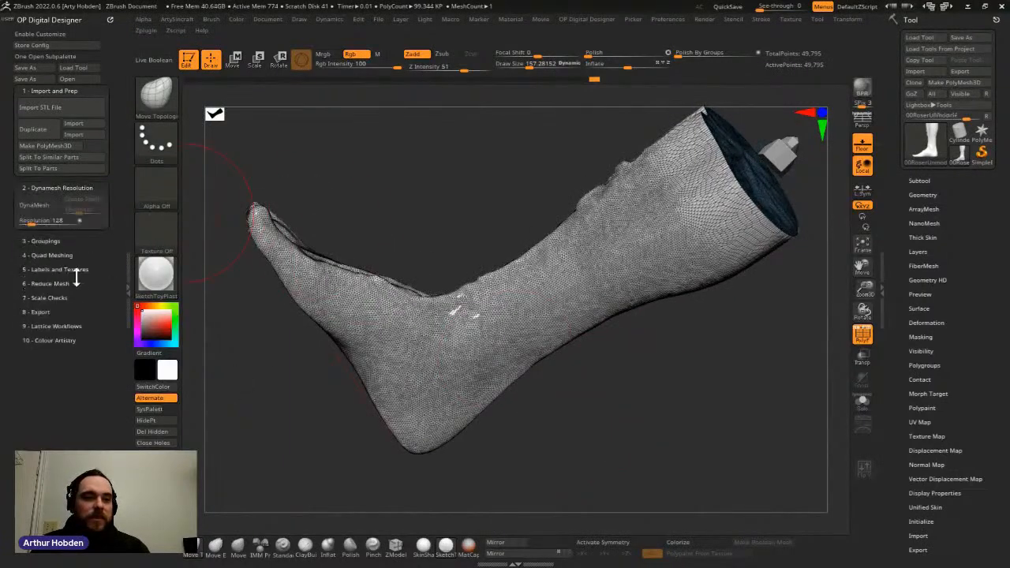
pyautogui.moveTo(32, 223); pyautogui.dragTo(43, 223)
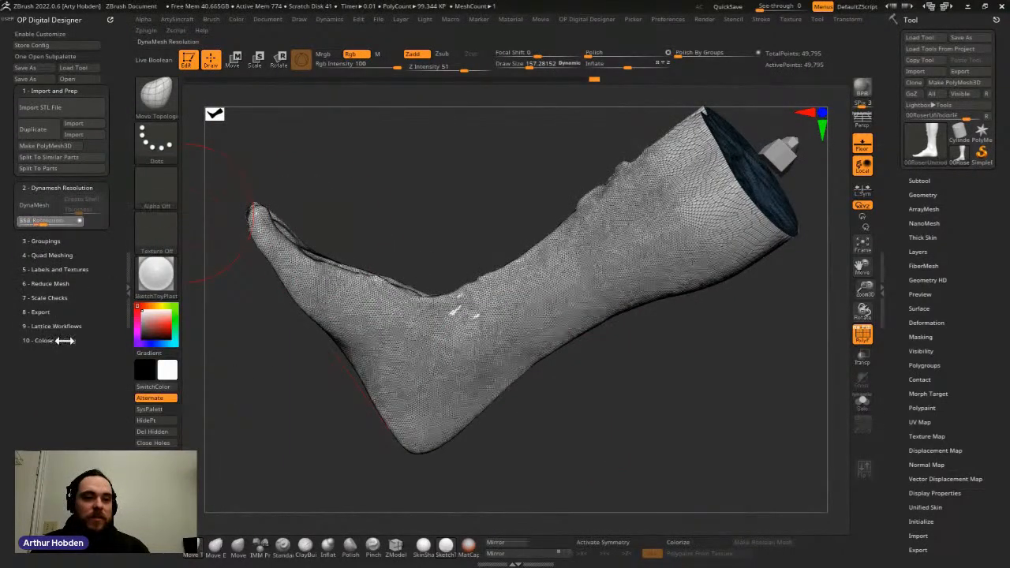
pyautogui.click(34, 204)
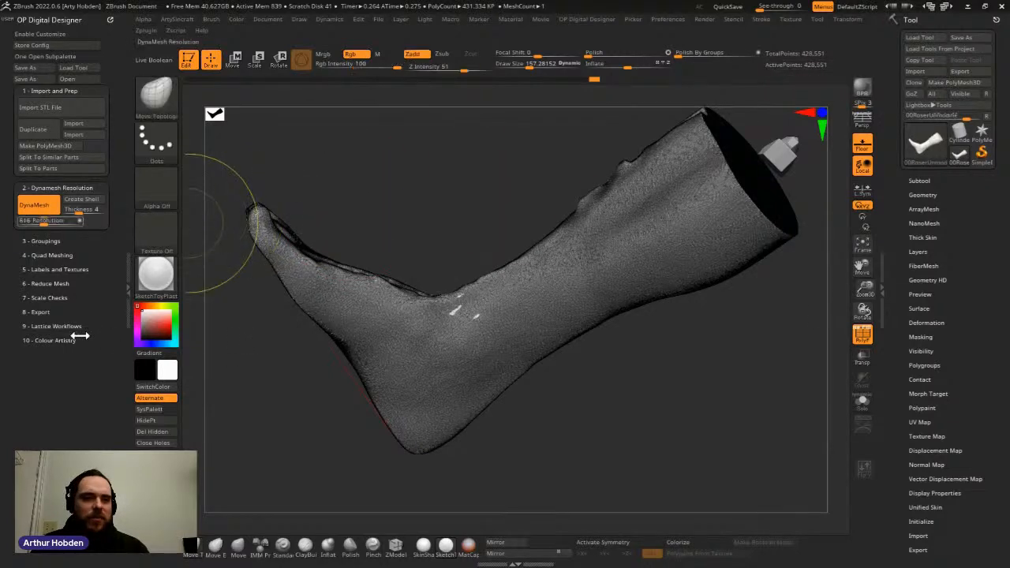
pyautogui.hotkey('ctrl', 'z')
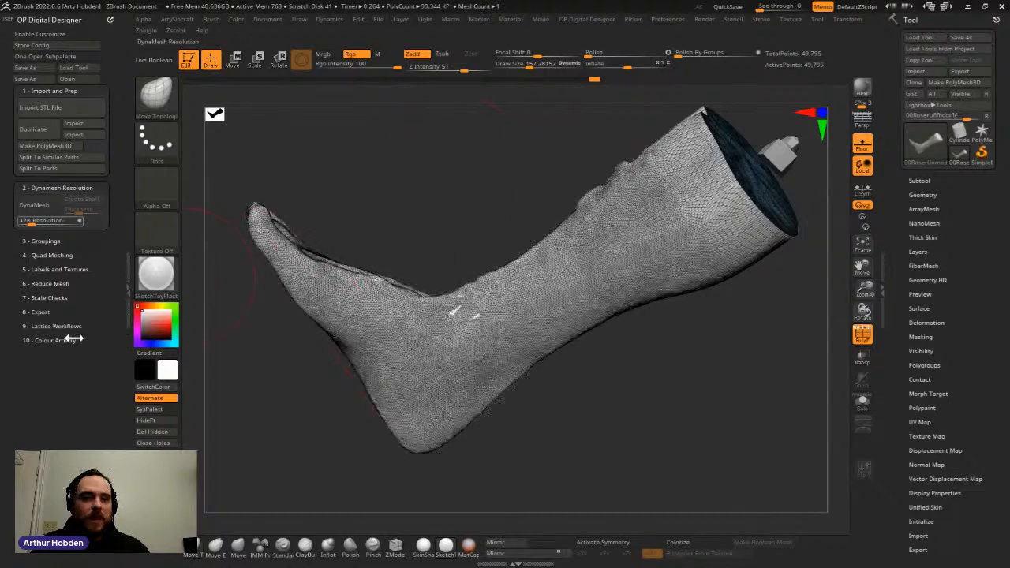
pyautogui.click(34, 205)
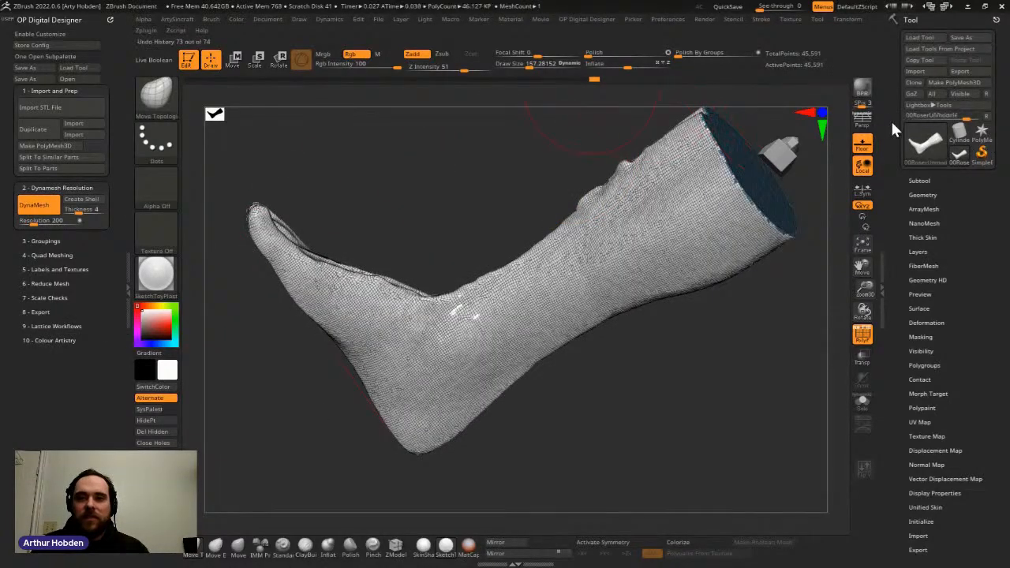
pyautogui.hotkey('ctrl', 'z')
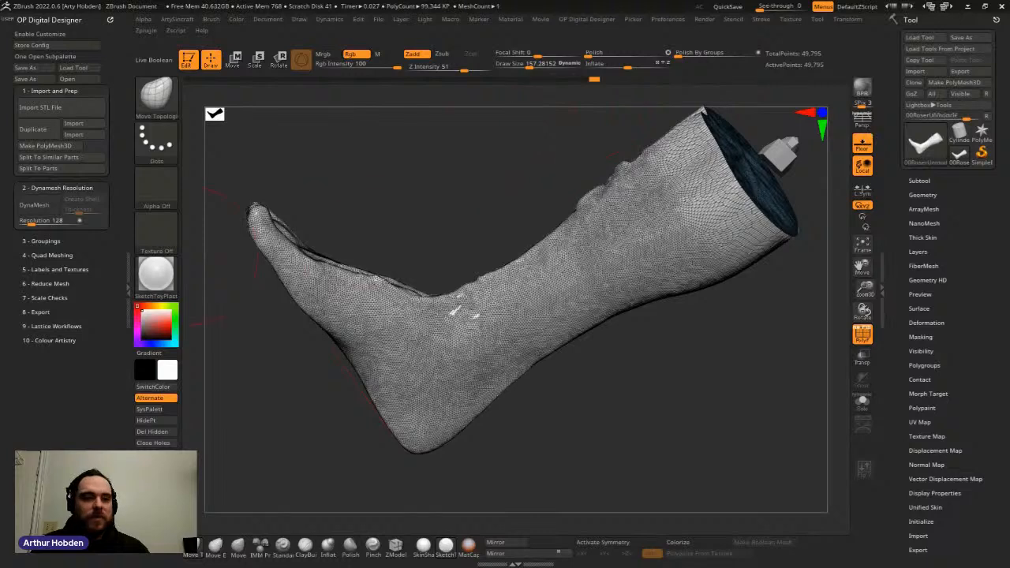
# Step: Remesh the leg with DynaMesh at resolution 408, and turn off the polyframe display
pyautogui.moveTo(41, 335); pyautogui.dragTo(52, 334)
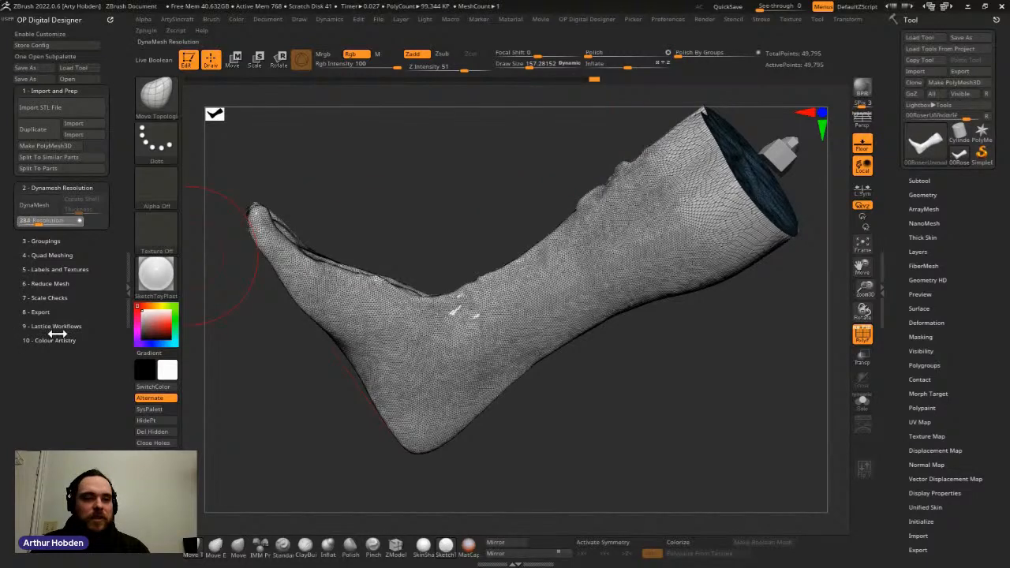
pyautogui.click(34, 205)
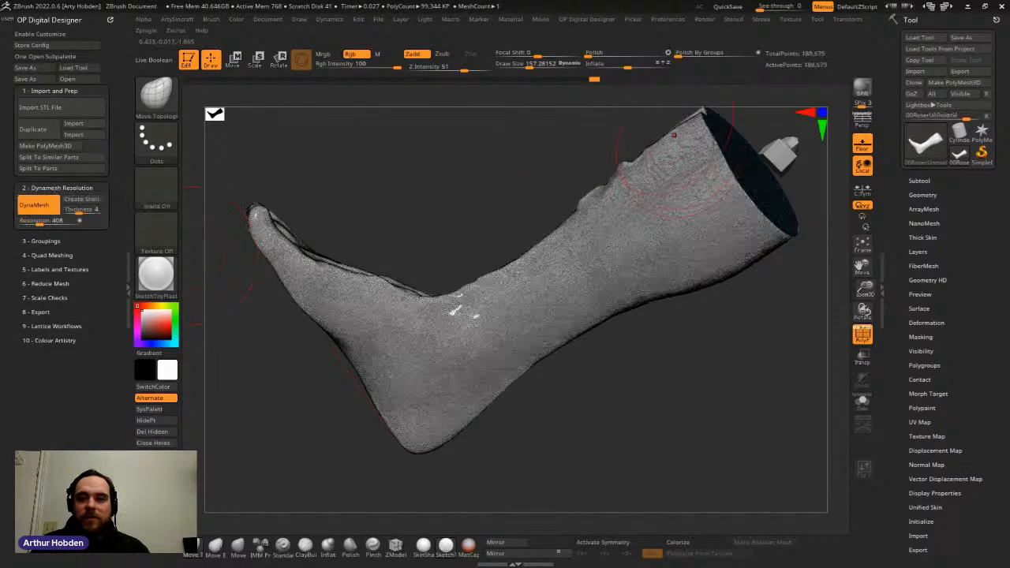
pyautogui.moveTo(833, 171); pyautogui.dragTo(879, 469)
pyautogui.press('f')
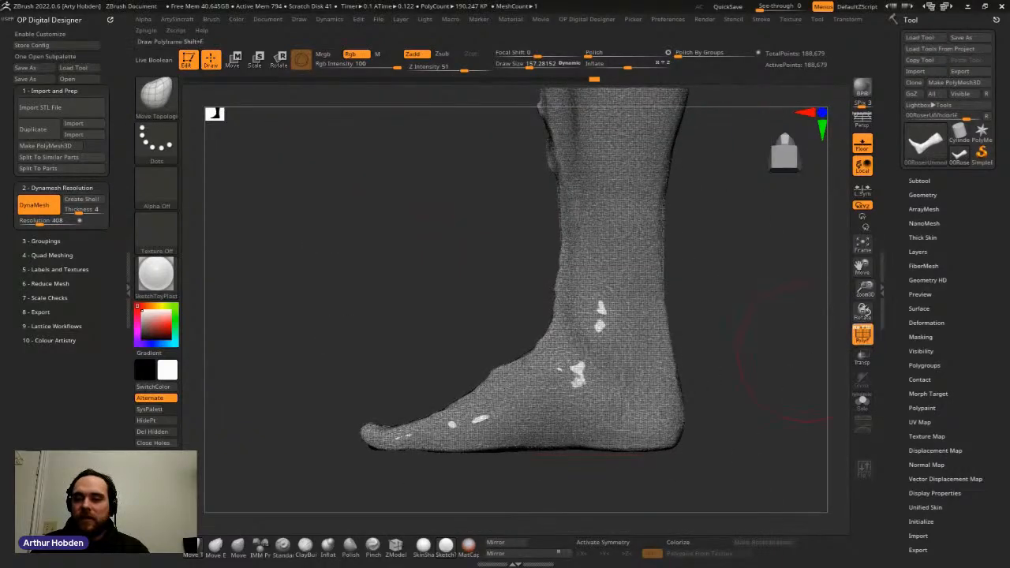
pyautogui.click(856, 328)
# Step: Smooth the foot and shin with a draw size of about 357, and update the DynaMesh
pyautogui.moveTo(828, 284)
pyautogui.keyDown('alt'); pyautogui.mouseDown()
pyautogui.moveTo(803, 395)
pyautogui.moveTo(712, 431)
pyautogui.moveTo(777, 387)
pyautogui.moveTo(743, 246)
pyautogui.mouseUp(); pyautogui.keyUp('alt')
pyautogui.press('space')
pyautogui.moveTo(570, 342); pyautogui.dragTo(587, 341)
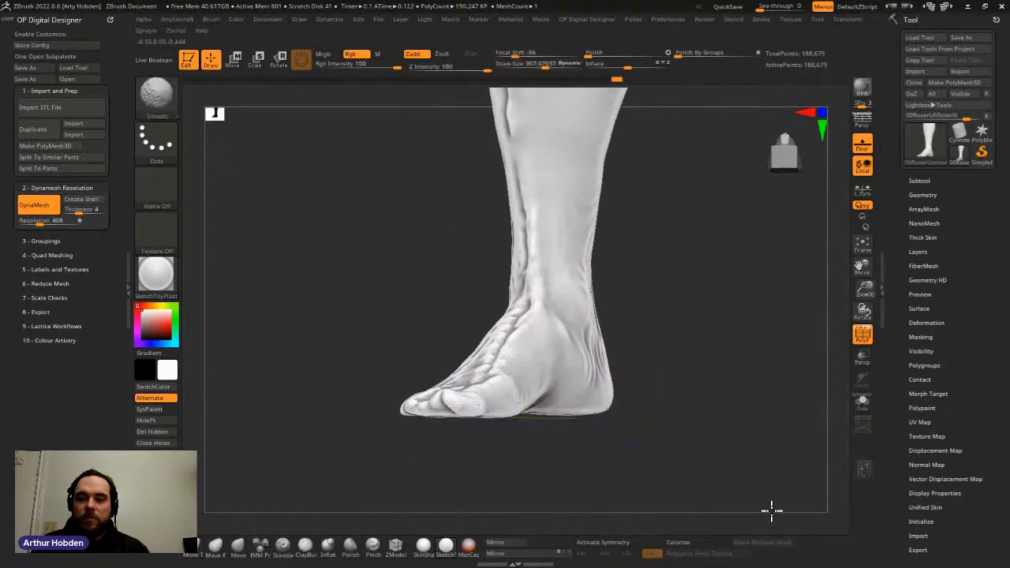
pyautogui.keyDown('alt'); pyautogui.moveTo(834, 267); pyautogui.dragTo(759, 407); pyautogui.keyUp('alt')
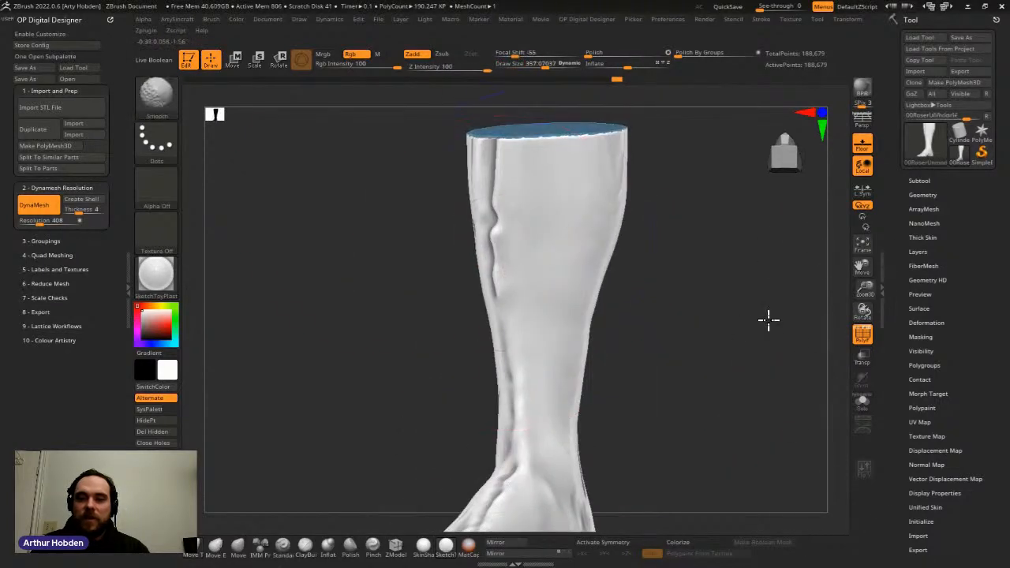
pyautogui.keyDown('alt'); pyautogui.moveTo(702, 503); pyautogui.dragTo(710, 286); pyautogui.keyUp('alt')
pyautogui.keyDown('ctrl'); pyautogui.moveTo(420, 153); pyautogui.dragTo(357, 282); pyautogui.keyUp('ctrl')
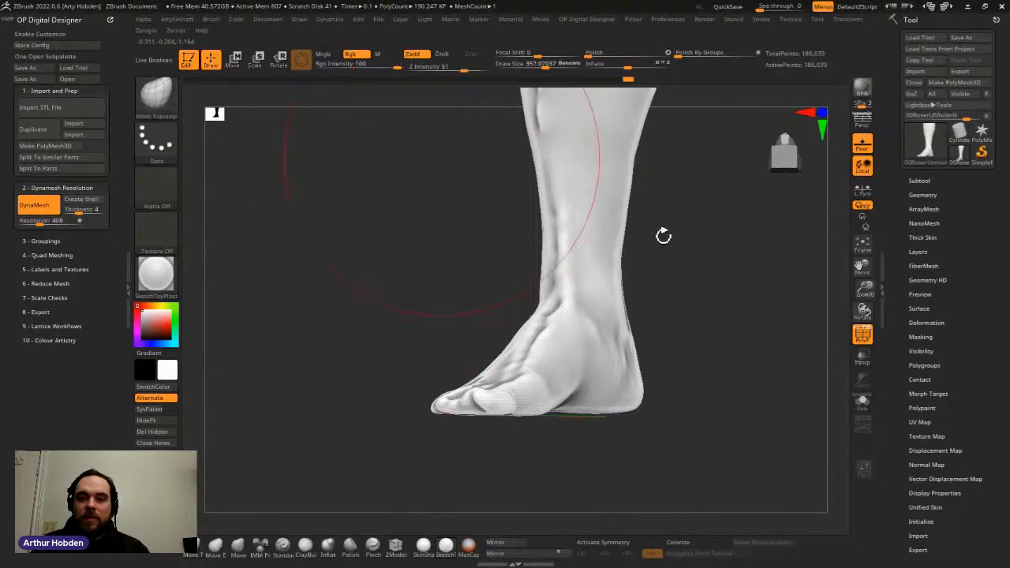
# Step: Smooth the bumps on the upper shin and calf with a draw size of about 188
pyautogui.keyDown('alt'); pyautogui.moveTo(685, 191); pyautogui.dragTo(668, 346); pyautogui.keyUp('alt')
pyautogui.press('space')
pyautogui.moveTo(444, 229)
pyautogui.mouseDown()
pyautogui.moveTo(432, 227)
pyautogui.moveTo(434, 248)
pyautogui.moveTo(554, 191)
pyautogui.mouseUp()
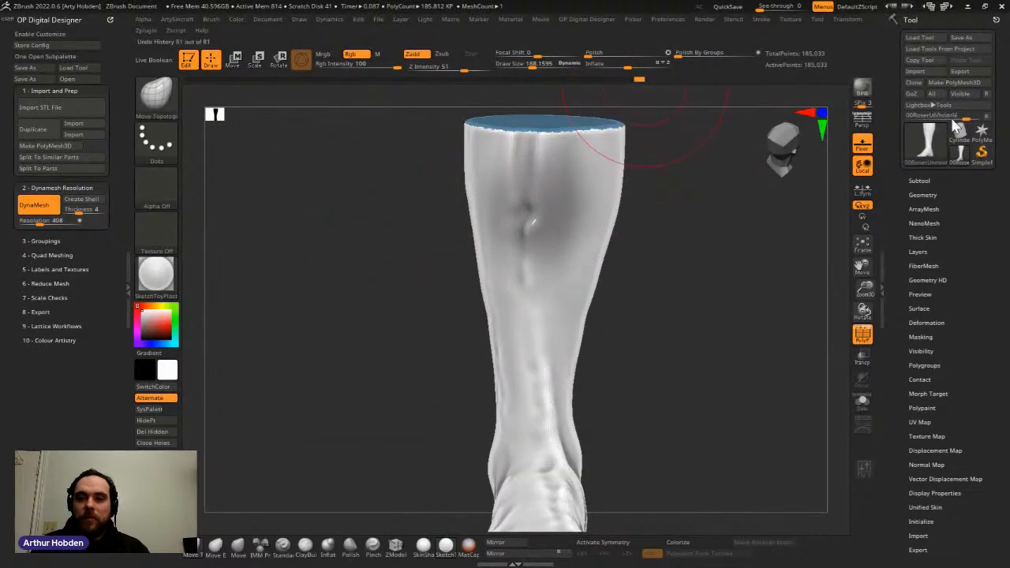
pyautogui.press('shift')
pyautogui.moveTo(781, 394)
pyautogui.keyDown('alt'); pyautogui.mouseDown()
pyautogui.moveTo(769, 220)
pyautogui.moveTo(978, 507)
pyautogui.mouseUp(); pyautogui.keyUp('alt')
pyautogui.press('shift')
pyautogui.moveTo(781, 379)
pyautogui.mouseDown()
pyautogui.moveTo(718, 347)
pyautogui.moveTo(694, 319)
pyautogui.moveTo(686, 375)
pyautogui.moveTo(714, 375)
pyautogui.moveTo(620, 376)
pyautogui.moveTo(623, 431)
pyautogui.moveTo(544, 431)
pyautogui.mouseUp()
pyautogui.moveTo(627, 431)
pyautogui.keyDown('alt'); pyautogui.mouseDown()
pyautogui.moveTo(627, 408)
pyautogui.moveTo(627, 441)
pyautogui.mouseUp(); pyautogui.keyUp('alt')
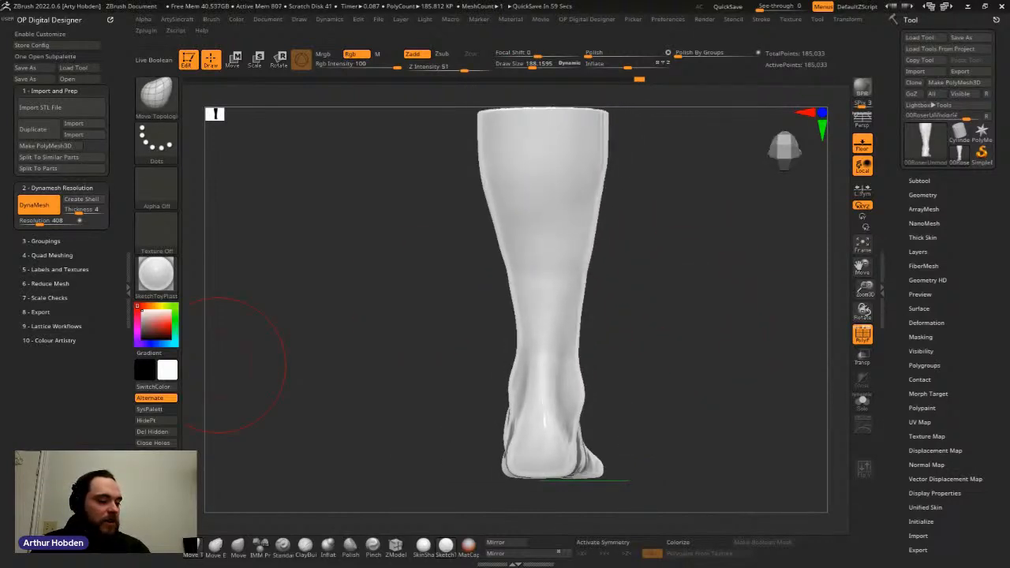
# Step: Try painting a curved mask band over the arch with a draw size of about 48, and undo it
pyautogui.moveTo(556, 480)
pyautogui.mouseDown()
pyautogui.moveTo(552, 500)
pyautogui.moveTo(649, 494)
pyautogui.moveTo(601, 469)
pyautogui.moveTo(591, 419)
pyautogui.moveTo(630, 424)
pyautogui.moveTo(634, 383)
pyautogui.mouseUp()
pyautogui.press('space')
pyautogui.moveTo(634, 383)
pyautogui.mouseDown()
pyautogui.moveTo(593, 349)
pyautogui.moveTo(626, 356)
pyautogui.moveTo(670, 334)
pyautogui.mouseUp()
pyautogui.moveTo(671, 335)
pyautogui.mouseDown(button='right')
pyautogui.moveTo(679, 347)
pyautogui.moveTo(769, 304)
pyautogui.mouseUp(button='right')
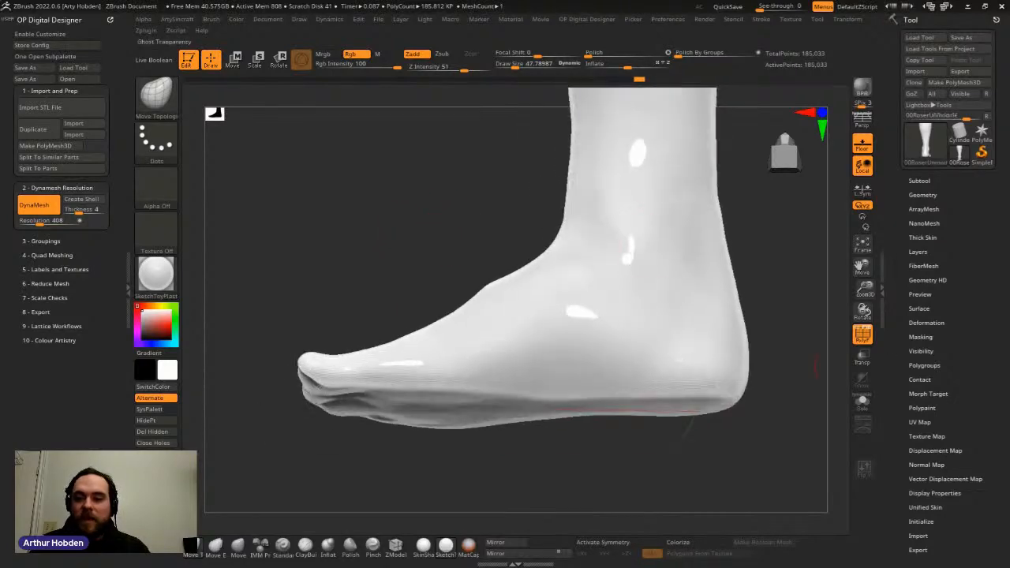
pyautogui.click(862, 334)
pyautogui.moveTo(805, 360)
pyautogui.mouseDown(button='right')
pyautogui.moveTo(797, 296)
pyautogui.moveTo(820, 316)
pyautogui.moveTo(821, 434)
pyautogui.moveTo(802, 537)
pyautogui.mouseUp(button='right')
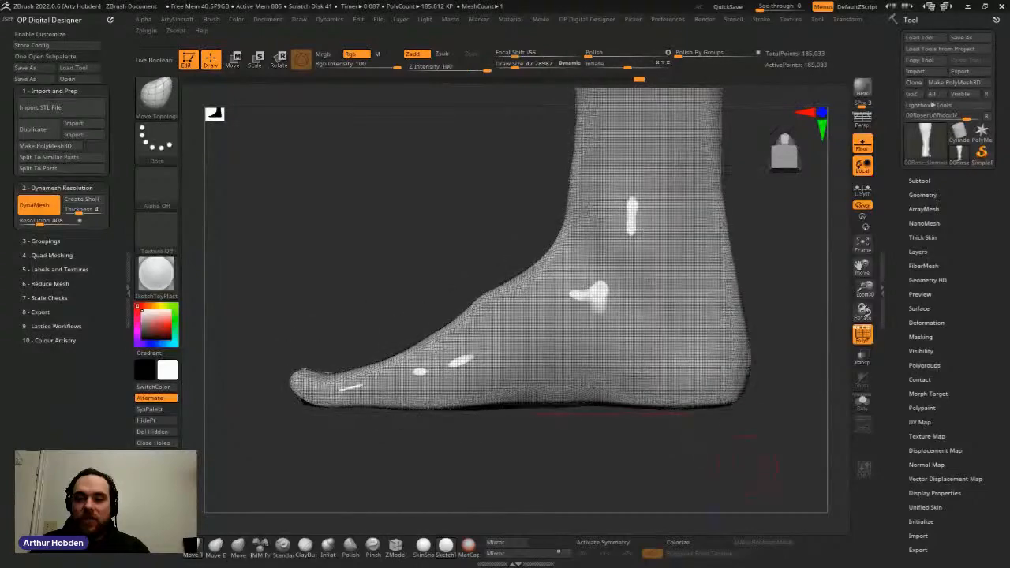
pyautogui.keyDown('ctrl'); pyautogui.click(675, 356); pyautogui.keyUp('ctrl')
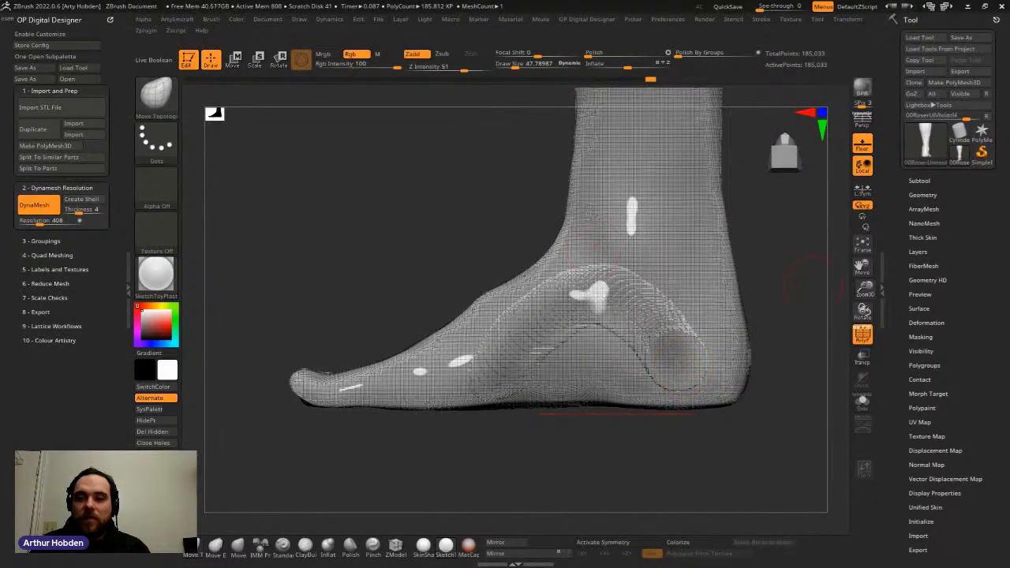
pyautogui.hotkey('ctrl', 'z')
pyautogui.hotkey('ctrl', 'z')
pyautogui.keyDown('alt'); pyautogui.moveTo(560, 351); pyautogui.dragTo(561, 366, button='right'); pyautogui.keyUp('alt')
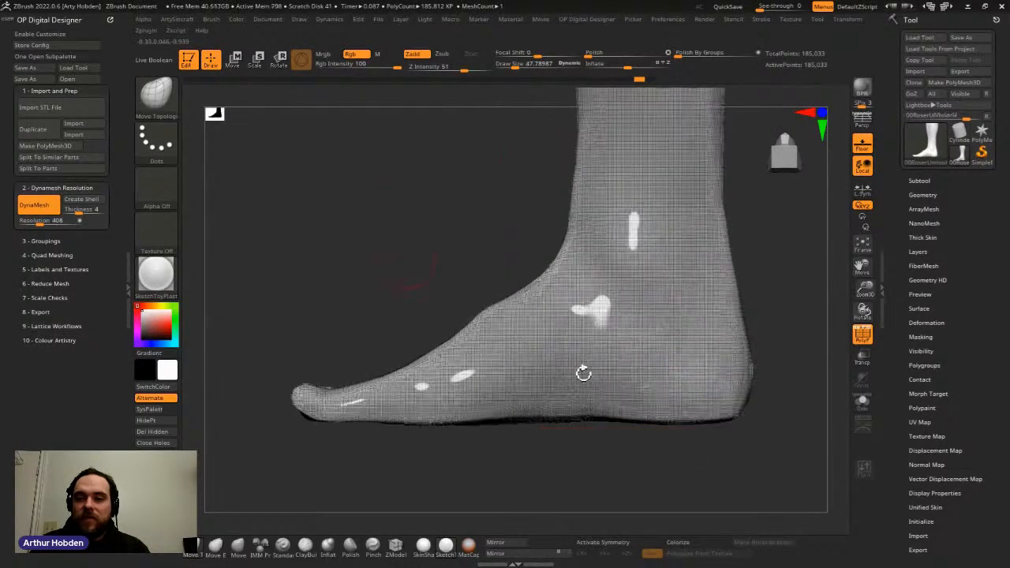
pyautogui.hotkey('shift', 'f')
# Step: Duplicate the leg as a second subtool, and show the subtool list with the copy active
pyautogui.moveTo(721, 368); pyautogui.dragTo(733, 353, button='right')
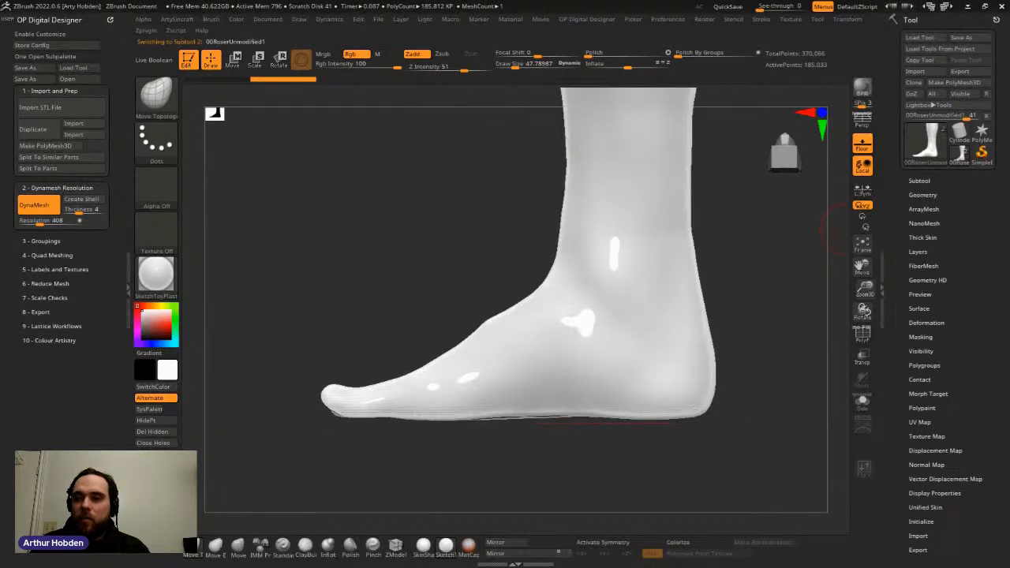
pyautogui.click(919, 181)
pyautogui.moveTo(901, 207); pyautogui.dragTo(902, 265)
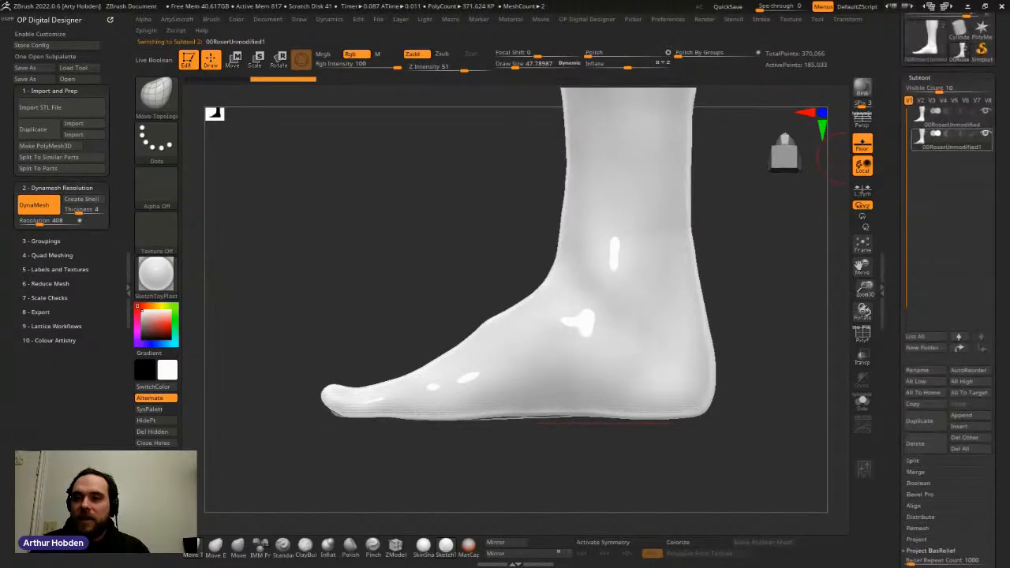
pyautogui.keyDown('alt'); pyautogui.moveTo(557, 307); pyautogui.dragTo(553, 329, button='right'); pyautogui.keyUp('alt')
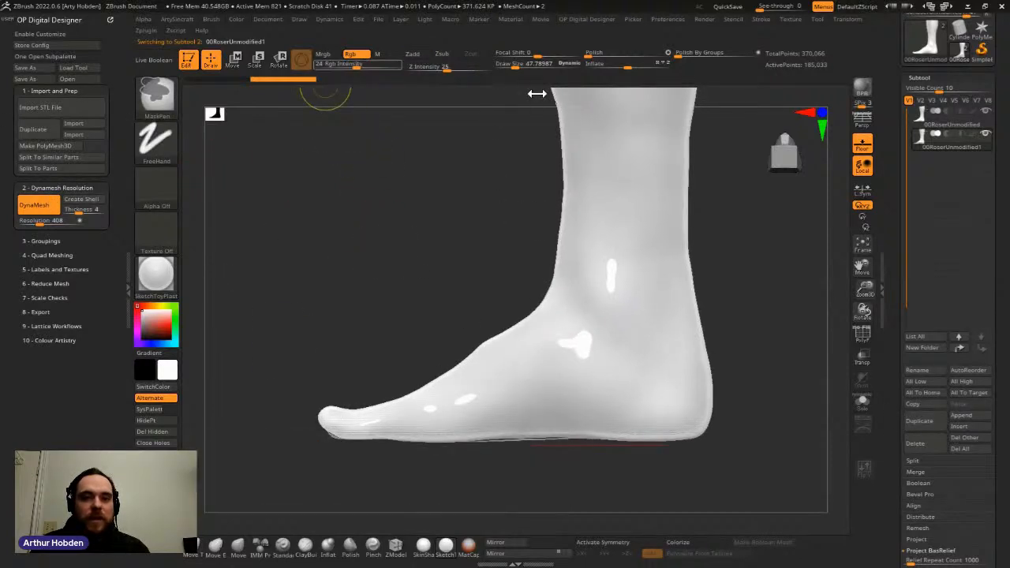
# Step: Set the brush draw size to about 26
pyautogui.press('space')
pyautogui.moveTo(574, 268); pyautogui.dragTo(577, 266)
pyautogui.moveTo(577, 266); pyautogui.dragTo(566, 349, button='right')
pyautogui.moveTo(626, 352)
pyautogui.keyDown('ctrl'); pyautogui.mouseDown(button='right')
pyautogui.moveTo(611, 312)
pyautogui.moveTo(598, 339)
pyautogui.mouseUp(button='right'); pyautogui.keyUp('ctrl')
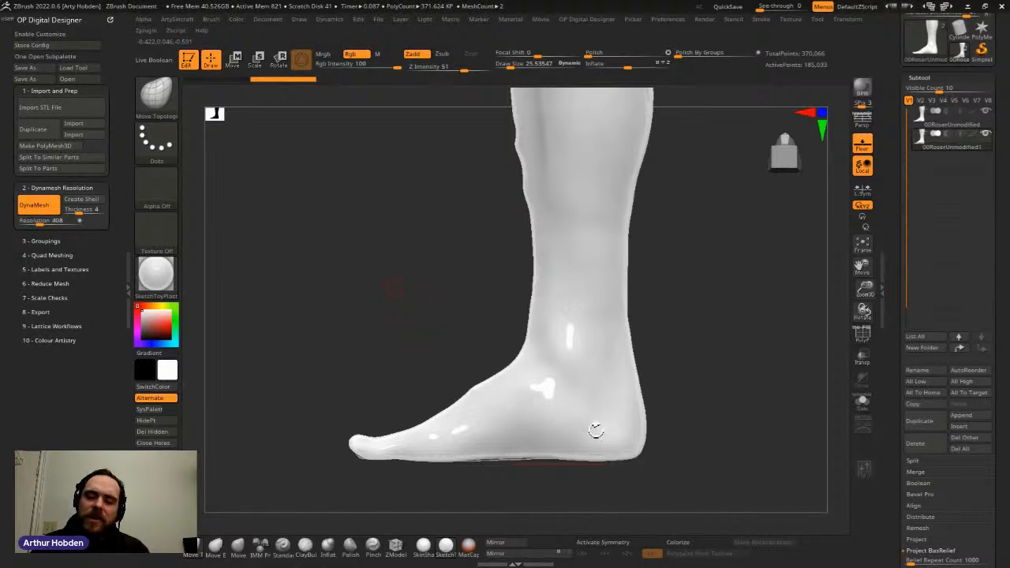
# Step: Paint a masked band from the sole at the midfoot diagonally past the ankle and up the lower leg
pyautogui.keyDown('alt'); pyautogui.moveTo(631, 441); pyautogui.dragTo(615, 472, button='right'); pyautogui.keyUp('alt')
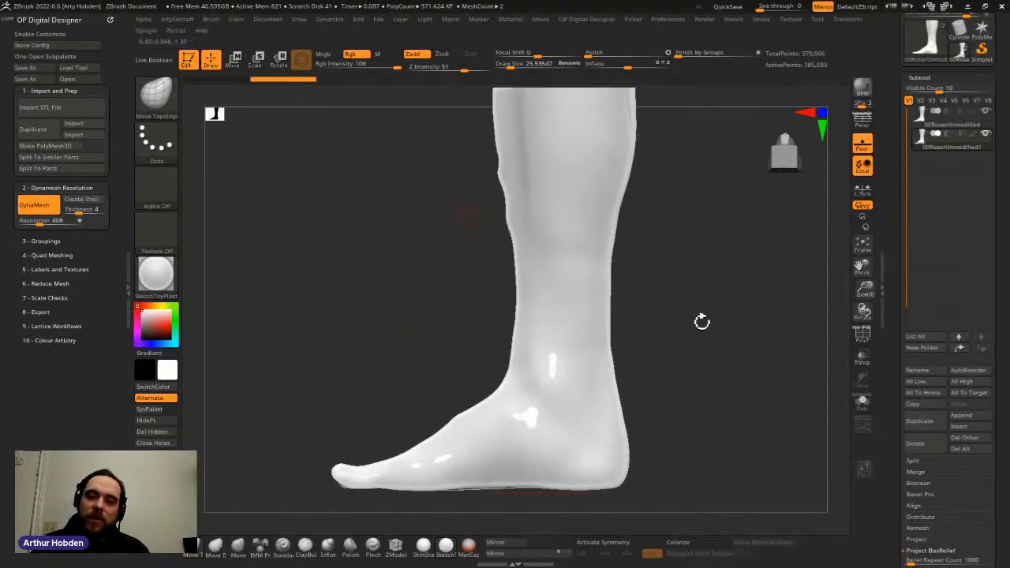
pyautogui.moveTo(741, 322); pyautogui.dragTo(773, 308, button='right')
pyautogui.moveTo(599, 514); pyautogui.dragTo(643, 436, button='right')
pyautogui.moveTo(620, 479)
pyautogui.mouseDown(button='right')
pyautogui.moveTo(637, 498)
pyautogui.moveTo(614, 379)
pyautogui.moveTo(618, 452)
pyautogui.moveTo(602, 513)
pyautogui.mouseUp(button='right')
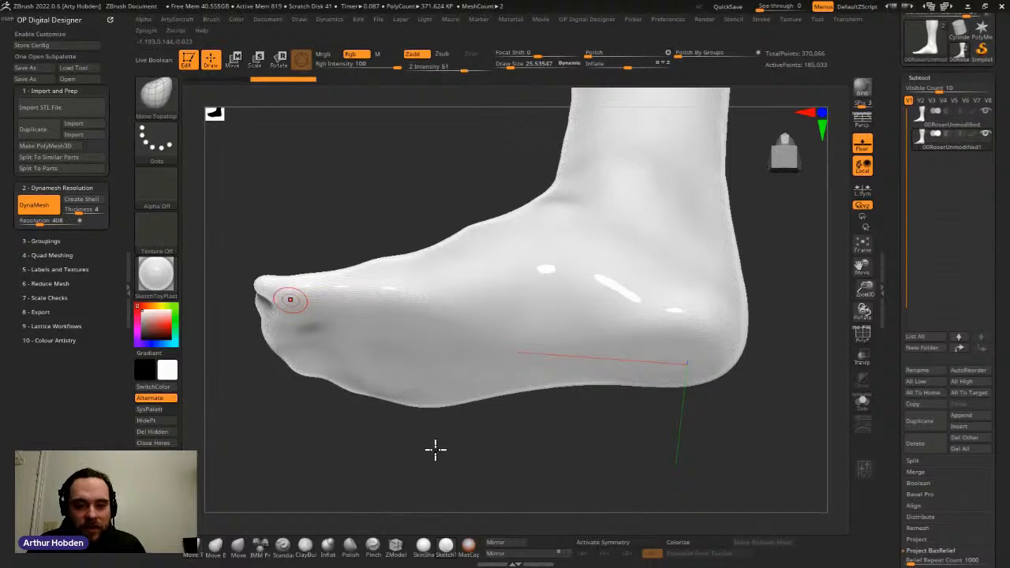
pyautogui.moveTo(426, 451)
pyautogui.mouseDown(button='right')
pyautogui.moveTo(449, 494)
pyautogui.moveTo(441, 479)
pyautogui.mouseUp(button='right')
pyautogui.press('ctrl')
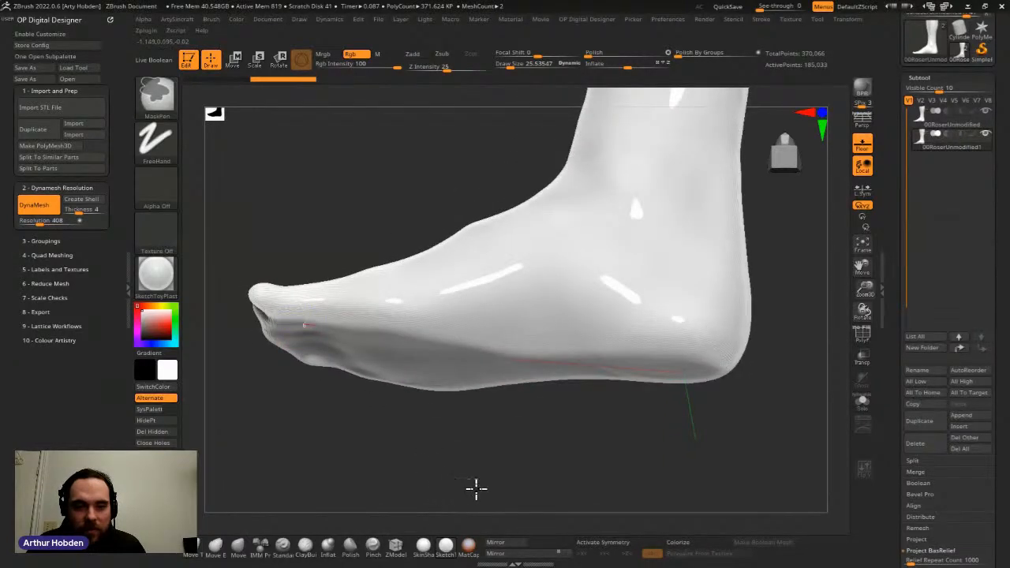
pyautogui.moveTo(662, 493)
pyautogui.keyDown('ctrl'); pyautogui.mouseDown()
pyautogui.moveTo(712, 471)
pyautogui.moveTo(865, 359)
pyautogui.mouseUp(); pyautogui.keyUp('ctrl')
pyautogui.keyDown('ctrl'); pyautogui.moveTo(574, 242); pyautogui.dragTo(595, 229); pyautogui.keyUp('ctrl')
pyautogui.moveTo(595, 230)
pyautogui.mouseDown(button='right')
pyautogui.moveTo(611, 247)
pyautogui.moveTo(593, 336)
pyautogui.moveTo(489, 419)
pyautogui.mouseUp(button='right')
pyautogui.press('ctrl')
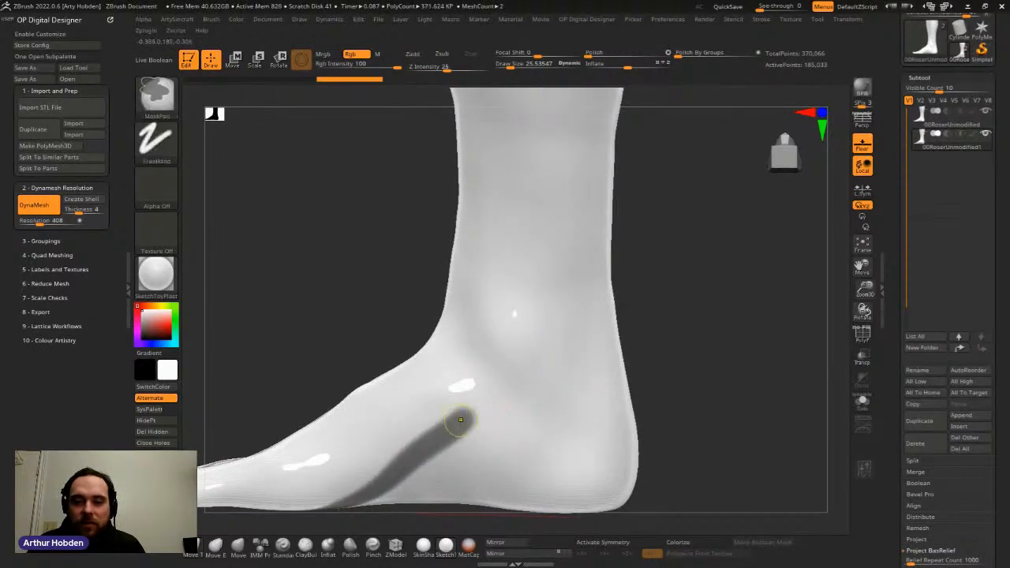
pyautogui.moveTo(746, 566)
pyautogui.keyDown('ctrl'); pyautogui.mouseDown()
pyautogui.moveTo(777, 524)
pyautogui.moveTo(796, 427)
pyautogui.mouseUp(); pyautogui.keyUp('ctrl')
pyautogui.keyDown('ctrl'); pyautogui.moveTo(531, 286); pyautogui.dragTo(571, 160); pyautogui.keyUp('ctrl')
# Step: Mask a short vertical line near the front of the calf's upper edge and a horizontal line across the calf below that edge
pyautogui.moveTo(589, 209)
pyautogui.keyDown('ctrl'); pyautogui.mouseDown(button='right')
pyautogui.moveTo(608, 272)
pyautogui.moveTo(592, 342)
pyautogui.moveTo(580, 350)
pyautogui.mouseUp(button='right'); pyautogui.keyUp('ctrl')
pyautogui.moveTo(692, 381); pyautogui.dragTo(676, 331, button='right')
pyautogui.keyDown('alt'); pyautogui.moveTo(648, 298); pyautogui.dragTo(689, 316, button='right'); pyautogui.keyUp('alt')
pyautogui.keyDown('alt'); pyautogui.moveTo(531, 277); pyautogui.dragTo(536, 313, button='right'); pyautogui.keyUp('alt')
pyautogui.keyDown('alt'); pyautogui.moveTo(641, 281); pyautogui.dragTo(607, 229, button='right'); pyautogui.keyUp('alt')
pyautogui.keyDown('ctrl'); pyautogui.moveTo(522, 143); pyautogui.dragTo(525, 277); pyautogui.keyUp('ctrl')
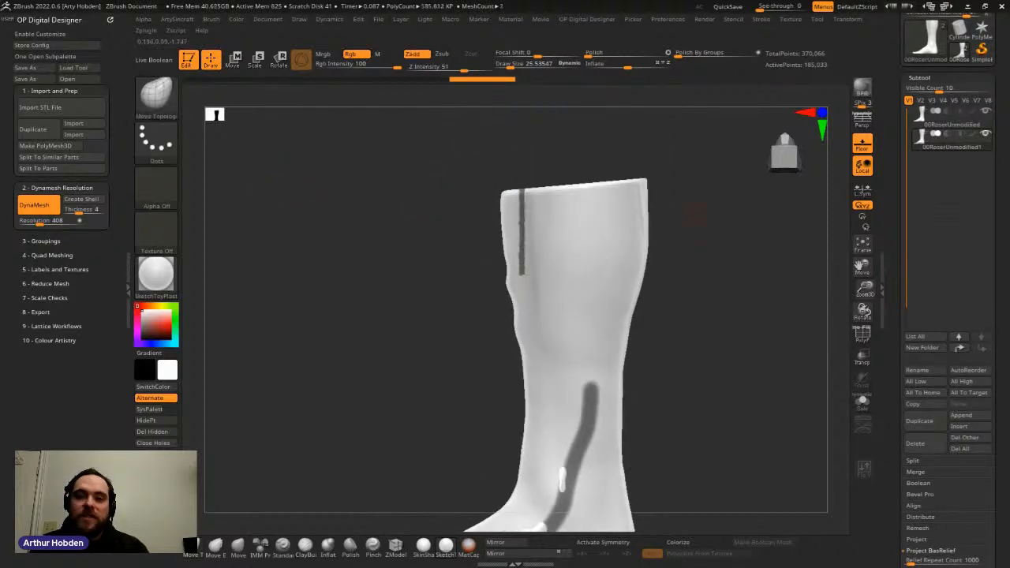
pyautogui.hotkey('ctrl', 'z')
pyautogui.keyDown('ctrl'); pyautogui.moveTo(528, 154); pyautogui.dragTo(538, 265); pyautogui.keyUp('ctrl')
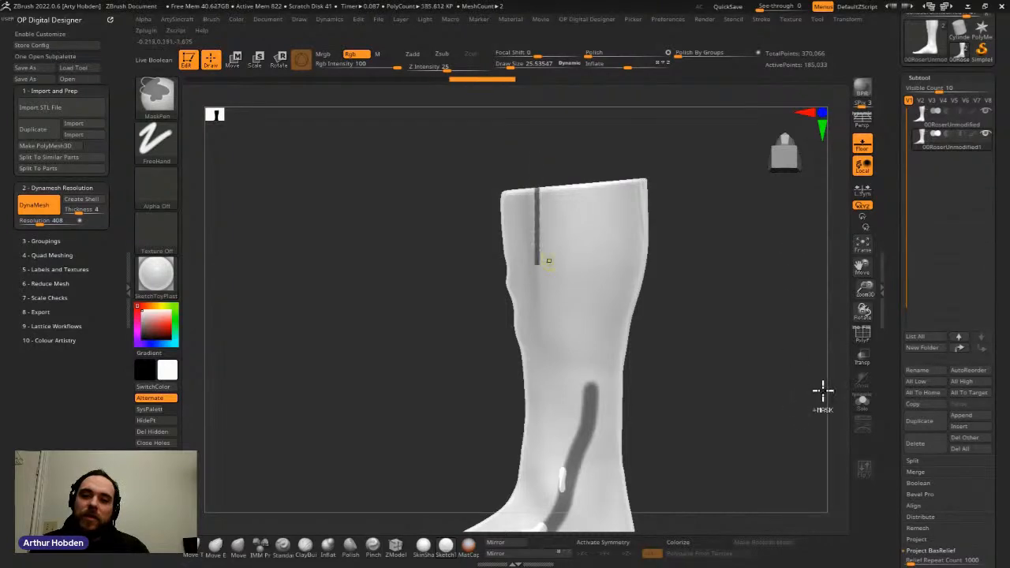
pyautogui.keyDown('ctrl'); pyautogui.moveTo(719, 208); pyautogui.dragTo(393, 205); pyautogui.keyUp('ctrl')
# Step: Extend the masked band from the lower leg up the calf in a curve towards the short vertical line
pyautogui.keyDown('alt'); pyautogui.moveTo(569, 460); pyautogui.dragTo(559, 407, button='right'); pyautogui.keyUp('alt')
pyautogui.moveTo(601, 348)
pyautogui.keyDown('ctrl'); pyautogui.mouseDown(button='right')
pyautogui.moveTo(620, 349)
pyautogui.moveTo(544, 412)
pyautogui.mouseUp(button='right'); pyautogui.keyUp('ctrl')
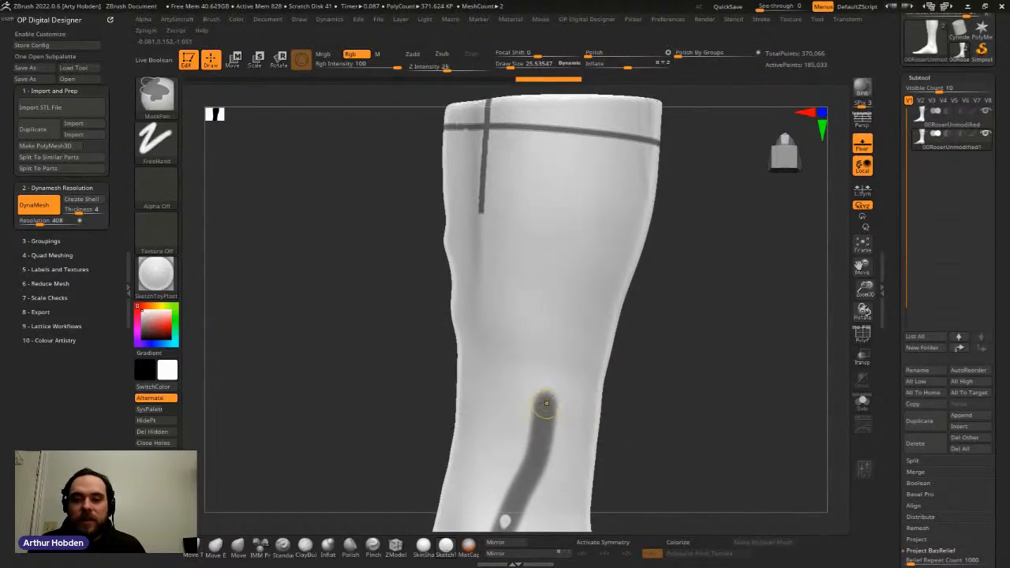
pyautogui.moveTo(548, 392)
pyautogui.keyDown('ctrl'); pyautogui.mouseDown()
pyautogui.moveTo(549, 295)
pyautogui.moveTo(539, 254)
pyautogui.moveTo(512, 217)
pyautogui.mouseUp(); pyautogui.keyUp('ctrl')
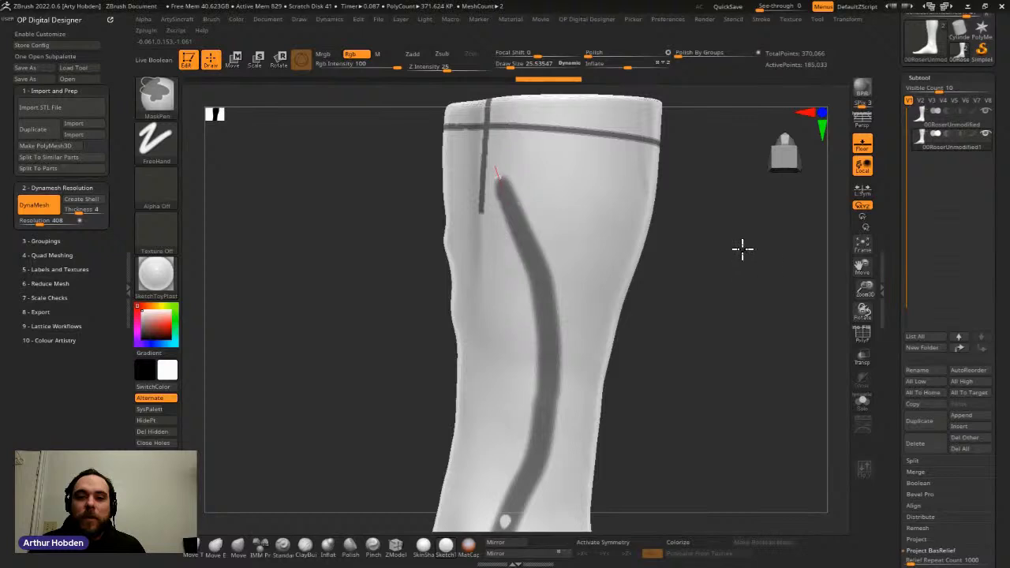
# Step: Extend the masked band across the upper calf below the horizontal line, around the back to the vertical line on the opposite side
pyautogui.moveTo(505, 142)
pyautogui.keyDown('ctrl'); pyautogui.mouseDown()
pyautogui.moveTo(552, 146)
pyautogui.moveTo(627, 181)
pyautogui.mouseUp(); pyautogui.keyUp('ctrl')
pyautogui.moveTo(665, 208)
pyautogui.mouseDown(button='right')
pyautogui.moveTo(728, 275)
pyautogui.moveTo(732, 347)
pyautogui.moveTo(716, 268)
pyautogui.moveTo(662, 318)
pyautogui.mouseUp(button='right')
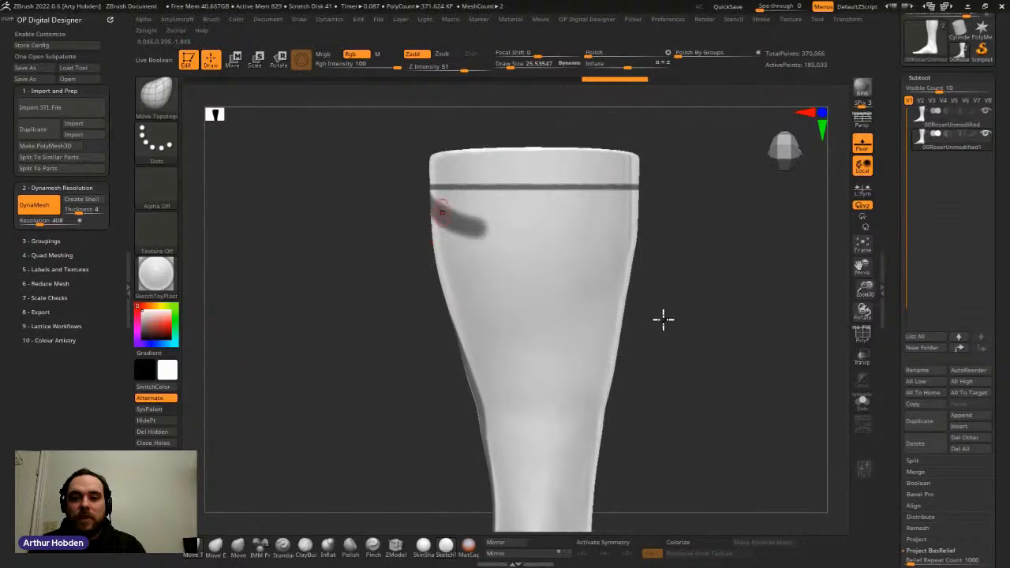
pyautogui.keyDown('ctrl'); pyautogui.moveTo(516, 229); pyautogui.dragTo(654, 207); pyautogui.keyUp('ctrl')
pyautogui.moveTo(661, 203)
pyautogui.mouseDown(button='right')
pyautogui.moveTo(643, 266)
pyautogui.moveTo(615, 272)
pyautogui.mouseUp(button='right')
pyautogui.moveTo(377, 304); pyautogui.dragTo(327, 309, button='right')
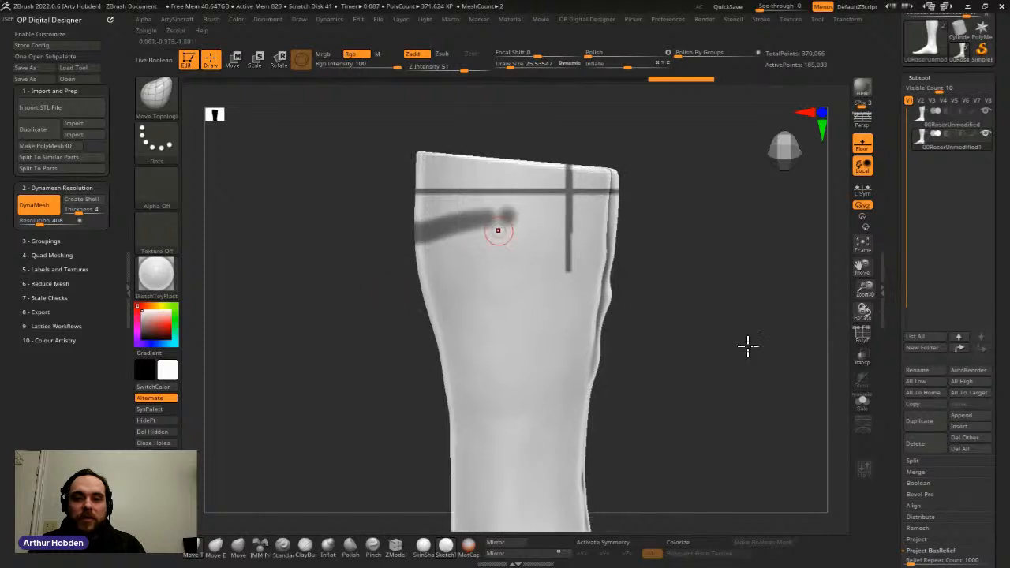
pyautogui.keyDown('ctrl'); pyautogui.moveTo(508, 218); pyautogui.dragTo(566, 216); pyautogui.keyUp('ctrl')
pyautogui.hotkey('ctrl', 'z')
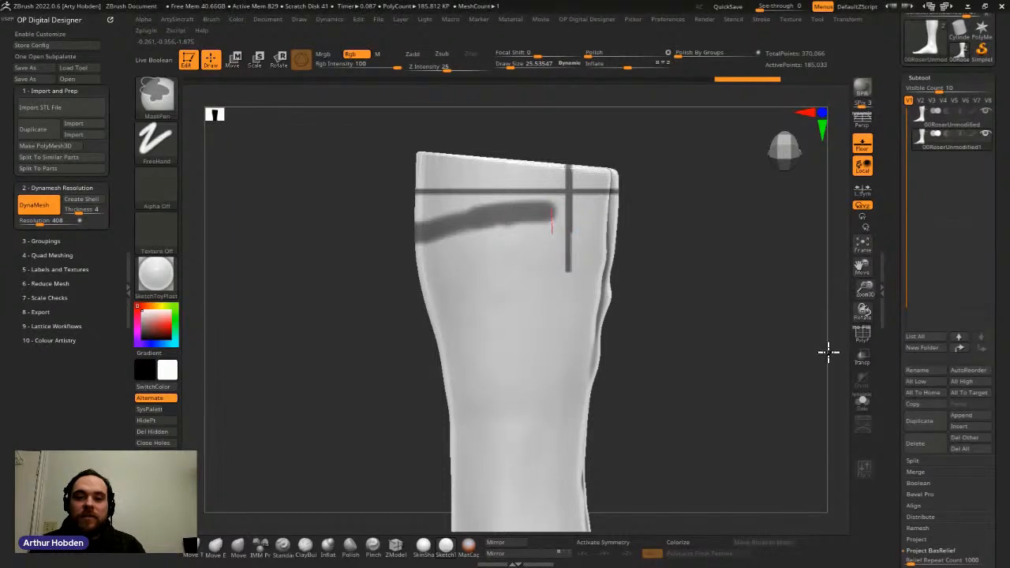
# Step: Continue the masked band down the opposite side of the leg, past the ankle, and across the sole behind the toes to close the outline
pyautogui.keyDown('ctrl'); pyautogui.moveTo(551, 275); pyautogui.dragTo(543, 325); pyautogui.keyUp('ctrl')
pyautogui.moveTo(681, 408)
pyautogui.keyDown('alt'); pyautogui.mouseDown()
pyautogui.moveTo(669, 256)
pyautogui.moveTo(650, 297)
pyautogui.moveTo(658, 331)
pyautogui.mouseUp(); pyautogui.keyUp('alt')
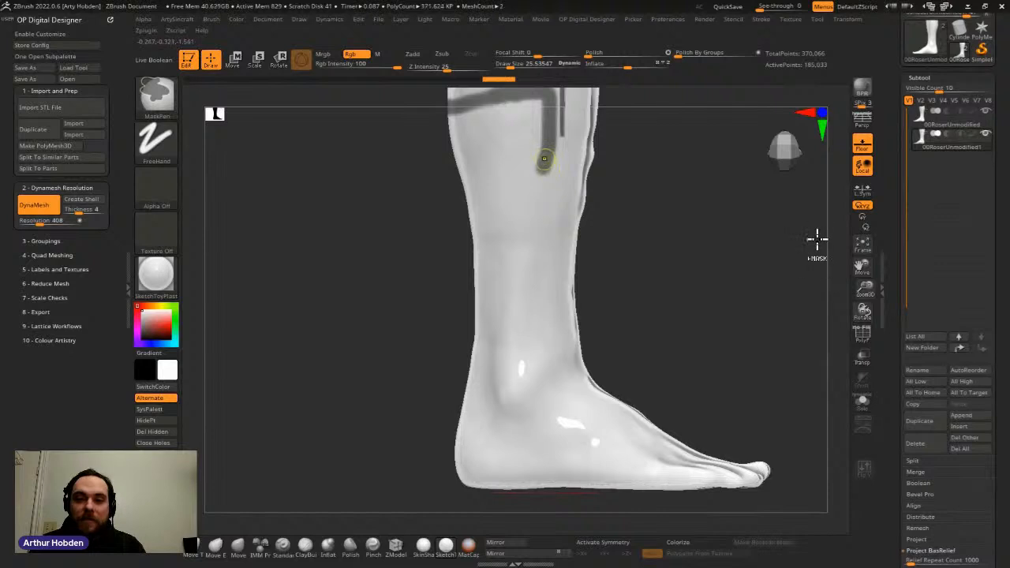
pyautogui.keyDown('ctrl'); pyautogui.moveTo(520, 229); pyautogui.dragTo(515, 336); pyautogui.keyUp('ctrl')
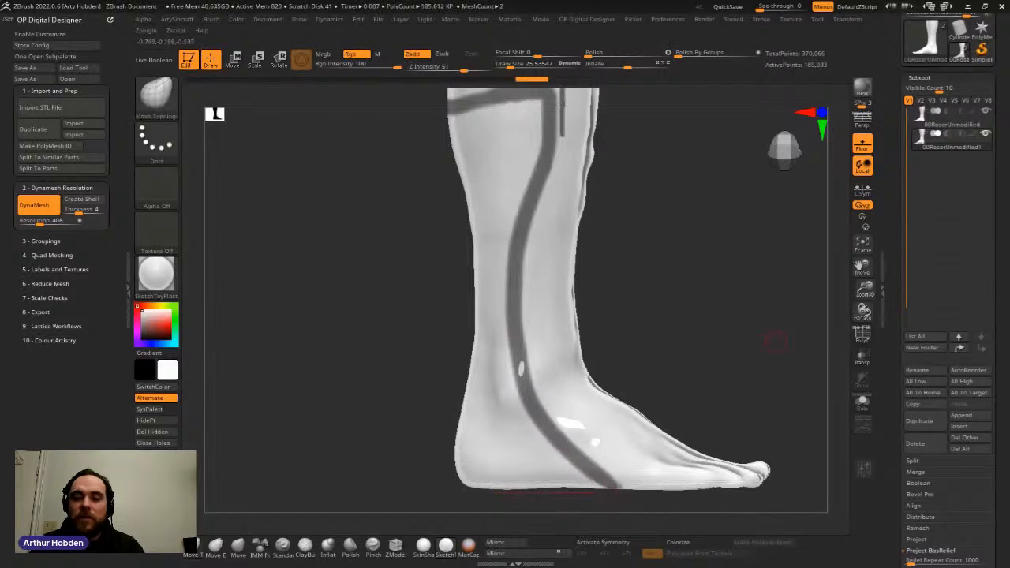
pyautogui.moveTo(758, 238); pyautogui.dragTo(721, 192)
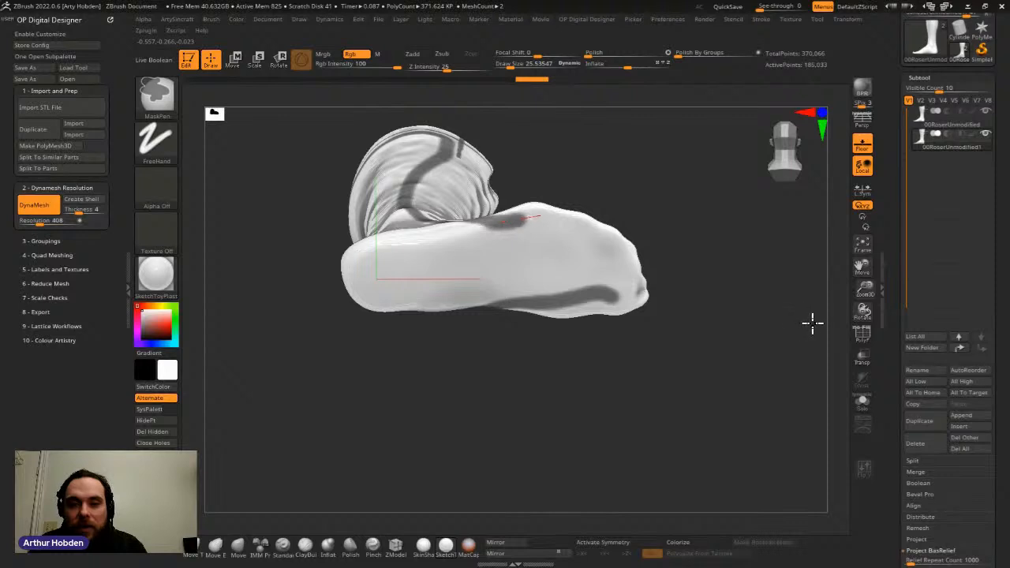
pyautogui.keyDown('ctrl'); pyautogui.moveTo(615, 250); pyautogui.dragTo(635, 283); pyautogui.keyUp('ctrl')
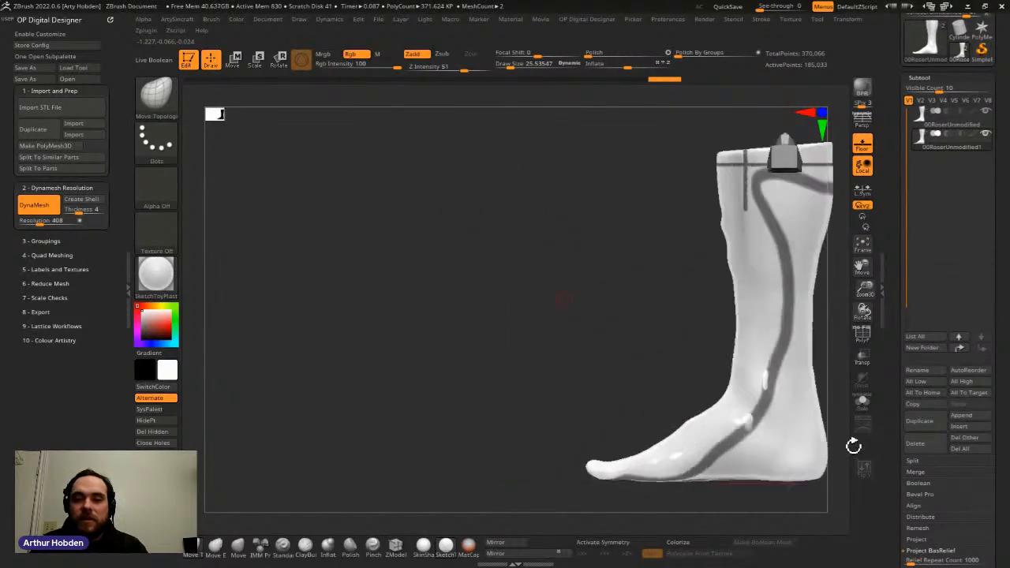
# Step: Reshape the band below the first side's vertical line to run straight down before angling back, and unmask the old curved section
pyautogui.keyDown('ctrl'); pyautogui.moveTo(698, 409); pyautogui.dragTo(570, 516, button='right'); pyautogui.keyUp('ctrl')
pyautogui.keyDown('alt'); pyautogui.moveTo(792, 240); pyautogui.dragTo(658, 379, button='right'); pyautogui.keyUp('alt')
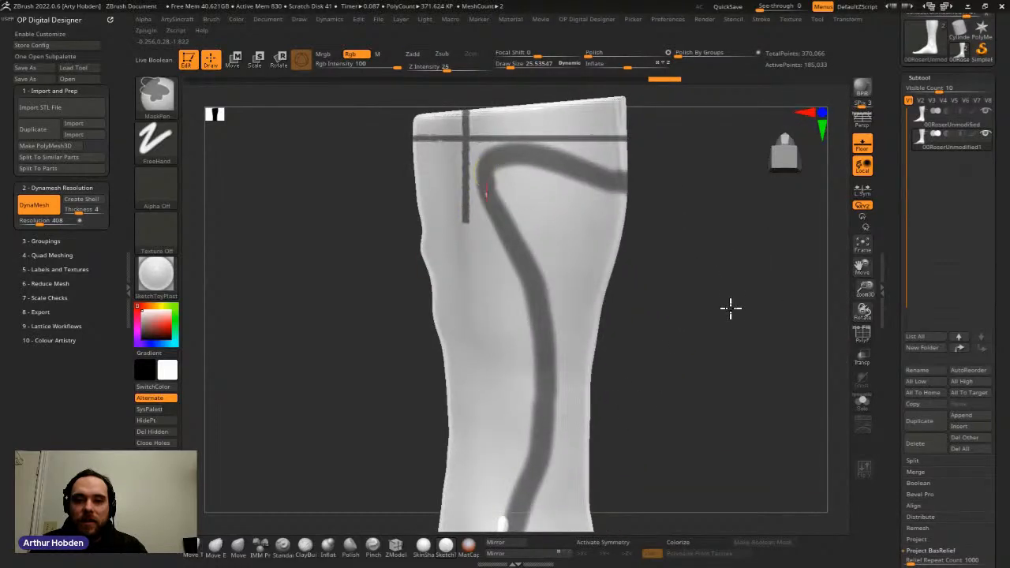
pyautogui.moveTo(486, 239)
pyautogui.keyDown('ctrl'); pyautogui.mouseDown()
pyautogui.moveTo(493, 286)
pyautogui.moveTo(518, 326)
pyautogui.moveTo(547, 342)
pyautogui.moveTo(527, 200)
pyautogui.mouseUp(); pyautogui.keyUp('ctrl')
pyautogui.moveTo(506, 182)
pyautogui.keyDown('ctrl'); pyautogui.keyDown('alt'); pyautogui.mouseDown()
pyautogui.moveTo(509, 267)
pyautogui.moveTo(557, 322)
pyautogui.mouseUp(); pyautogui.keyUp('alt'); pyautogui.keyUp('ctrl')
pyautogui.moveTo(519, 222)
pyautogui.keyDown('ctrl'); pyautogui.keyDown('alt'); pyautogui.mouseDown()
pyautogui.moveTo(532, 271)
pyautogui.moveTo(560, 313)
pyautogui.mouseUp(); pyautogui.keyUp('alt'); pyautogui.keyUp('ctrl')
pyautogui.moveTo(721, 299); pyautogui.dragTo(666, 295)
pyautogui.moveTo(1000, 442); pyautogui.dragTo(871, 457)
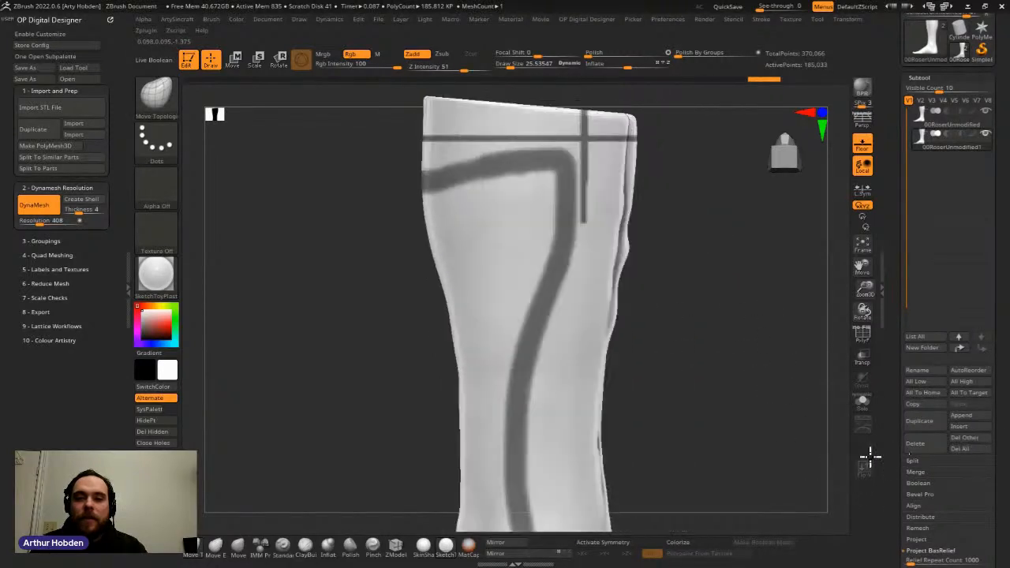
# Step: Reshape the opposite side's band to run straight down before angling back, and erase the leftover inner mask
pyautogui.moveTo(566, 221)
pyautogui.keyDown('ctrl'); pyautogui.mouseDown()
pyautogui.moveTo(566, 328)
pyautogui.moveTo(514, 375)
pyautogui.mouseUp(); pyautogui.keyUp('ctrl')
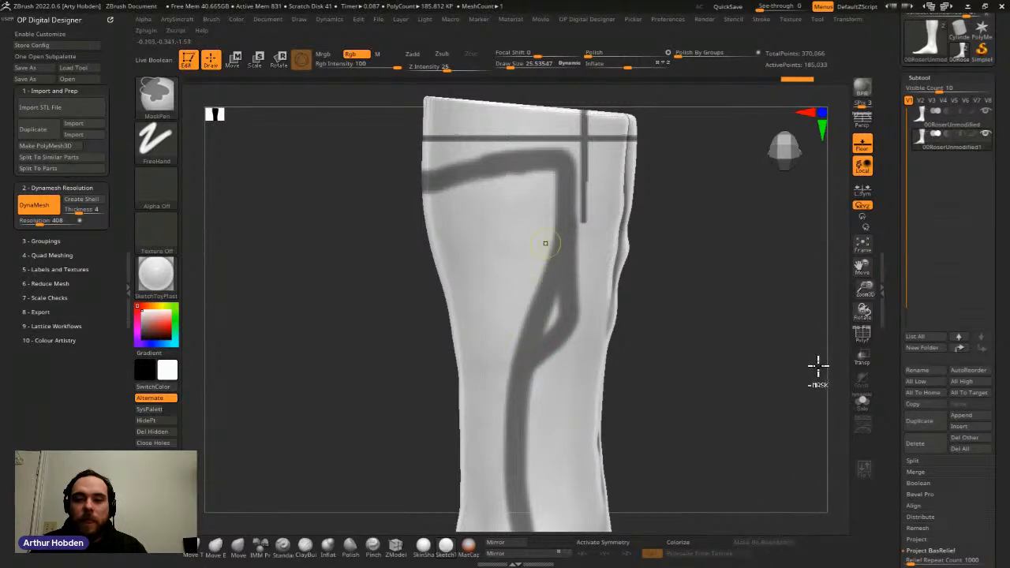
pyautogui.moveTo(542, 266)
pyautogui.keyDown('ctrl'); pyautogui.keyDown('alt'); pyautogui.mouseDown()
pyautogui.moveTo(542, 334)
pyautogui.moveTo(510, 358)
pyautogui.mouseUp(); pyautogui.keyUp('alt'); pyautogui.keyUp('ctrl')
pyautogui.moveTo(539, 469)
pyautogui.keyDown('ctrl'); pyautogui.mouseDown(button='right')
pyautogui.moveTo(539, 562)
pyautogui.moveTo(500, 419)
pyautogui.moveTo(457, 476)
pyautogui.moveTo(429, 440)
pyautogui.mouseUp(button='right'); pyautogui.keyUp('ctrl')
pyautogui.moveTo(453, 503)
pyautogui.mouseDown(button='right')
pyautogui.moveTo(437, 500)
pyautogui.moveTo(466, 503)
pyautogui.mouseUp(button='right')
# Step: Convert the masked layout lines into their own polygroup and turn on the polyframe display
pyautogui.click(41, 241)
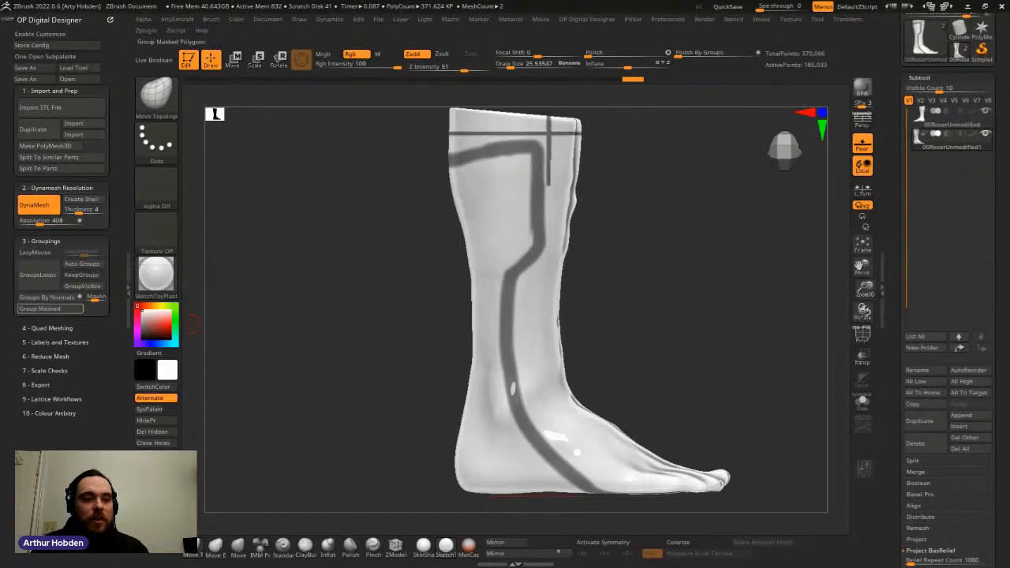
pyautogui.keyDown('ctrl'); pyautogui.click(727, 340); pyautogui.keyUp('ctrl')
pyautogui.hotkey('ctrl', 'w')
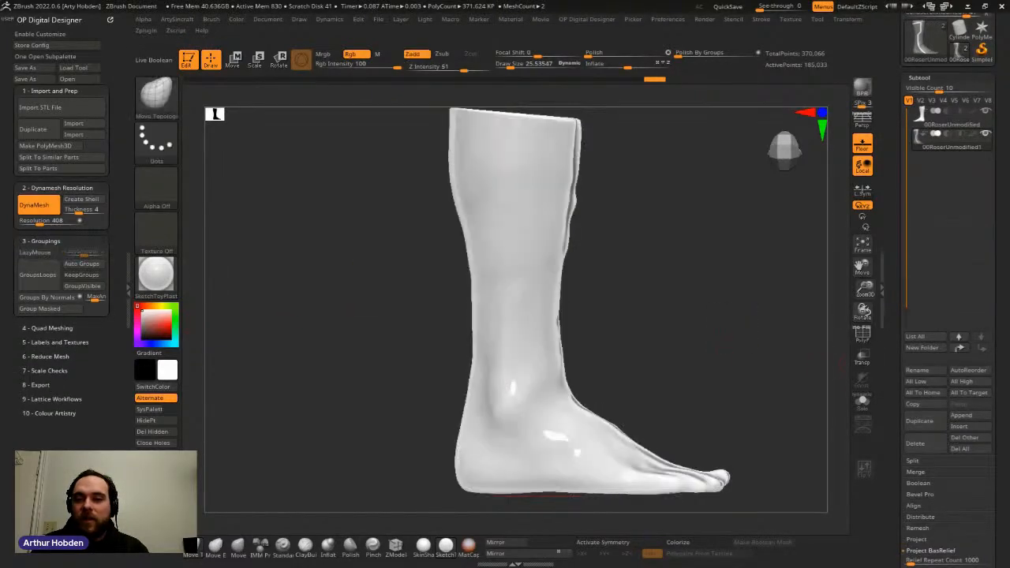
pyautogui.hotkey('shift', 'f')
pyautogui.click(867, 328)
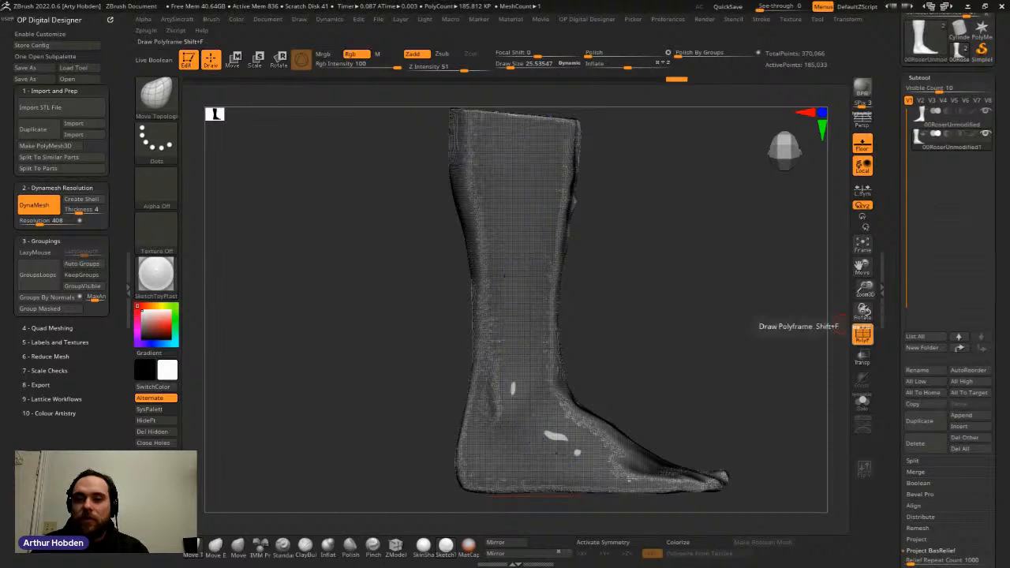
pyautogui.click(868, 327)
pyautogui.click(857, 328)
pyautogui.moveTo(746, 306); pyautogui.dragTo(999, 467)
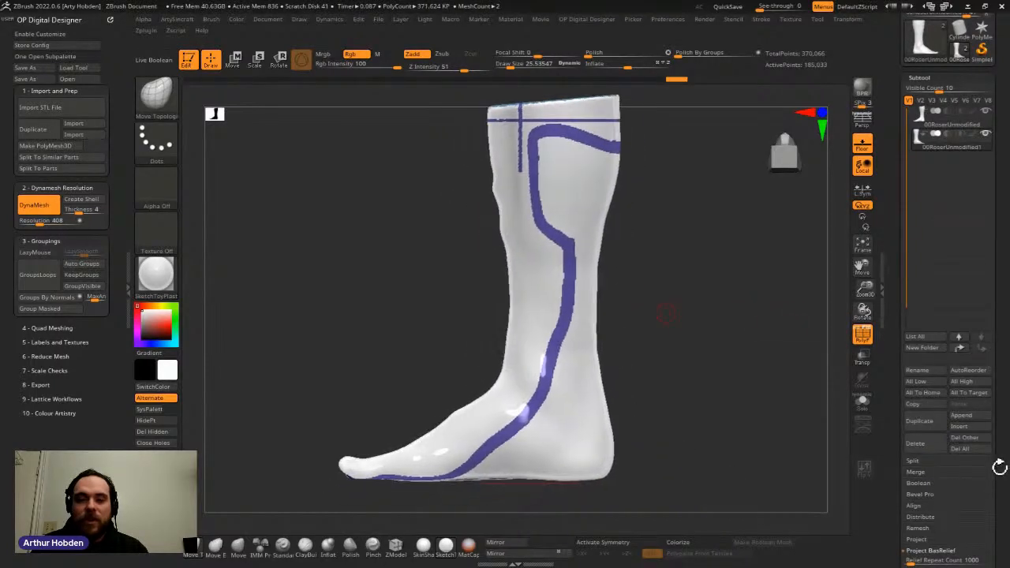
# Step: Hide the layout-line polygroup, solo the copied leg, and split its remaining surface into separate regions with Auto Groups
pyautogui.keyDown('alt'); pyautogui.moveTo(649, 288); pyautogui.dragTo(656, 297); pyautogui.keyUp('alt')
pyautogui.keyDown('ctrl'); pyautogui.keyDown('shift'); pyautogui.click(586, 195); pyautogui.keyUp('shift'); pyautogui.keyUp('ctrl')
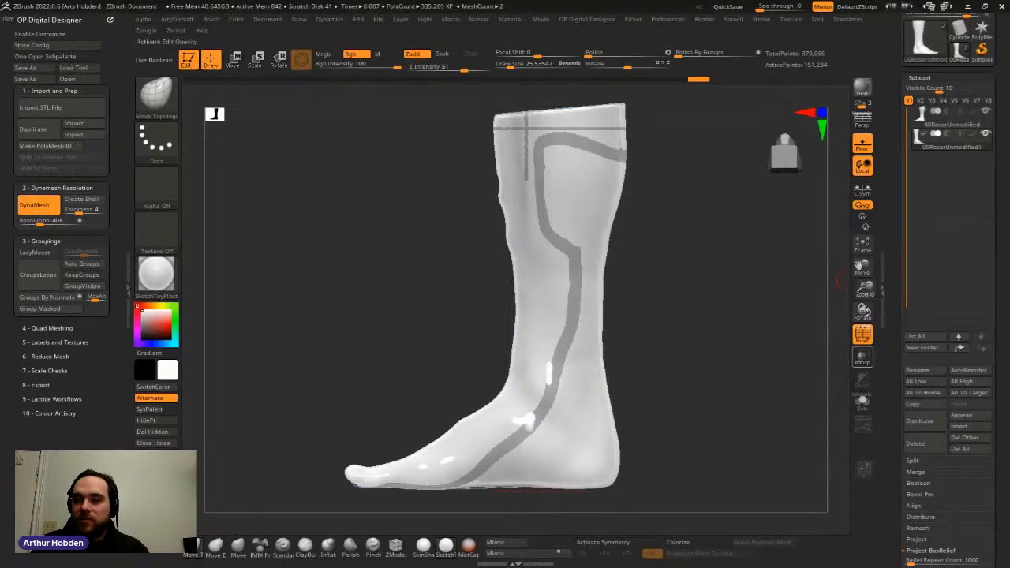
pyautogui.click(863, 401)
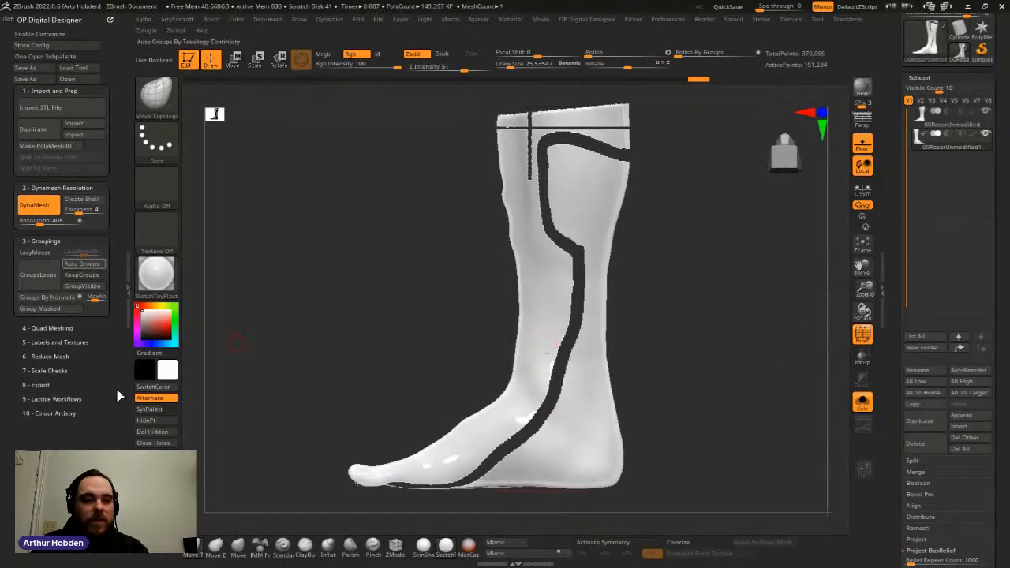
pyautogui.click(81, 263)
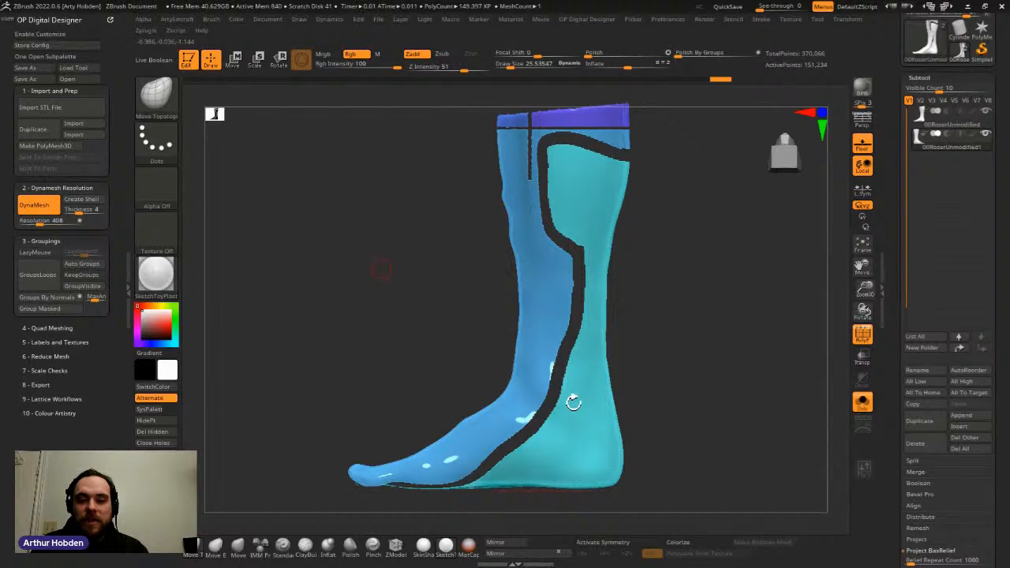
# Step: Unhide the layout lines and duplicate the grouped leg subtool
pyautogui.keyDown('ctrl'); pyautogui.keyDown('shift'); pyautogui.click(573, 402); pyautogui.keyUp('shift'); pyautogui.keyUp('ctrl')
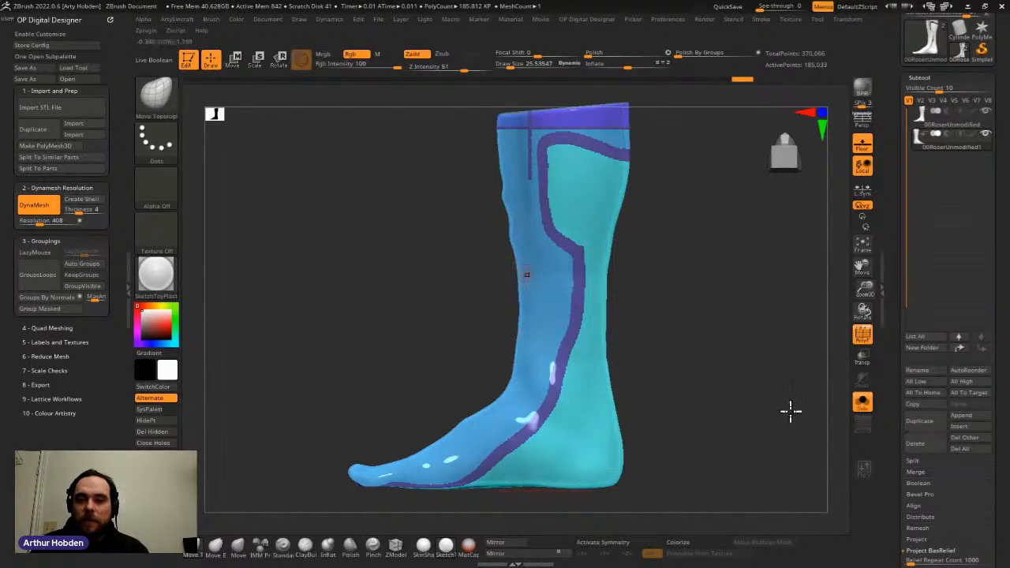
pyautogui.keyDown('alt'); pyautogui.moveTo(567, 471); pyautogui.dragTo(573, 464, button='right'); pyautogui.keyUp('alt')
pyautogui.keyDown('alt'); pyautogui.moveTo(620, 492); pyautogui.dragTo(627, 498, button='right'); pyautogui.keyUp('alt')
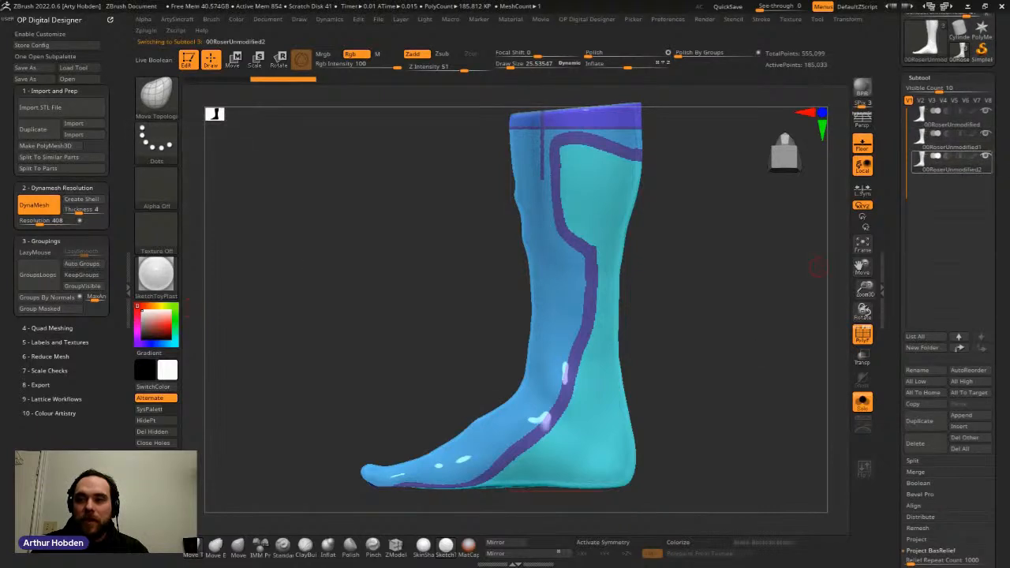
pyautogui.keyDown('ctrl'); pyautogui.keyDown('shift'); pyautogui.click(556, 311); pyautogui.keyUp('shift'); pyautogui.keyUp('ctrl')
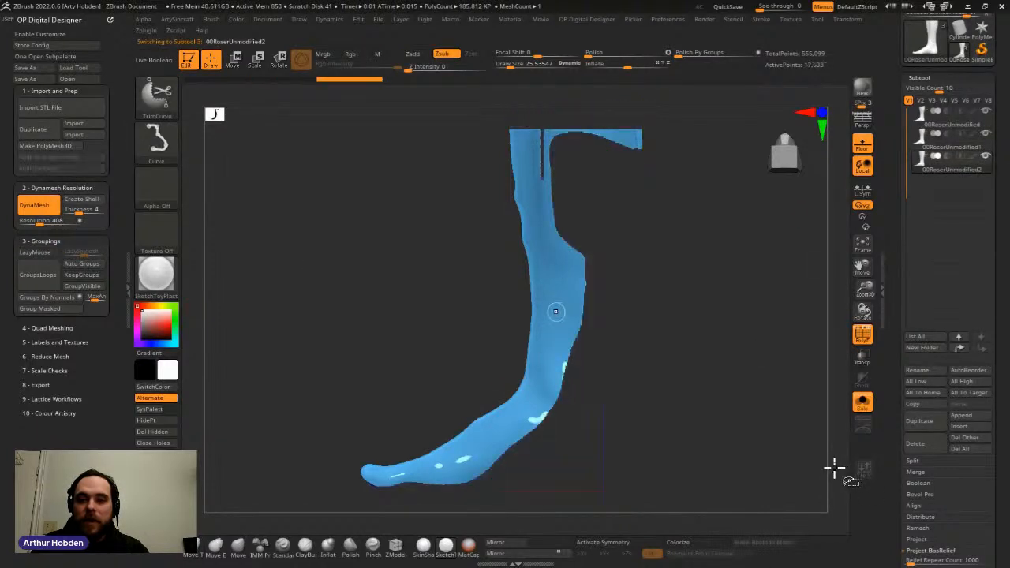
pyautogui.keyDown('ctrl'); pyautogui.keyDown('shift'); pyautogui.click(554, 309); pyautogui.keyUp('shift'); pyautogui.keyUp('ctrl')
pyautogui.keyDown('ctrl'); pyautogui.keyDown('shift'); pyautogui.click(547, 132); pyautogui.keyUp('shift'); pyautogui.keyUp('ctrl')
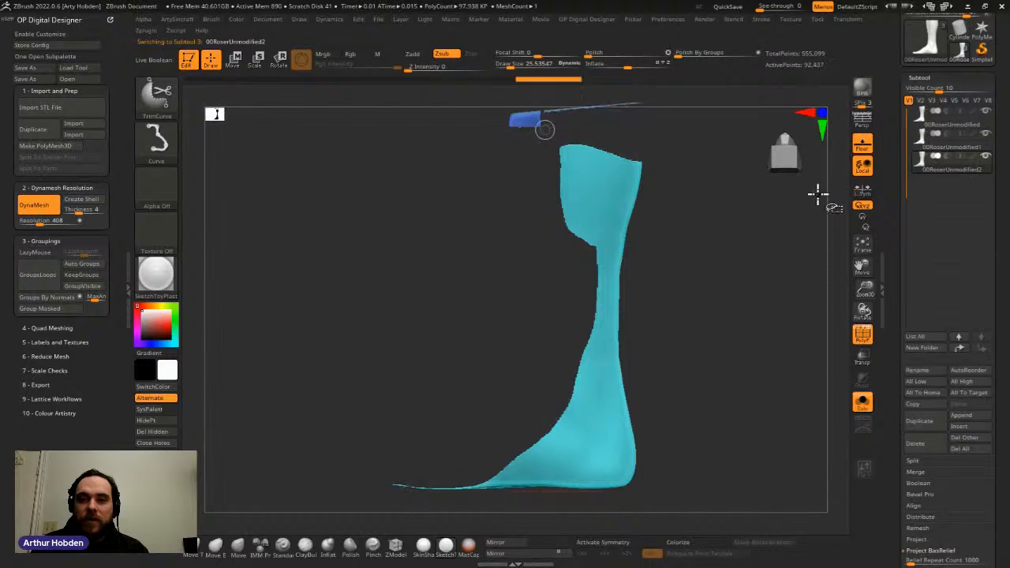
pyautogui.hotkey('ctrl', 'z')
pyautogui.keyDown('ctrl'); pyautogui.keyDown('shift'); pyautogui.click(453, 181); pyautogui.keyUp('shift'); pyautogui.keyUp('ctrl')
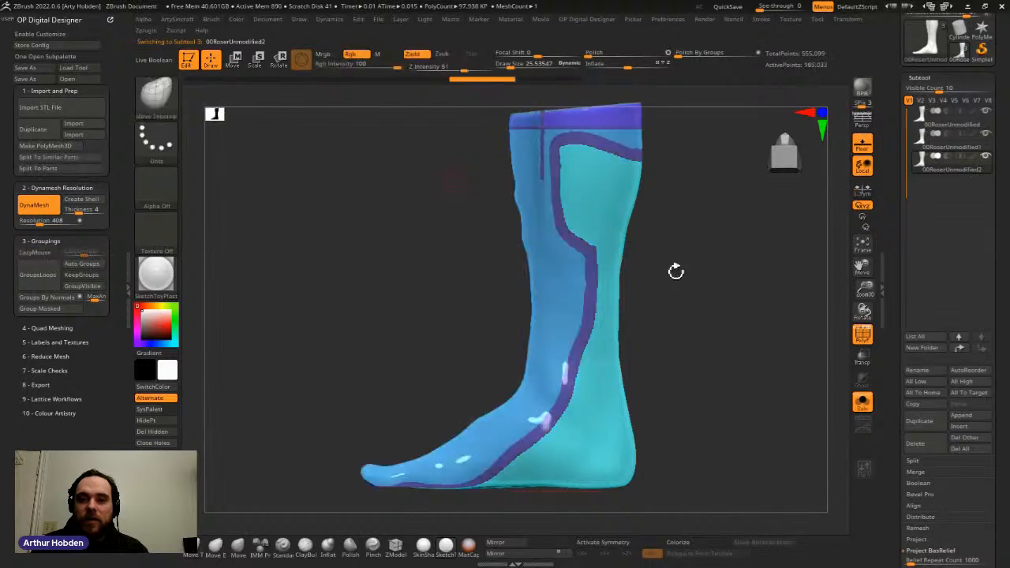
# Step: Isolate the layout lines, split them into separate polygroups with Auto Groups, and show the whole leg again
pyautogui.keyDown('ctrl'); pyautogui.keyDown('shift'); pyautogui.click(570, 141); pyautogui.keyUp('shift'); pyautogui.keyUp('ctrl')
pyautogui.click(82, 263)
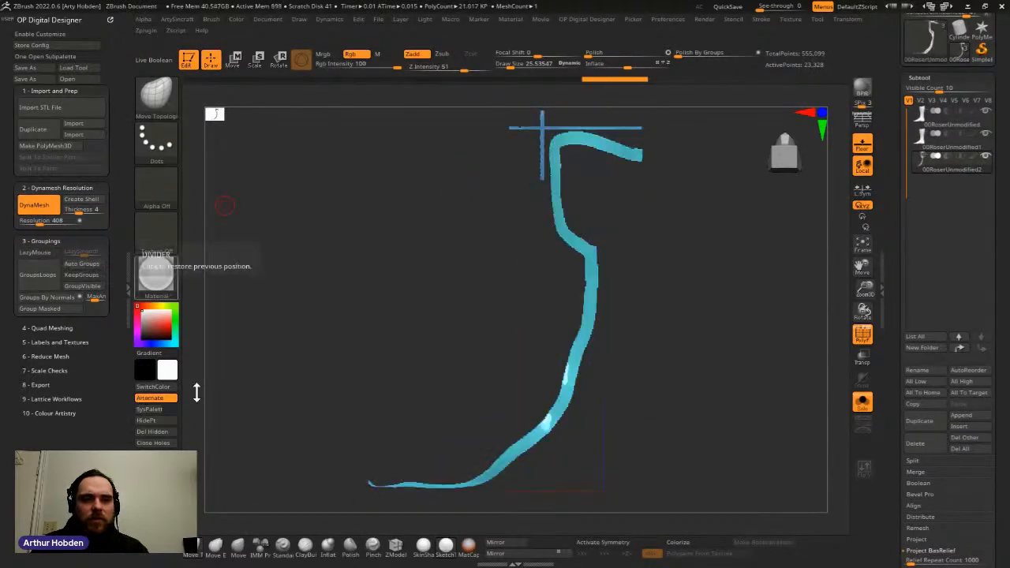
pyautogui.keyDown('ctrl'); pyautogui.keyDown('shift'); pyautogui.click(682, 387); pyautogui.keyUp('shift'); pyautogui.keyUp('ctrl')
# Step: Hide the front shin and foot region, the straight layout lines and the top calf pieces, leaving the rear calf, heel and sole with its band
pyautogui.keyDown('ctrl'); pyautogui.keyDown('shift'); pyautogui.click(516, 200); pyautogui.keyUp('shift'); pyautogui.keyUp('ctrl')
pyautogui.keyDown('ctrl'); pyautogui.keyDown('shift'); pyautogui.click(517, 197); pyautogui.keyUp('shift'); pyautogui.keyUp('ctrl')
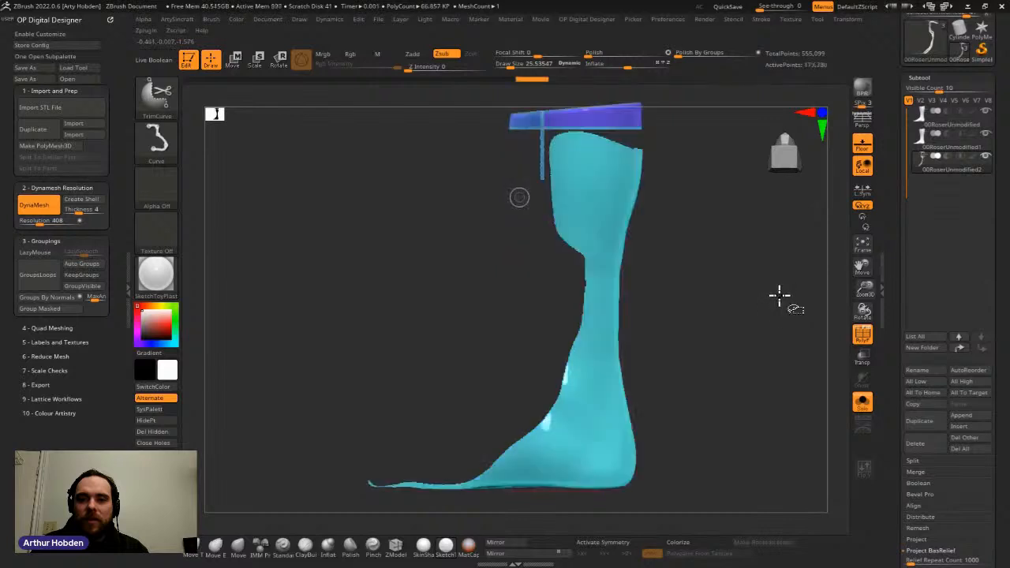
pyautogui.keyDown('ctrl'); pyautogui.keyDown('shift'); pyautogui.click(544, 130); pyautogui.keyUp('shift'); pyautogui.keyUp('ctrl')
pyautogui.keyDown('ctrl'); pyautogui.keyDown('shift'); pyautogui.click(543, 120); pyautogui.keyUp('shift'); pyautogui.keyUp('ctrl')
pyautogui.keyDown('ctrl'); pyautogui.keyDown('shift'); pyautogui.click(528, 121); pyautogui.keyUp('shift'); pyautogui.keyUp('ctrl')
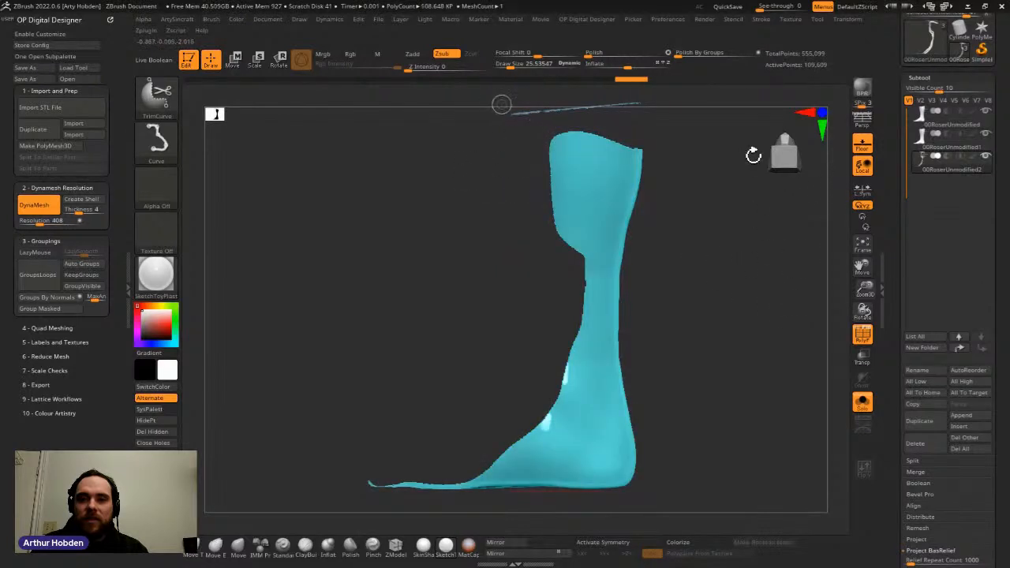
pyautogui.moveTo(778, 164); pyautogui.dragTo(683, 408)
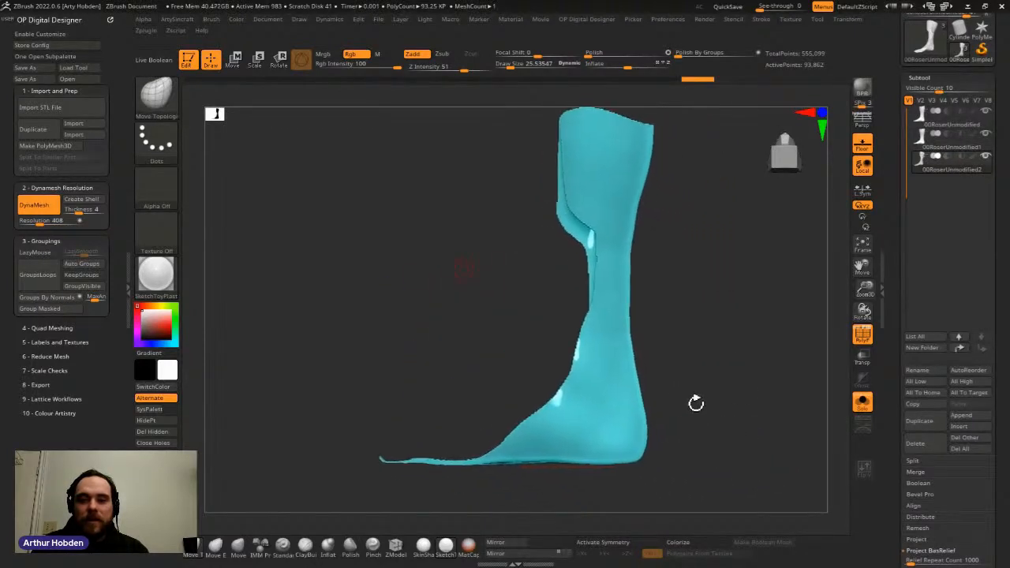
pyautogui.moveTo(729, 351); pyautogui.dragTo(617, 385)
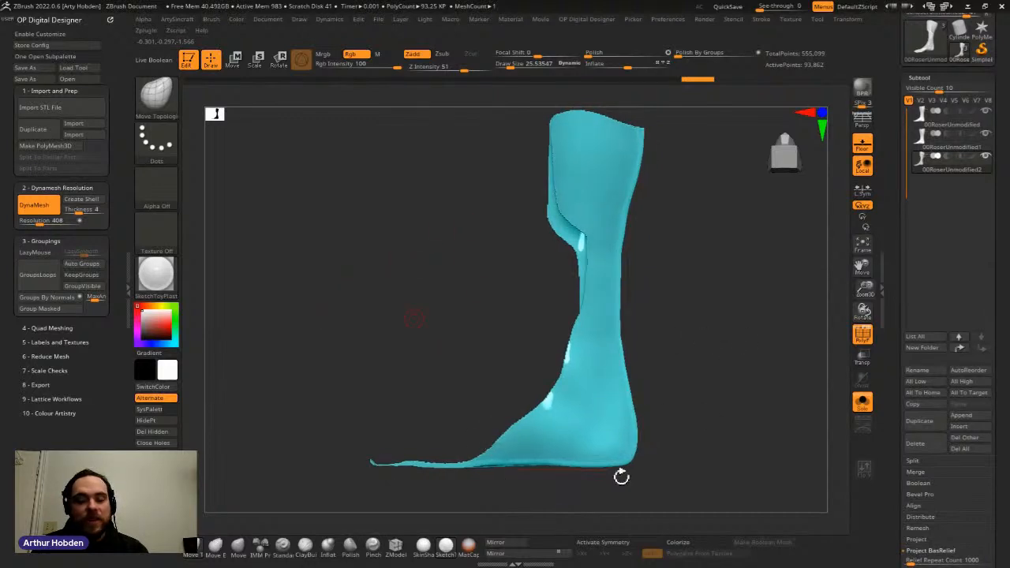
pyautogui.keyDown('alt'); pyautogui.moveTo(665, 439); pyautogui.dragTo(685, 457); pyautogui.keyUp('alt')
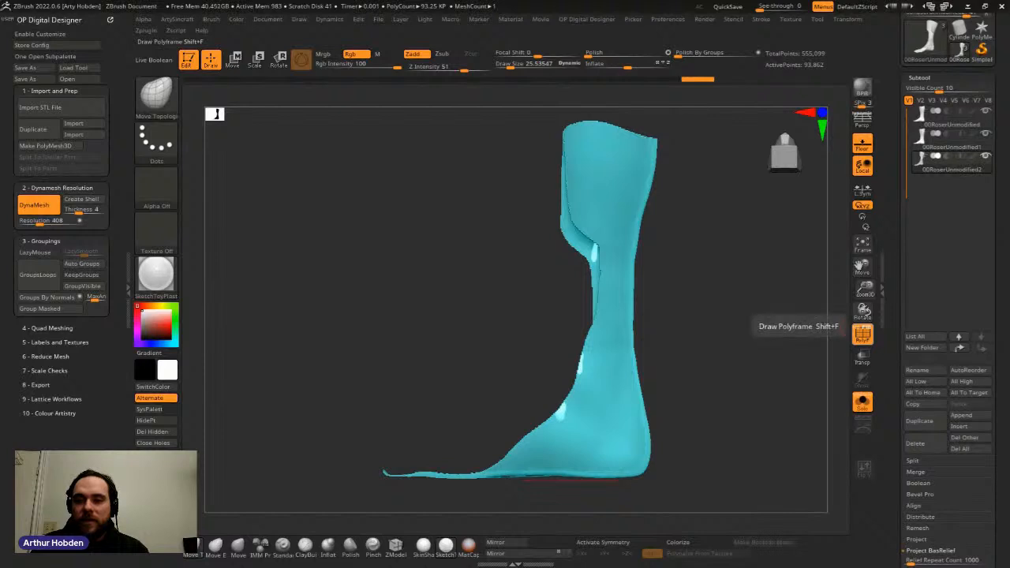
# Step: Show the wireframe of the remaining brace shape, turn off Solo, and examine its edge against the full leg
pyautogui.click(863, 334)
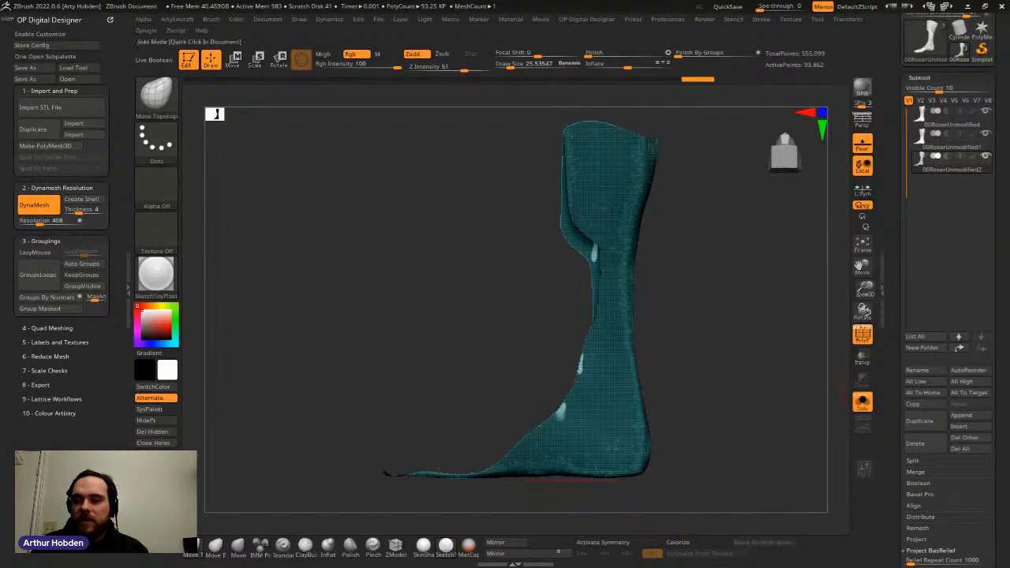
pyautogui.click(861, 399)
pyautogui.moveTo(947, 162)
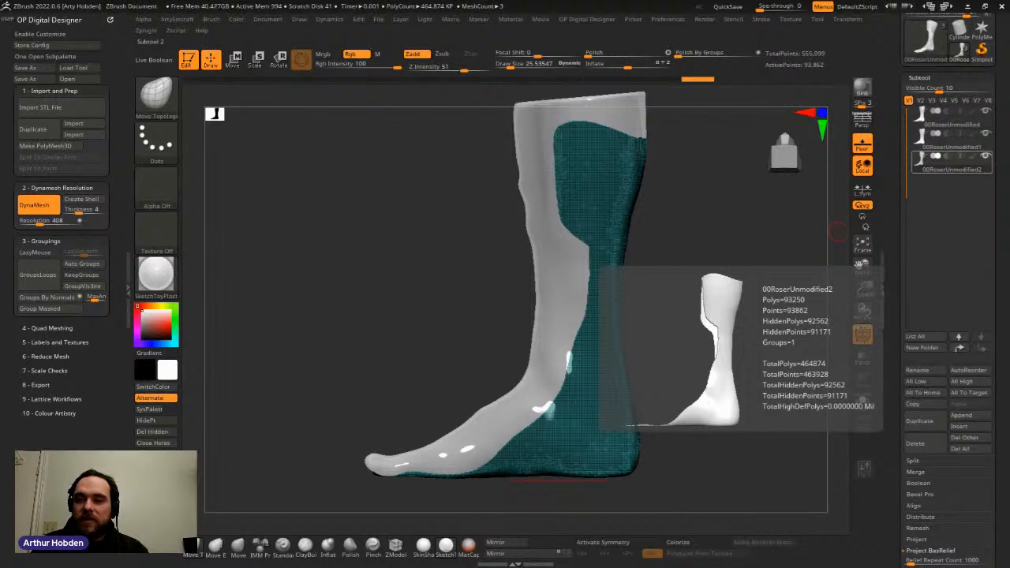
pyautogui.moveTo(950, 141)
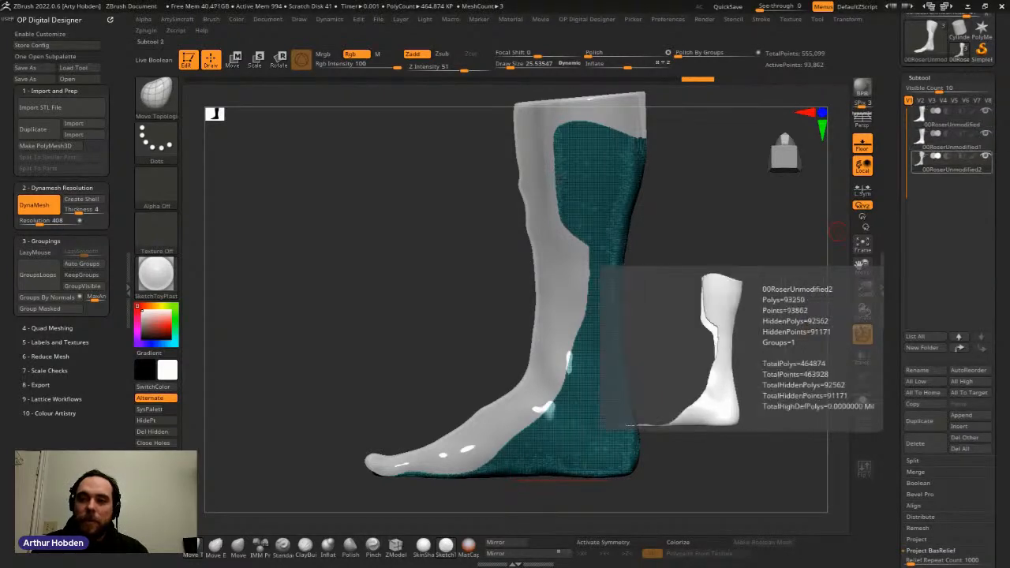
pyautogui.moveTo(742, 315); pyautogui.dragTo(707, 352, button='right')
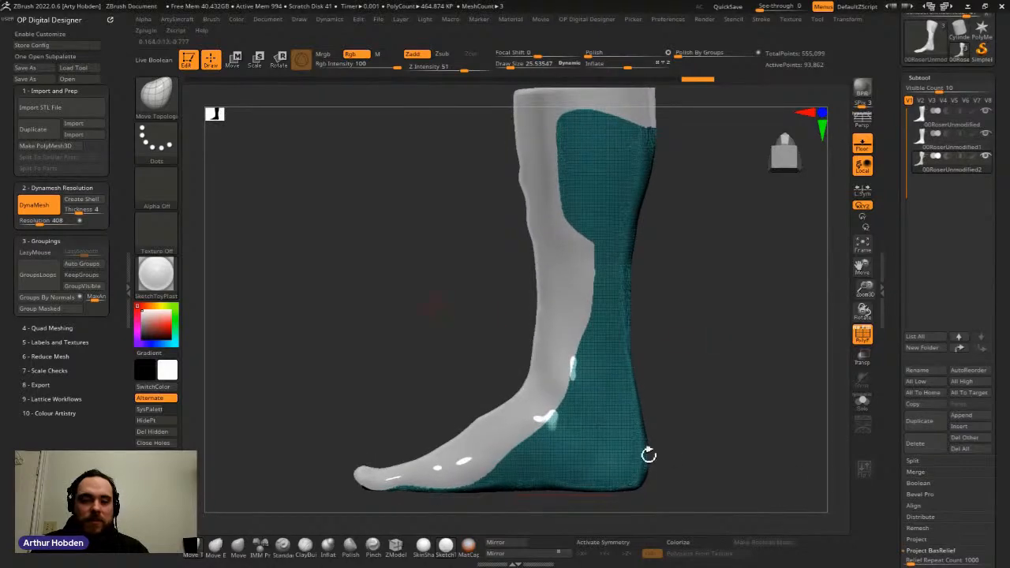
pyautogui.keyDown('ctrl'); pyautogui.moveTo(502, 385); pyautogui.dragTo(611, 408, button='right'); pyautogui.keyUp('ctrl')
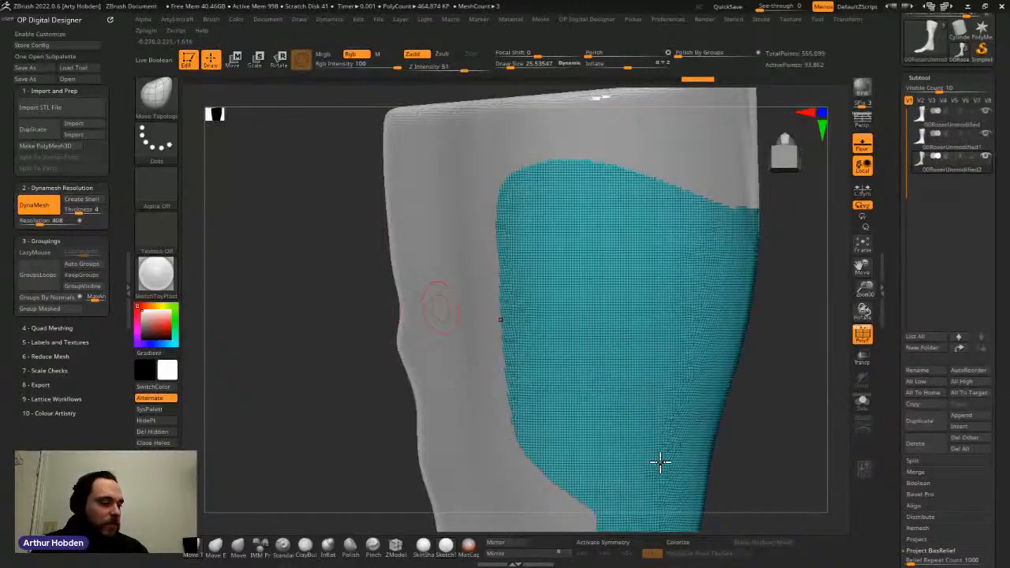
pyautogui.keyDown('alt'); pyautogui.moveTo(483, 521); pyautogui.dragTo(374, 454, button='right'); pyautogui.keyUp('alt')
pyautogui.keyDown('alt'); pyautogui.moveTo(541, 261); pyautogui.dragTo(679, 486, button='right'); pyautogui.keyUp('alt')
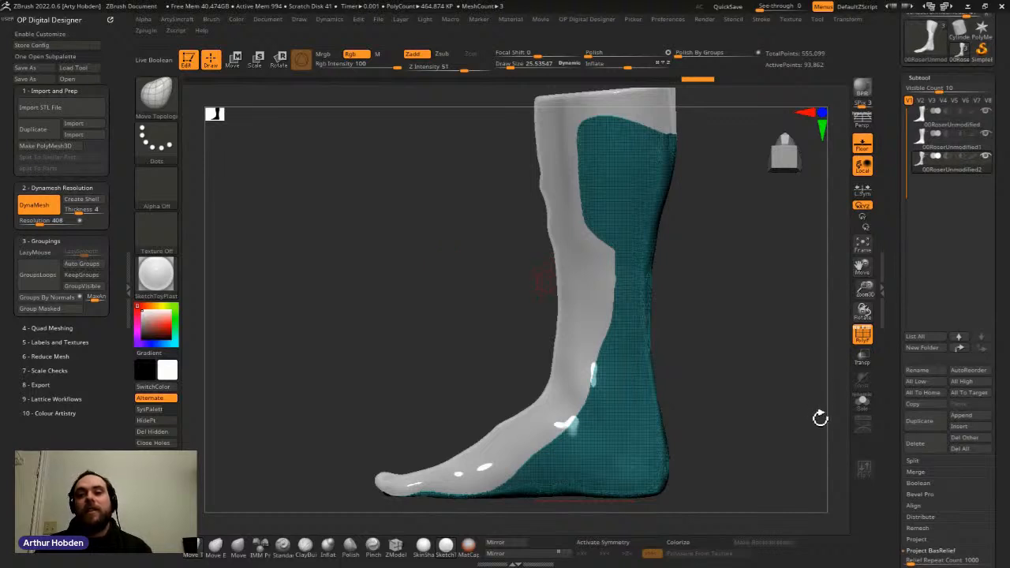
pyautogui.moveTo(762, 416); pyautogui.dragTo(719, 440, button='right')
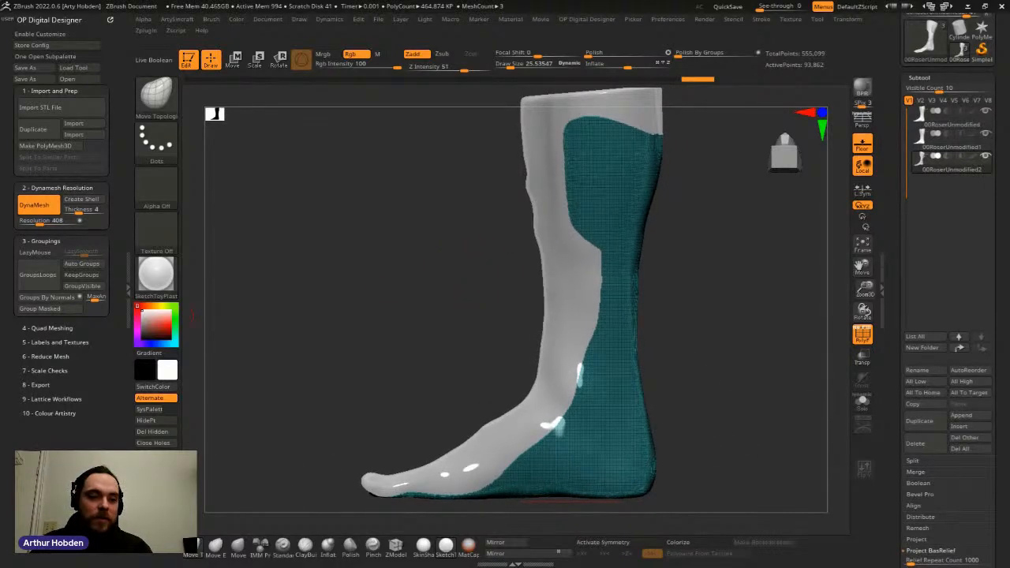
# Step: Delete the hidden leg geometry and remesh the remaining brace shape with ZRemesher, with KeepGroups enabled
pyautogui.click(48, 328)
pyautogui.moveTo(110, 458); pyautogui.dragTo(175, 382)
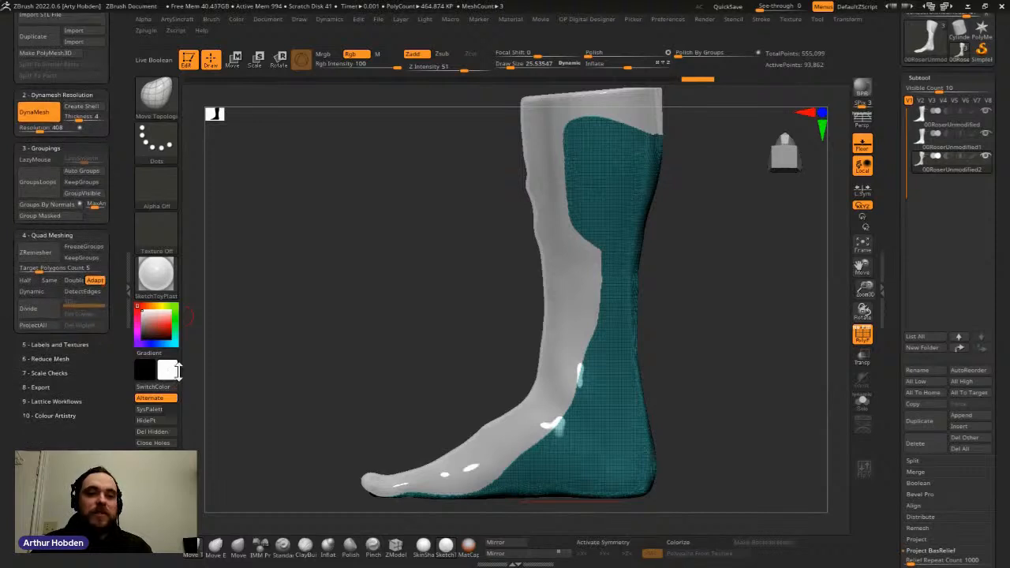
pyautogui.moveTo(717, 384); pyautogui.dragTo(650, 379, button='right')
pyautogui.click(77, 259)
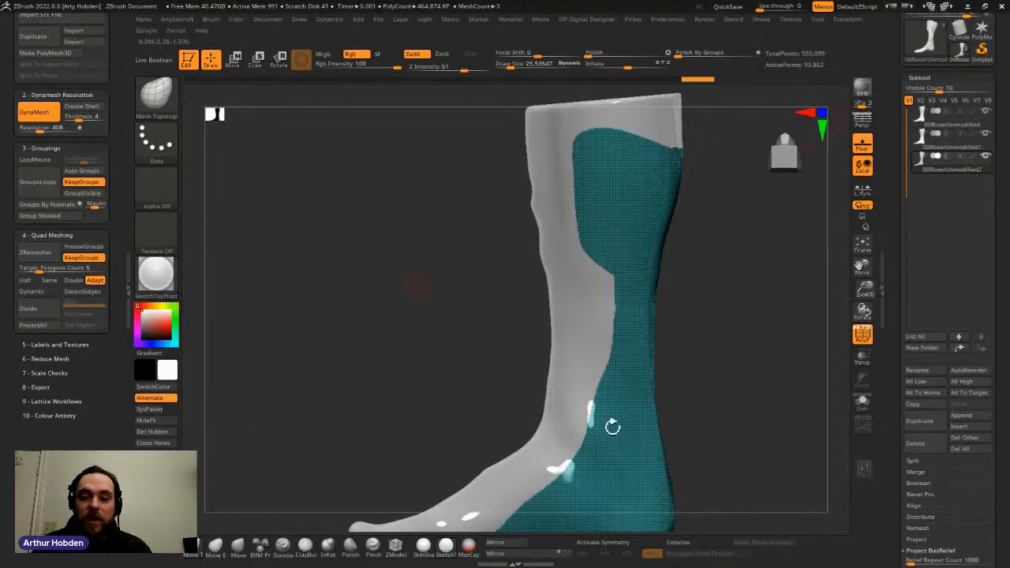
pyautogui.moveTo(566, 489)
pyautogui.keyDown('ctrl'); pyautogui.mouseDown(button='right')
pyautogui.moveTo(566, 475)
pyautogui.moveTo(552, 493)
pyautogui.mouseUp(button='right'); pyautogui.keyUp('ctrl')
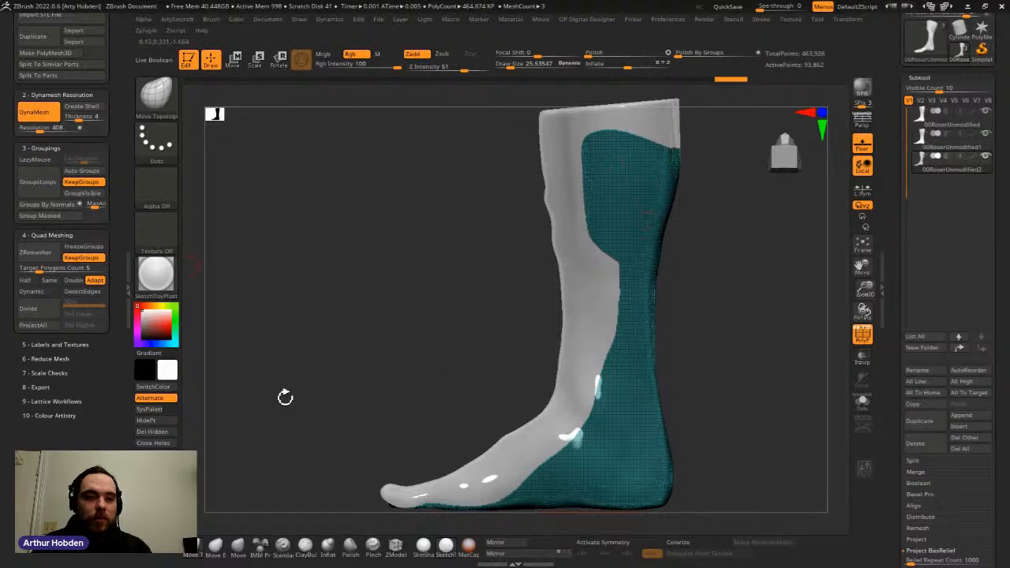
pyautogui.click(37, 251)
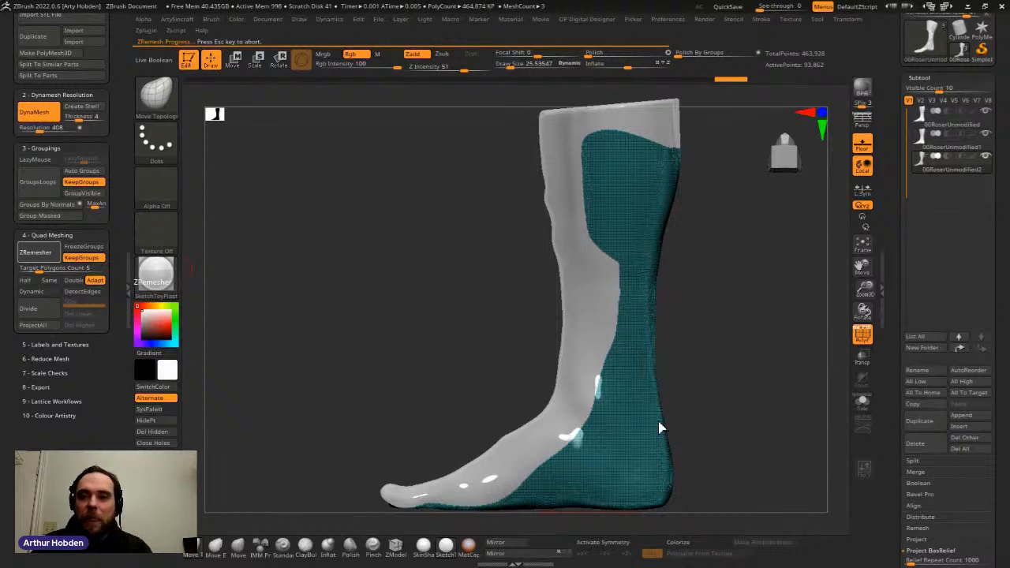
pyautogui.keyDown('alt'); pyautogui.moveTo(618, 508); pyautogui.dragTo(611, 483, button='right'); pyautogui.keyUp('alt')
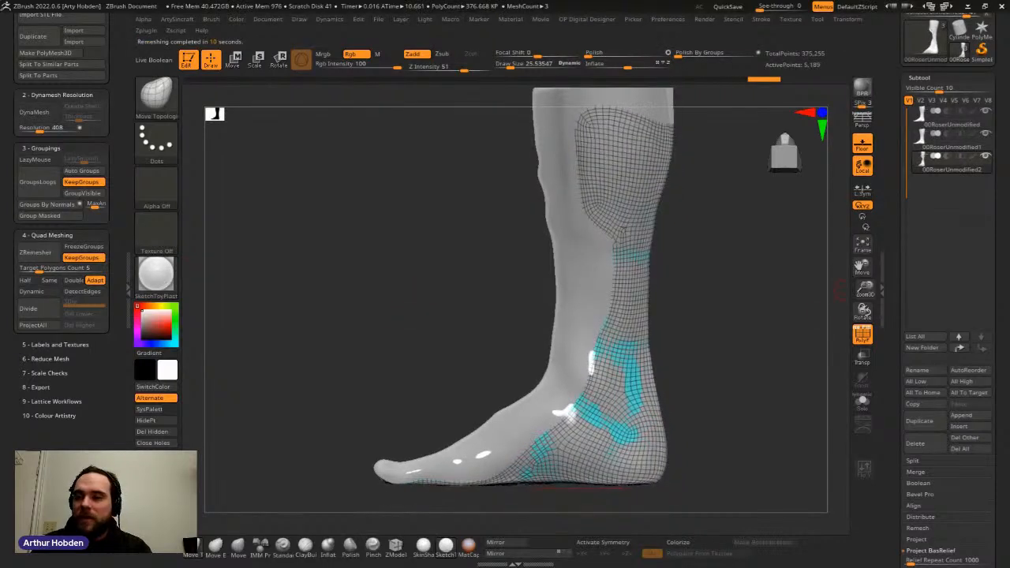
# Step: Turn on transparency, remesh the brace again at half the polygon count, and inspect its sides and sole
pyautogui.click(862, 355)
pyautogui.moveTo(818, 363); pyautogui.dragTo(976, 536, button='right')
pyautogui.moveTo(694, 237)
pyautogui.keyDown('ctrl'); pyautogui.mouseDown(button='right')
pyautogui.moveTo(693, 276)
pyautogui.moveTo(706, 246)
pyautogui.moveTo(687, 289)
pyautogui.moveTo(688, 324)
pyautogui.mouseUp(button='right'); pyautogui.keyUp('ctrl')
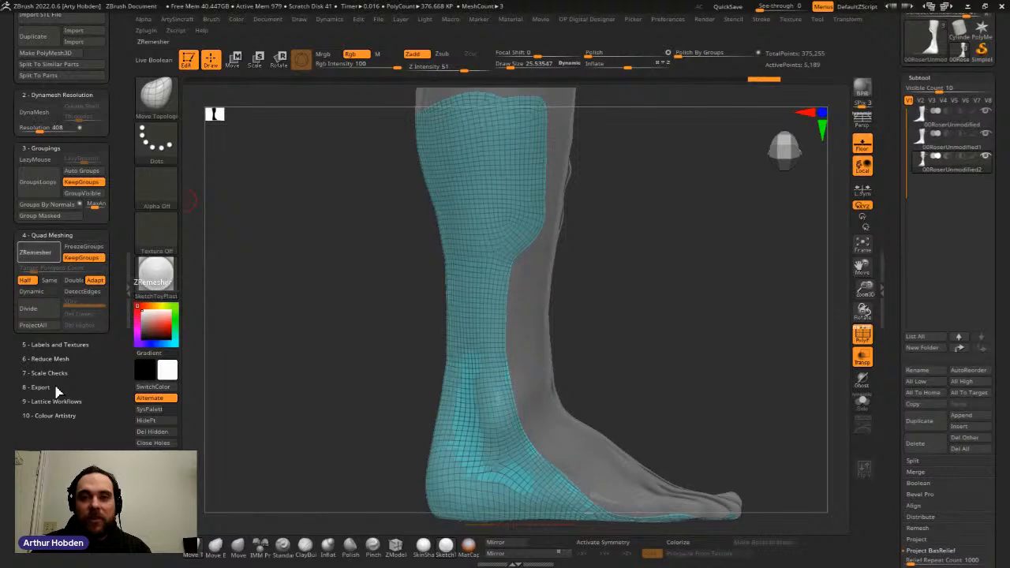
pyautogui.moveTo(769, 177)
pyautogui.mouseDown()
pyautogui.moveTo(718, 228)
pyautogui.moveTo(648, 189)
pyautogui.moveTo(666, 233)
pyautogui.mouseUp()
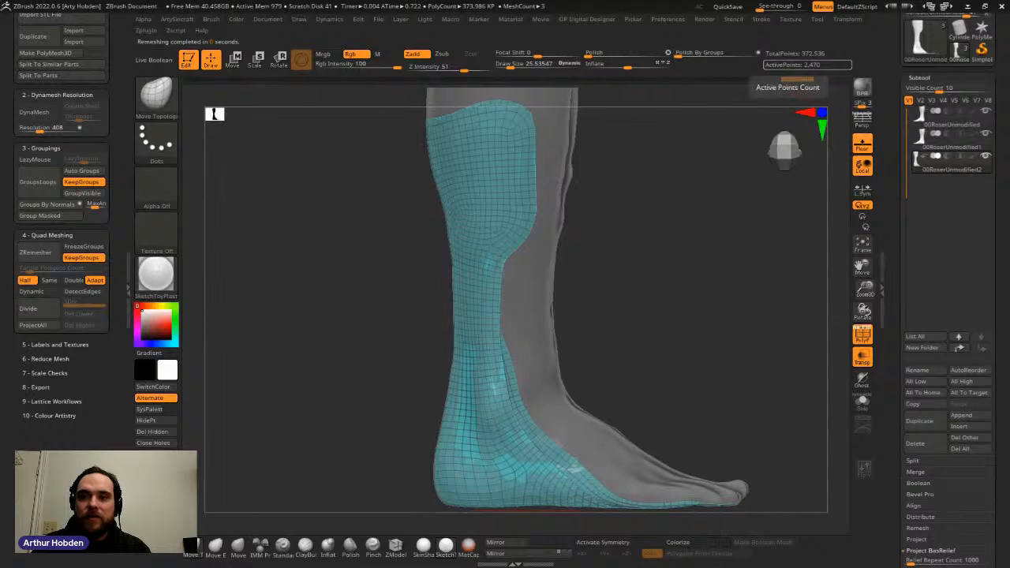
pyautogui.moveTo(676, 53); pyautogui.dragTo(683, 53)
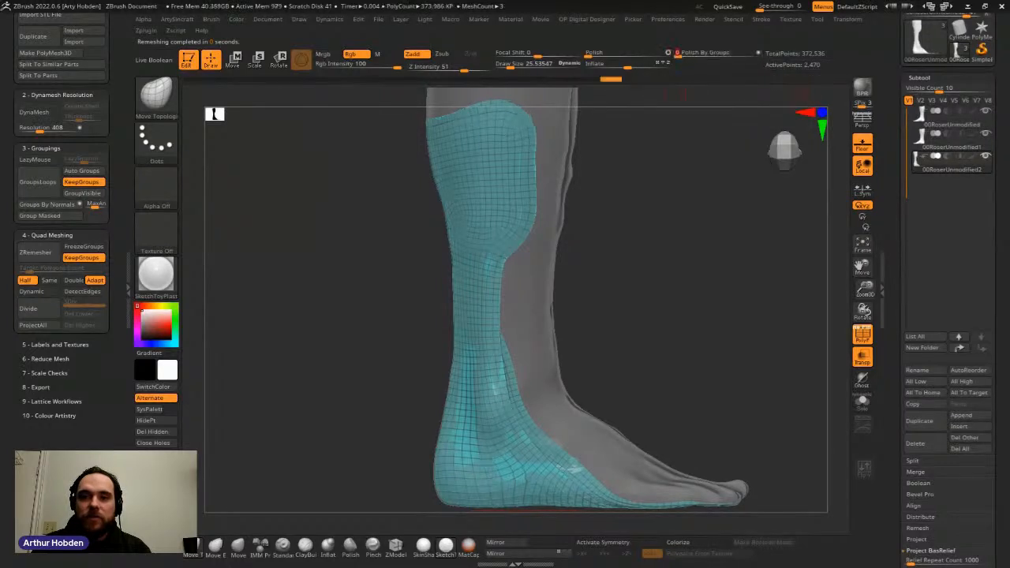
pyautogui.moveTo(1000, 329); pyautogui.dragTo(834, 337)
pyautogui.moveTo(674, 281); pyautogui.dragTo(703, 334, button='right')
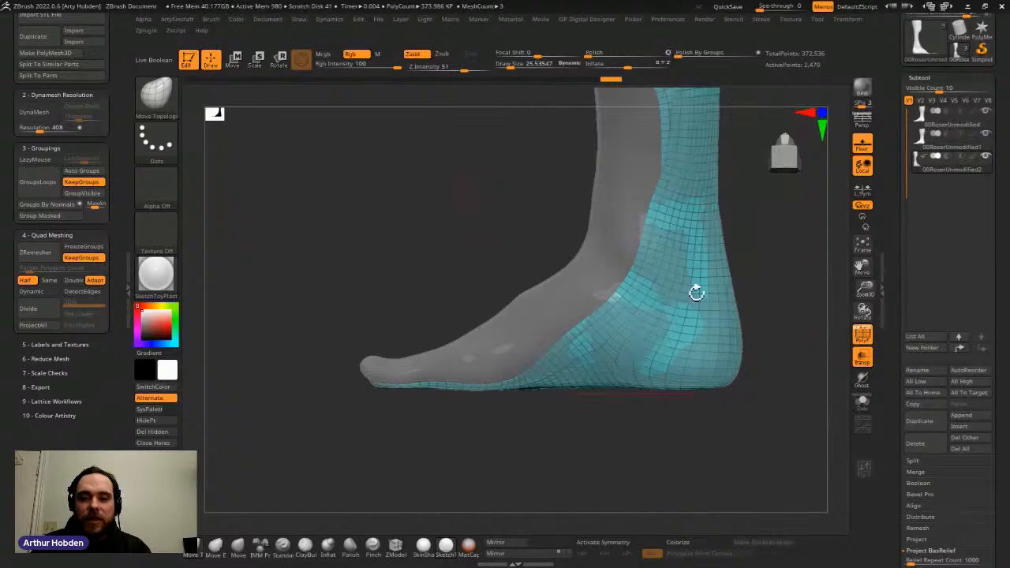
pyautogui.moveTo(640, 433); pyautogui.dragTo(637, 464, button='right')
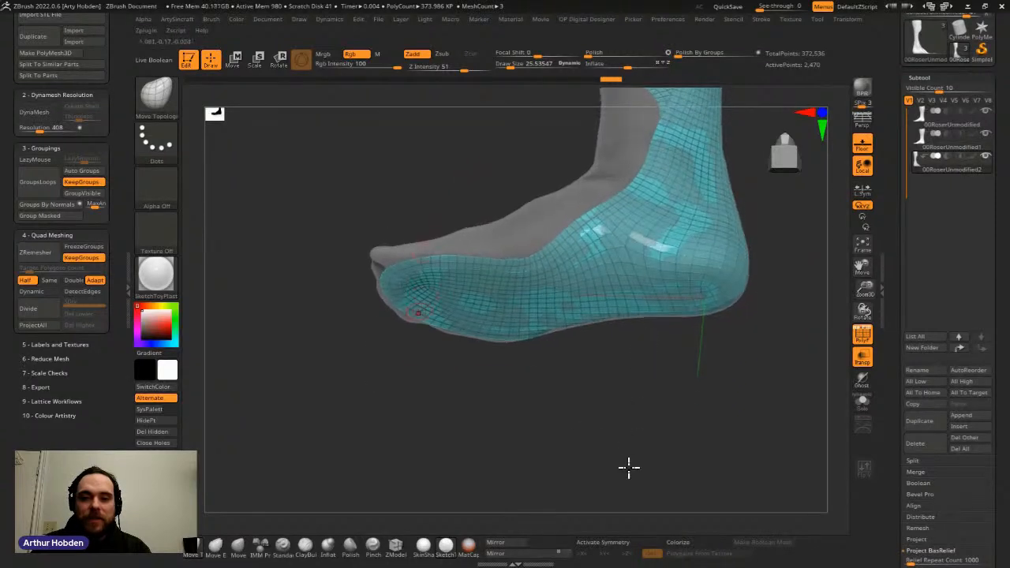
# Step: Set the draw size to about 163 and reshape the brace's calf edge on the big-toe side with the Move Topological brush
pyautogui.moveTo(644, 233); pyautogui.dragTo(650, 434, button='right')
pyautogui.press('b')
pyautogui.press('space')
pyautogui.moveTo(499, 194); pyautogui.dragTo(517, 199)
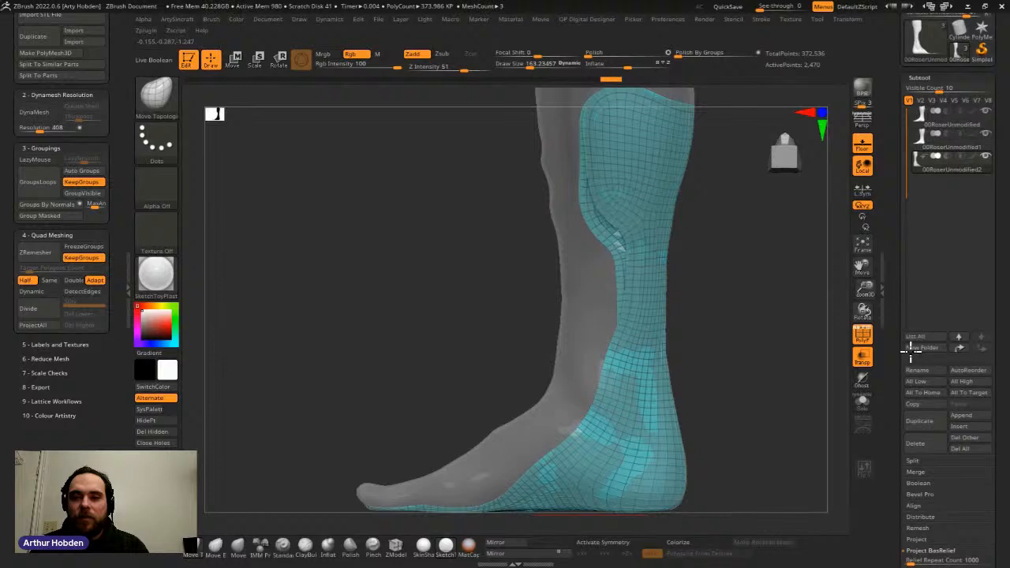
# Step: Pull the outer calf edge and its transition to the ankle backward on the little-toe side, using a draw size of about 146
pyautogui.moveTo(628, 379)
pyautogui.mouseDown(button='right')
pyautogui.moveTo(767, 406)
pyautogui.moveTo(921, 337)
pyautogui.mouseUp(button='right')
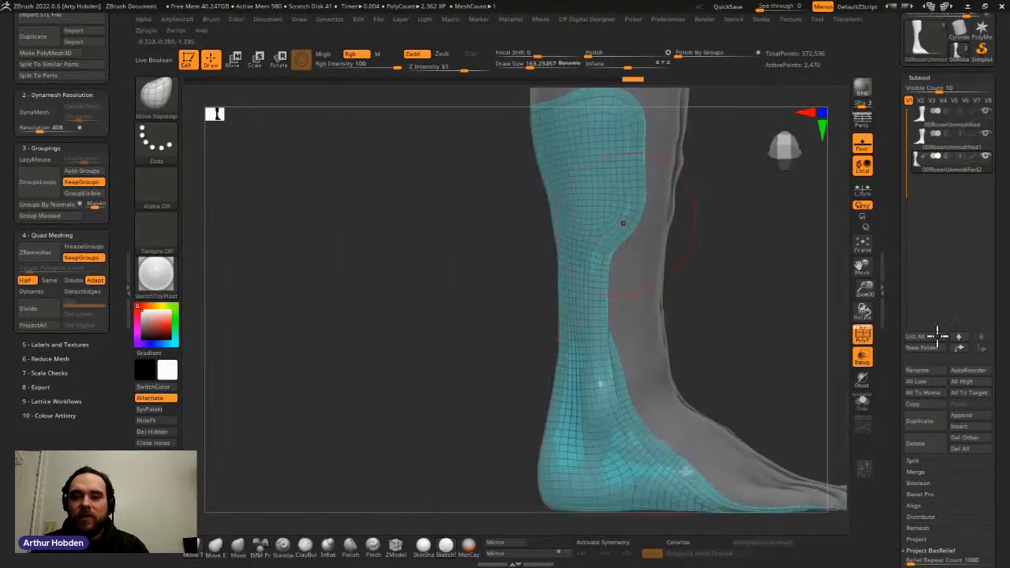
pyautogui.press('space')
pyautogui.moveTo(617, 220)
pyautogui.mouseDown()
pyautogui.moveTo(609, 186)
pyautogui.moveTo(588, 183)
pyautogui.mouseUp()
pyautogui.moveTo(634, 146); pyautogui.dragTo(631, 146)
pyautogui.moveTo(564, 204); pyautogui.dragTo(561, 207)
pyautogui.press('space')
pyautogui.moveTo(609, 209); pyautogui.dragTo(602, 210)
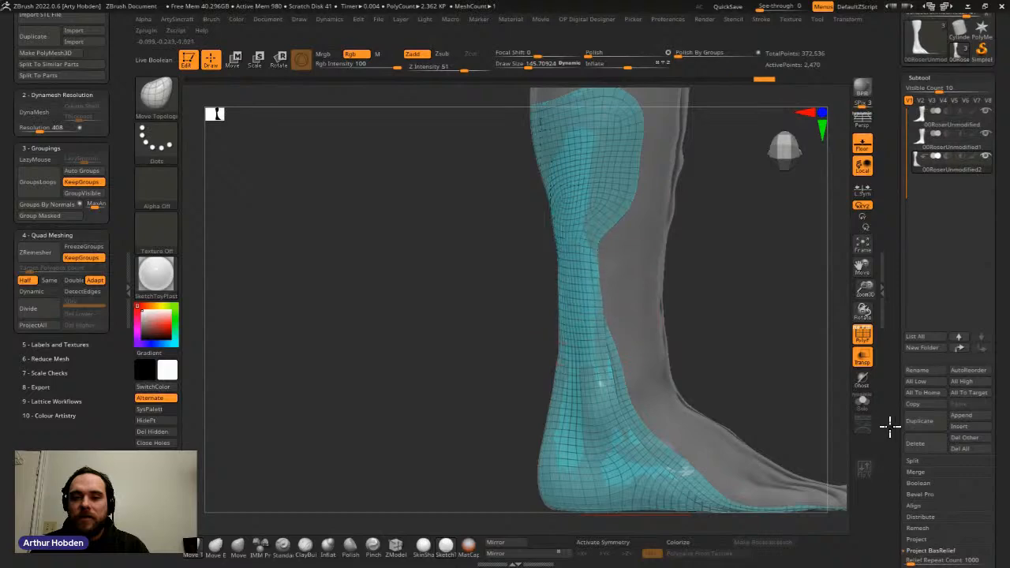
# Step: Check the calf section from behind and project the reshaped brace onto the leg surface with ProjectAll
pyautogui.moveTo(675, 331); pyautogui.dragTo(422, 368)
pyautogui.moveTo(634, 550); pyautogui.dragTo(656, 558)
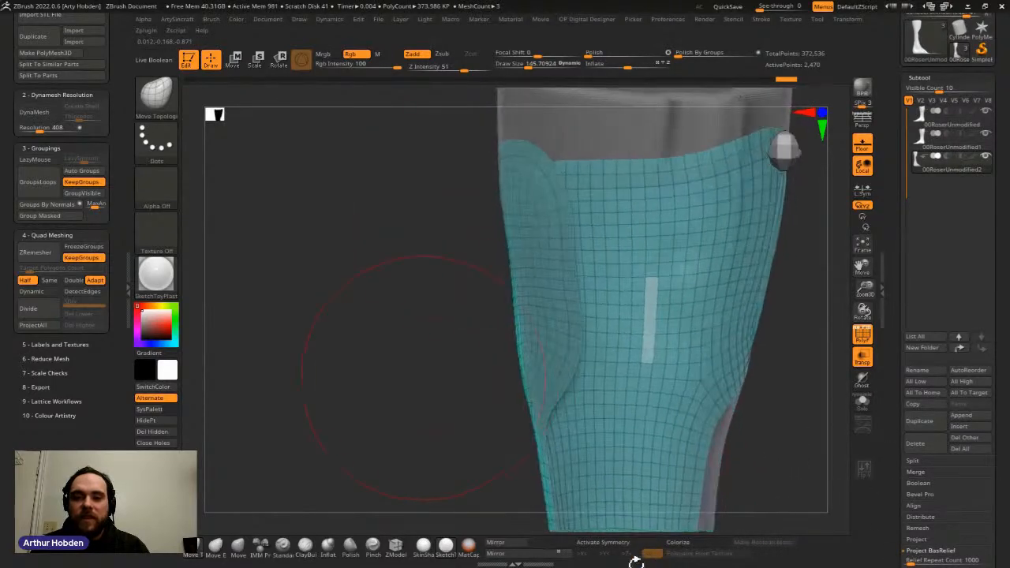
pyautogui.moveTo(660, 502); pyautogui.dragTo(635, 473)
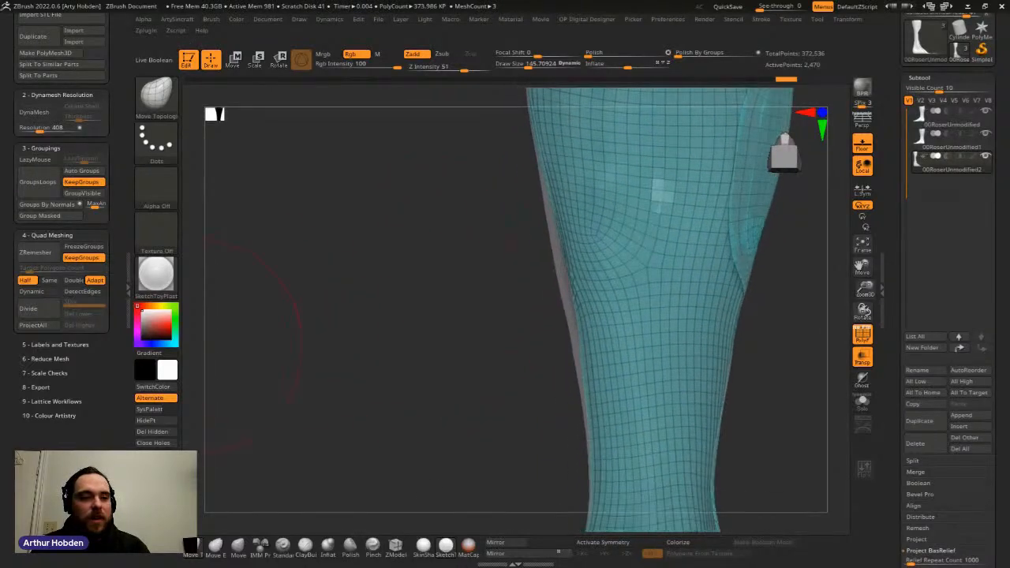
pyautogui.click(33, 325)
# Step: Increase the draw size to about 188 and adjust the calf edge where it narrows toward the ankle
pyautogui.moveTo(458, 276); pyautogui.dragTo(798, 381)
pyautogui.press('space')
pyautogui.moveTo(599, 245)
pyautogui.mouseDown()
pyautogui.moveTo(612, 244)
pyautogui.moveTo(574, 248)
pyautogui.mouseUp()
pyautogui.moveTo(513, 275); pyautogui.dragTo(498, 285)
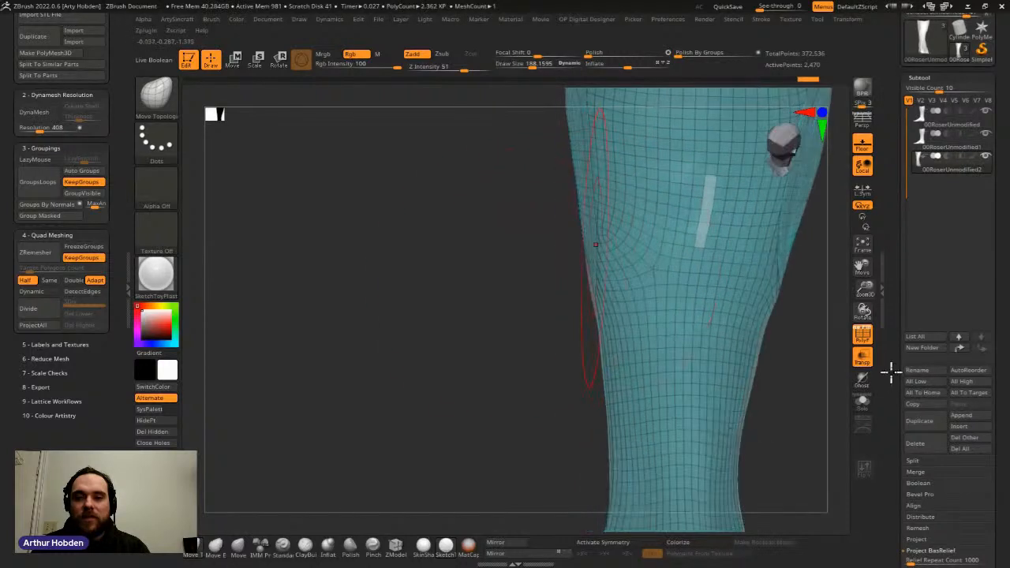
pyautogui.moveTo(665, 397); pyautogui.dragTo(638, 418)
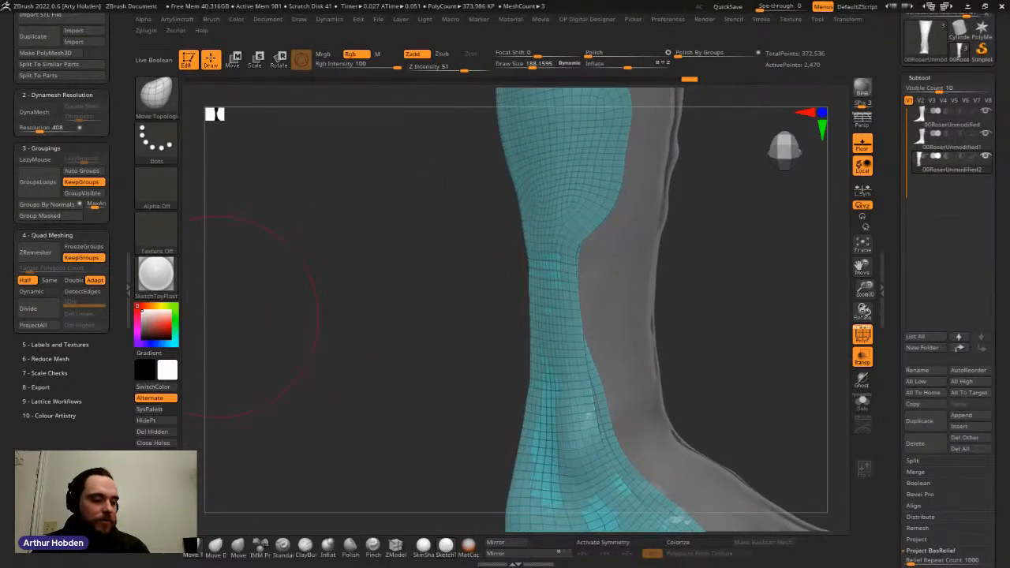
pyautogui.moveTo(695, 533); pyautogui.dragTo(725, 439)
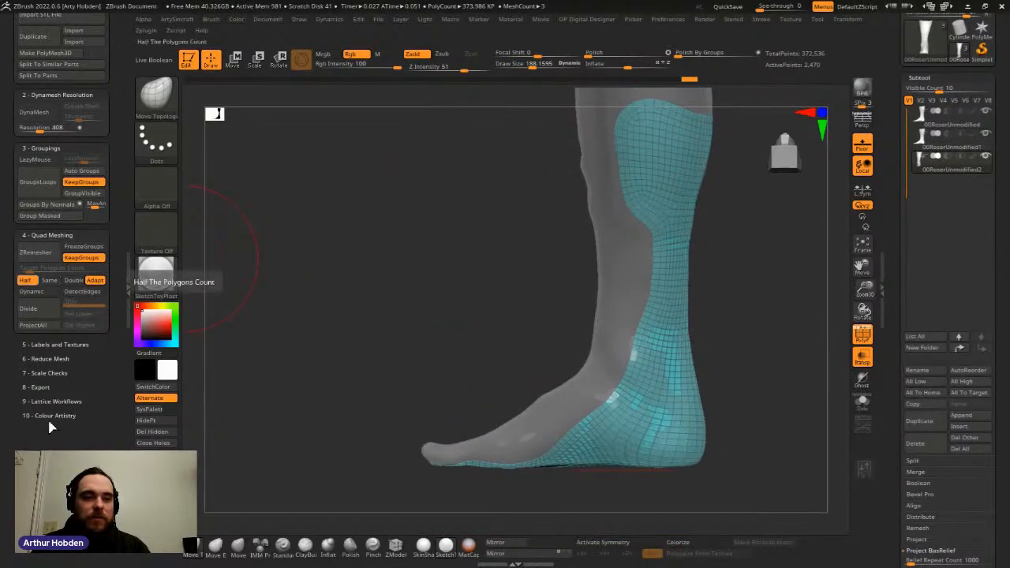
# Step: Remesh the brace once more with ZRemesher at half the polygon count and examine the coarser mesh on both sides
pyautogui.click(34, 253)
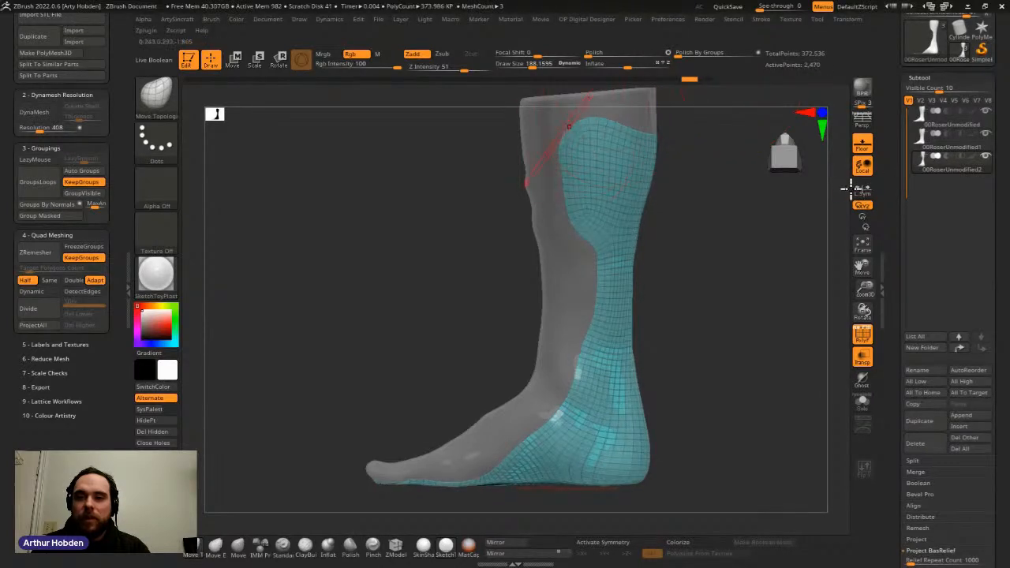
pyautogui.moveTo(800, 217); pyautogui.dragTo(693, 321)
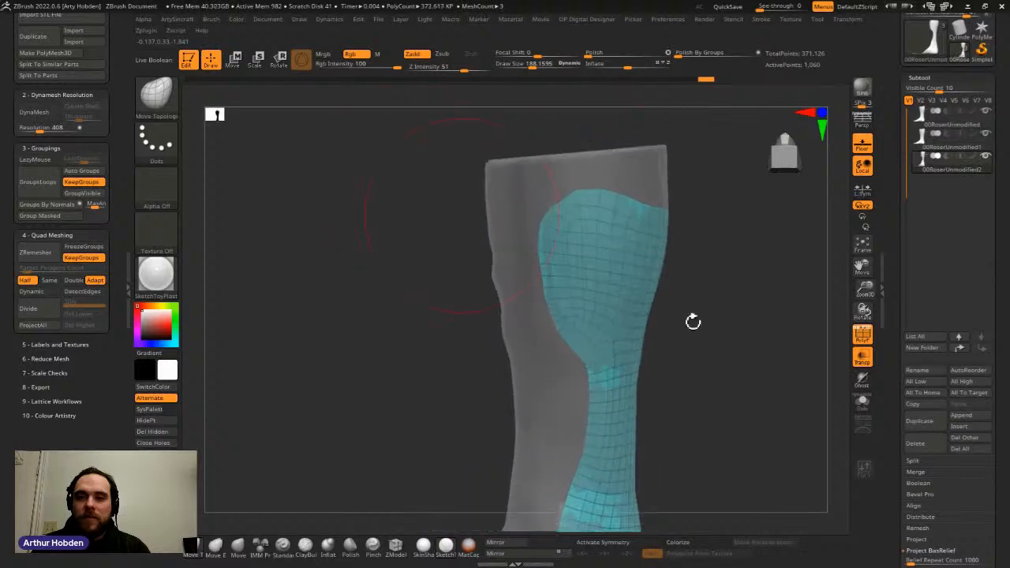
pyautogui.moveTo(673, 508); pyautogui.dragTo(458, 509)
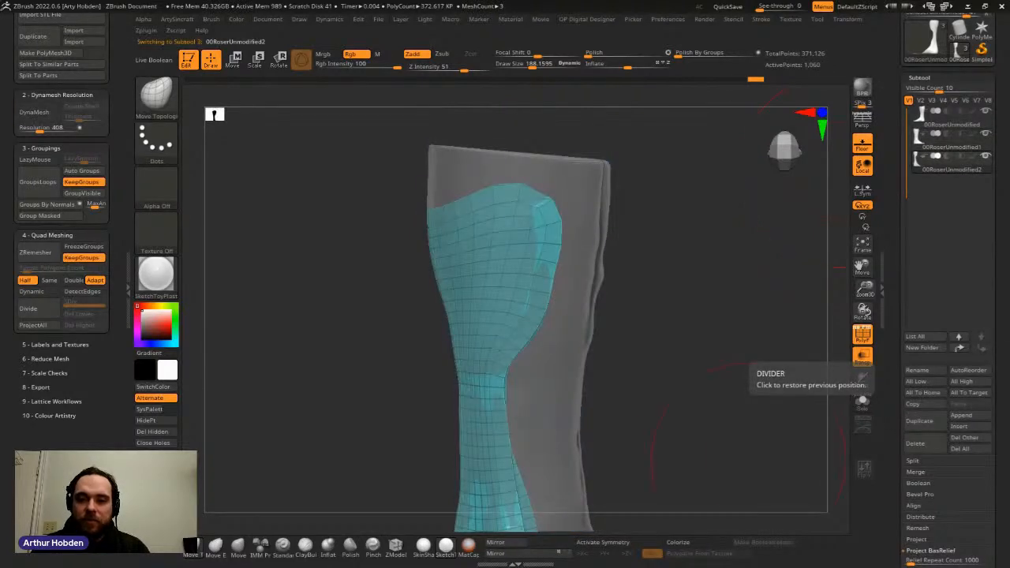
pyautogui.moveTo(535, 317); pyautogui.dragTo(553, 324)
pyautogui.moveTo(724, 353); pyautogui.dragTo(507, 382)
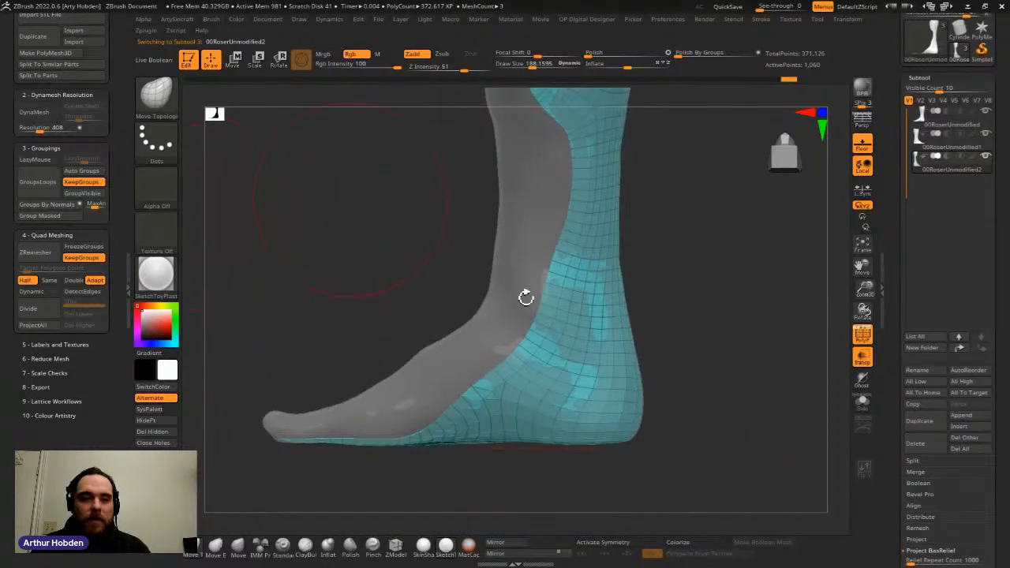
pyautogui.moveTo(513, 307); pyautogui.dragTo(291, 407)
pyautogui.moveTo(486, 405); pyautogui.dragTo(552, 340)
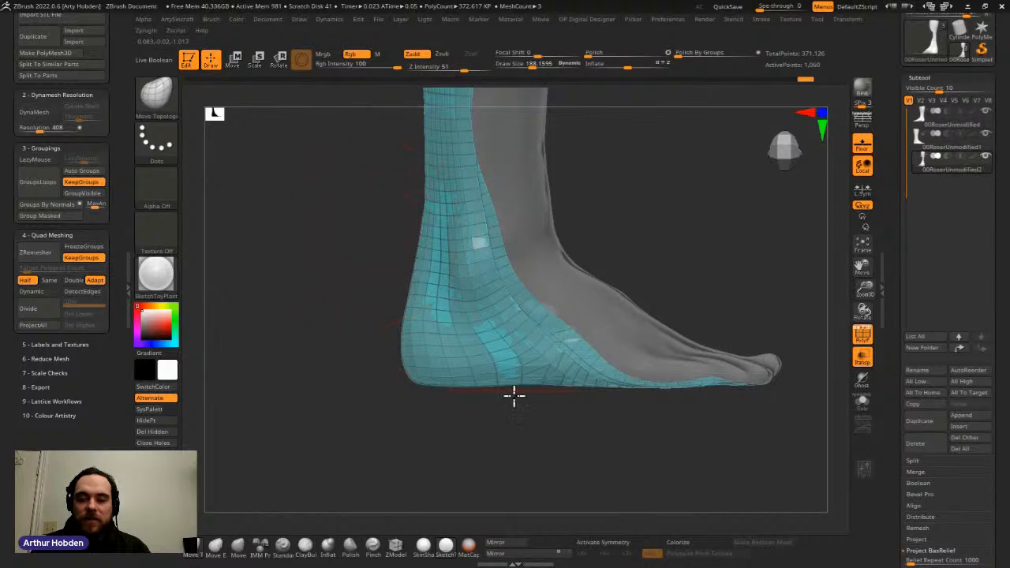
# Step: Mask the heel and calf of the brace, leaving the forefoot of the sole free, and activate the Move gizmo
pyautogui.keyDown('alt'); pyautogui.moveTo(601, 402); pyautogui.dragTo(525, 363); pyautogui.keyUp('alt')
pyautogui.keyDown('alt'); pyautogui.moveTo(764, 423); pyautogui.dragTo(503, 252); pyautogui.keyUp('alt')
pyautogui.moveTo(615, 220); pyautogui.dragTo(613, 322)
pyautogui.keyDown('ctrl'); pyautogui.click(644, 382); pyautogui.keyUp('ctrl')
pyautogui.moveTo(645, 382); pyautogui.dragTo(892, 426)
pyautogui.press('w')
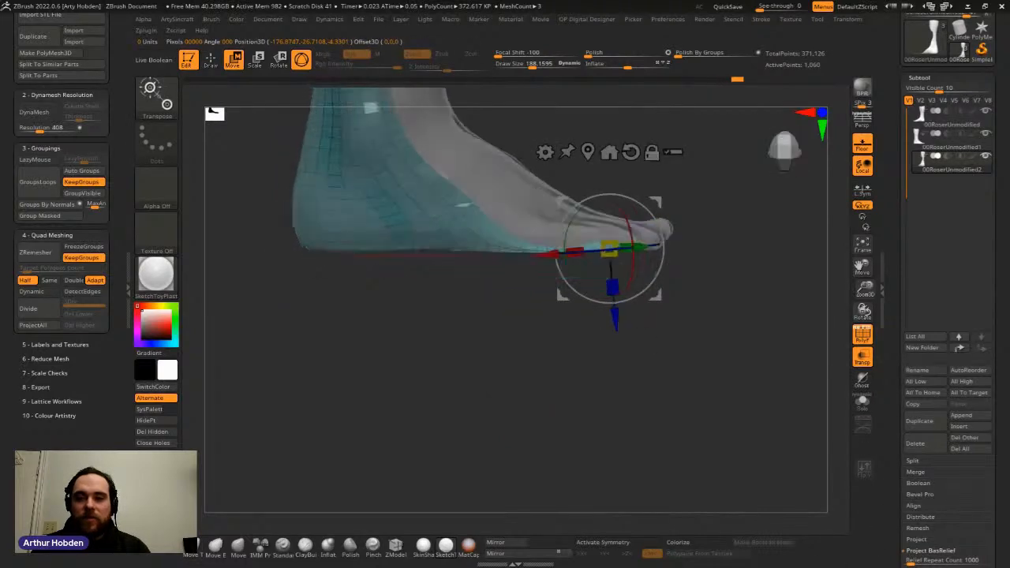
# Step: Reset the gizmo's orientation and flatten the unmasked forefoot section vertically into a level plate
pyautogui.click(630, 151)
pyautogui.moveTo(608, 175); pyautogui.dragTo(608, 191)
pyautogui.moveTo(680, 253); pyautogui.dragTo(669, 253)
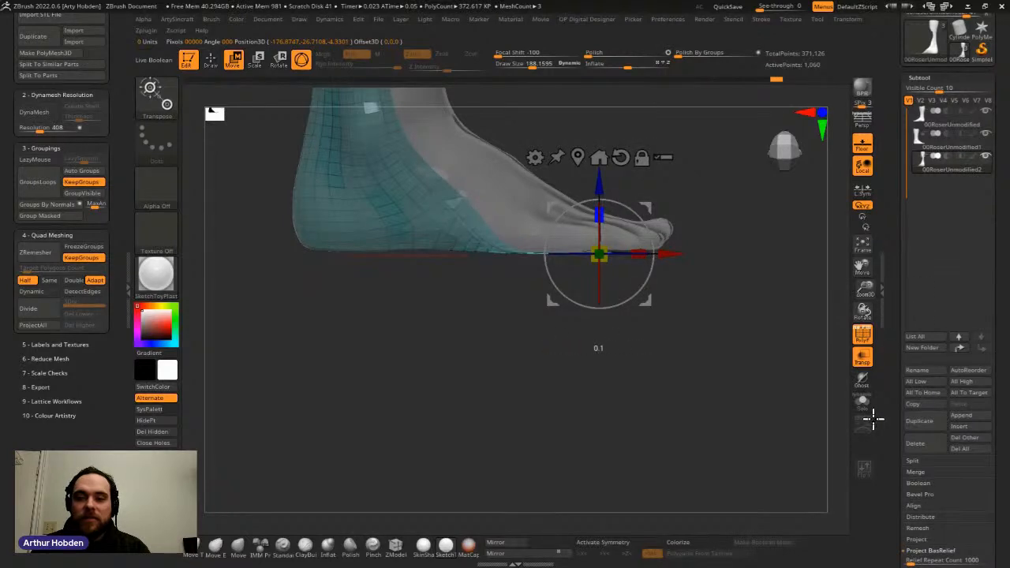
pyautogui.moveTo(753, 445); pyautogui.dragTo(737, 505)
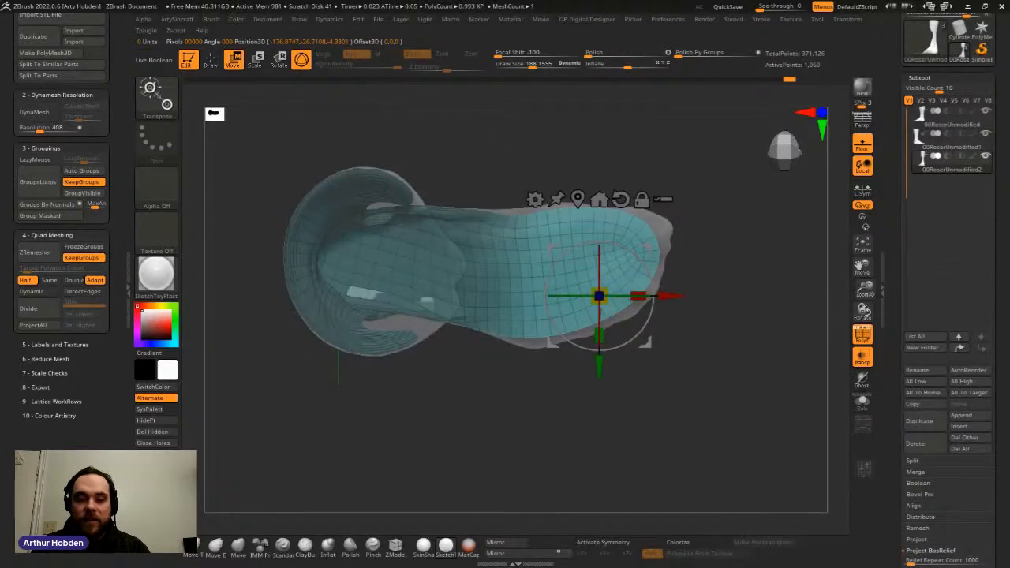
# Step: Reposition the gizmo toward the midfoot, then lengthen and widen the sole plate until it extends past the toes
pyautogui.moveTo(552, 248)
pyautogui.keyDown('alt'); pyautogui.mouseDown()
pyautogui.moveTo(483, 214)
pyautogui.moveTo(484, 230)
pyautogui.mouseUp(); pyautogui.keyUp('alt')
pyautogui.moveTo(568, 273); pyautogui.dragTo(581, 276)
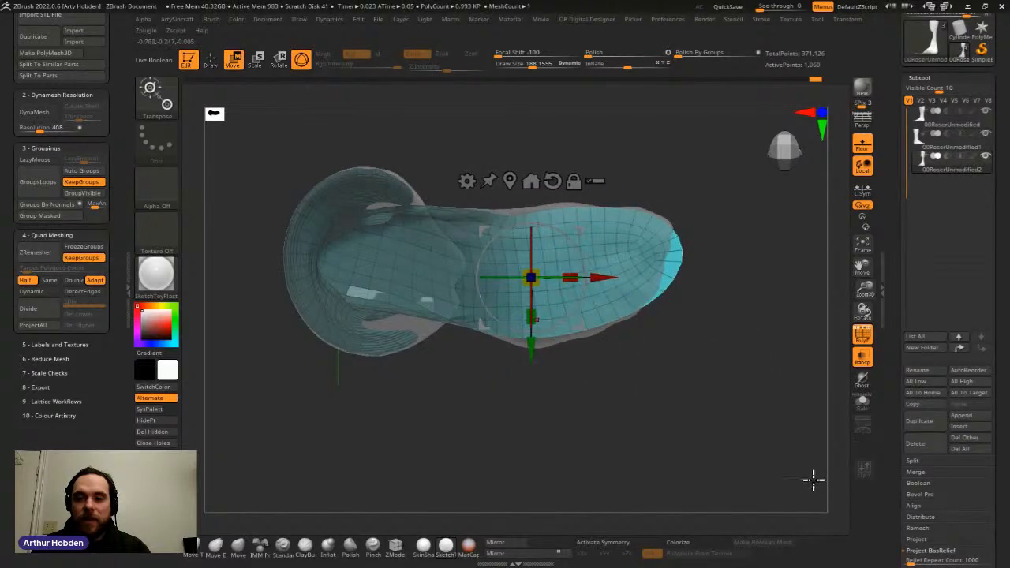
pyautogui.moveTo(537, 314); pyautogui.dragTo(537, 328)
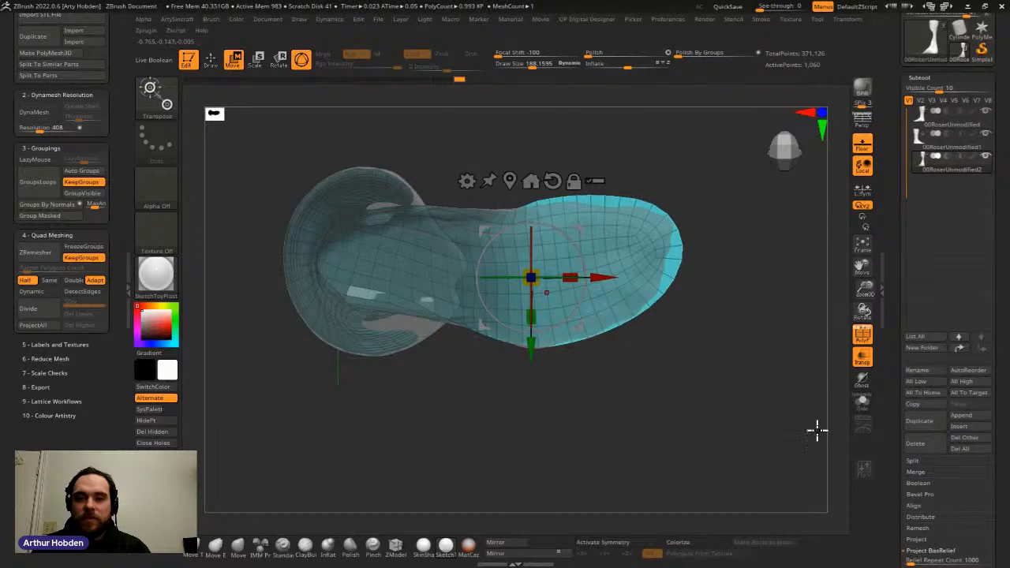
pyautogui.moveTo(570, 276); pyautogui.dragTo(572, 278)
pyautogui.moveTo(710, 331)
pyautogui.keyDown('shift'); pyautogui.mouseDown()
pyautogui.moveTo(710, 410)
pyautogui.moveTo(697, 443)
pyautogui.moveTo(697, 410)
pyautogui.moveTo(733, 360)
pyautogui.moveTo(663, 311)
pyautogui.mouseUp(); pyautogui.keyUp('shift')
# Step: Return to Draw mode, clear the mask, and view the whole brace against the leg from the side
pyautogui.press('q')
pyautogui.keyDown('alt'); pyautogui.moveTo(637, 183); pyautogui.dragTo(627, 306); pyautogui.keyUp('alt')
pyautogui.moveTo(911, 445); pyautogui.dragTo(1009, 439)
pyautogui.keyDown('shift'); pyautogui.moveTo(807, 439); pyautogui.dragTo(883, 439); pyautogui.keyUp('shift')
pyautogui.keyDown('alt'); pyautogui.moveTo(687, 315); pyautogui.dragTo(779, 328); pyautogui.keyUp('alt')
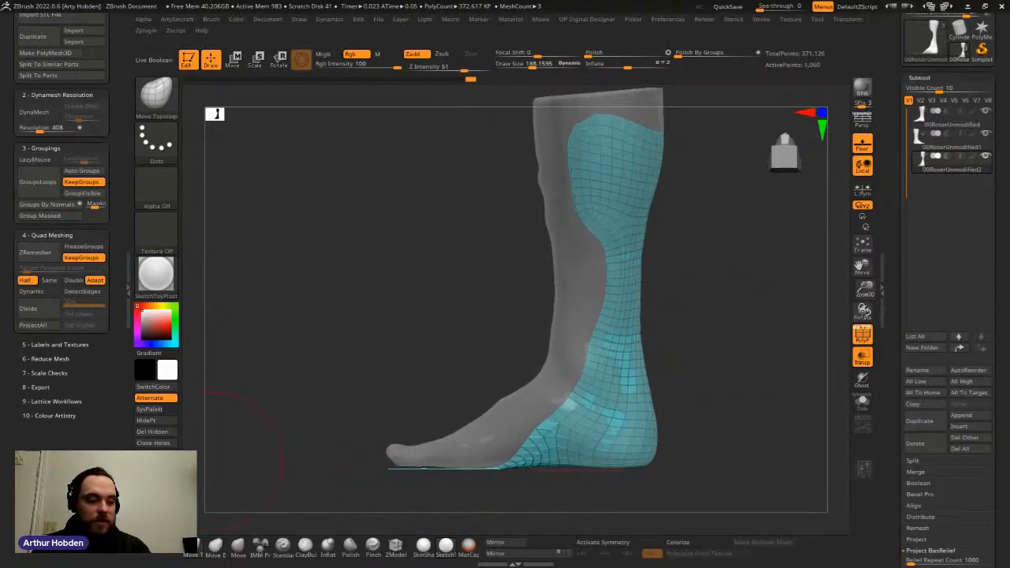
pyautogui.keyDown('alt'); pyautogui.moveTo(771, 431); pyautogui.dragTo(754, 435); pyautogui.keyUp('alt')
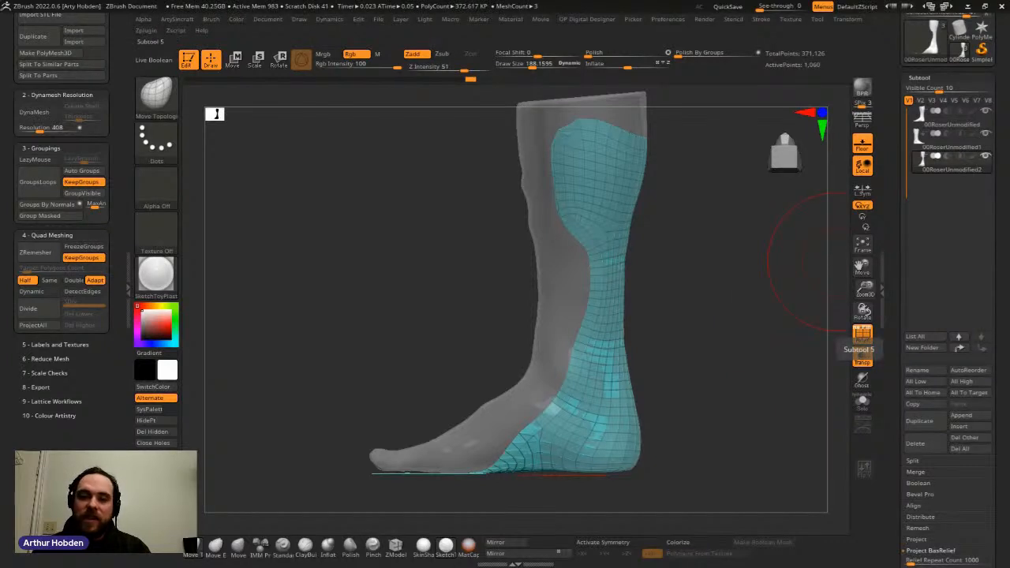
# Step: Select the leg subtool carrying the layout polygroups, merge them into a single group, and hide its wireframe
pyautogui.click(947, 139)
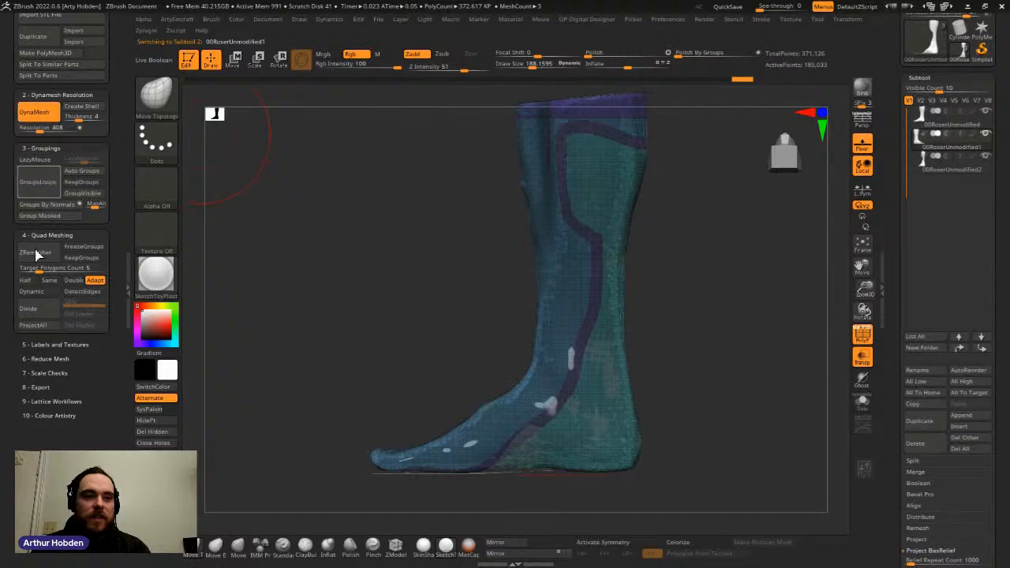
pyautogui.scroll(3, 61, 205)
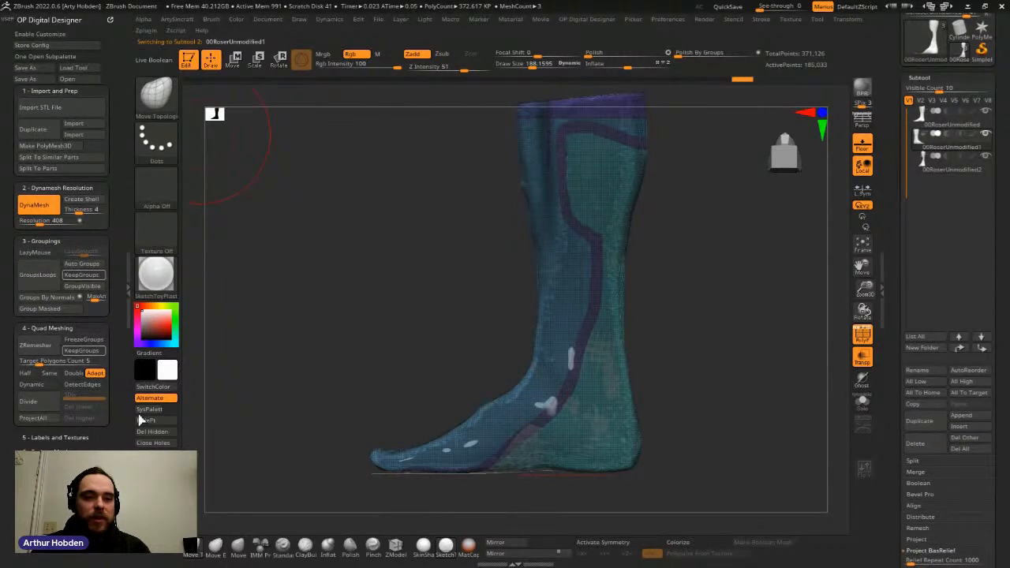
pyautogui.keyDown('alt'); pyautogui.moveTo(500, 399); pyautogui.dragTo(473, 299, button='right'); pyautogui.keyUp('alt')
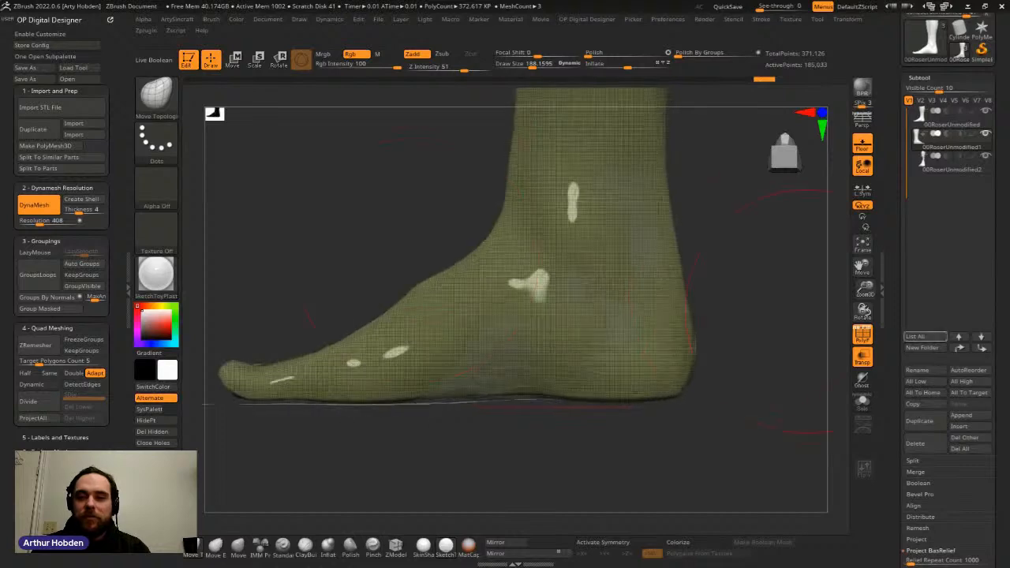
pyautogui.click(862, 333)
# Step: Reduce the draw size to about 25.5 and mask a trim line along the inner edge of the forefoot
pyautogui.moveTo(803, 323); pyautogui.dragTo(781, 368, button='right')
pyautogui.press('space')
pyautogui.moveTo(760, 361); pyautogui.dragTo(745, 361)
pyautogui.moveTo(768, 320)
pyautogui.keyDown('alt'); pyautogui.mouseDown(button='right')
pyautogui.moveTo(799, 280)
pyautogui.moveTo(782, 290)
pyautogui.mouseUp(button='right'); pyautogui.keyUp('alt')
pyautogui.press('space')
pyautogui.moveTo(354, 218); pyautogui.dragTo(342, 218)
pyautogui.moveTo(545, 306); pyautogui.dragTo(413, 512, button='right')
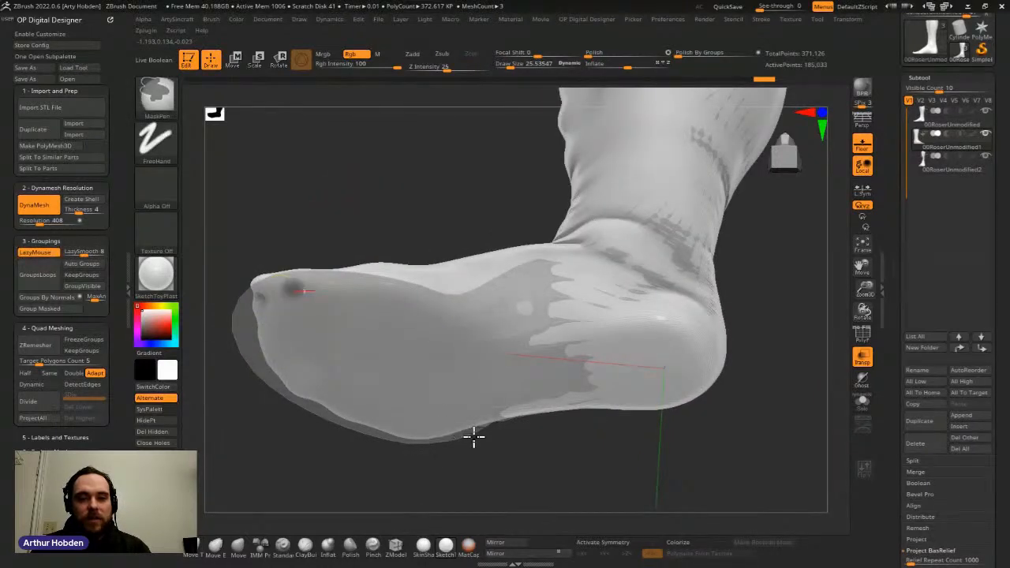
pyautogui.moveTo(528, 440)
pyautogui.mouseDown(button='right')
pyautogui.moveTo(581, 431)
pyautogui.moveTo(575, 421)
pyautogui.moveTo(530, 442)
pyautogui.mouseUp(button='right')
pyautogui.keyDown('ctrl'); pyautogui.moveTo(416, 313); pyautogui.dragTo(328, 299); pyautogui.keyUp('ctrl')
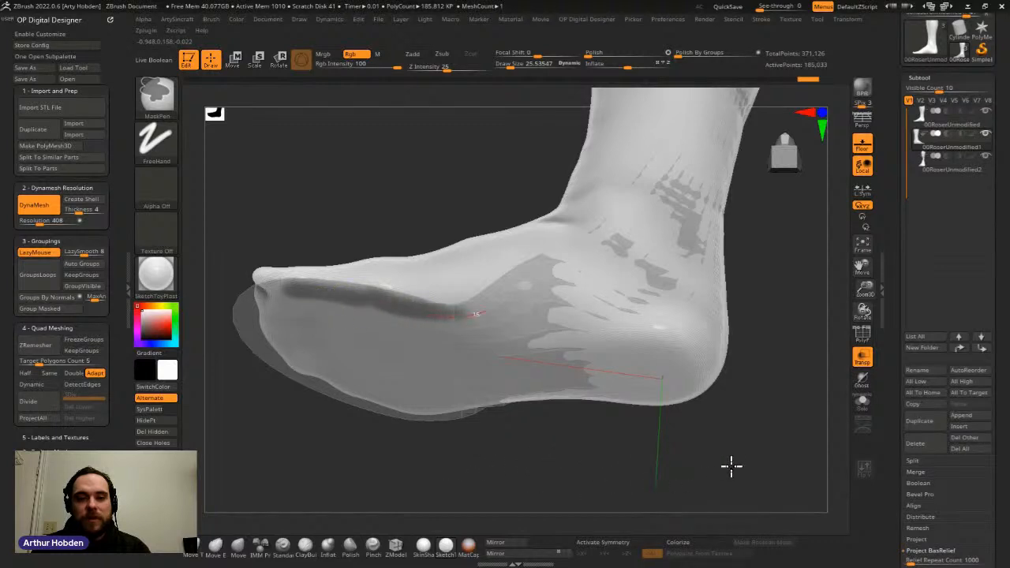
# Step: Continue the mask line up the inner midfoot, over the instep and up to the front of the ankle
pyautogui.keyDown('shift'); pyautogui.moveTo(559, 250); pyautogui.dragTo(454, 247, button='right'); pyautogui.keyUp('shift')
pyautogui.keyDown('alt'); pyautogui.moveTo(381, 138); pyautogui.dragTo(257, 256, button='right'); pyautogui.keyUp('alt')
pyautogui.moveTo(342, 368)
pyautogui.mouseDown(button='right')
pyautogui.moveTo(372, 361)
pyautogui.moveTo(360, 299)
pyautogui.moveTo(581, 311)
pyautogui.moveTo(585, 392)
pyautogui.moveTo(563, 365)
pyautogui.moveTo(457, 419)
pyautogui.mouseUp(button='right')
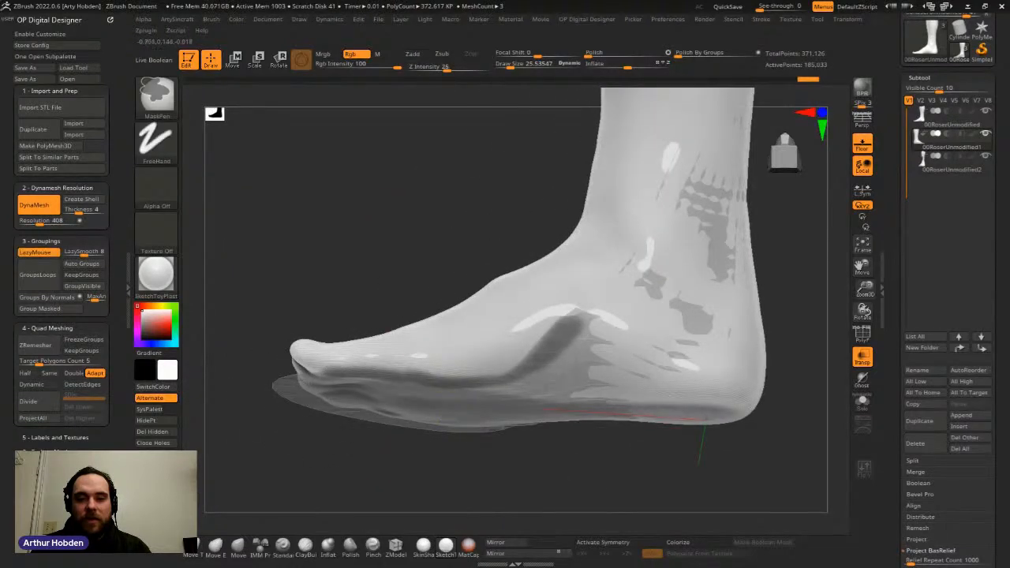
pyautogui.keyDown('ctrl'); pyautogui.moveTo(755, 552); pyautogui.dragTo(704, 456); pyautogui.keyUp('ctrl')
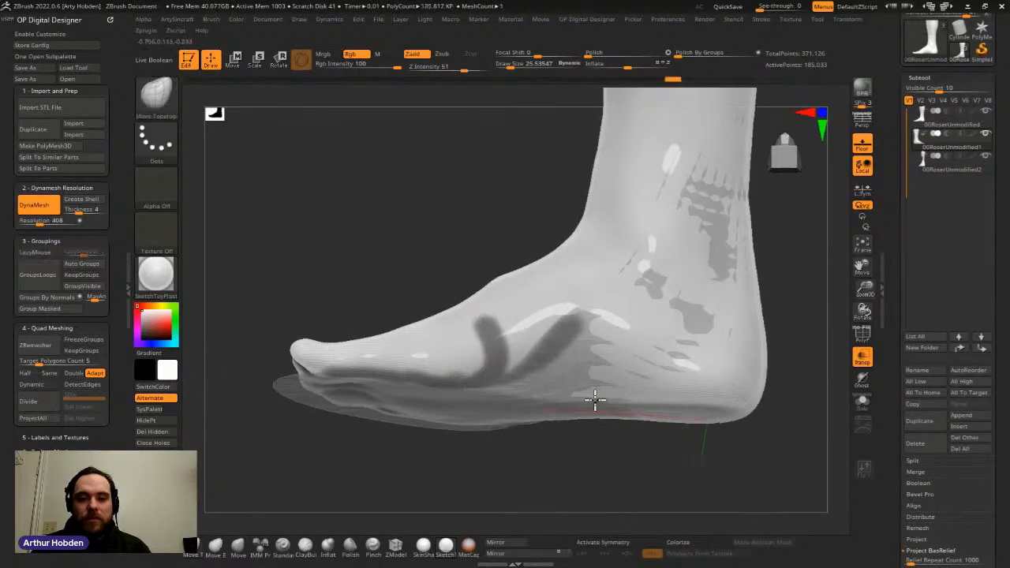
pyautogui.moveTo(595, 403); pyautogui.dragTo(687, 515, button='right')
pyautogui.keyDown('ctrl'); pyautogui.moveTo(725, 489); pyautogui.dragTo(720, 483); pyautogui.keyUp('ctrl')
pyautogui.moveTo(684, 433); pyautogui.dragTo(653, 405, button='right')
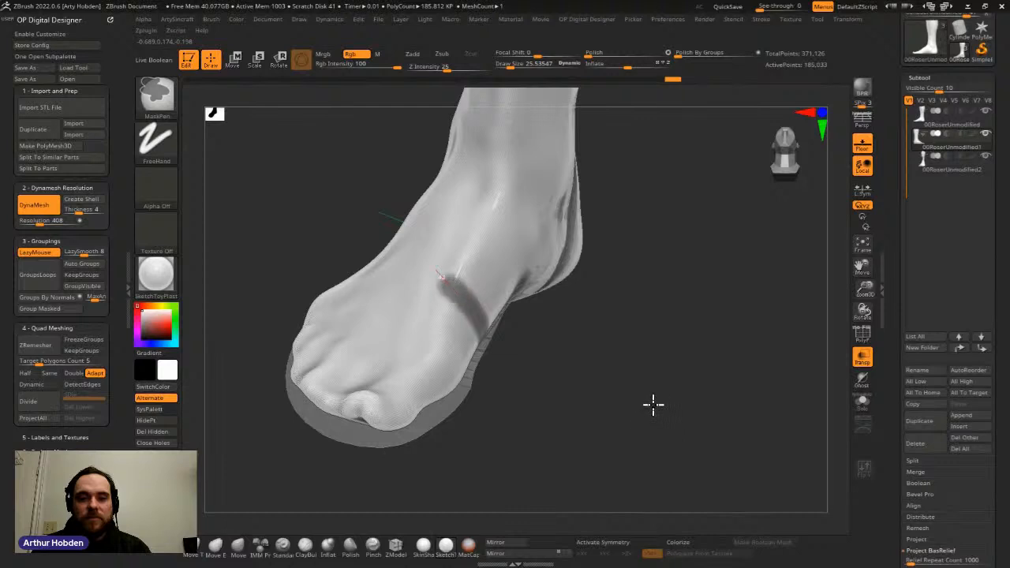
pyautogui.moveTo(554, 295)
pyautogui.mouseDown(button='right')
pyautogui.moveTo(487, 261)
pyautogui.moveTo(470, 420)
pyautogui.moveTo(612, 477)
pyautogui.mouseUp(button='right')
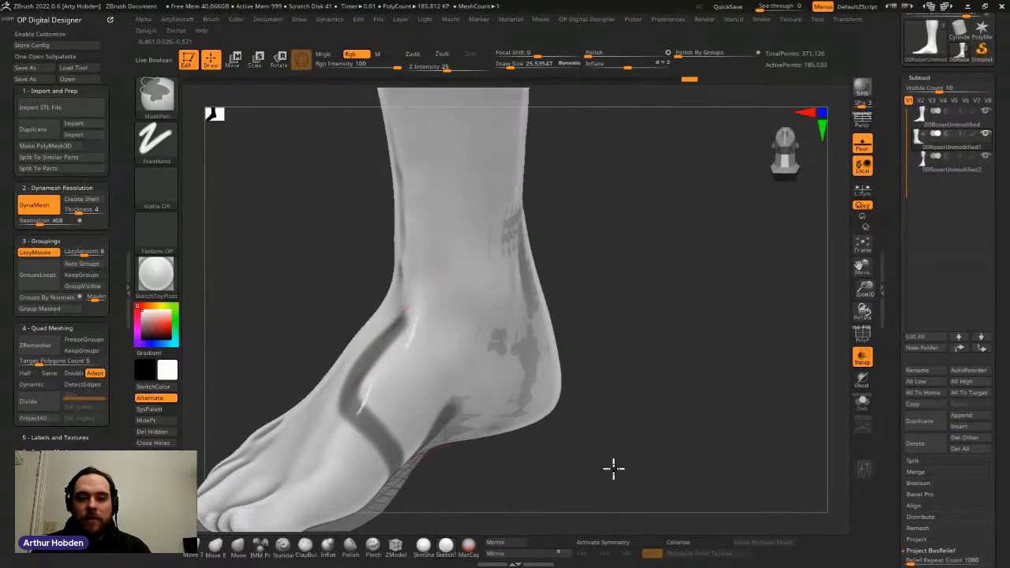
# Step: Carry the mask line over the inner ankle bone and in a U-shaped curve across the back of the heel
pyautogui.keyDown('ctrl'); pyautogui.moveTo(644, 449); pyautogui.dragTo(702, 489); pyautogui.keyUp('ctrl')
pyautogui.moveTo(987, 437); pyautogui.dragTo(616, 455, button='right')
pyautogui.moveTo(667, 445)
pyautogui.keyDown('ctrl'); pyautogui.mouseDown()
pyautogui.moveTo(692, 365)
pyautogui.moveTo(813, 369)
pyautogui.mouseUp(); pyautogui.keyUp('ctrl')
pyautogui.moveTo(805, 424)
pyautogui.mouseDown(button='right')
pyautogui.moveTo(932, 462)
pyautogui.moveTo(913, 472)
pyautogui.moveTo(965, 478)
pyautogui.mouseUp(button='right')
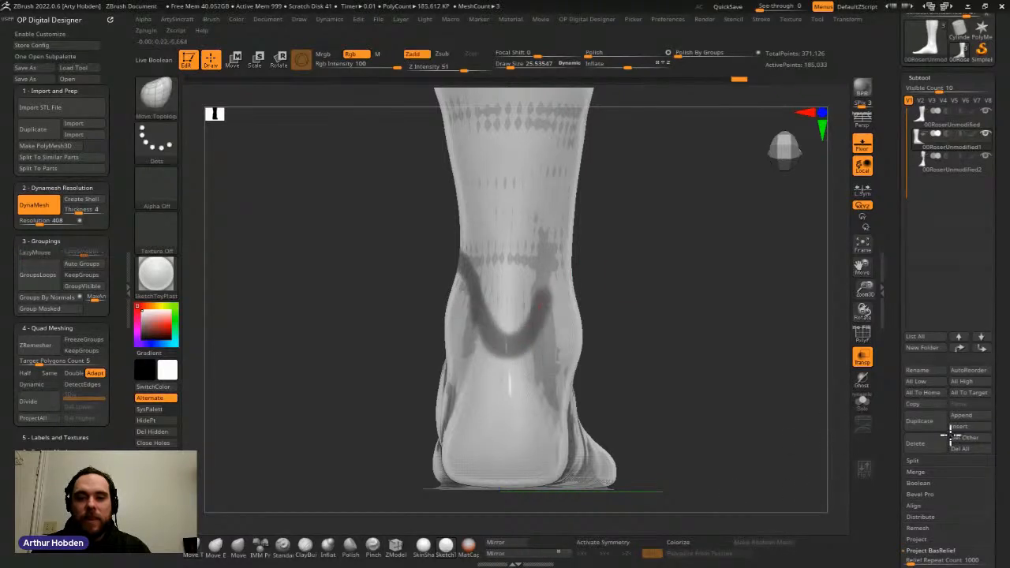
pyautogui.moveTo(815, 444); pyautogui.dragTo(875, 442, button='right')
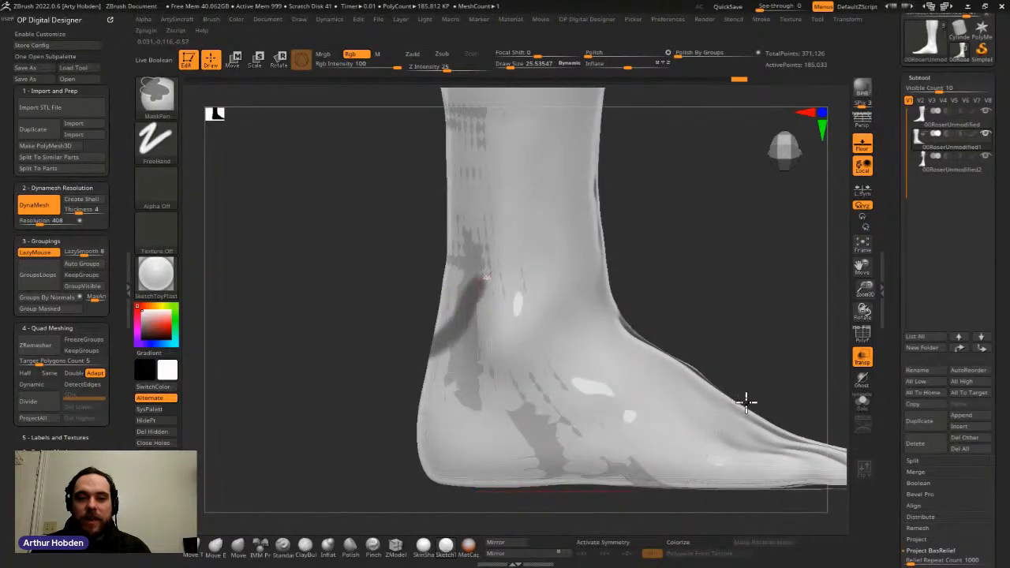
# Step: Arch the mask line over the outer ankle bone and dip it down in front of the bone
pyautogui.keyDown('ctrl'); pyautogui.moveTo(565, 321); pyautogui.dragTo(570, 330); pyautogui.keyUp('ctrl')
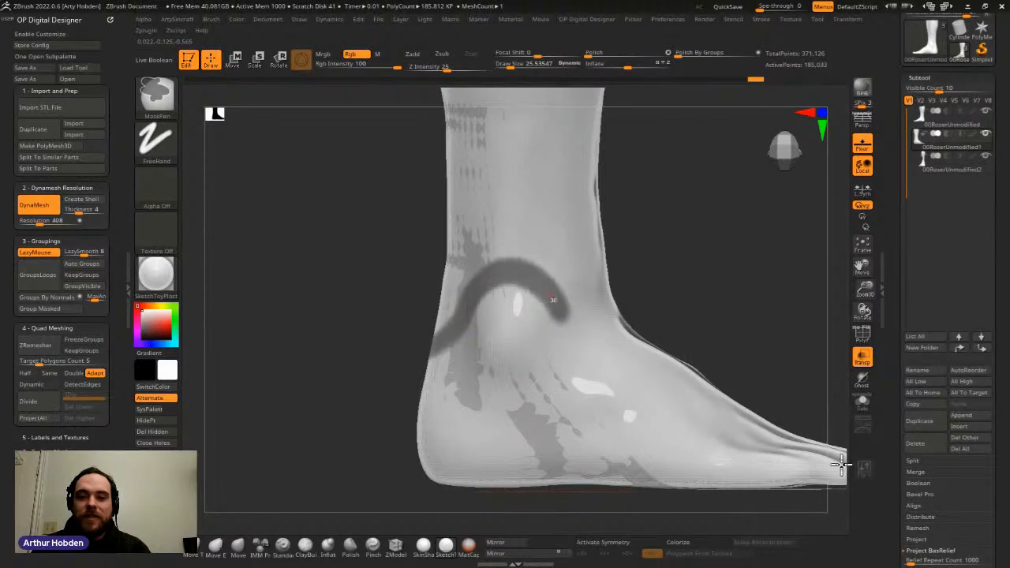
pyautogui.moveTo(845, 532); pyautogui.dragTo(658, 467, button='right')
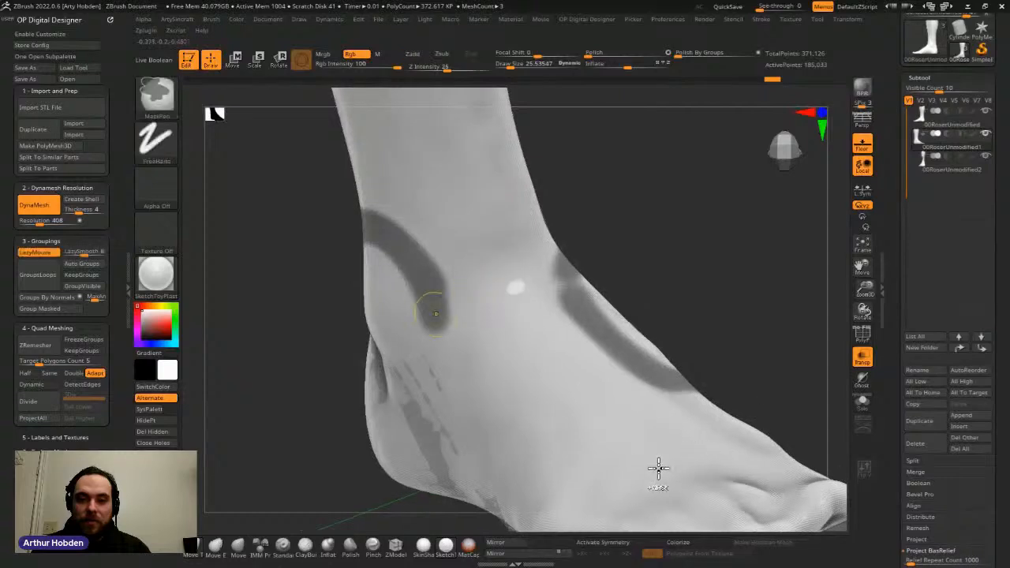
pyautogui.moveTo(434, 321)
pyautogui.keyDown('ctrl'); pyautogui.mouseDown()
pyautogui.moveTo(440, 357)
pyautogui.moveTo(487, 331)
pyautogui.moveTo(509, 291)
pyautogui.mouseUp(); pyautogui.keyUp('ctrl')
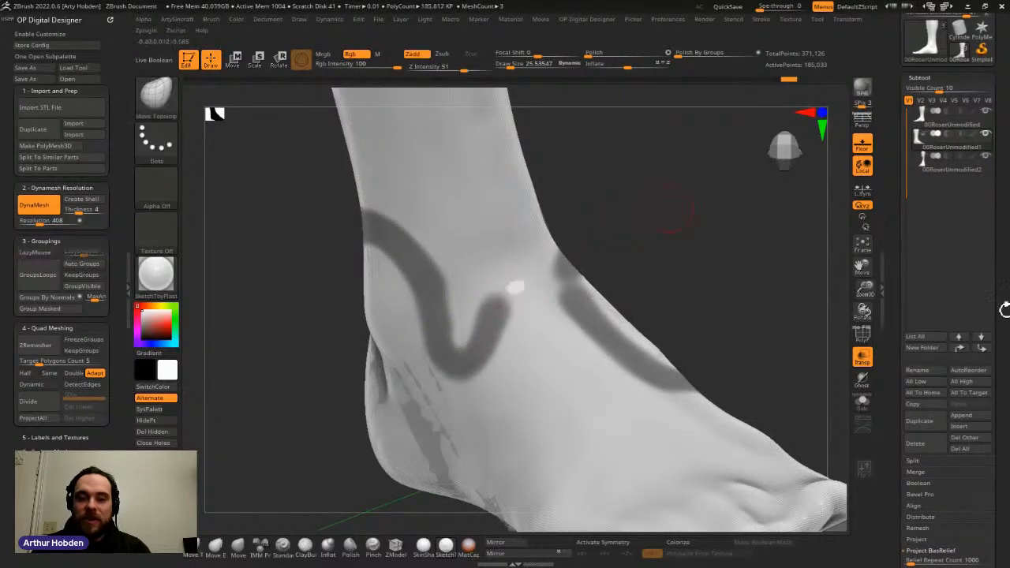
# Step: Mask the line down the outer top of the foot and back to the outer edge of the sole
pyautogui.keyDown('alt'); pyautogui.moveTo(642, 256); pyautogui.dragTo(571, 165, button='right'); pyautogui.keyUp('alt')
pyautogui.press('ctrl')
pyautogui.moveTo(430, 221)
pyautogui.keyDown('ctrl'); pyautogui.mouseDown()
pyautogui.moveTo(474, 259)
pyautogui.moveTo(522, 333)
pyautogui.mouseUp(); pyautogui.keyUp('ctrl')
pyautogui.moveTo(655, 303)
pyautogui.mouseDown(button='right')
pyautogui.moveTo(726, 291)
pyautogui.moveTo(708, 374)
pyautogui.mouseUp(button='right')
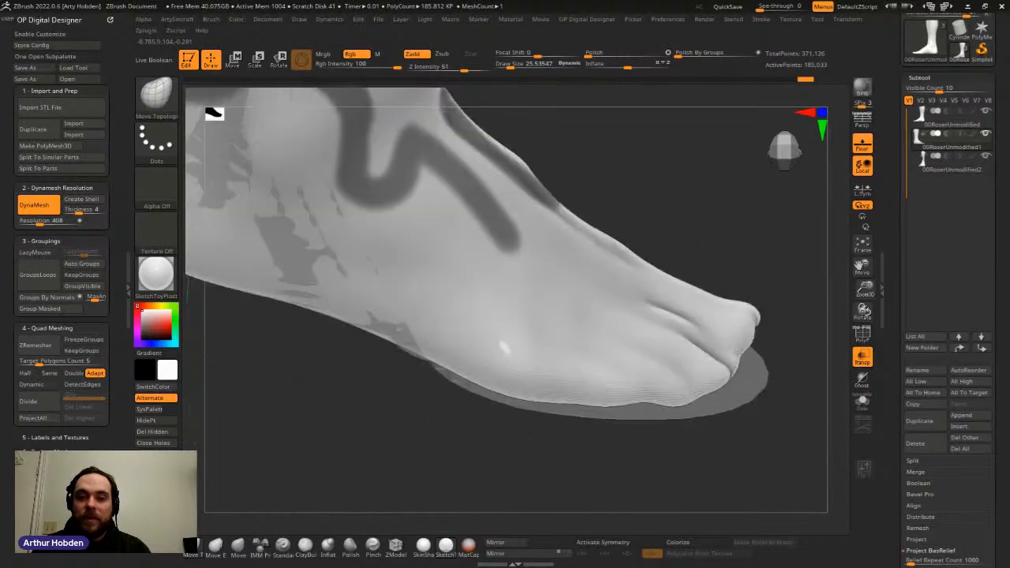
pyautogui.press('ctrl')
pyautogui.moveTo(517, 260)
pyautogui.keyDown('ctrl'); pyautogui.mouseDown()
pyautogui.moveTo(439, 323)
pyautogui.moveTo(410, 369)
pyautogui.mouseUp(); pyautogui.keyUp('ctrl')
pyautogui.moveTo(409, 372)
pyautogui.mouseDown(button='right')
pyautogui.moveTo(403, 340)
pyautogui.moveTo(545, 431)
pyautogui.mouseUp(button='right')
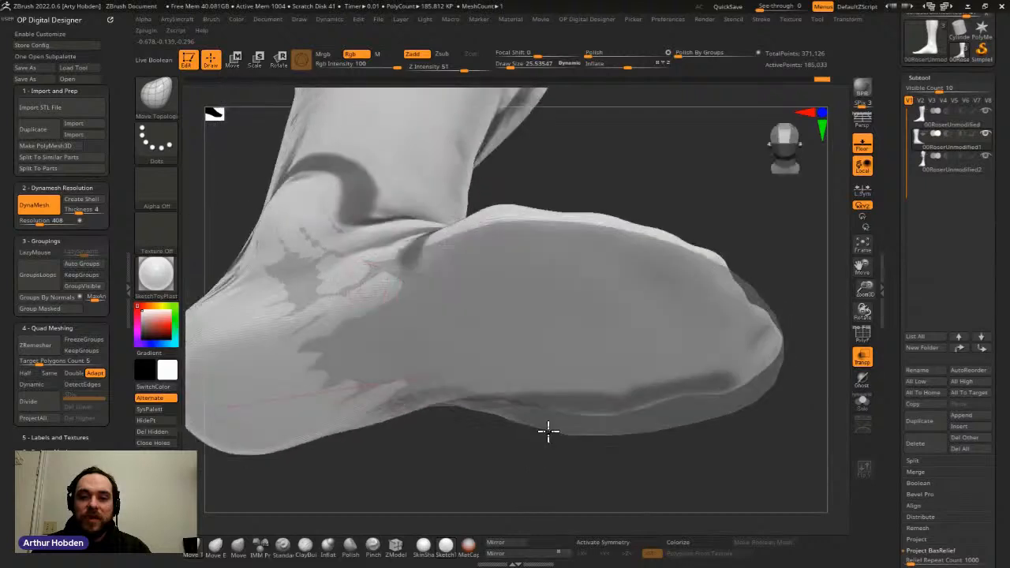
# Step: Mask along the outer edge of the sole and around beneath the toes to close the brace outline
pyautogui.press('ctrl')
pyautogui.moveTo(438, 259)
pyautogui.keyDown('ctrl'); pyautogui.mouseDown()
pyautogui.moveTo(525, 233)
pyautogui.moveTo(604, 236)
pyautogui.moveTo(692, 273)
pyautogui.moveTo(738, 343)
pyautogui.mouseUp(); pyautogui.keyUp('ctrl')
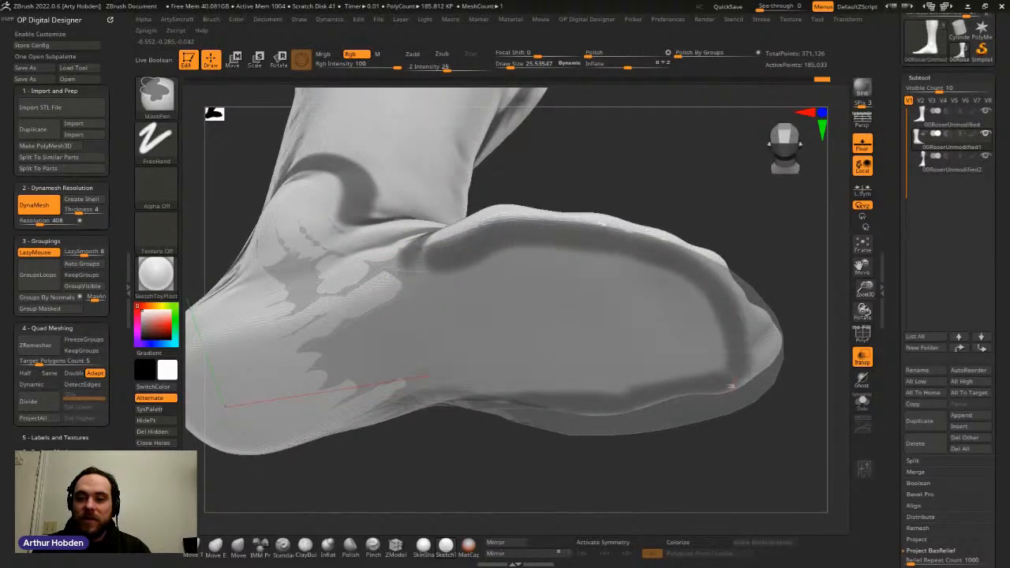
pyautogui.moveTo(821, 284)
pyautogui.mouseDown(button='right')
pyautogui.moveTo(856, 355)
pyautogui.moveTo(986, 481)
pyautogui.moveTo(926, 494)
pyautogui.moveTo(859, 532)
pyautogui.moveTo(500, 442)
pyautogui.moveTo(656, 439)
pyautogui.mouseUp(button='right')
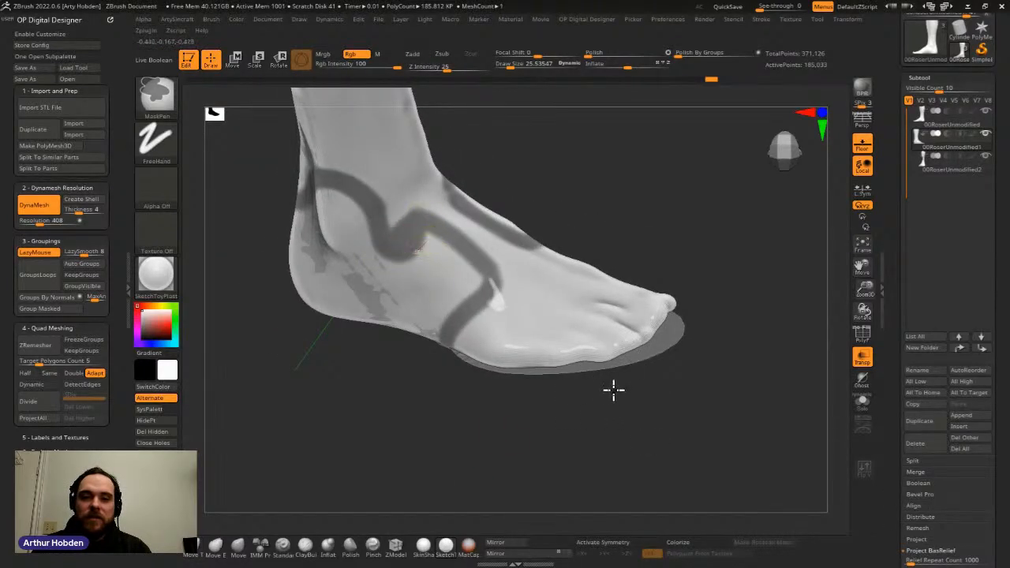
pyautogui.moveTo(575, 417); pyautogui.dragTo(672, 404, button='right')
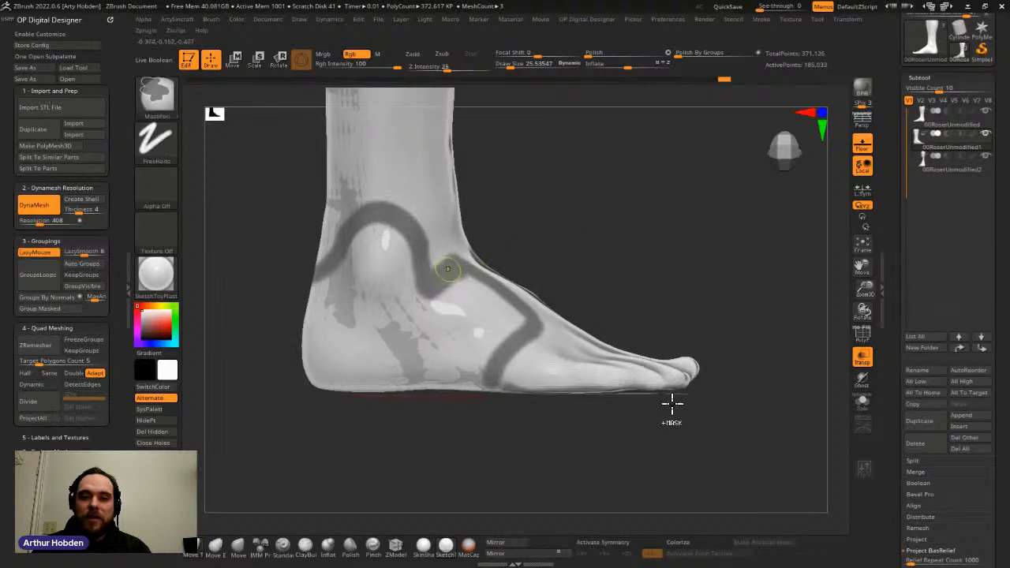
pyautogui.moveTo(608, 392)
pyautogui.mouseDown(button='right')
pyautogui.moveTo(875, 383)
pyautogui.moveTo(717, 384)
pyautogui.mouseUp(button='right')
# Step: Clean up the mask on the inner side and dip the line in front of the inner ankle bone
pyautogui.press('ctrl')
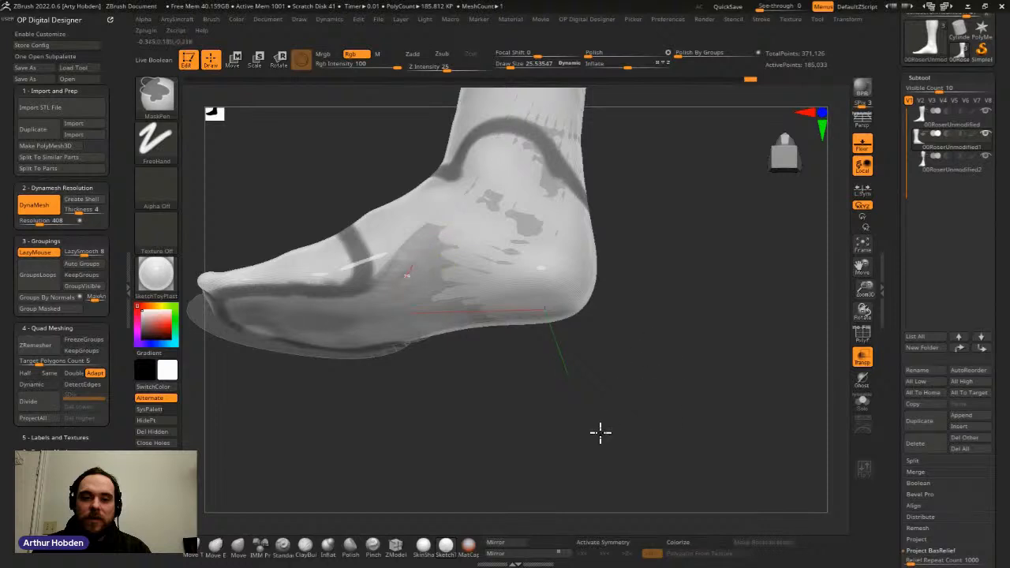
pyautogui.moveTo(540, 484)
pyautogui.mouseDown()
pyautogui.moveTo(417, 300)
pyautogui.moveTo(514, 336)
pyautogui.moveTo(557, 378)
pyautogui.moveTo(568, 302)
pyautogui.mouseUp()
pyautogui.press('ctrl')
pyautogui.hotkey('ctrl', 'alt')
pyautogui.moveTo(738, 367)
pyautogui.mouseDown()
pyautogui.moveTo(926, 334)
pyautogui.moveTo(571, 331)
pyautogui.mouseUp()
pyautogui.press('ctrl')
pyautogui.moveTo(579, 383)
pyautogui.mouseDown()
pyautogui.moveTo(681, 422)
pyautogui.moveTo(602, 337)
pyautogui.mouseUp()
pyautogui.hotkey('ctrl', 'alt')
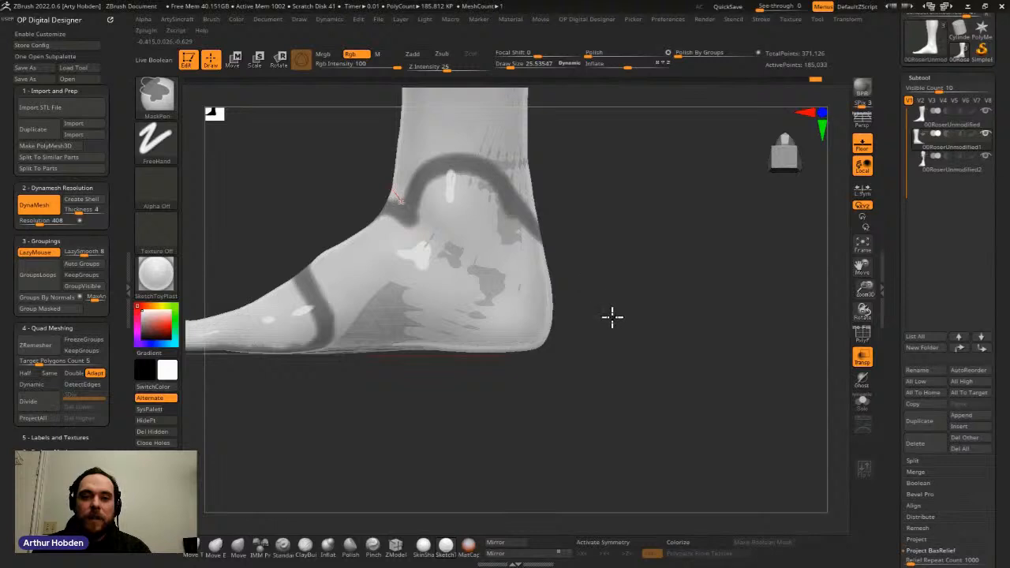
# Step: Touch up the mask across the front of the ankle so the inner dip joins the instep line smoothly
pyautogui.moveTo(374, 158)
pyautogui.mouseDown()
pyautogui.moveTo(476, 242)
pyautogui.moveTo(479, 228)
pyautogui.mouseUp()
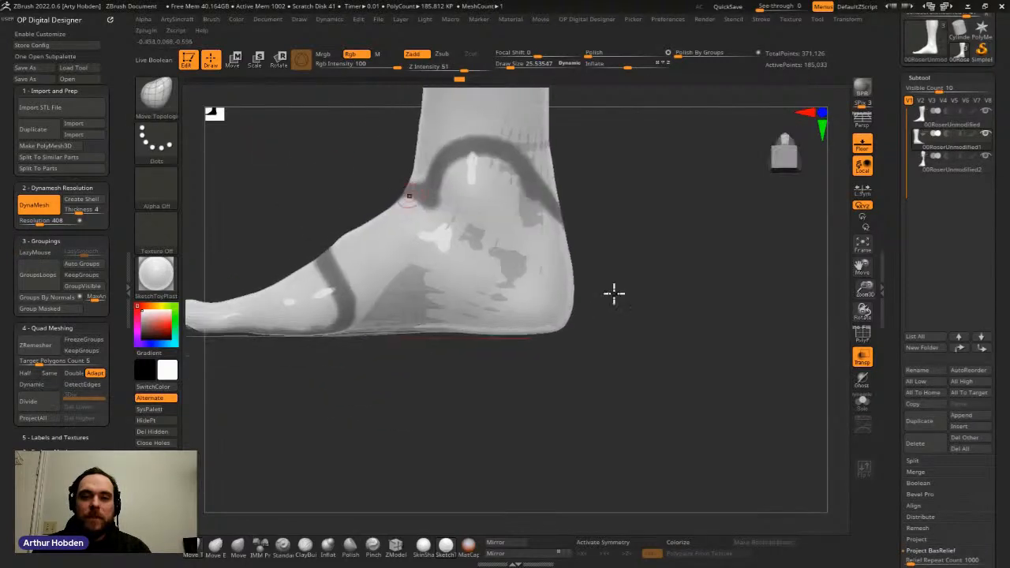
pyautogui.press('ctrl')
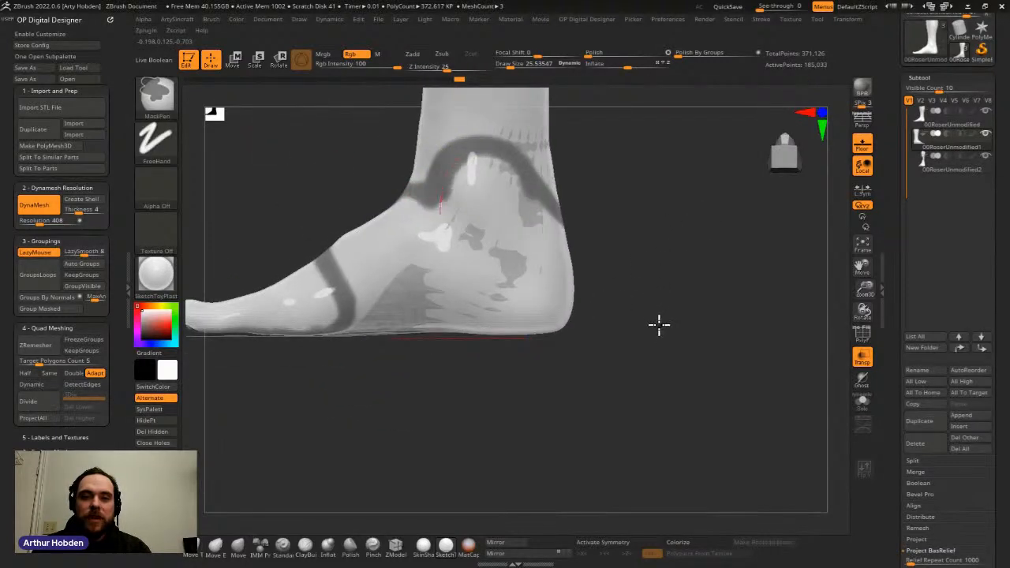
pyautogui.moveTo(637, 308)
pyautogui.mouseDown()
pyautogui.moveTo(489, 205)
pyautogui.moveTo(616, 267)
pyautogui.mouseUp()
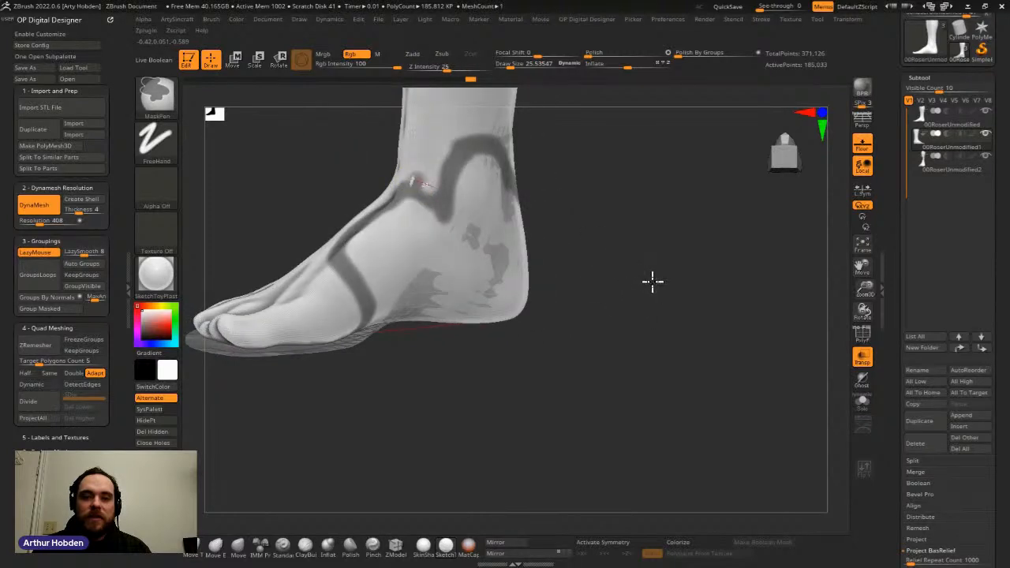
pyautogui.moveTo(628, 341)
pyautogui.mouseDown()
pyautogui.moveTo(428, 218)
pyautogui.moveTo(349, 221)
pyautogui.moveTo(513, 241)
pyautogui.moveTo(421, 232)
pyautogui.moveTo(338, 253)
pyautogui.moveTo(440, 224)
pyautogui.moveTo(316, 158)
pyautogui.moveTo(482, 248)
pyautogui.moveTo(489, 236)
pyautogui.moveTo(436, 212)
pyautogui.moveTo(576, 238)
pyautogui.mouseUp()
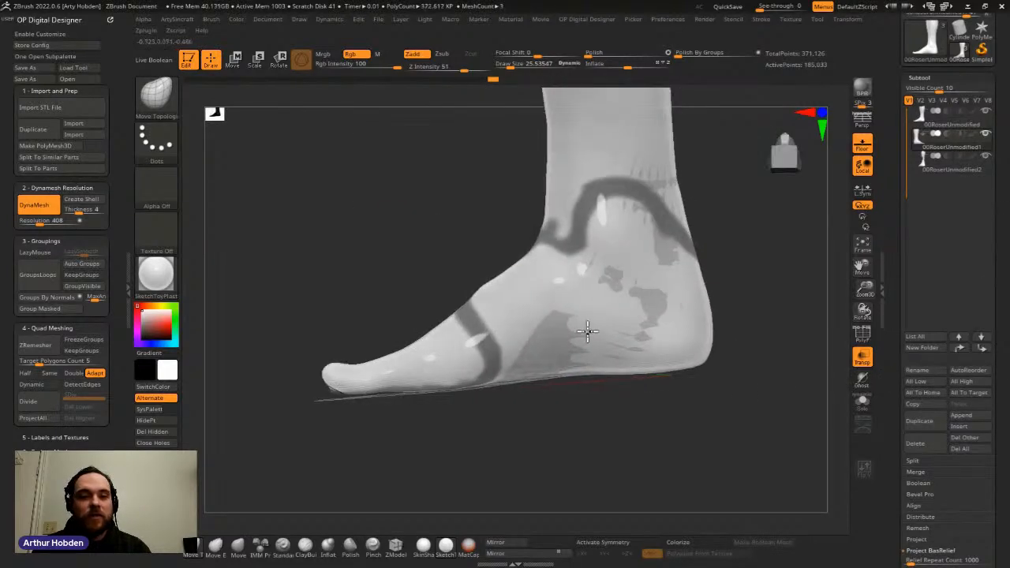
pyautogui.moveTo(591, 331); pyautogui.dragTo(656, 249)
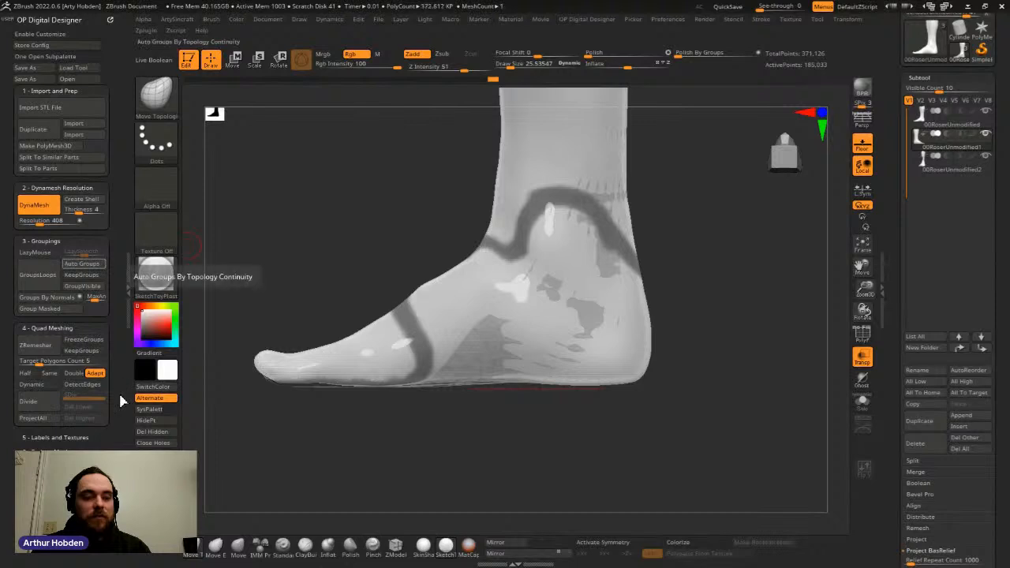
# Step: Sharpen the painted mask and turn the masked outline band into its own polygroup
pyautogui.keyDown('ctrl'); pyautogui.click(369, 209); pyautogui.keyUp('ctrl')
pyautogui.moveTo(370, 209)
pyautogui.keyDown('alt'); pyautogui.mouseDown()
pyautogui.moveTo(348, 209)
pyautogui.moveTo(372, 169)
pyautogui.moveTo(371, 190)
pyautogui.mouseUp(); pyautogui.keyUp('alt')
pyautogui.keyDown('ctrl'); pyautogui.keyDown('shift'); pyautogui.click(527, 148); pyautogui.keyUp('shift'); pyautogui.keyUp('ctrl')
pyautogui.keyDown('alt'); pyautogui.moveTo(513, 234); pyautogui.dragTo(535, 285, button='right'); pyautogui.keyUp('alt')
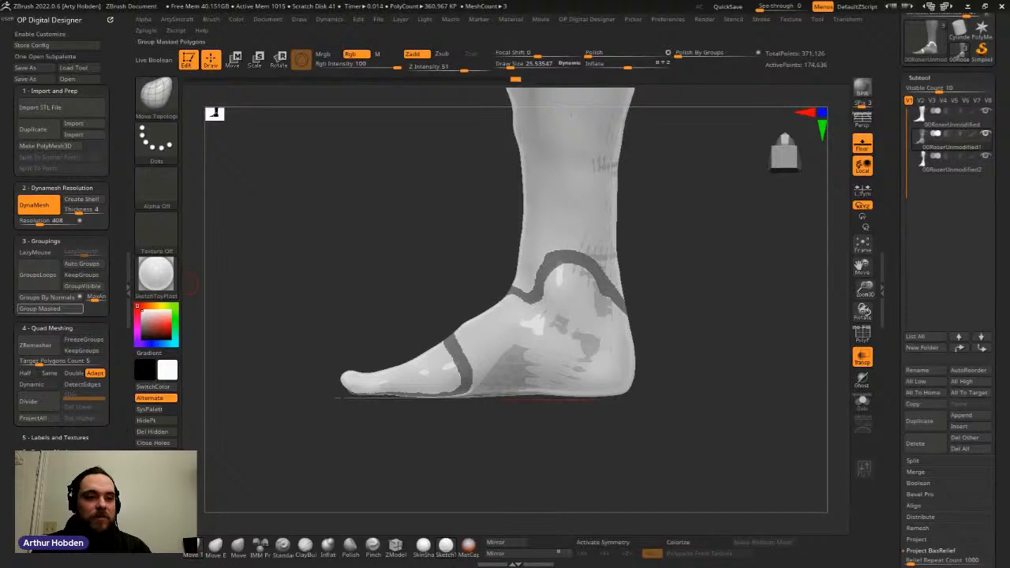
pyautogui.keyDown('ctrl'); pyautogui.keyDown('shift'); pyautogui.click(641, 327); pyautogui.keyUp('shift'); pyautogui.keyUp('ctrl')
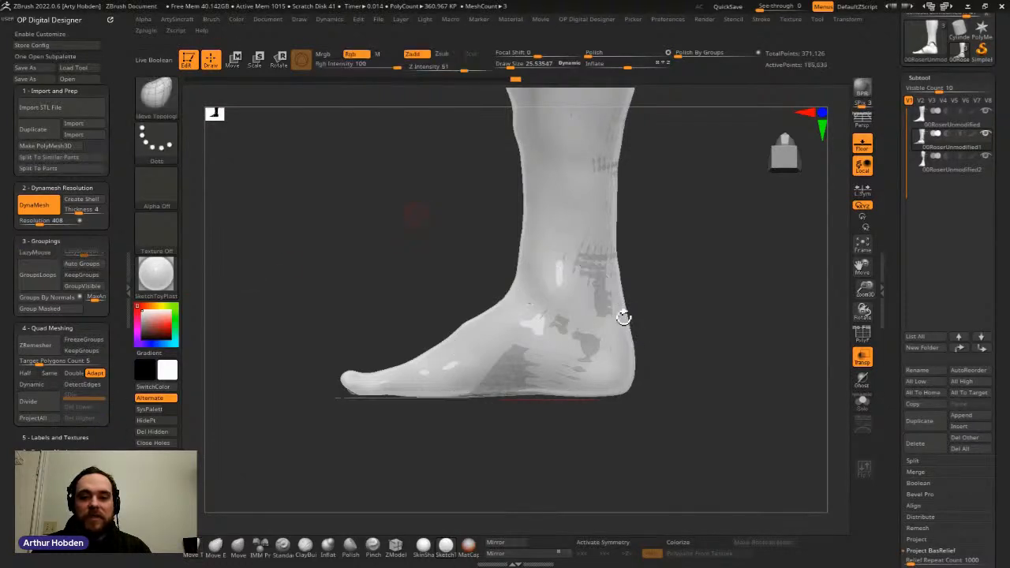
# Step: Isolate the foot section enclosed by the outline band and delete the hidden leg and toe geometry
pyautogui.hotkey('ctrl', 'shift', 'z')
pyautogui.hotkey('ctrl', 'shift', 'z')
pyautogui.keyDown('alt'); pyautogui.moveTo(655, 339); pyautogui.dragTo(644, 294, button='right'); pyautogui.keyUp('alt')
pyautogui.click(152, 432)
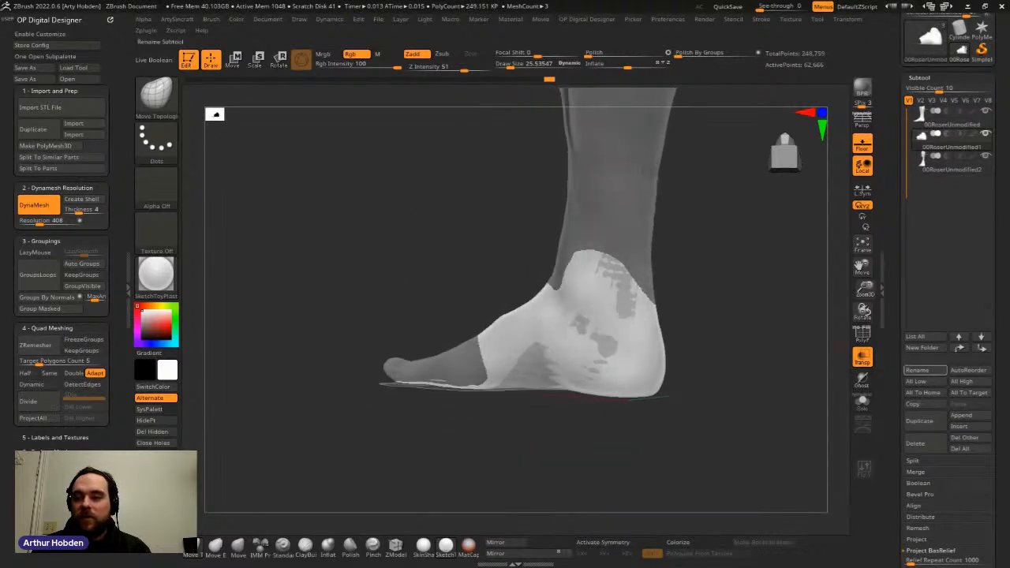
# Step: Show the wireframe on the trimmed brace section and ZRemesh it with KeepGroups enabled
pyautogui.keyDown('ctrl'); pyautogui.moveTo(838, 347); pyautogui.dragTo(775, 286, button='right'); pyautogui.keyUp('ctrl')
pyautogui.keyDown('alt'); pyautogui.moveTo(742, 329); pyautogui.dragTo(768, 296, button='right'); pyautogui.keyUp('alt')
pyautogui.click(862, 334)
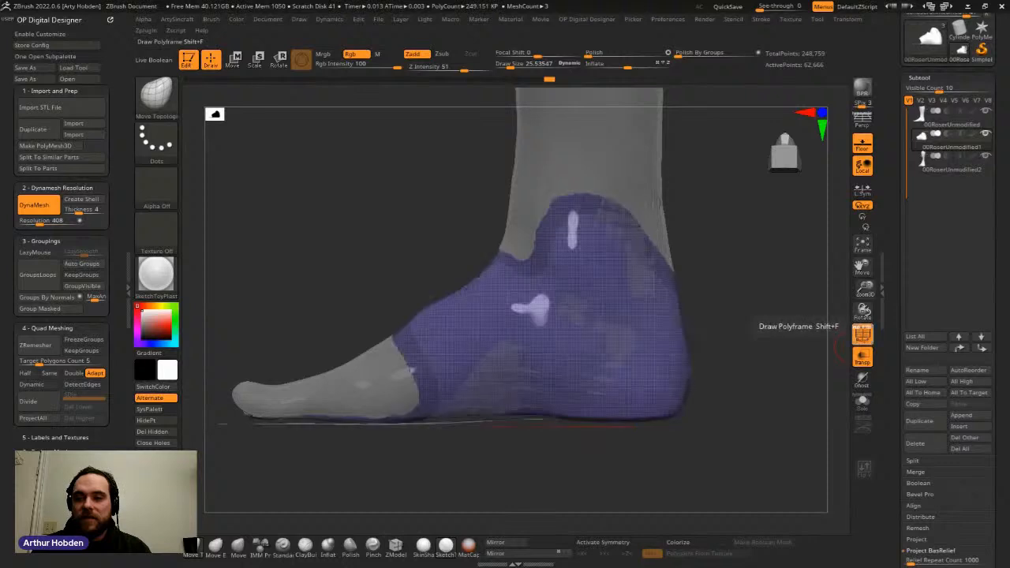
pyautogui.moveTo(716, 236); pyautogui.dragTo(403, 413, button='right')
pyautogui.keyDown('alt'); pyautogui.moveTo(746, 83); pyautogui.dragTo(718, 94, button='right'); pyautogui.keyUp('alt')
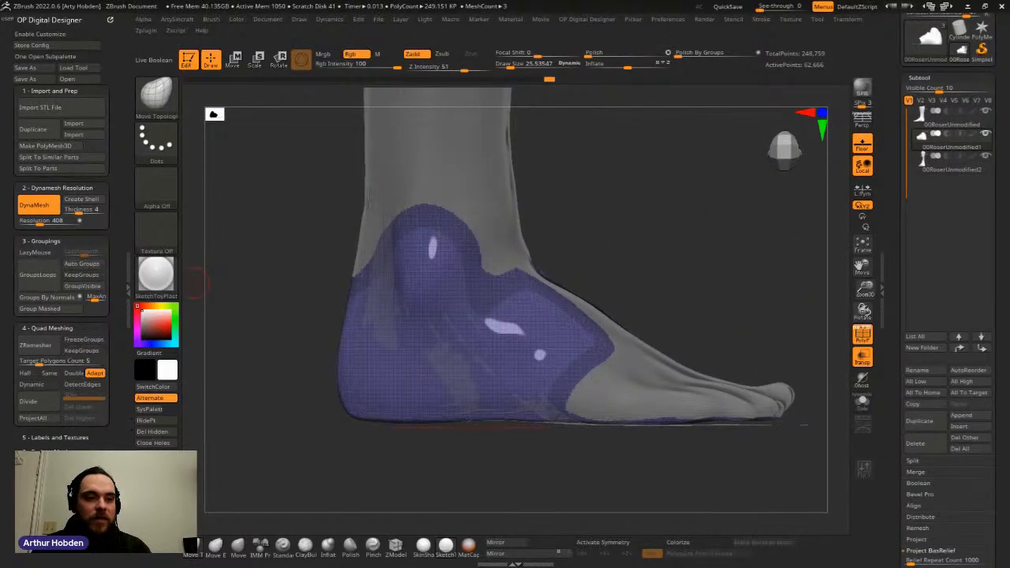
pyautogui.click(83, 350)
pyautogui.click(155, 374)
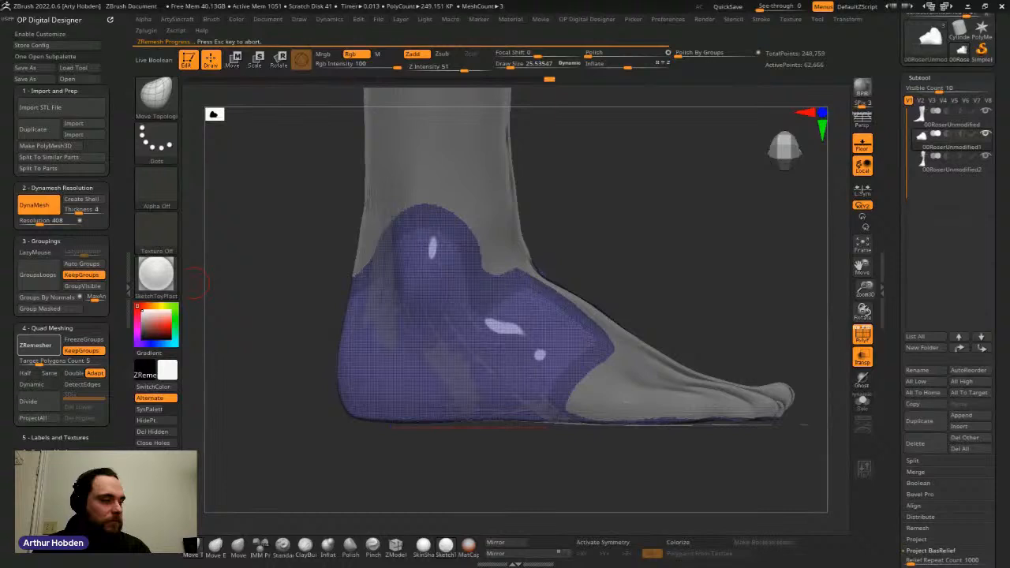
# Step: Set ZRemesher to Half and remesh the trimmed brace repeatedly to coarsen its topology
pyautogui.moveTo(684, 248); pyautogui.dragTo(599, 243)
pyautogui.keyDown('alt'); pyautogui.moveTo(431, 280); pyautogui.dragTo(479, 287); pyautogui.keyUp('alt')
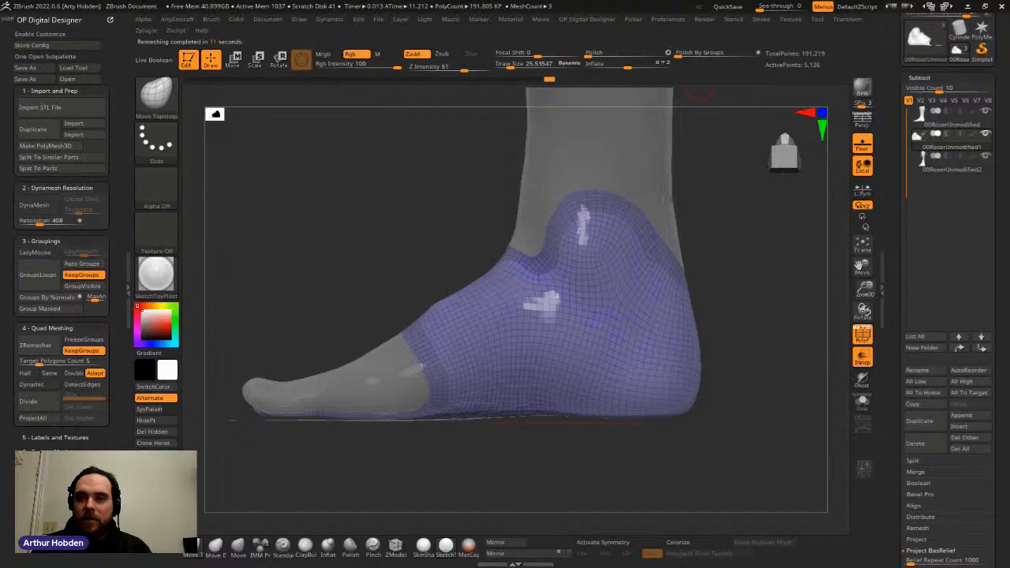
pyautogui.moveTo(654, 292)
pyautogui.mouseDown()
pyautogui.moveTo(734, 331)
pyautogui.moveTo(658, 311)
pyautogui.moveTo(638, 293)
pyautogui.moveTo(655, 284)
pyautogui.mouseUp()
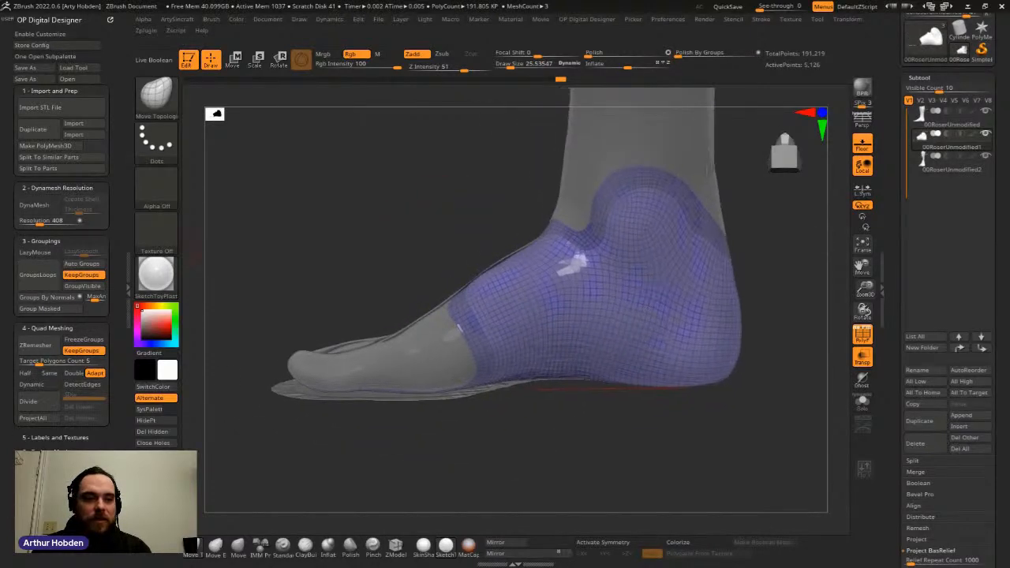
pyautogui.click(25, 372)
pyautogui.click(35, 345)
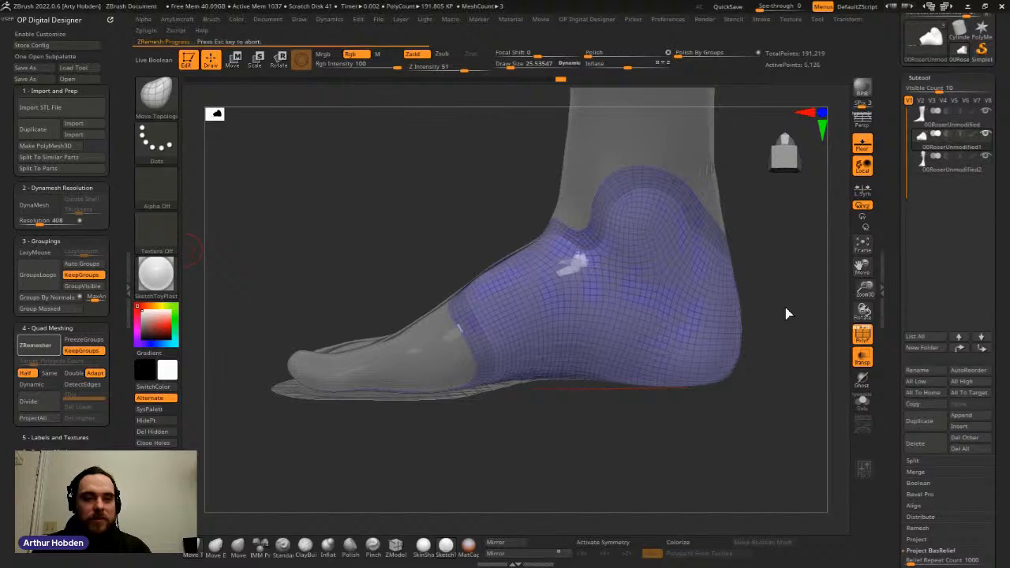
pyautogui.moveTo(620, 304); pyautogui.dragTo(432, 308, button='right')
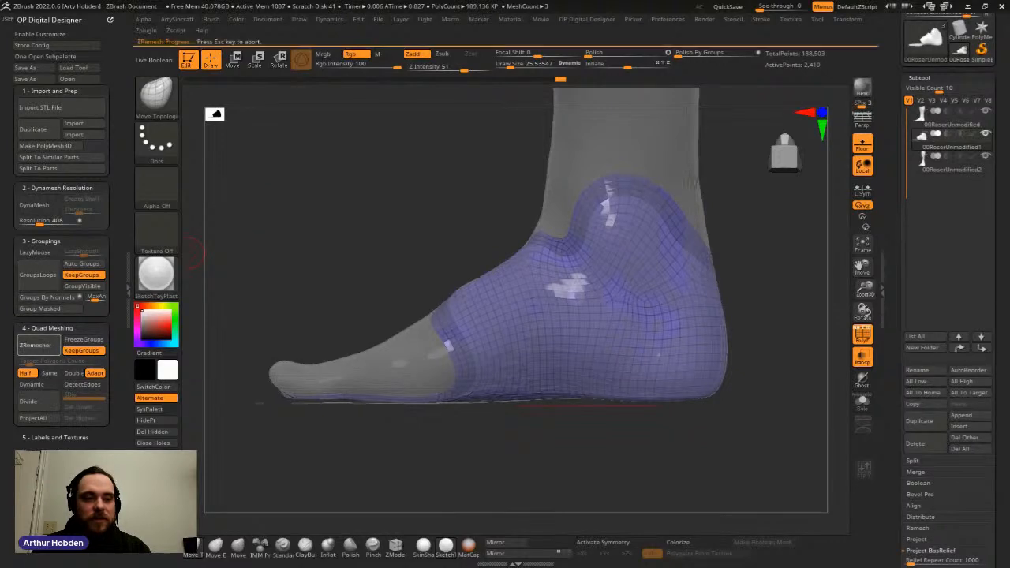
# Step: Examine the remeshed brace section around the heel, ankle and instep against the leg scan
pyautogui.moveTo(598, 334)
pyautogui.mouseDown(button='right')
pyautogui.moveTo(566, 276)
pyautogui.moveTo(578, 329)
pyautogui.moveTo(618, 386)
pyautogui.moveTo(597, 355)
pyautogui.moveTo(615, 293)
pyautogui.moveTo(715, 300)
pyautogui.mouseUp(button='right')
pyautogui.moveTo(477, 200); pyautogui.dragTo(487, 200)
pyautogui.moveTo(790, 359); pyautogui.dragTo(832, 422, button='right')
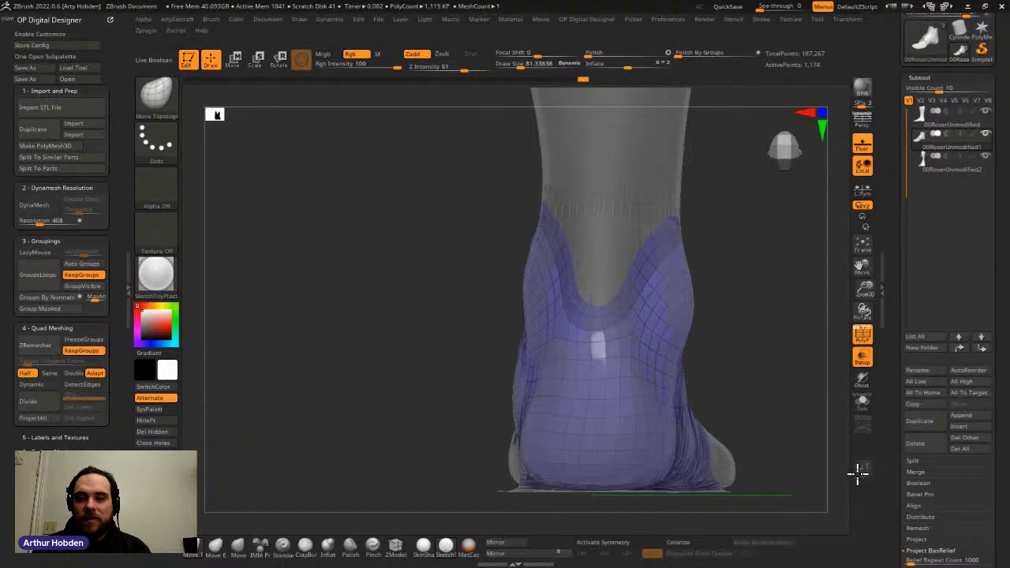
pyautogui.moveTo(859, 471); pyautogui.dragTo(799, 454, button='right')
pyautogui.moveTo(939, 465); pyautogui.dragTo(988, 372, button='right')
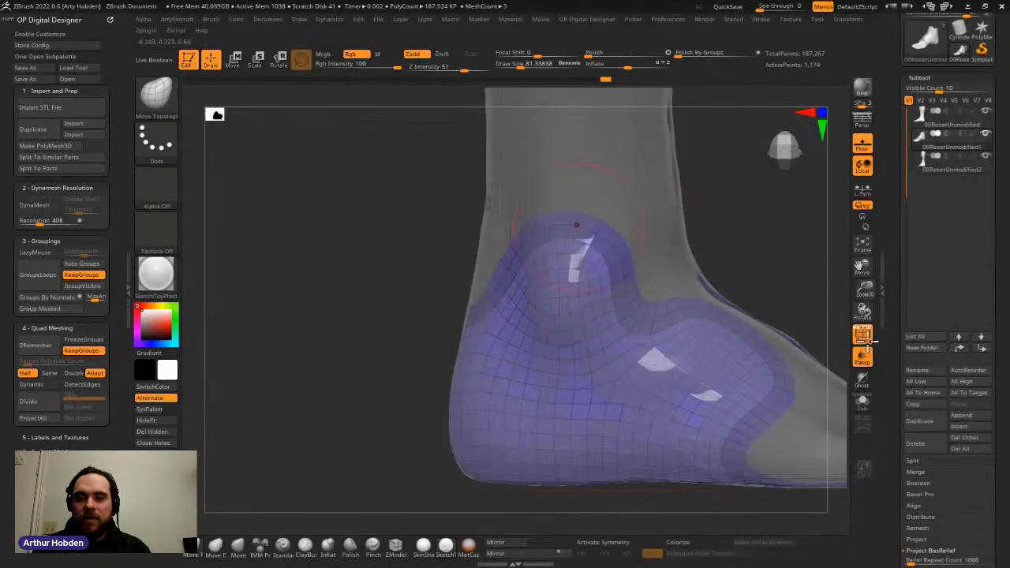
pyautogui.moveTo(848, 364); pyautogui.dragTo(403, 292, button='right')
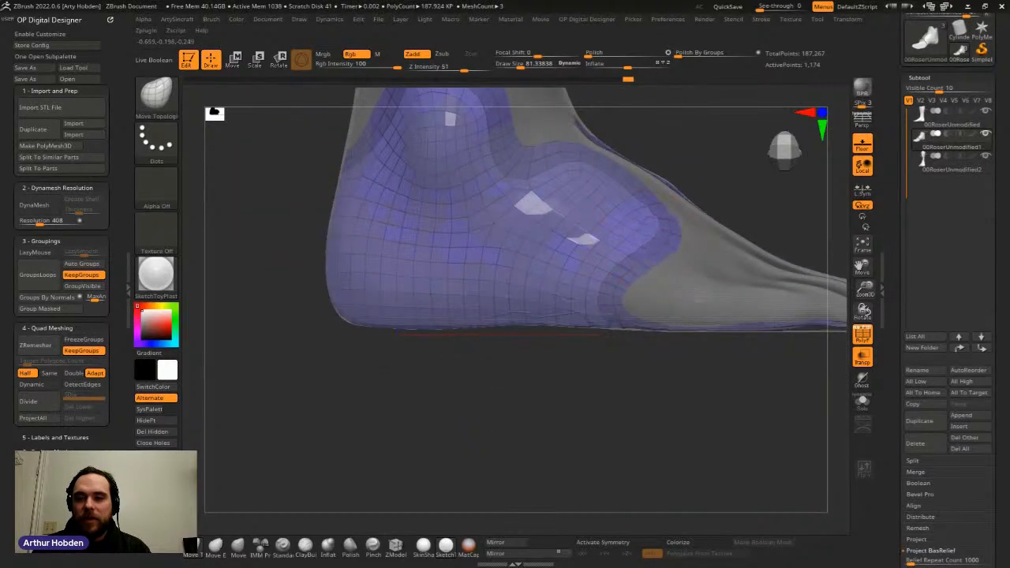
pyautogui.moveTo(832, 127); pyautogui.dragTo(679, 246, button='right')
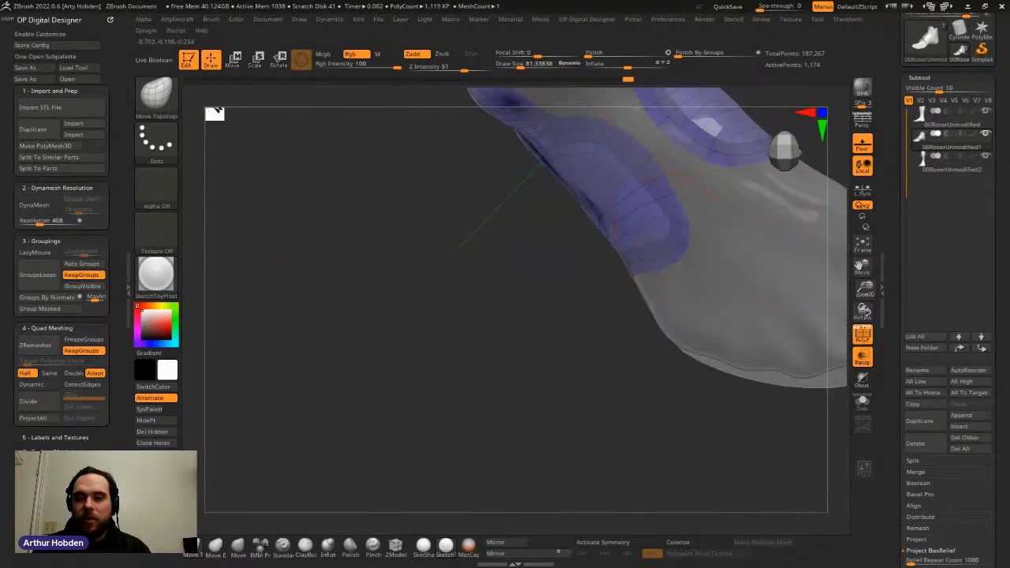
pyautogui.moveTo(782, 397); pyautogui.dragTo(990, 427, button='right')
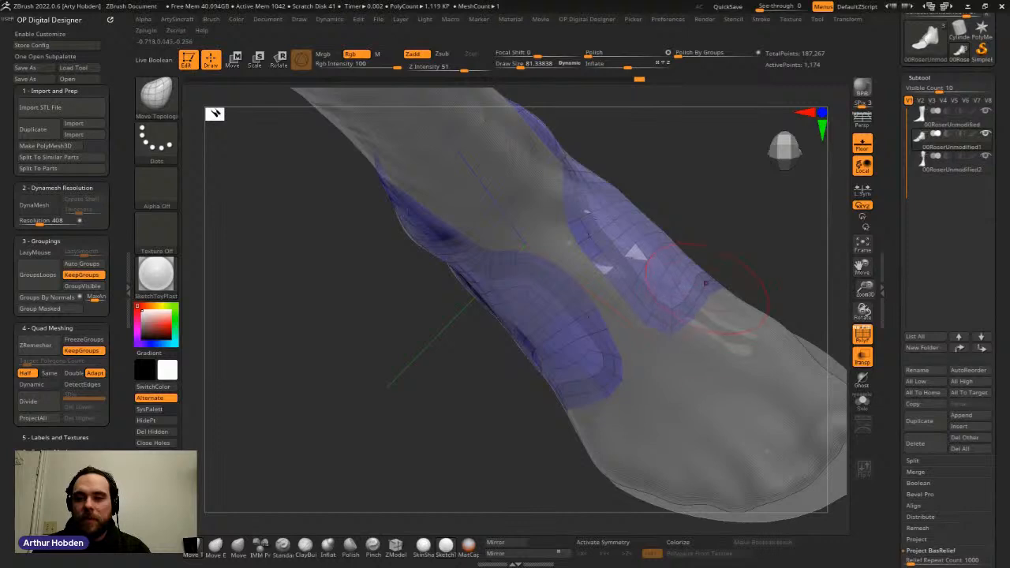
pyautogui.moveTo(839, 337)
pyautogui.mouseDown(button='right')
pyautogui.moveTo(694, 299)
pyautogui.moveTo(190, 363)
pyautogui.moveTo(500, 466)
pyautogui.moveTo(372, 324)
pyautogui.moveTo(463, 388)
pyautogui.moveTo(494, 363)
pyautogui.moveTo(424, 367)
pyautogui.moveTo(439, 284)
pyautogui.moveTo(433, 210)
pyautogui.moveTo(417, 203)
pyautogui.moveTo(424, 194)
pyautogui.moveTo(419, 352)
pyautogui.moveTo(298, 287)
pyautogui.moveTo(621, 466)
pyautogui.moveTo(473, 386)
pyautogui.moveTo(305, 348)
pyautogui.mouseUp(button='right')
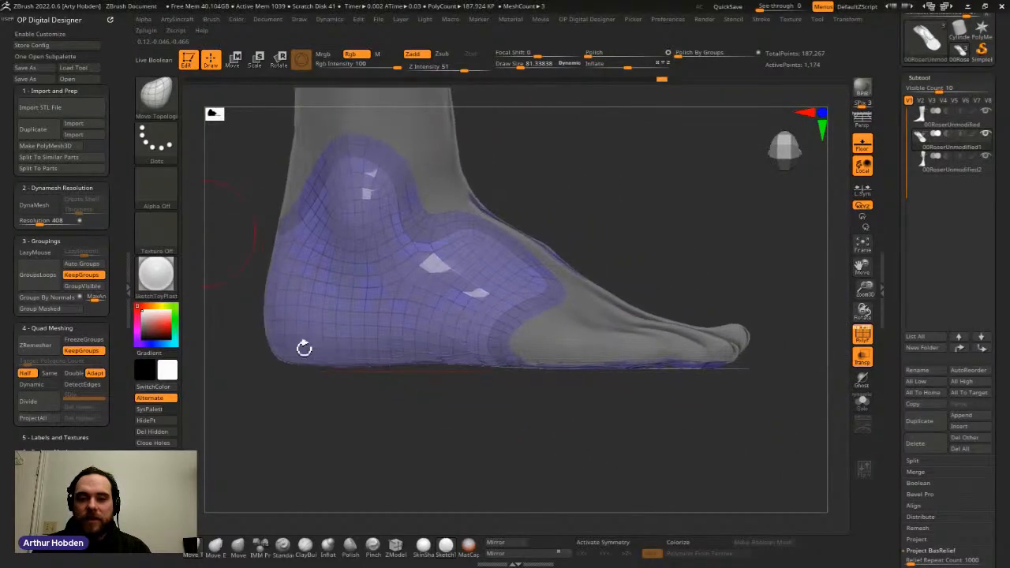
# Step: Use a rectangular mask to separate the front sole plate, show only the foot section and bring up the Move gizmo
pyautogui.keyDown('ctrl'); pyautogui.moveTo(771, 412); pyautogui.dragTo(521, 343); pyautogui.keyUp('ctrl')
pyautogui.moveTo(522, 343); pyautogui.dragTo(259, 476, button='right')
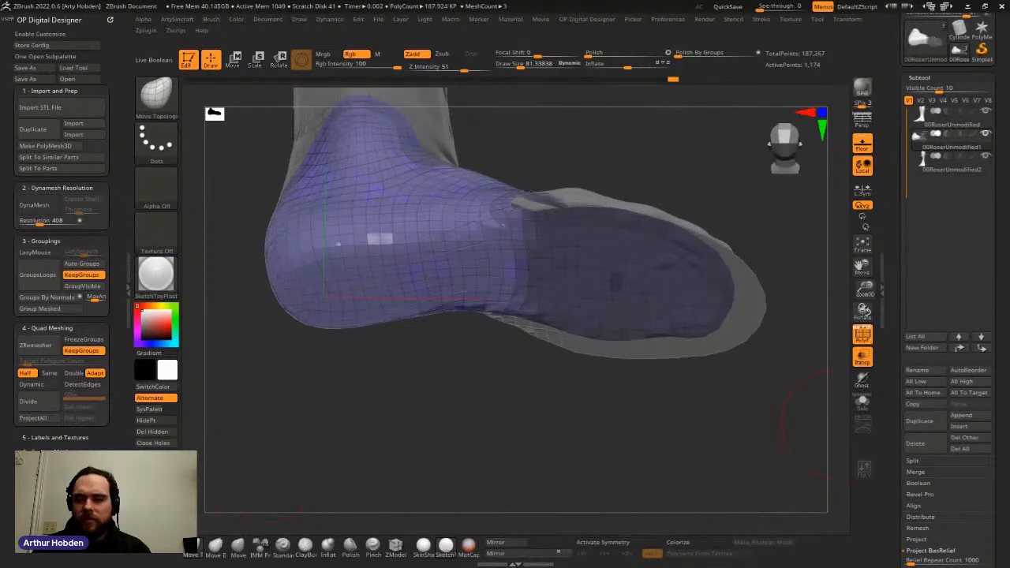
pyautogui.click(862, 403)
pyautogui.moveTo(796, 399)
pyautogui.mouseDown(button='right')
pyautogui.moveTo(746, 446)
pyautogui.moveTo(811, 464)
pyautogui.moveTo(801, 382)
pyautogui.moveTo(744, 318)
pyautogui.moveTo(597, 259)
pyautogui.mouseUp(button='right')
pyautogui.press('w')
pyautogui.moveTo(724, 369)
pyautogui.mouseDown(button='right')
pyautogui.moveTo(734, 418)
pyautogui.moveTo(888, 311)
pyautogui.mouseUp(button='right')
pyautogui.moveTo(749, 315); pyautogui.dragTo(749, 394, button='right')
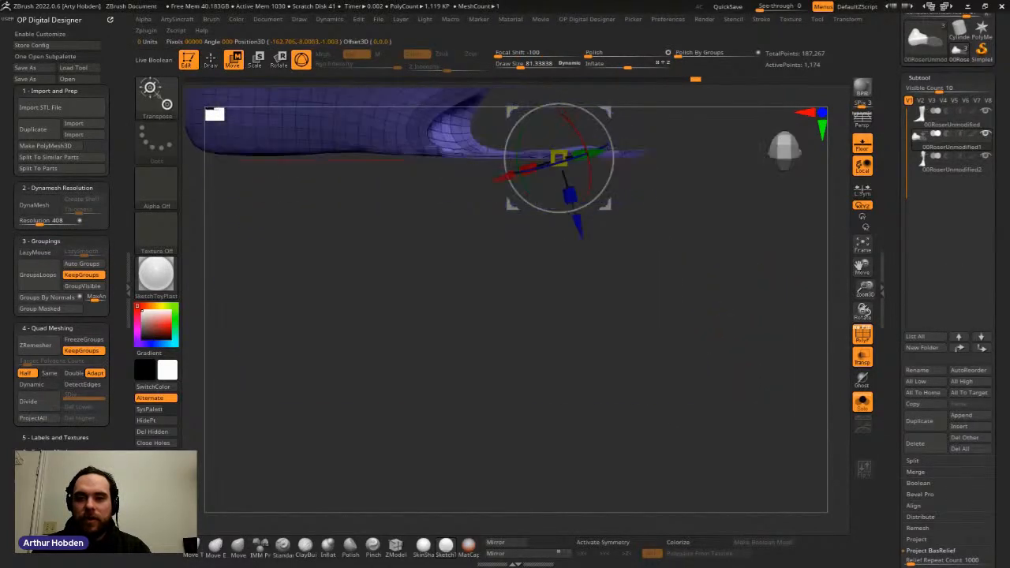
# Step: Align the gizmo on the front sole plate, try to squash the plate vertically and undo the change
pyautogui.keyDown('alt'); pyautogui.moveTo(671, 276); pyautogui.dragTo(779, 434, button='right'); pyautogui.keyUp('alt')
pyautogui.keyDown('alt'); pyautogui.click(687, 219); pyautogui.keyUp('alt')
pyautogui.keyDown('alt'); pyautogui.moveTo(741, 355); pyautogui.dragTo(691, 357, button='right'); pyautogui.keyUp('alt')
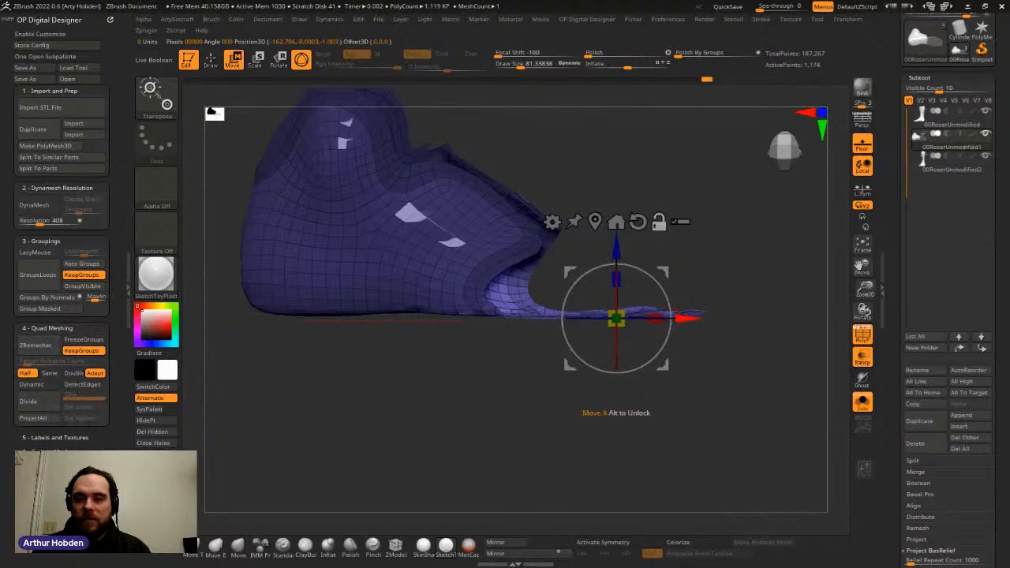
pyautogui.keyDown('alt'); pyautogui.moveTo(686, 318); pyautogui.dragTo(664, 318); pyautogui.keyUp('alt')
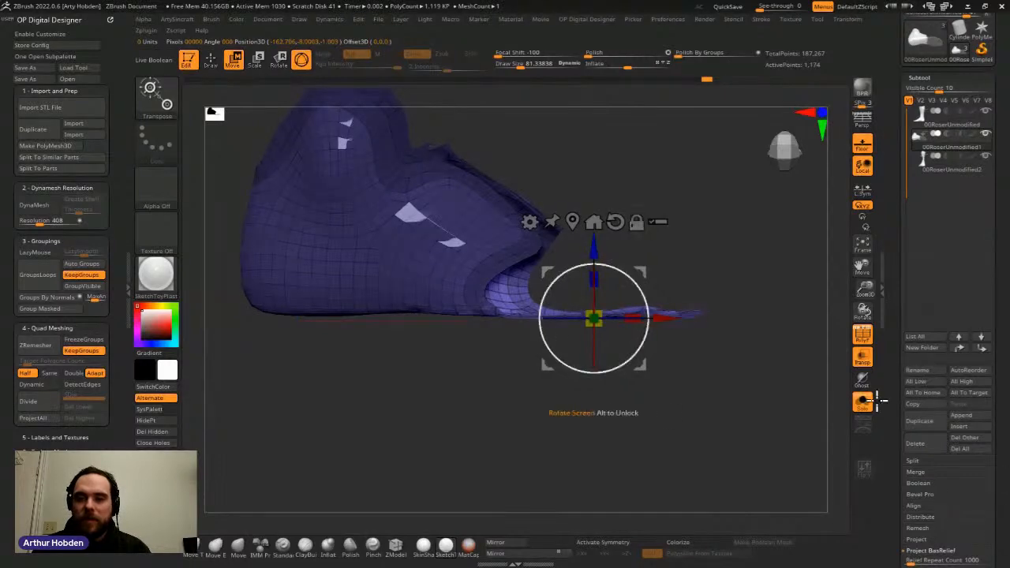
pyautogui.moveTo(590, 282); pyautogui.dragTo(589, 343)
pyautogui.hotkey('ctrl', 'z')
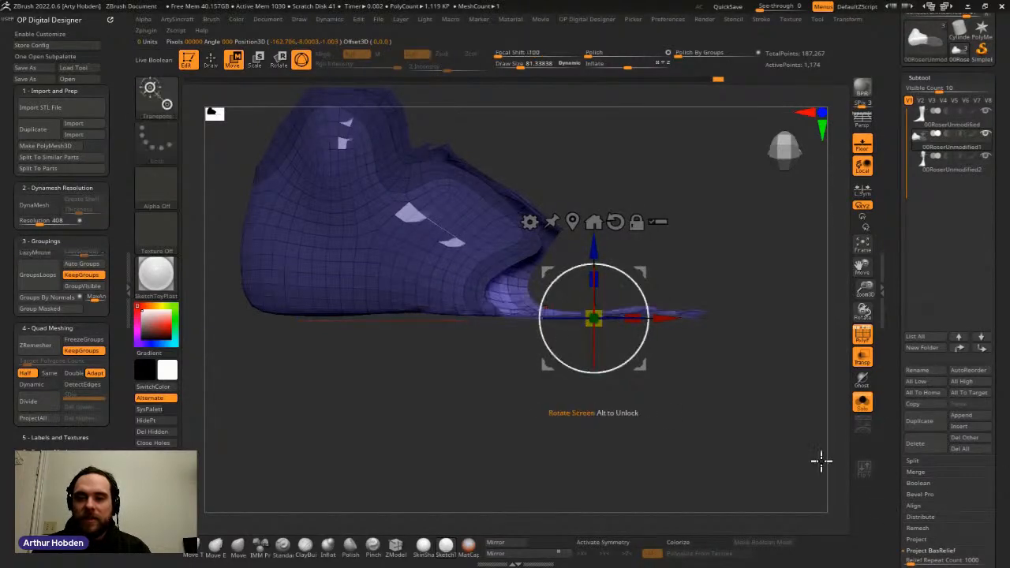
# Step: Remask the foot section so only the front sole plate stays free, and realign the gizmo on the plate
pyautogui.keyDown('ctrl'); pyautogui.moveTo(643, 198); pyautogui.dragTo(694, 236); pyautogui.keyUp('ctrl')
pyautogui.keyDown('ctrl'); pyautogui.moveTo(766, 404); pyautogui.dragTo(531, 290); pyautogui.keyUp('ctrl')
pyautogui.keyDown('ctrl'); pyautogui.moveTo(796, 433); pyautogui.dragTo(863, 452); pyautogui.keyUp('ctrl')
pyautogui.moveTo(593, 318)
pyautogui.keyDown('alt'); pyautogui.mouseDown()
pyautogui.moveTo(656, 295)
pyautogui.moveTo(594, 318)
pyautogui.mouseUp(); pyautogui.keyUp('alt')
pyautogui.keyDown('shift'); pyautogui.moveTo(594, 318); pyautogui.dragTo(603, 256, button='right'); pyautogui.keyUp('shift')
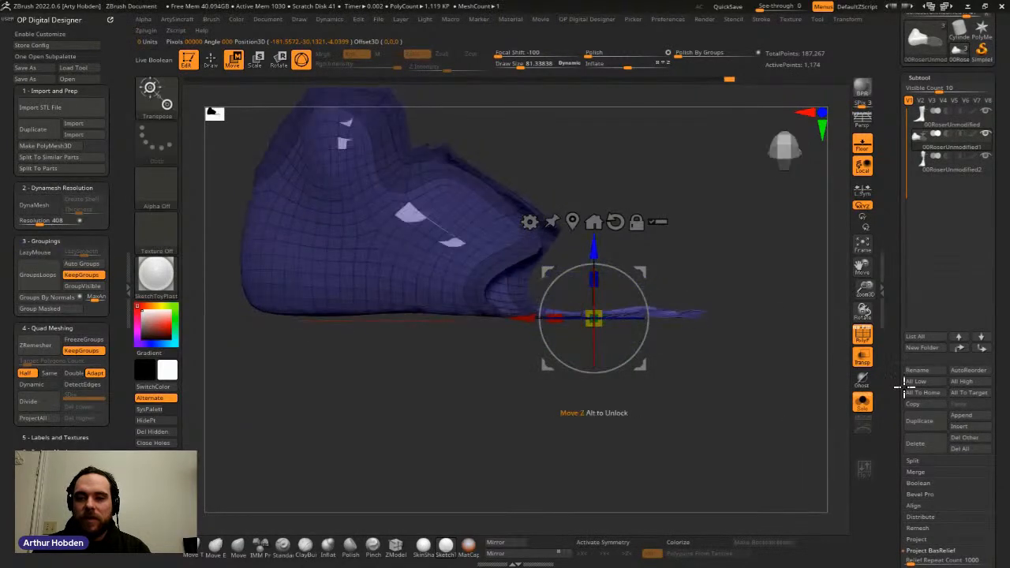
pyautogui.keyDown('shift'); pyautogui.moveTo(874, 533); pyautogui.dragTo(874, 554); pyautogui.keyUp('shift')
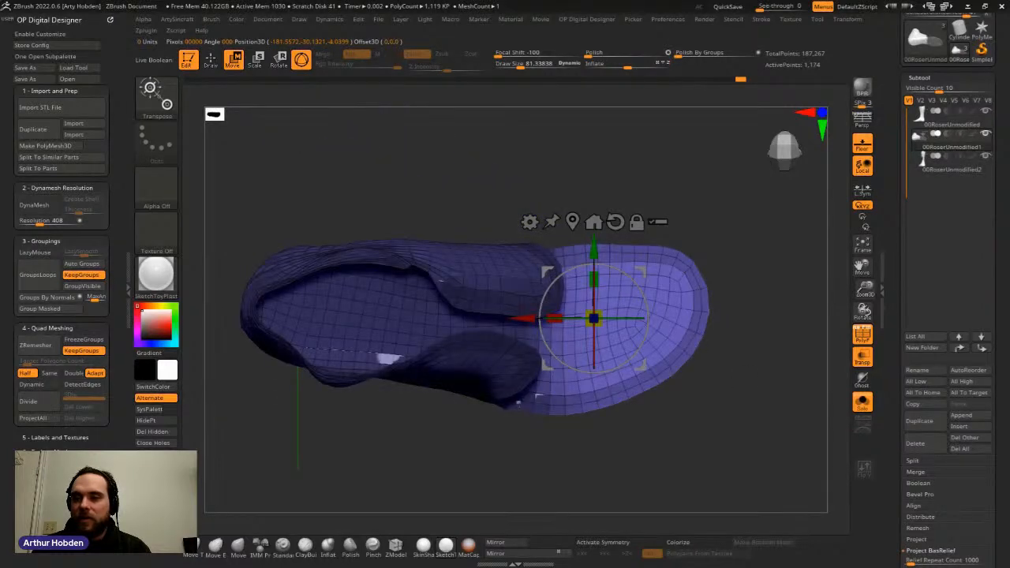
# Step: Show all subtools except the leg scan and compare the foot section's sole plate and sides with the outer brace shell
pyautogui.click(862, 401)
pyautogui.click(985, 111)
pyautogui.keyDown('alt'); pyautogui.moveTo(734, 511); pyautogui.dragTo(699, 487, button='right'); pyautogui.keyUp('alt')
pyautogui.moveTo(780, 439); pyautogui.dragTo(753, 442)
pyautogui.moveTo(835, 381)
pyautogui.mouseDown()
pyautogui.moveTo(841, 323)
pyautogui.moveTo(820, 383)
pyautogui.moveTo(829, 368)
pyautogui.mouseUp()
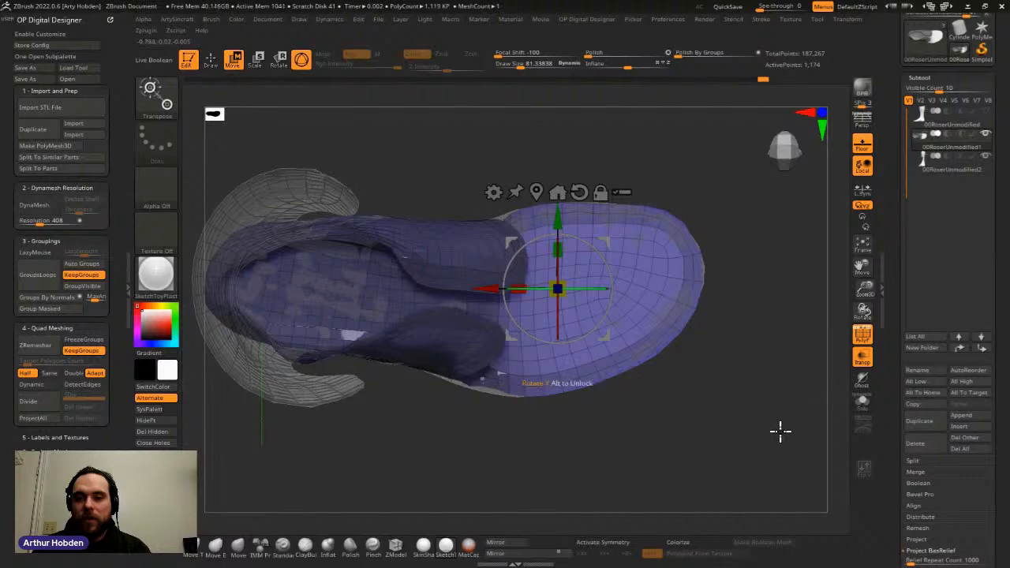
pyautogui.moveTo(782, 431); pyautogui.dragTo(733, 452)
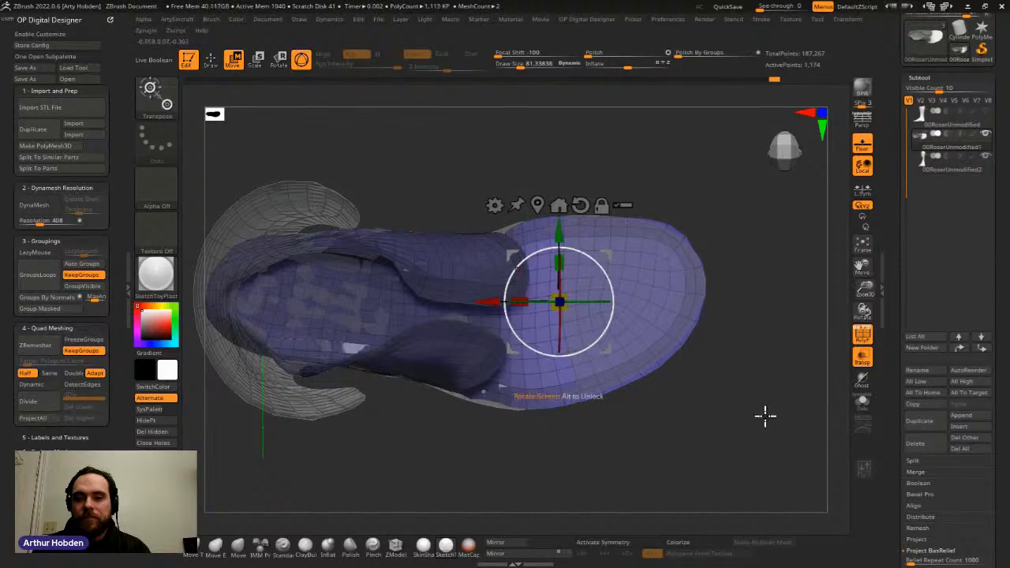
pyautogui.moveTo(832, 387)
pyautogui.mouseDown()
pyautogui.moveTo(788, 324)
pyautogui.moveTo(750, 307)
pyautogui.mouseUp()
pyautogui.press('q')
pyautogui.moveTo(717, 383); pyautogui.dragTo(568, 382)
pyautogui.moveTo(201, 251)
pyautogui.mouseDown()
pyautogui.moveTo(300, 260)
pyautogui.moveTo(579, 244)
pyautogui.moveTo(807, 150)
pyautogui.moveTo(452, 347)
pyautogui.moveTo(678, 376)
pyautogui.moveTo(476, 365)
pyautogui.moveTo(583, 311)
pyautogui.moveTo(568, 347)
pyautogui.mouseUp()
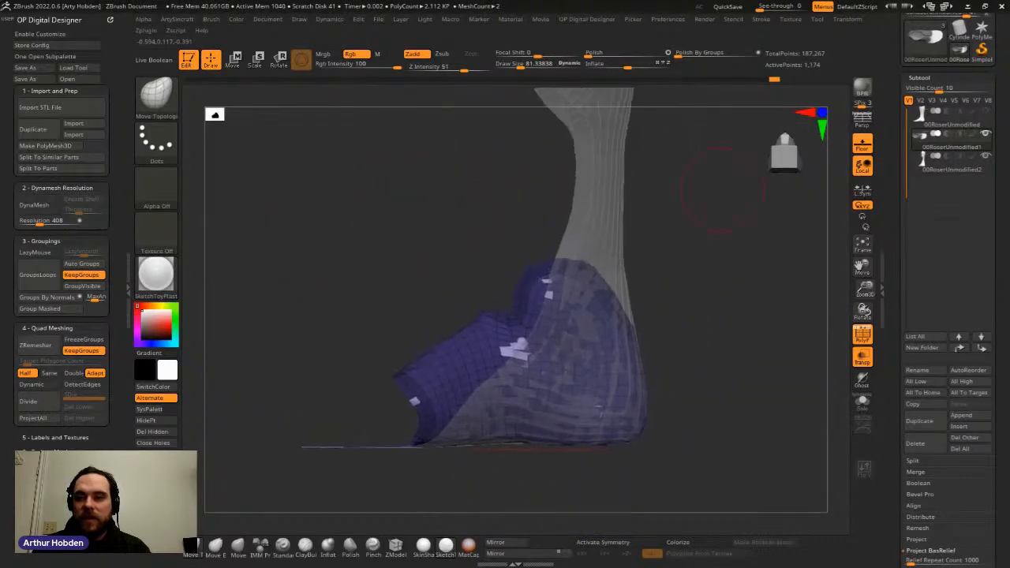
# Step: Show the leg scan again and make it the active subtool
pyautogui.click(985, 111)
pyautogui.moveTo(741, 262); pyautogui.dragTo(534, 223)
pyautogui.press('Up')
pyautogui.click(925, 421)
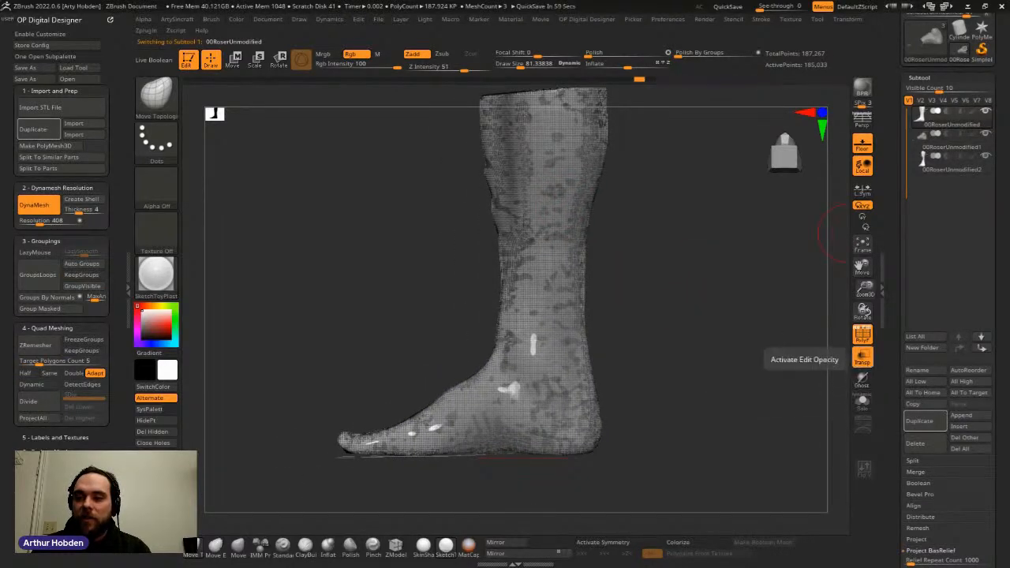
# Step: Pre-process the leg scan and decimate it to 10 percent with Uniform Mesh enabled
pyautogui.keyDown('alt'); pyautogui.moveTo(716, 302); pyautogui.dragTo(738, 322); pyautogui.keyUp('alt')
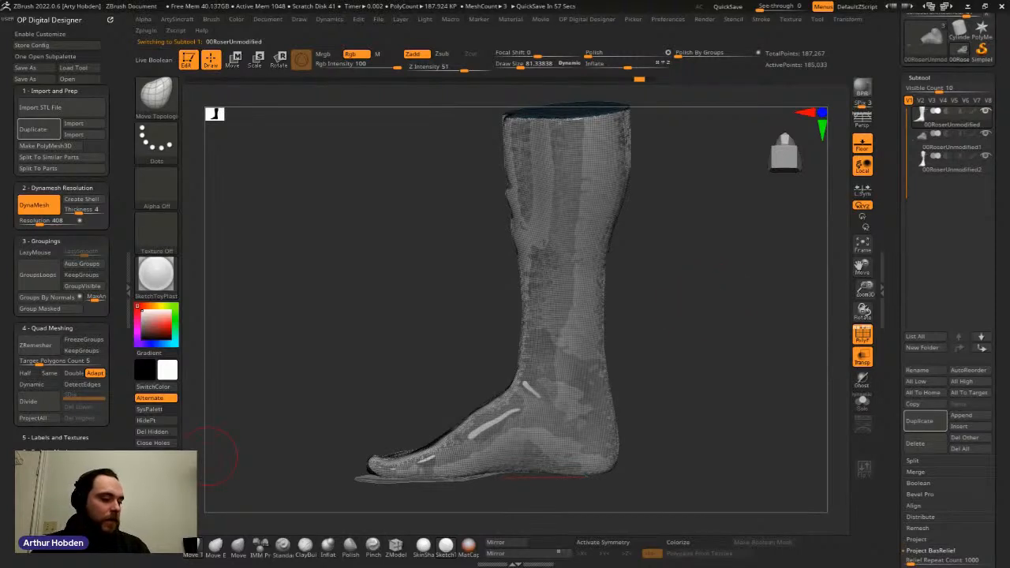
pyautogui.moveTo(378, 230); pyautogui.dragTo(392, 226)
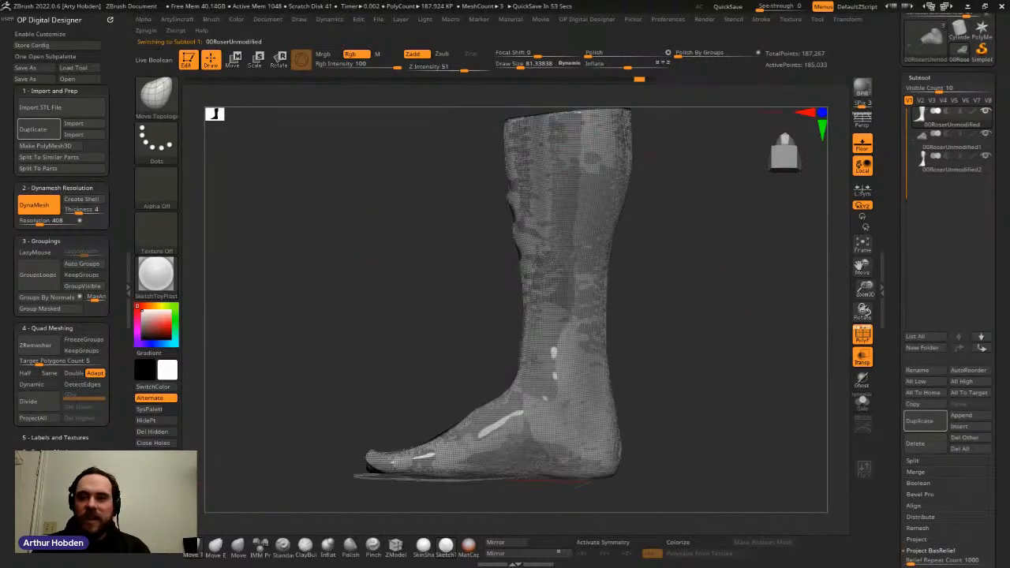
pyautogui.moveTo(773, 347); pyautogui.dragTo(610, 435)
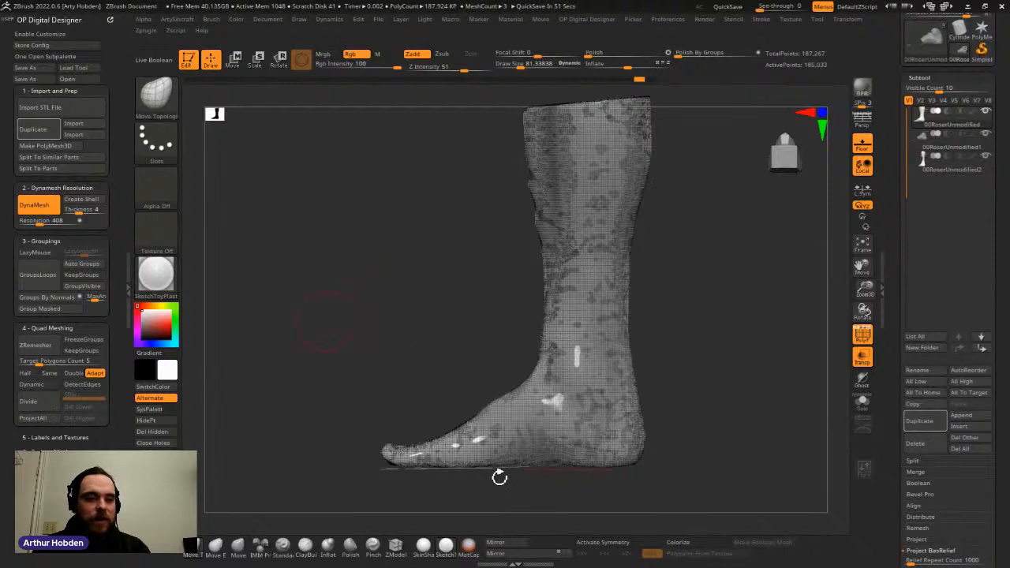
pyautogui.moveTo(604, 402); pyautogui.dragTo(566, 393)
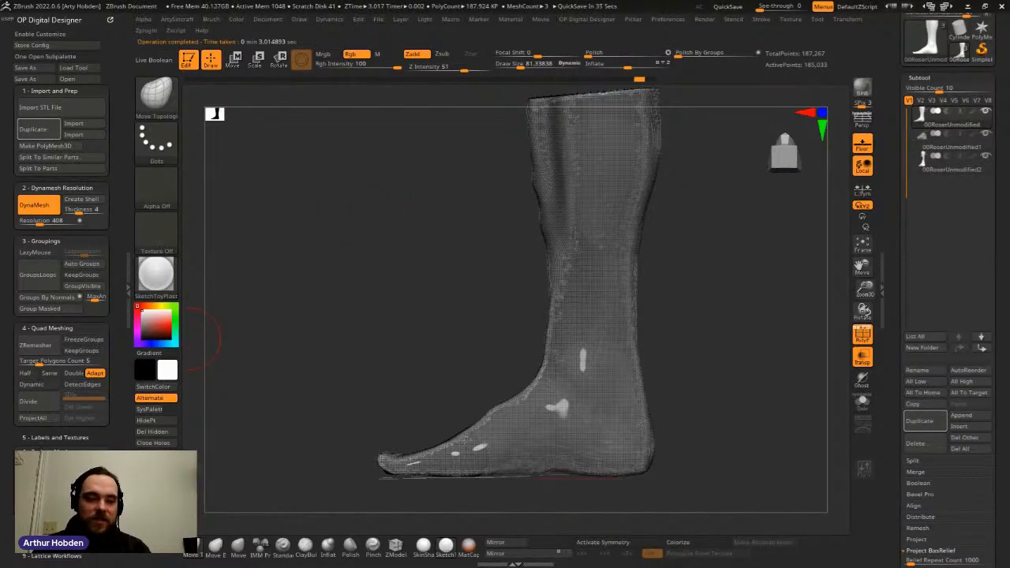
pyautogui.keyDown('ctrl'); pyautogui.moveTo(713, 441); pyautogui.dragTo(612, 294, button='right'); pyautogui.keyUp('ctrl')
# Step: Pick the foot section and make the full-height outer brace shell the active subtool
pyautogui.keyDown('alt'); pyautogui.click(612, 293); pyautogui.keyUp('alt')
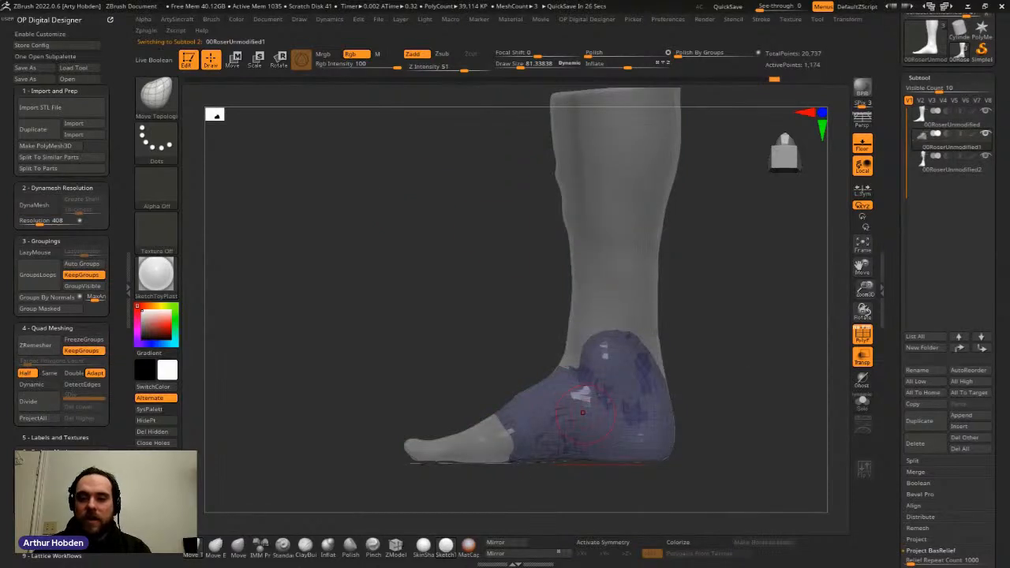
pyautogui.keyDown('alt'); pyautogui.click(582, 411); pyautogui.keyUp('alt')
pyautogui.moveTo(549, 458); pyautogui.dragTo(631, 430)
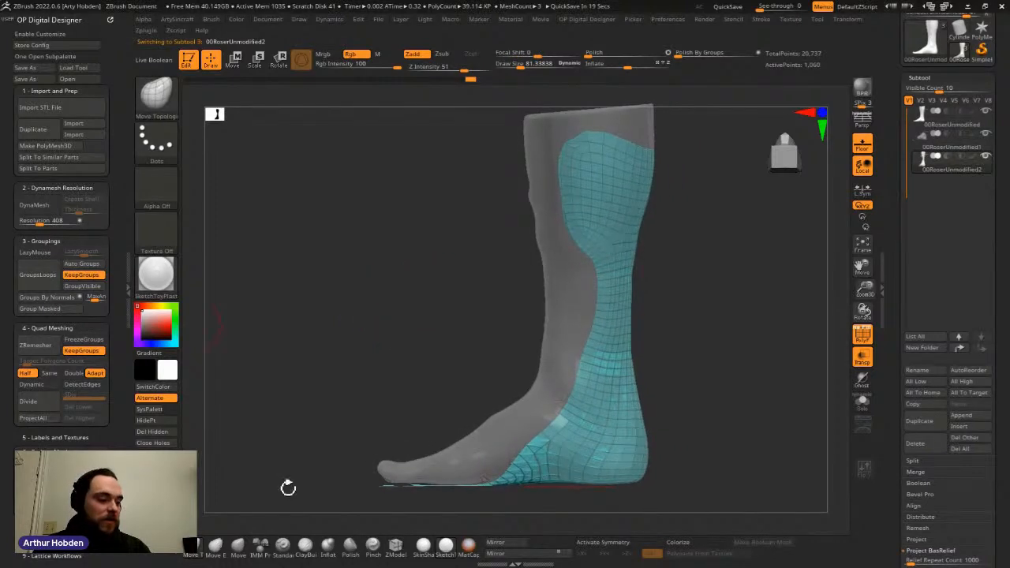
pyautogui.keyDown('ctrl'); pyautogui.moveTo(582, 444); pyautogui.dragTo(612, 426, button='right'); pyautogui.keyUp('ctrl')
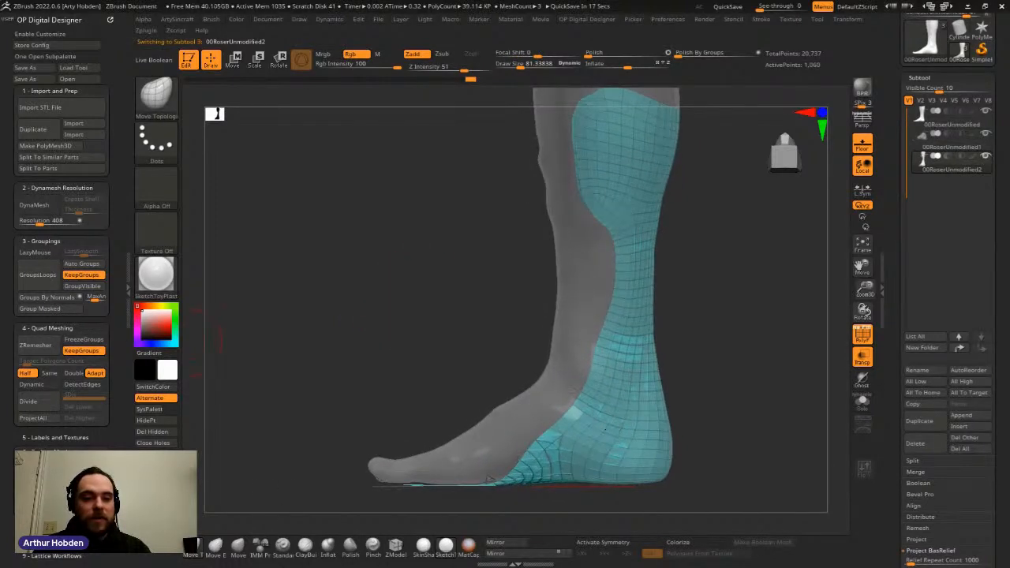
# Step: Update the outer brace shell's size ratios, choosing 261.41 x 122.37 x 324.63 mm as its size
pyautogui.moveTo(119, 394); pyautogui.dragTo(118, 234)
pyautogui.click(45, 366)
pyautogui.click(45, 366)
pyautogui.click(45, 366)
pyautogui.click(46, 384)
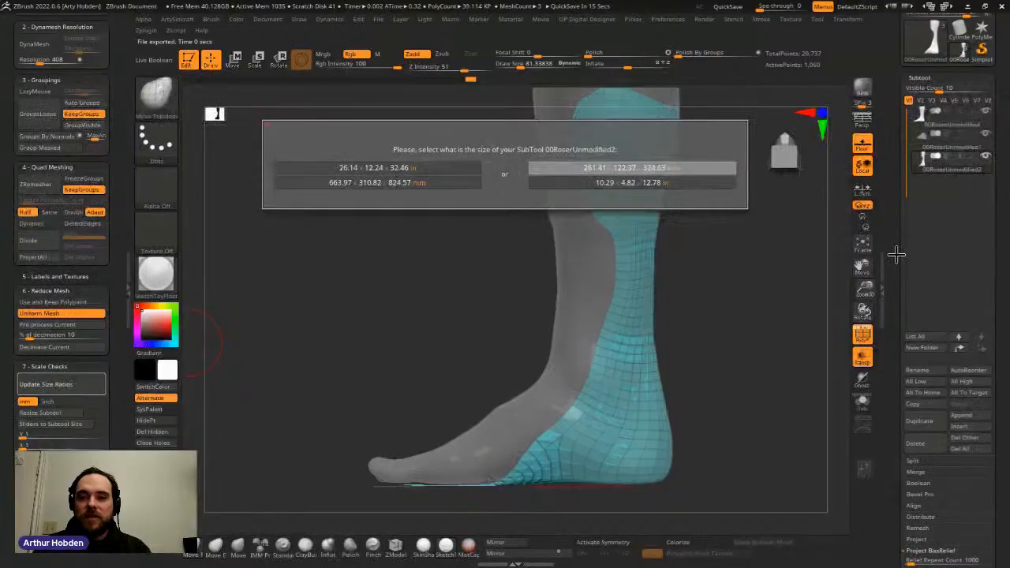
pyautogui.click(598, 168)
pyautogui.keyDown('alt'); pyautogui.moveTo(513, 490); pyautogui.dragTo(549, 456); pyautogui.keyUp('alt')
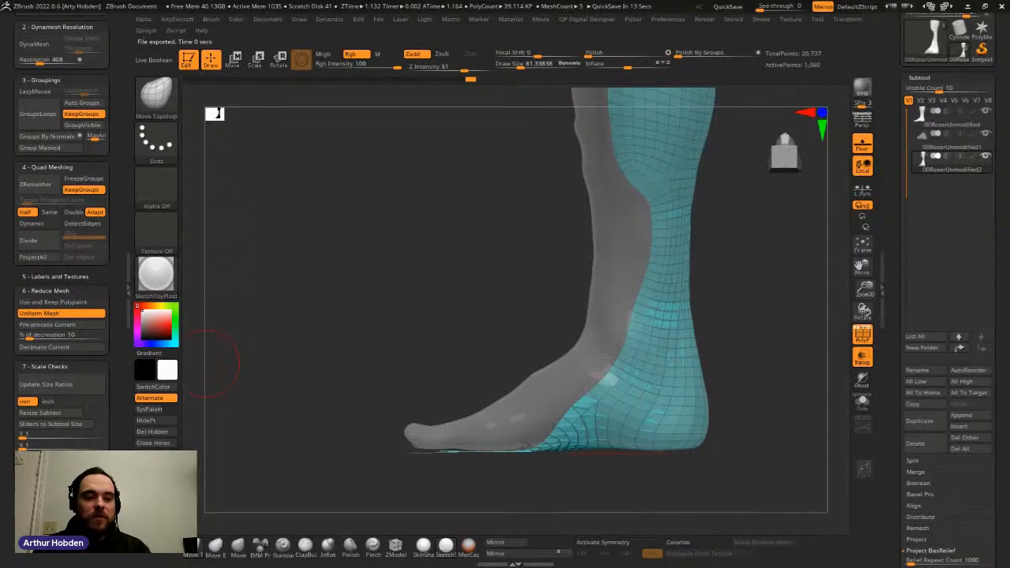
pyautogui.moveTo(118, 408); pyautogui.dragTo(118, 363)
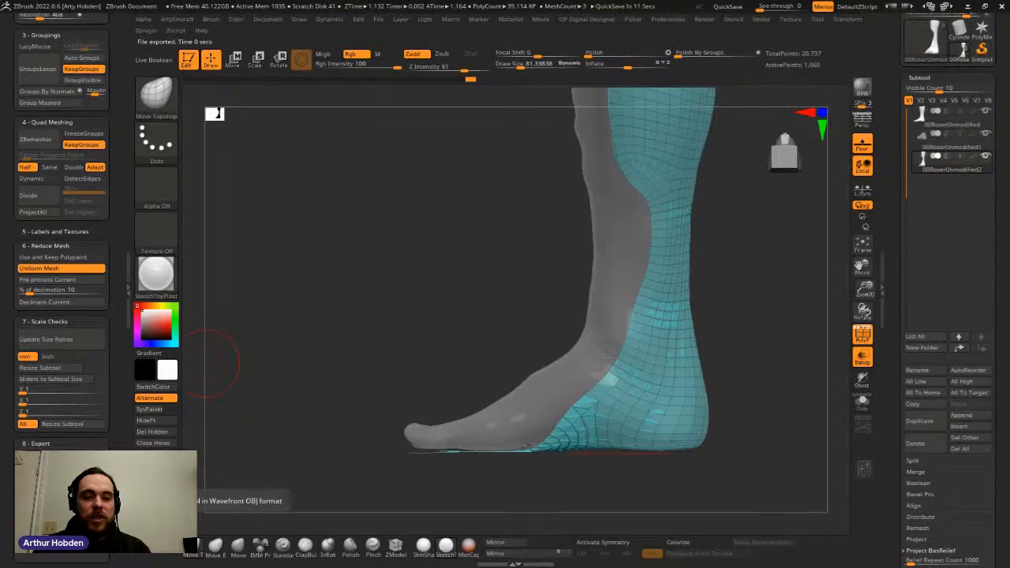
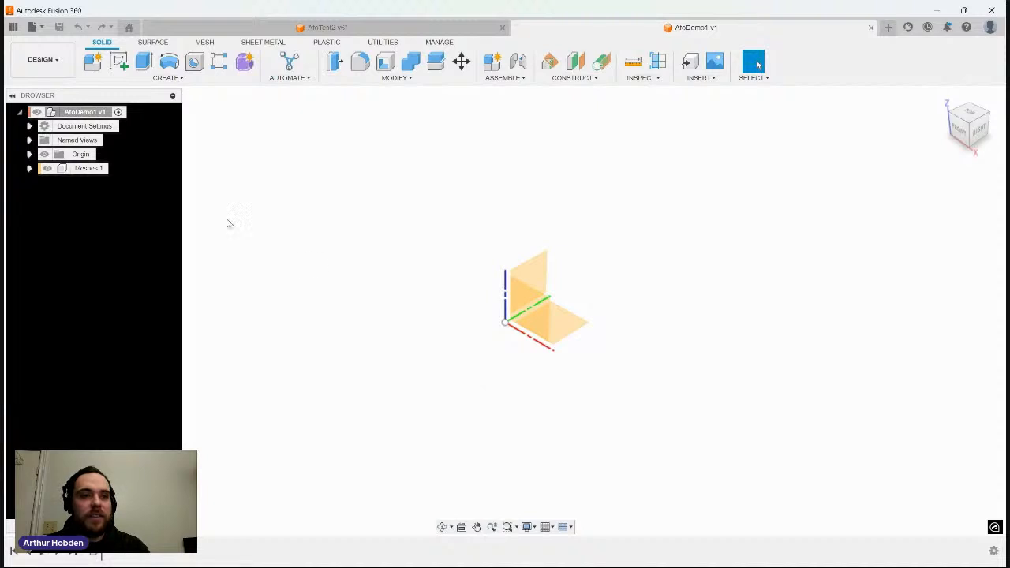
# Step: In Fusion 360's AfoDemo1 design, show the mesh tools and browse the project data to OPDD, Hardware, New Folder
pyautogui.click(207, 45)
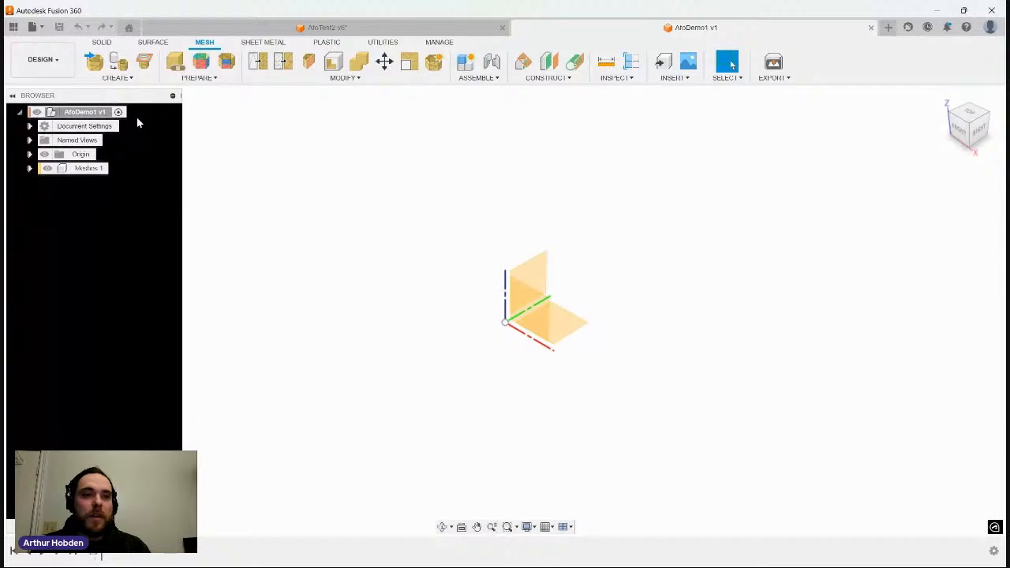
pyautogui.click(18, 28)
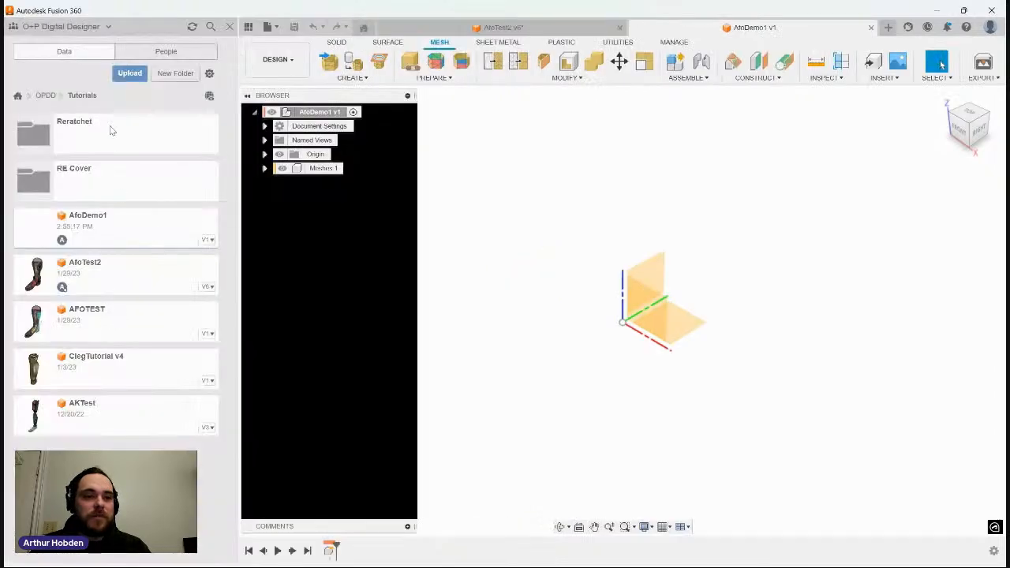
pyautogui.click(45, 96)
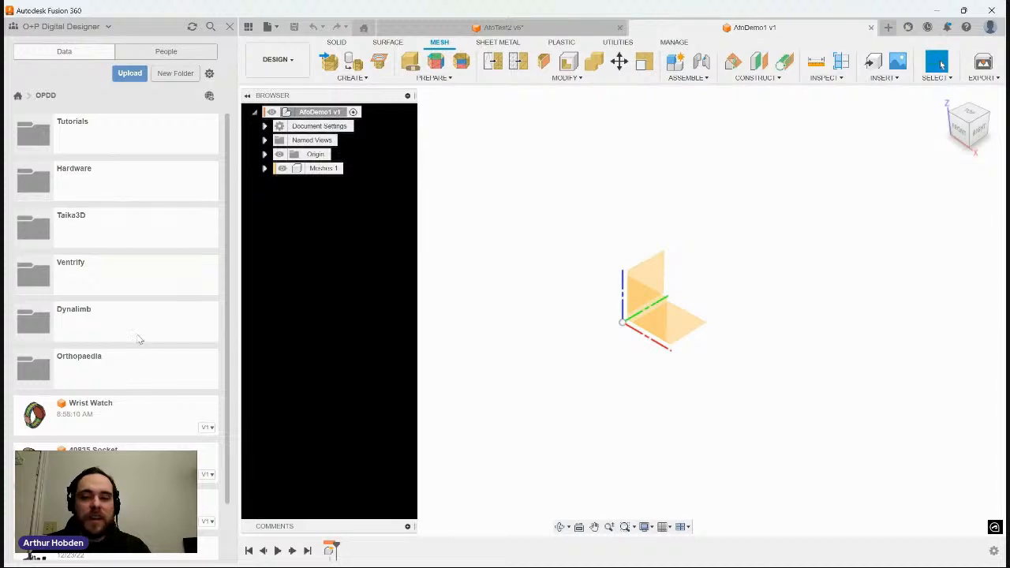
pyautogui.click(122, 160)
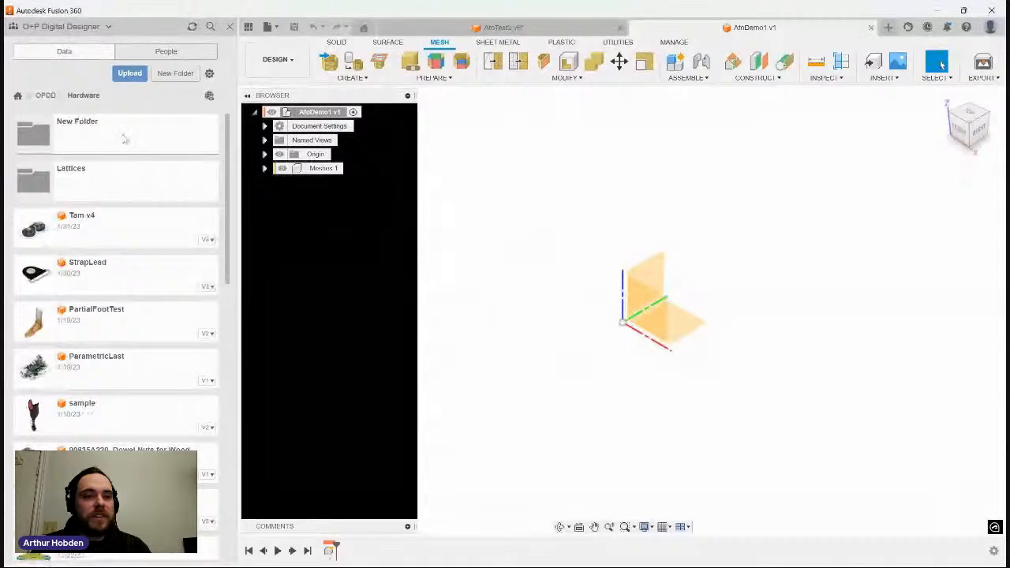
pyautogui.click(117, 138)
# Step: Insert the AnkleMapping design into the current design and accept its default placement
pyautogui.rightClick(124, 136)
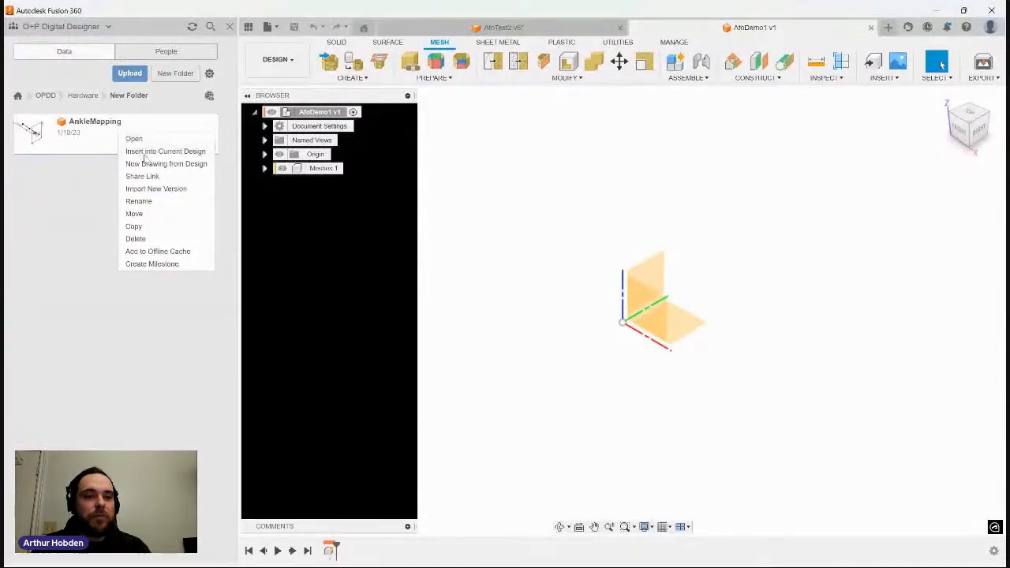
pyautogui.click(145, 154)
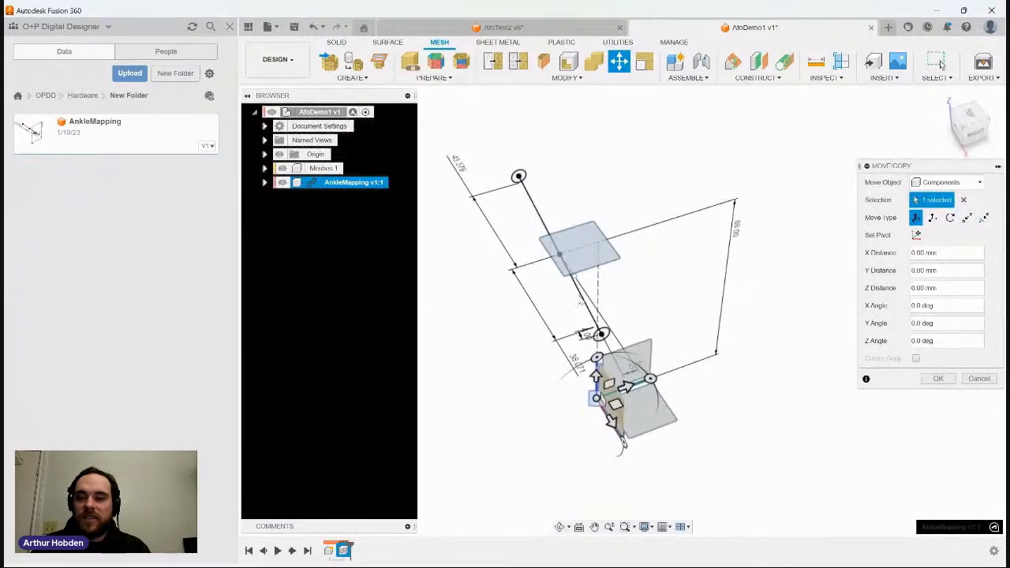
pyautogui.click(938, 381)
pyautogui.keyDown('shift'); pyautogui.moveTo(722, 421); pyautogui.dragTo(522, 352, button='middle'); pyautogui.keyUp('shift')
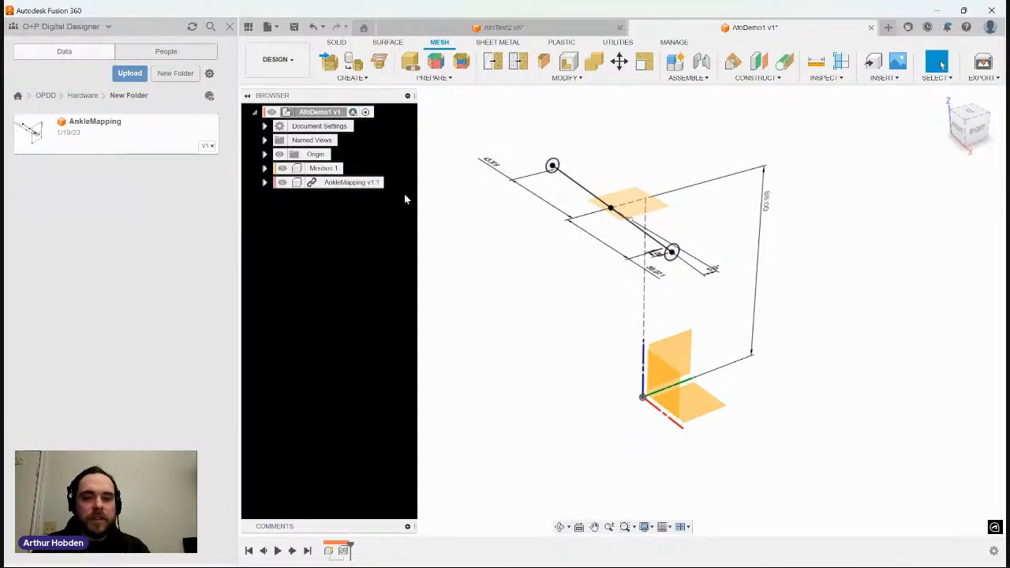
# Step: Break the AnkleMapping component's link to its source design
pyautogui.moveTo(451, 287); pyautogui.dragTo(494, 295, button='middle')
pyautogui.keyDown('shift'); pyautogui.middleClick(486, 297); pyautogui.keyUp('shift')
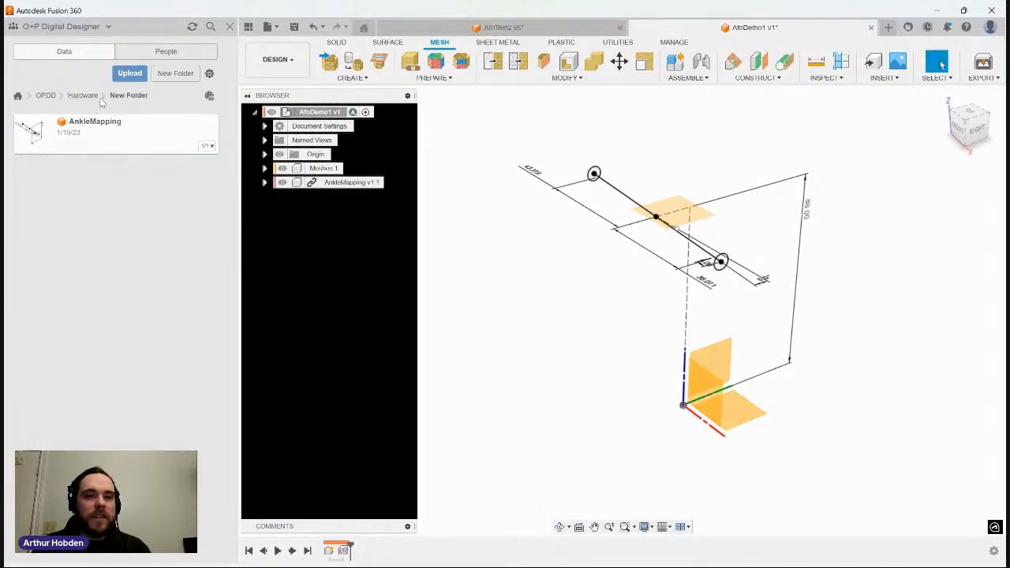
pyautogui.moveTo(578, 270)
pyautogui.keyDown('shift'); pyautogui.mouseDown(button='middle')
pyautogui.moveTo(559, 266)
pyautogui.moveTo(549, 279)
pyautogui.moveTo(696, 329)
pyautogui.mouseUp(button='middle'); pyautogui.keyUp('shift')
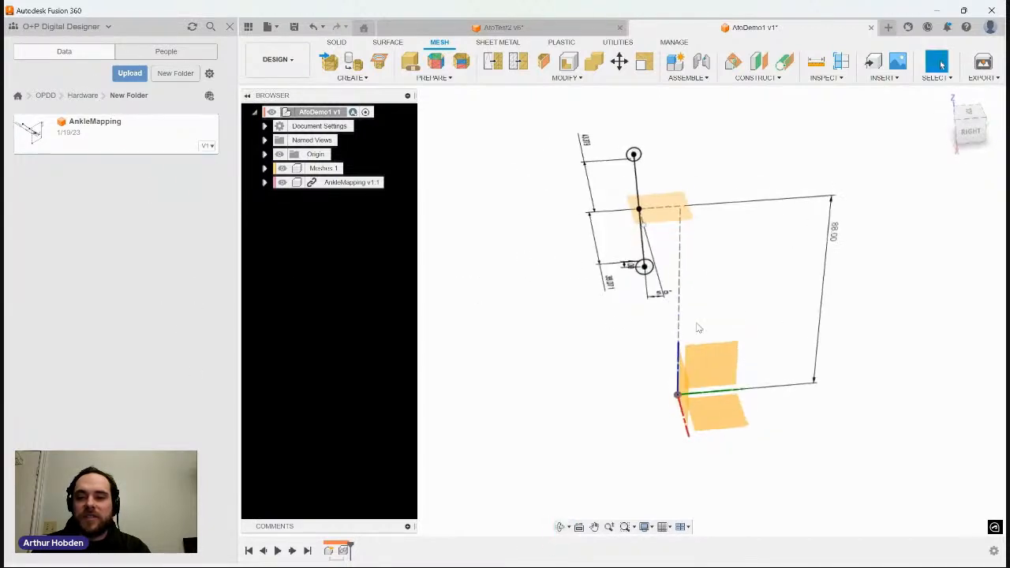
pyautogui.keyDown('shift'); pyautogui.moveTo(561, 164); pyautogui.dragTo(732, 227, button='middle'); pyautogui.keyUp('shift')
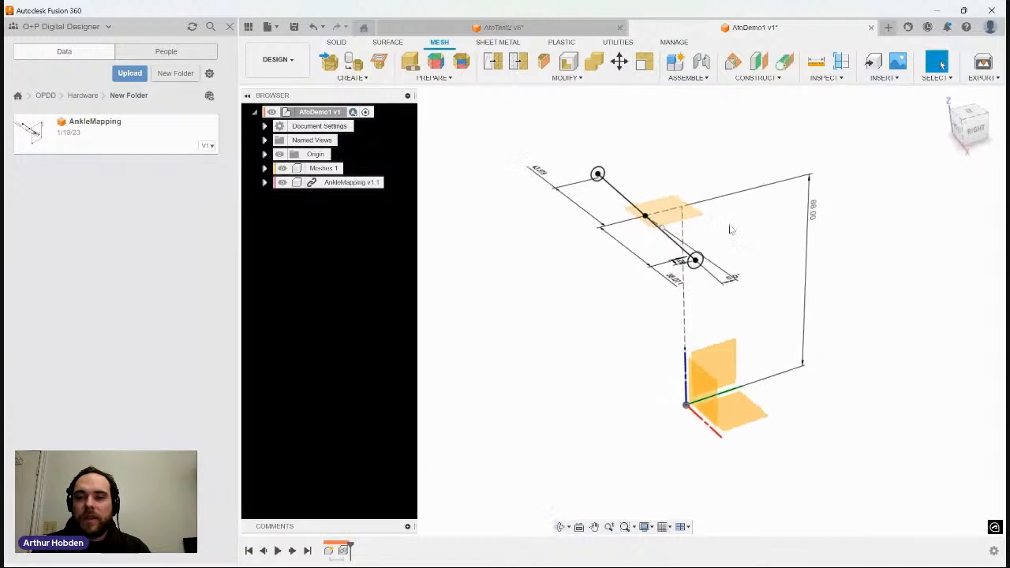
pyautogui.moveTo(512, 246)
pyautogui.keyDown('shift'); pyautogui.mouseDown(button='middle')
pyautogui.moveTo(512, 218)
pyautogui.moveTo(577, 234)
pyautogui.mouseUp(button='middle'); pyautogui.keyUp('shift')
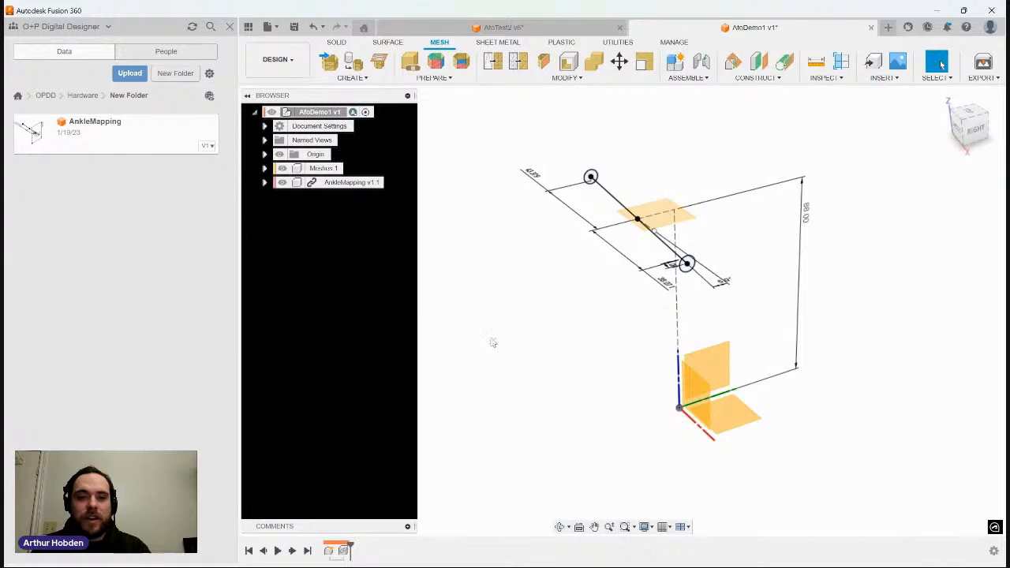
pyautogui.click(352, 183)
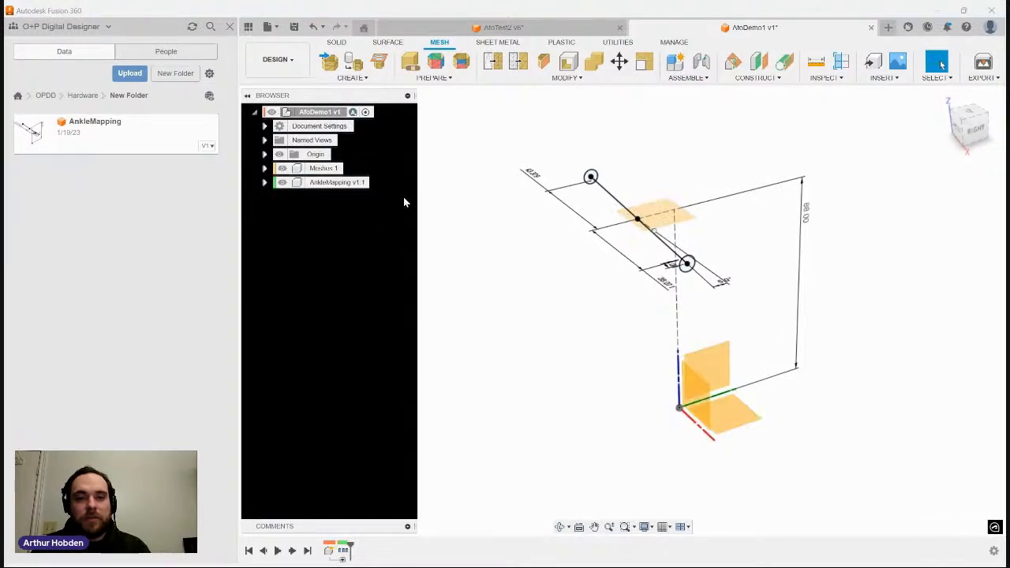
# Step: Create a new component named Meshes under the top-level AfoDemo1 design
pyautogui.moveTo(420, 235); pyautogui.dragTo(478, 245, button='middle')
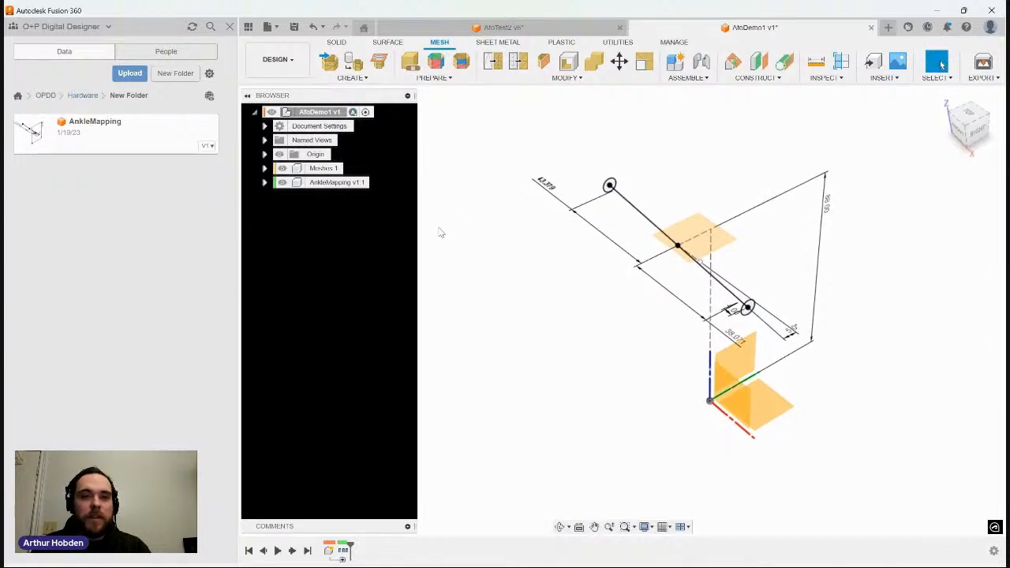
pyautogui.click(322, 112)
pyautogui.click(386, 139)
pyautogui.click(897, 236)
pyautogui.write('Meshes')
pyautogui.press('Return')
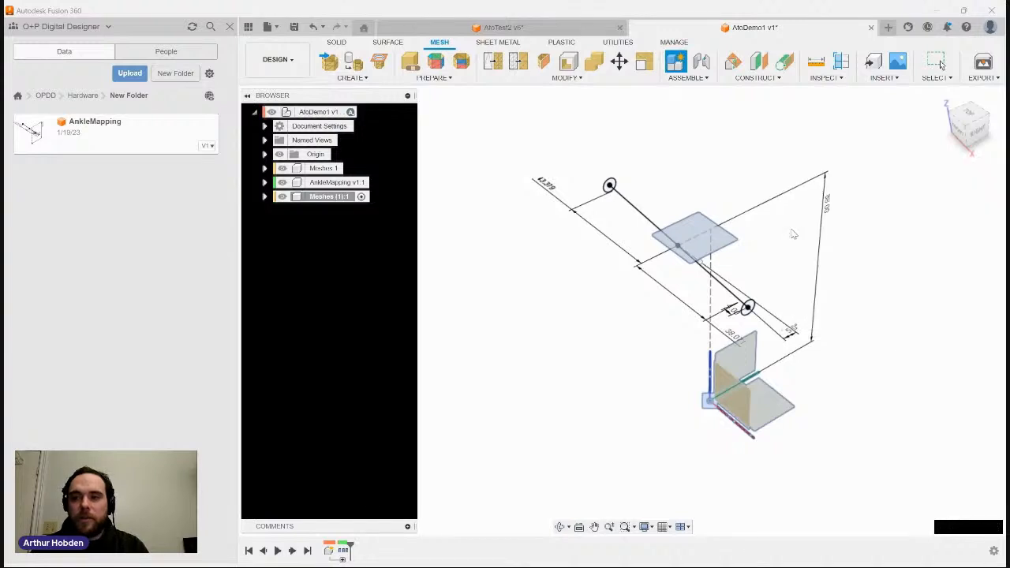
# Step: Insert the mesh files 01 Scan.obj, 02AFOQuad.obj and 03LinerQuad.obj from the AFODemo folder into the new component
pyautogui.click(329, 61)
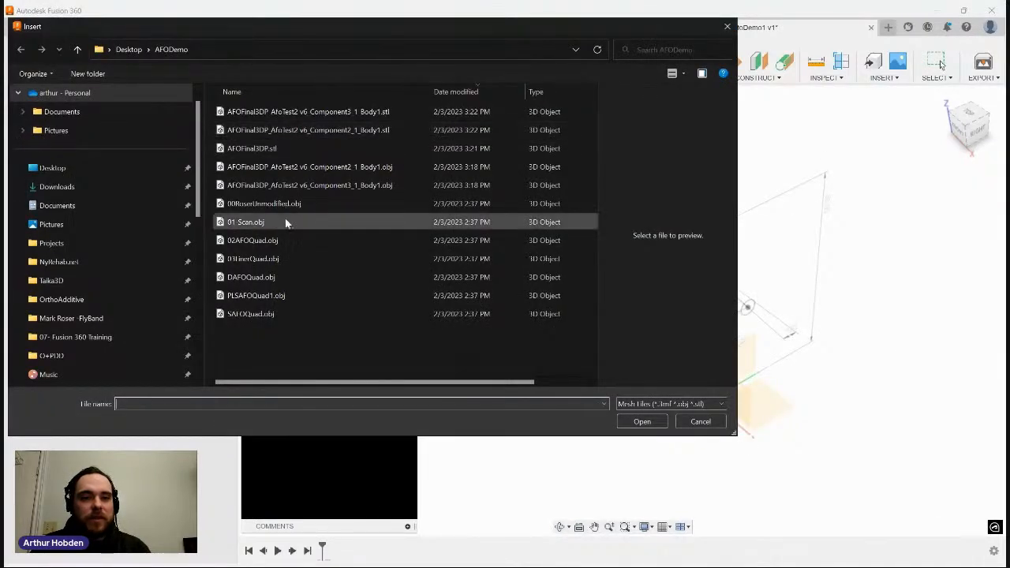
pyautogui.click(289, 223)
pyautogui.keyDown('ctrl'); pyautogui.click(278, 241); pyautogui.keyUp('ctrl')
pyautogui.keyDown('ctrl'); pyautogui.click(268, 260); pyautogui.keyUp('ctrl')
pyautogui.click(653, 423)
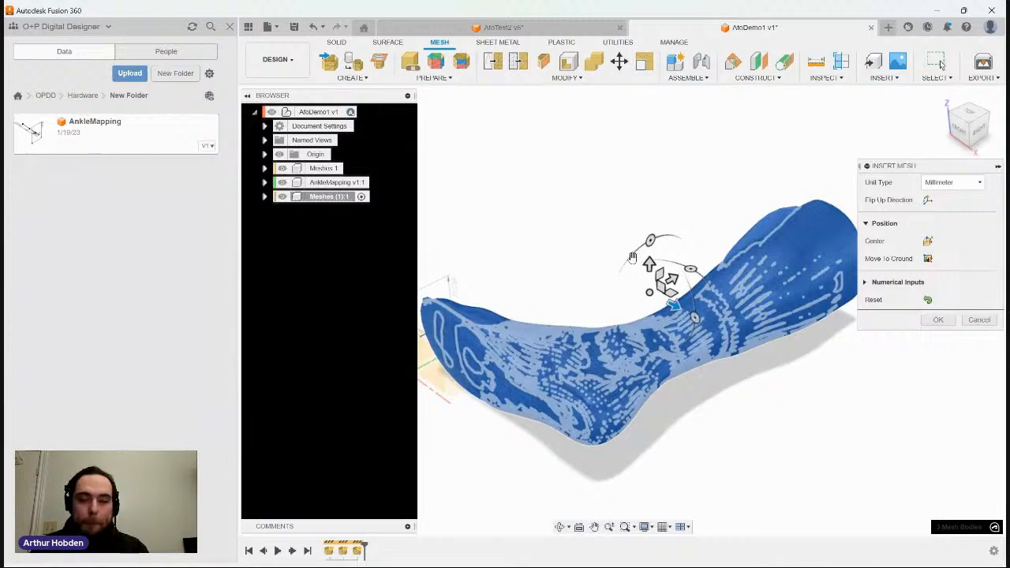
# Step: Rotate the inserted leg meshes upright with the toes facing front, then centre them and move them to the ground
pyautogui.moveTo(650, 241); pyautogui.dragTo(607, 315)
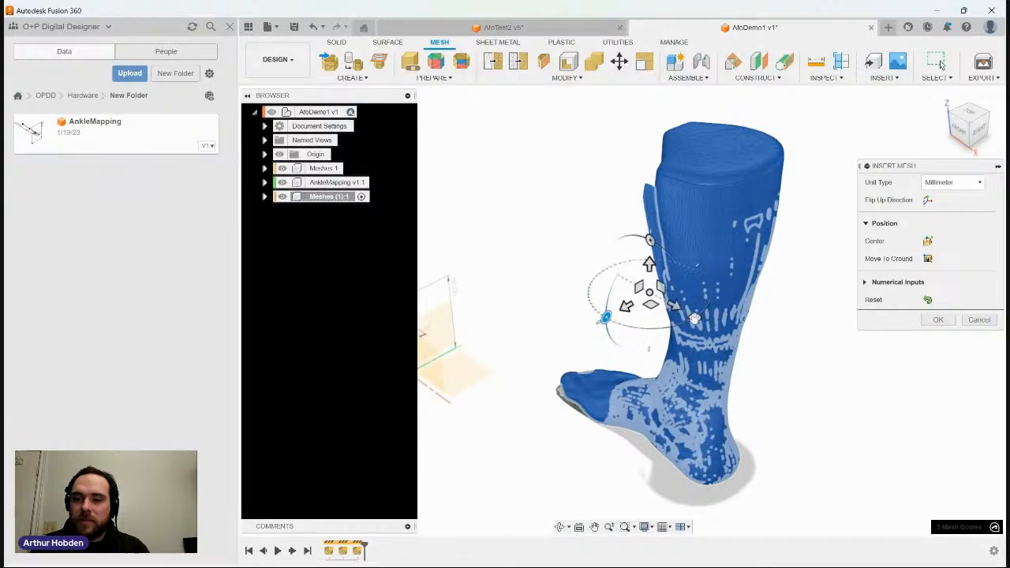
pyautogui.moveTo(694, 318); pyautogui.dragTo(712, 289)
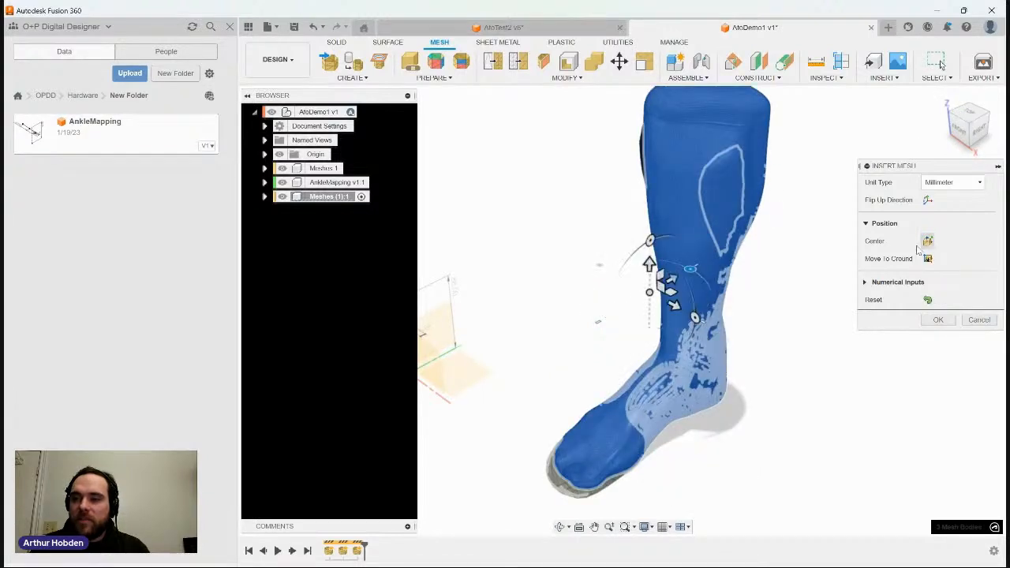
pyautogui.click(927, 242)
pyautogui.click(927, 259)
# Step: In the right side view, shift the leg meshes along the foot's length to line the ankle up with the mapping sketch
pyautogui.click(977, 132)
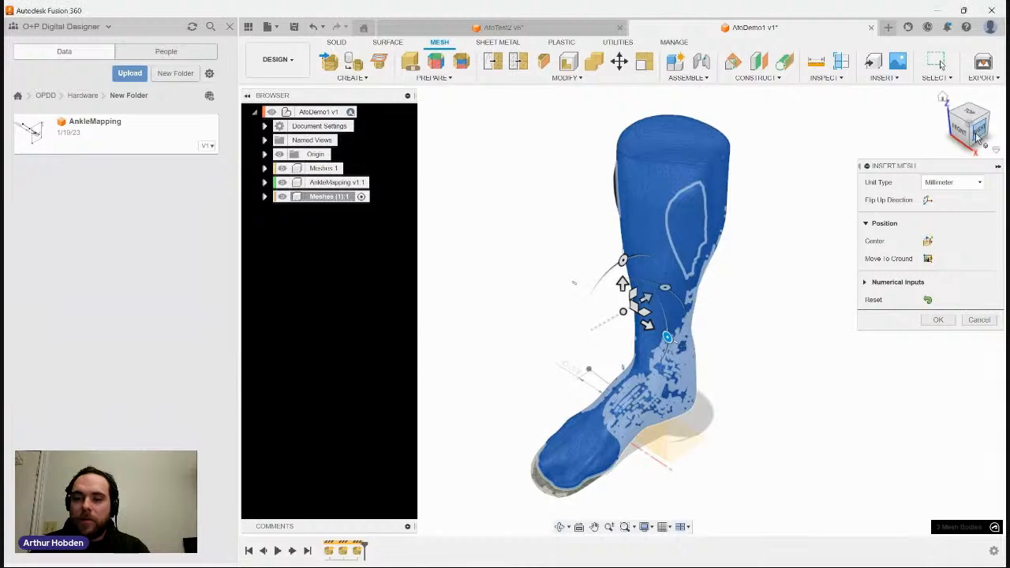
pyautogui.moveTo(673, 242); pyautogui.dragTo(593, 249)
pyautogui.scroll(4, 661, 444)
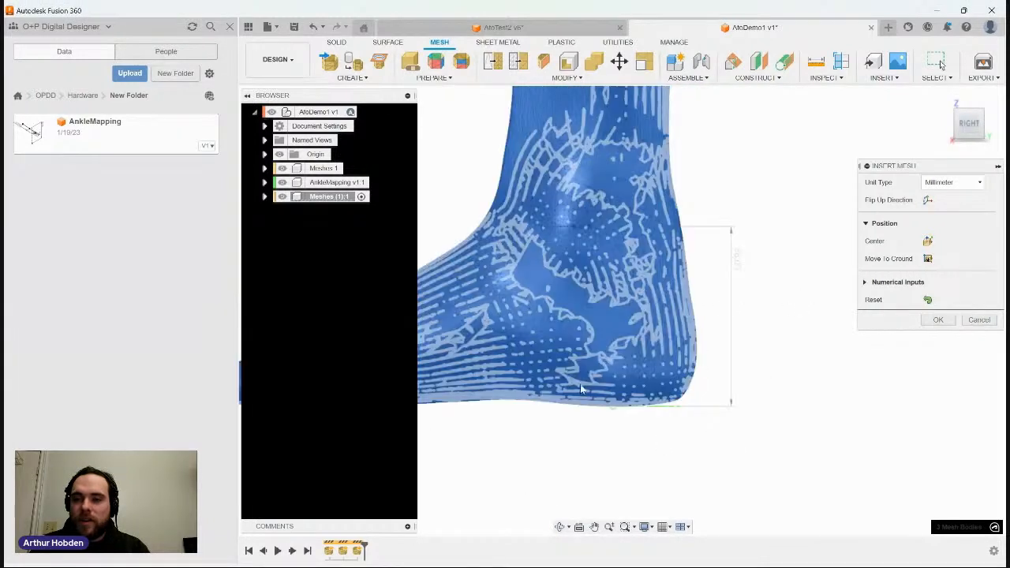
pyautogui.scroll(-2, 725, 339)
pyautogui.moveTo(734, 226); pyautogui.dragTo(729, 283, button='middle')
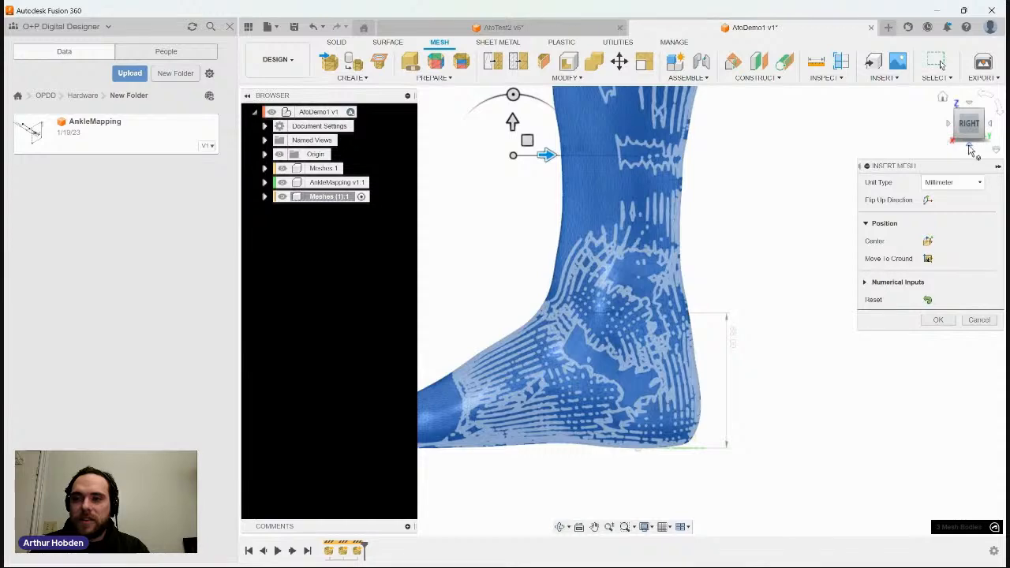
# Step: From the bottom view, adjust the leg meshes' position over the ankle mapping sketch and accept the mesh insertion
pyautogui.click(968, 153)
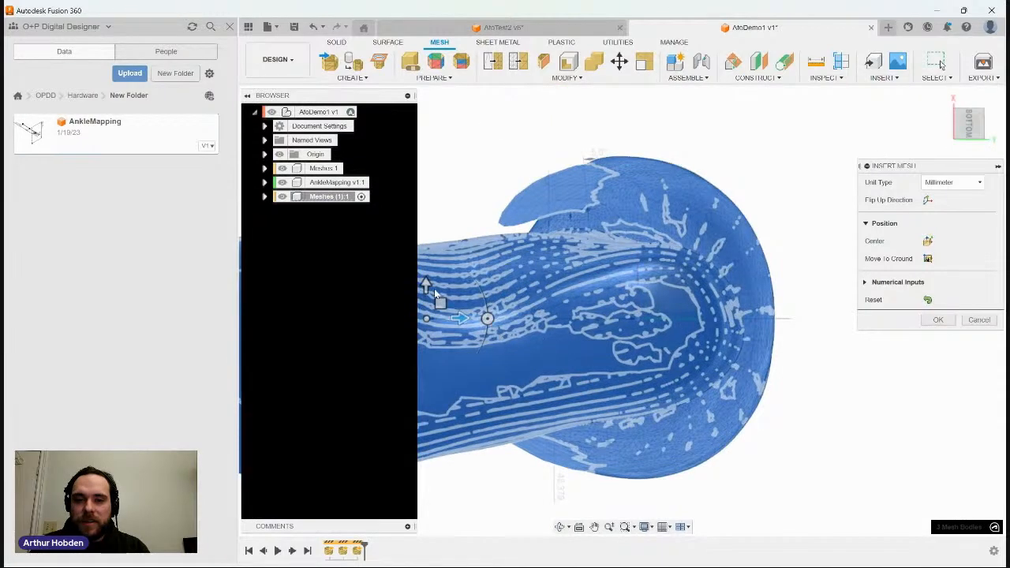
pyautogui.moveTo(424, 284); pyautogui.dragTo(425, 272)
pyautogui.moveTo(459, 309); pyautogui.dragTo(417, 275)
pyautogui.scroll(-2, 564, 224)
pyautogui.moveTo(546, 223); pyautogui.dragTo(619, 202, button='middle')
pyautogui.scroll(-1, 619, 202)
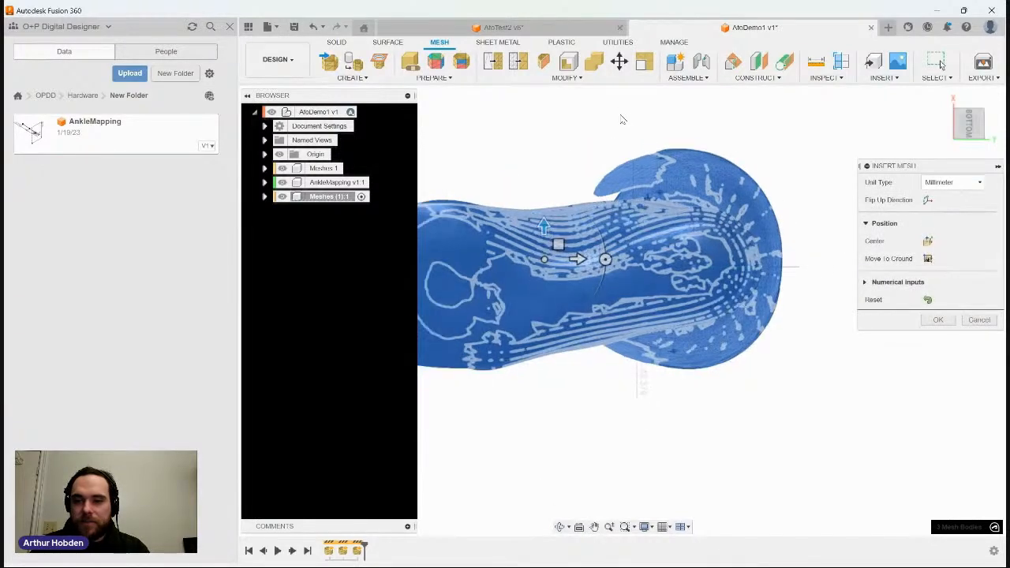
pyautogui.keyDown('shift'); pyautogui.moveTo(607, 152); pyautogui.dragTo(739, 247, button='middle'); pyautogui.keyUp('shift')
pyautogui.moveTo(834, 388); pyautogui.dragTo(946, 360, button='middle')
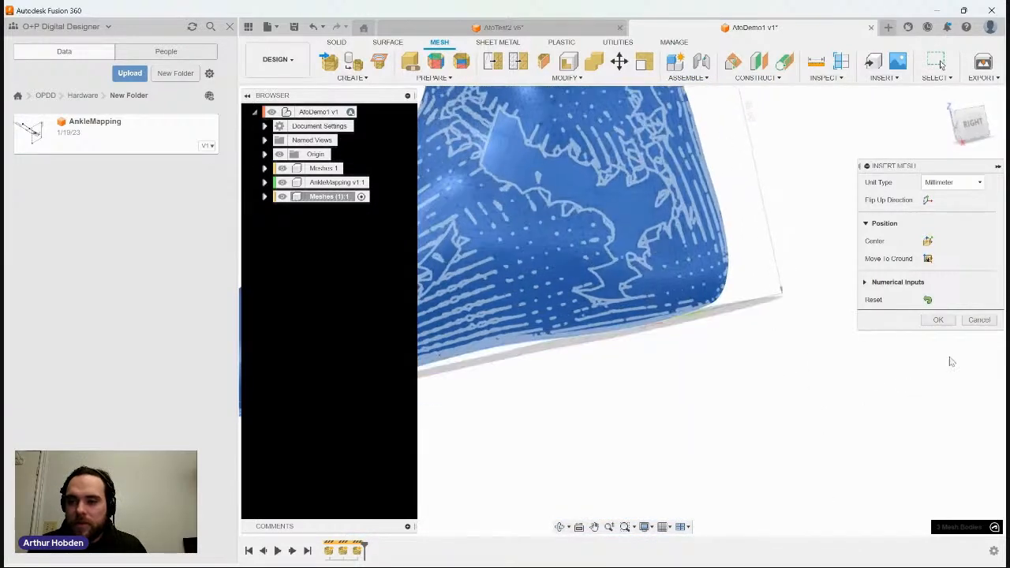
pyautogui.click(939, 320)
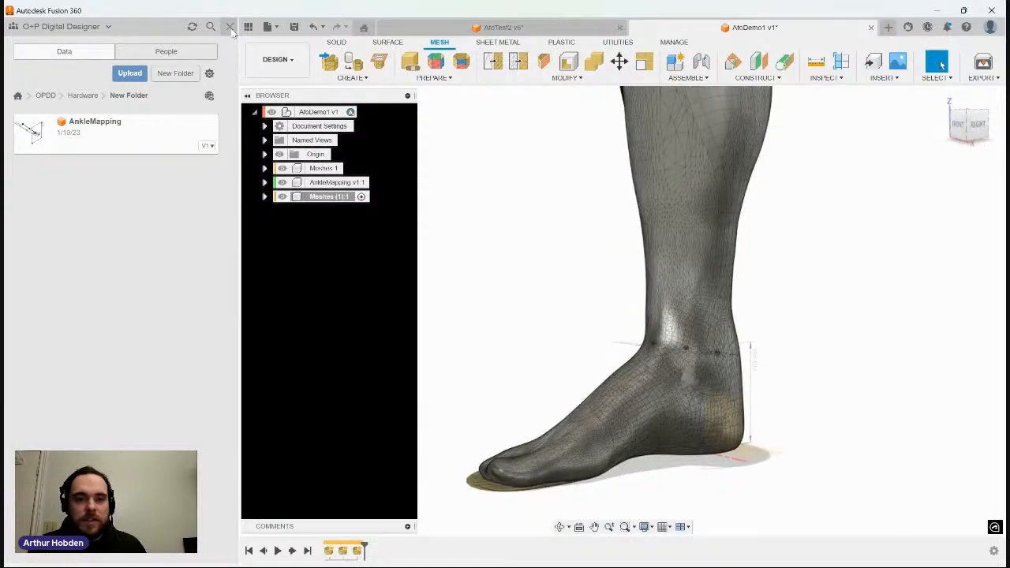
# Step: Insert the Tam v4 ankle joint from the project's Hardware folder into the current design
pyautogui.keyDown('shift'); pyautogui.moveTo(426, 254); pyautogui.dragTo(452, 257, button='middle'); pyautogui.keyUp('shift')
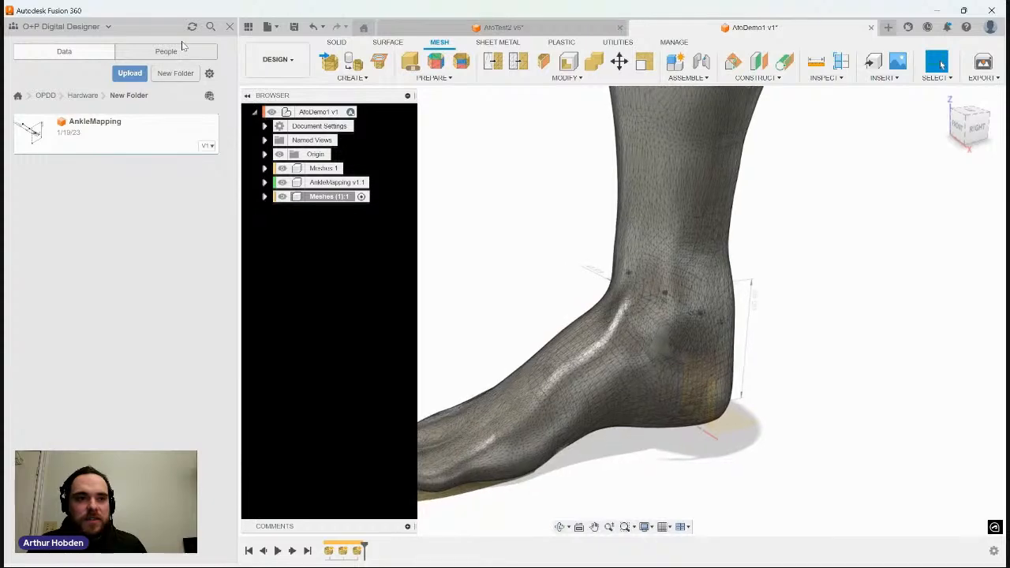
pyautogui.click(85, 97)
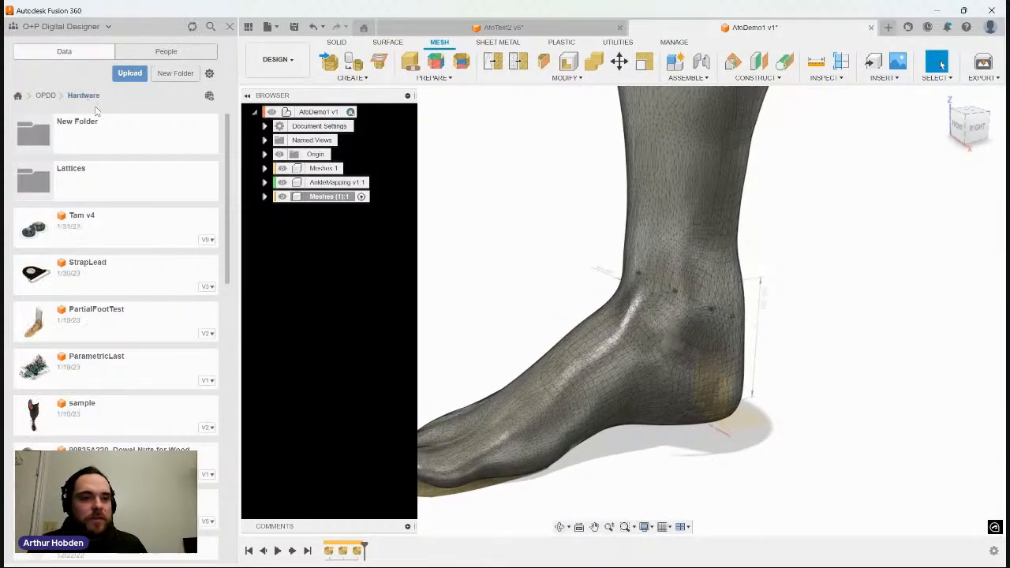
pyautogui.rightClick(146, 228)
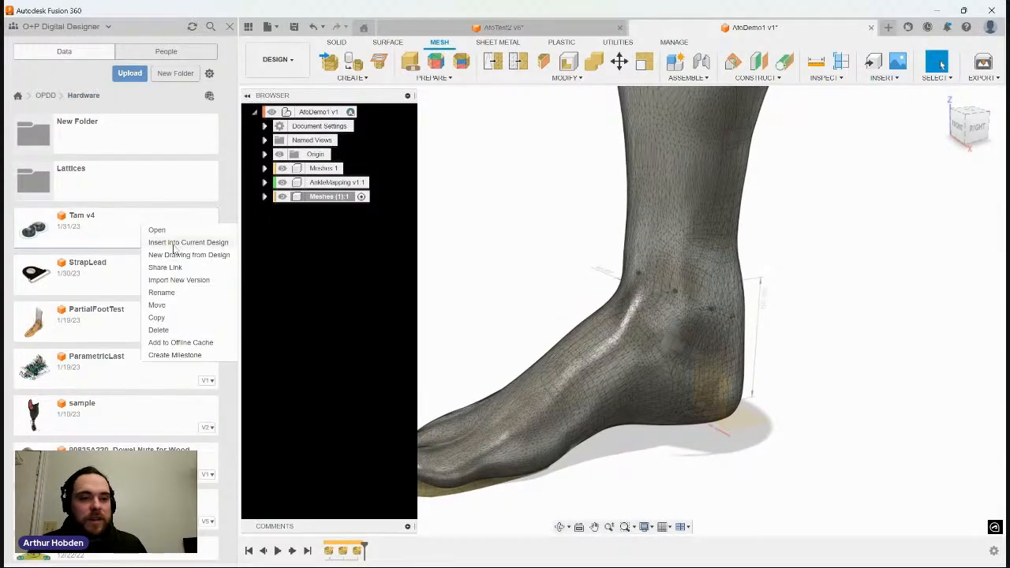
pyautogui.click(313, 268)
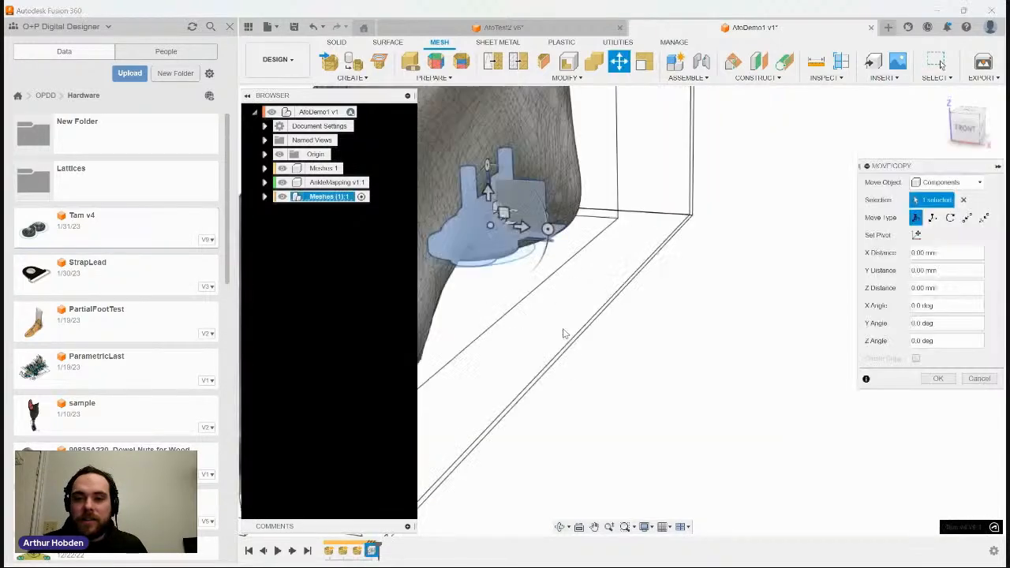
# Step: Move the Tam v4 joint out beside the foot, rotate it 90° about Y and 90° about Z, and accept the placement
pyautogui.moveTo(549, 231); pyautogui.dragTo(767, 239)
pyautogui.keyDown('shift'); pyautogui.moveTo(549, 231); pyautogui.dragTo(465, 229, button='middle'); pyautogui.keyUp('shift')
pyautogui.moveTo(779, 255); pyautogui.dragTo(740, 320)
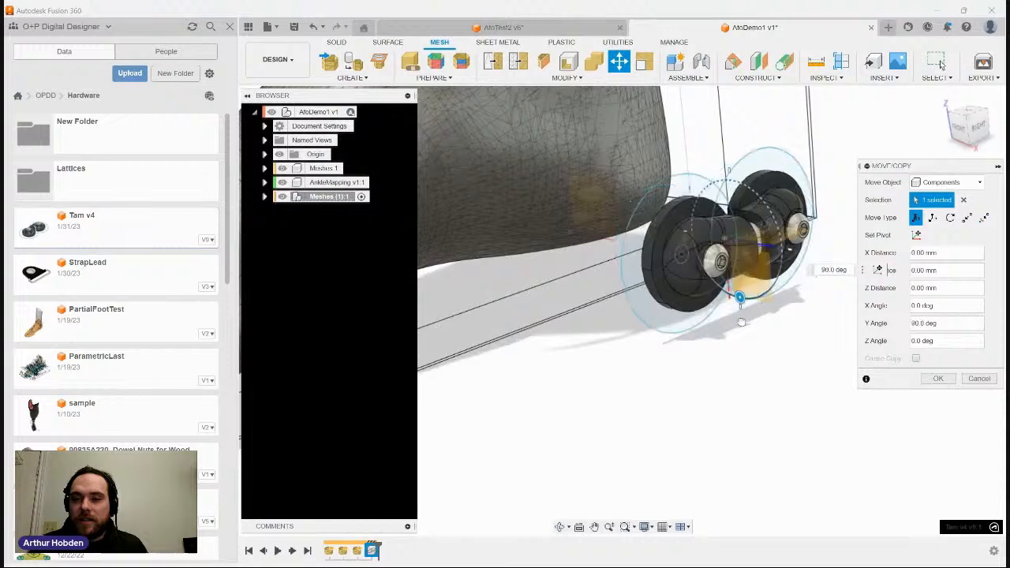
pyautogui.keyDown('shift'); pyautogui.moveTo(741, 321); pyautogui.dragTo(673, 323, button='middle'); pyautogui.keyUp('shift')
pyautogui.moveTo(673, 322); pyautogui.dragTo(641, 253)
pyautogui.keyDown('shift'); pyautogui.moveTo(641, 252); pyautogui.dragTo(741, 313, button='middle'); pyautogui.keyUp('shift')
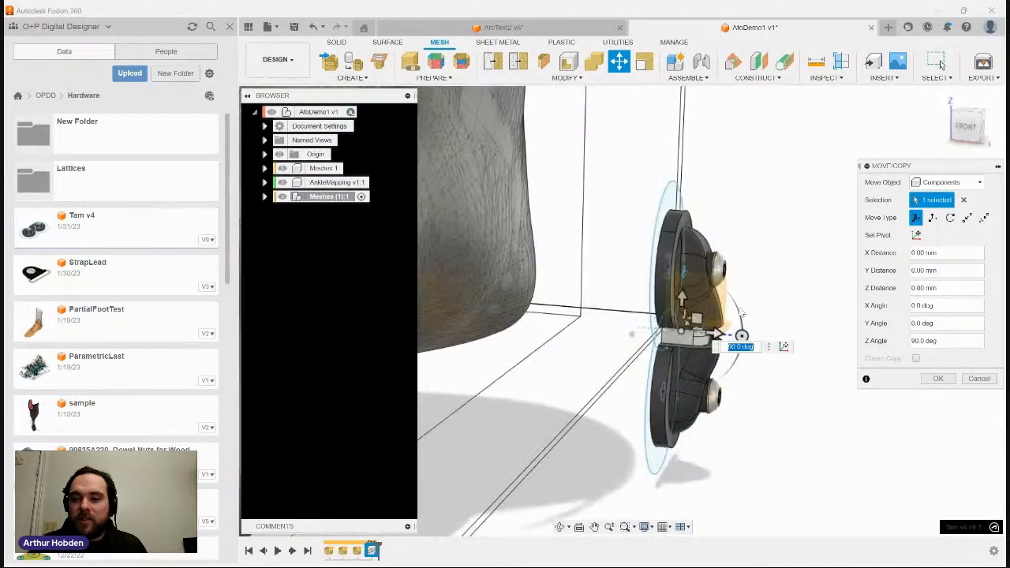
pyautogui.click(938, 379)
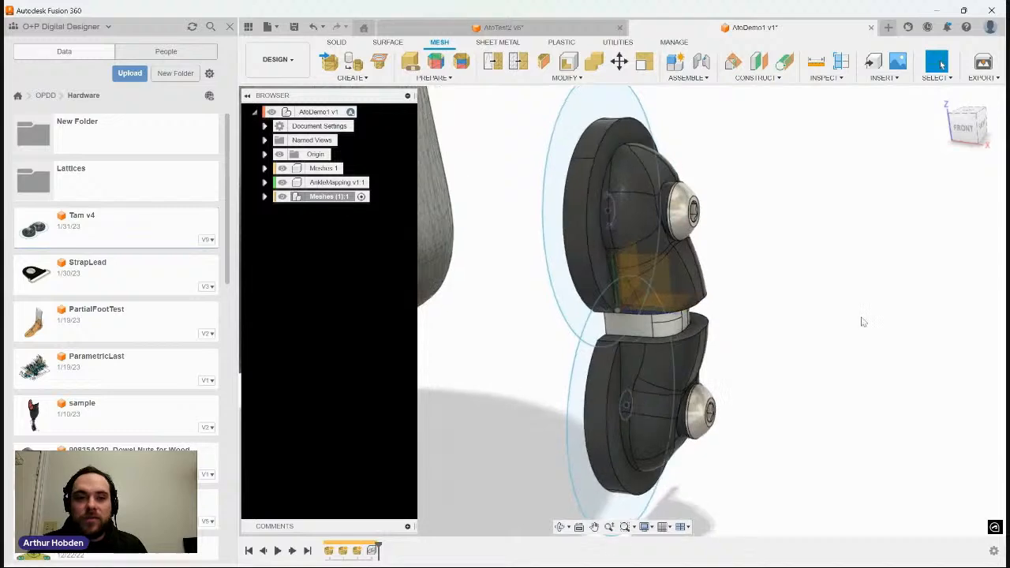
# Step: Expand the Tam v4 component's contents and toggle its CuttingTool and Merging Tool to examine their shapes
pyautogui.click(265, 196)
pyautogui.click(275, 238)
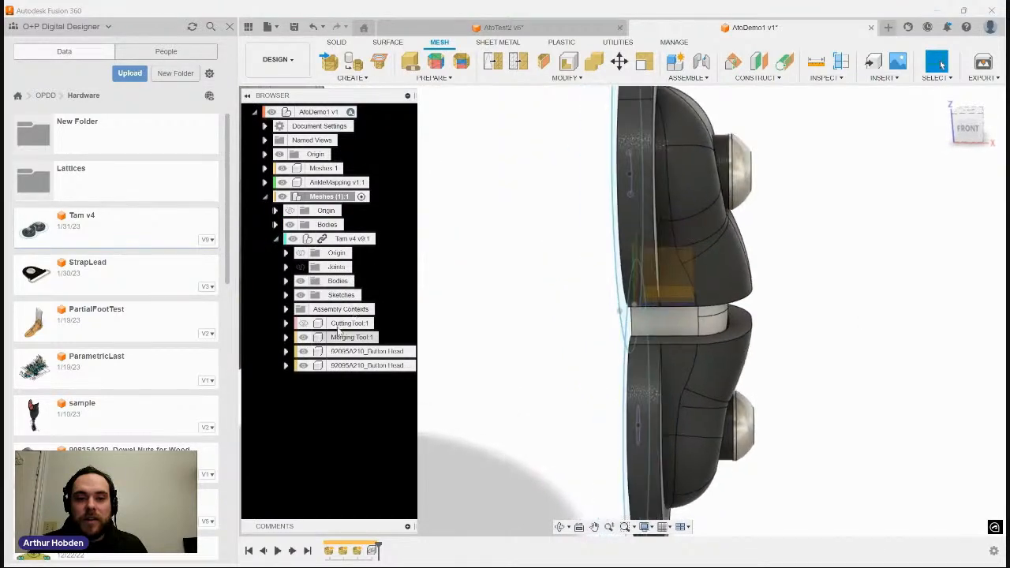
pyautogui.click(303, 324)
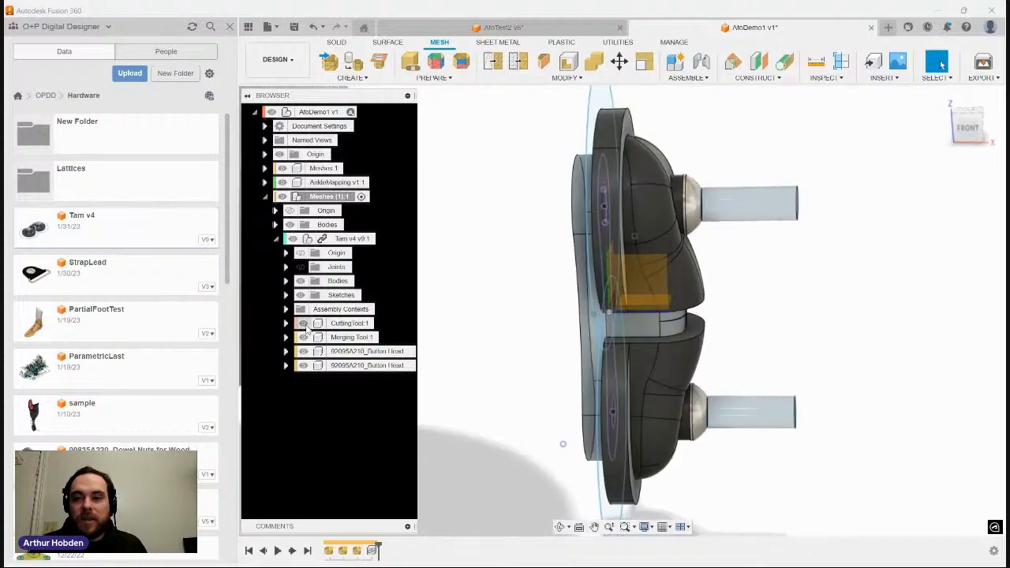
pyautogui.click(303, 337)
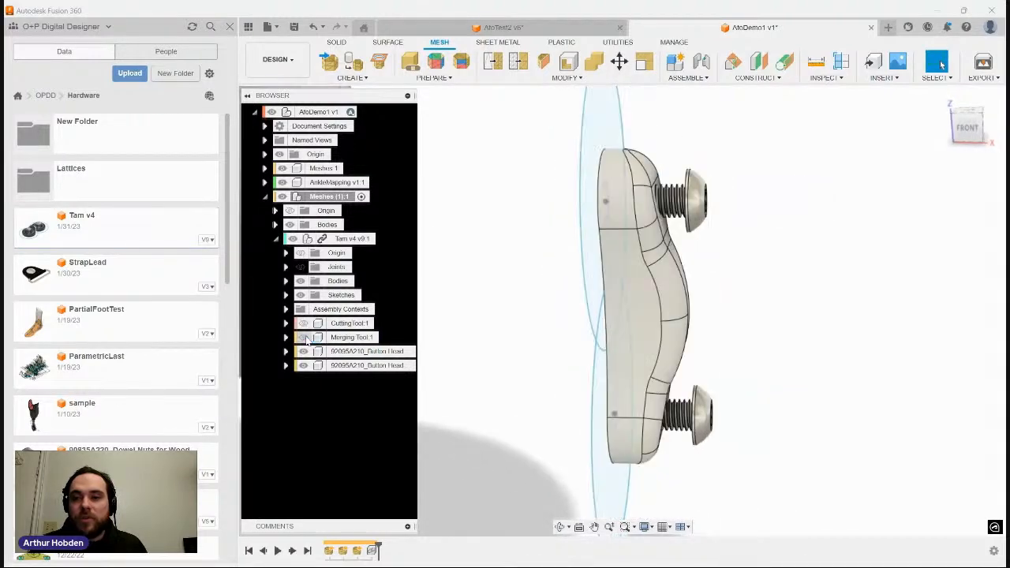
pyautogui.click(304, 339)
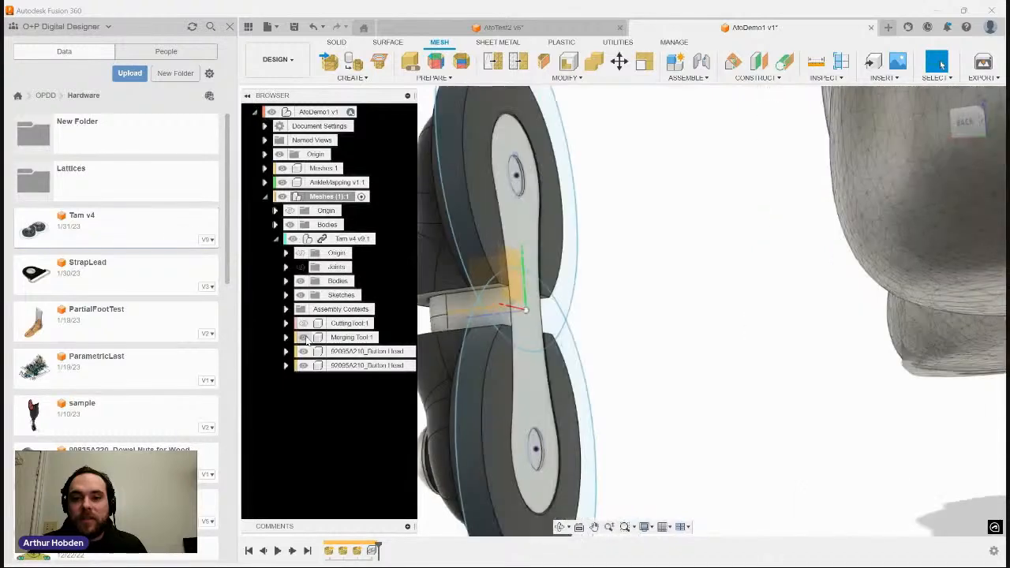
# Step: Toggle the two button-head screws and both tool components in turn to examine them, leaving only the CuttingTool hidden
pyautogui.click(309, 352)
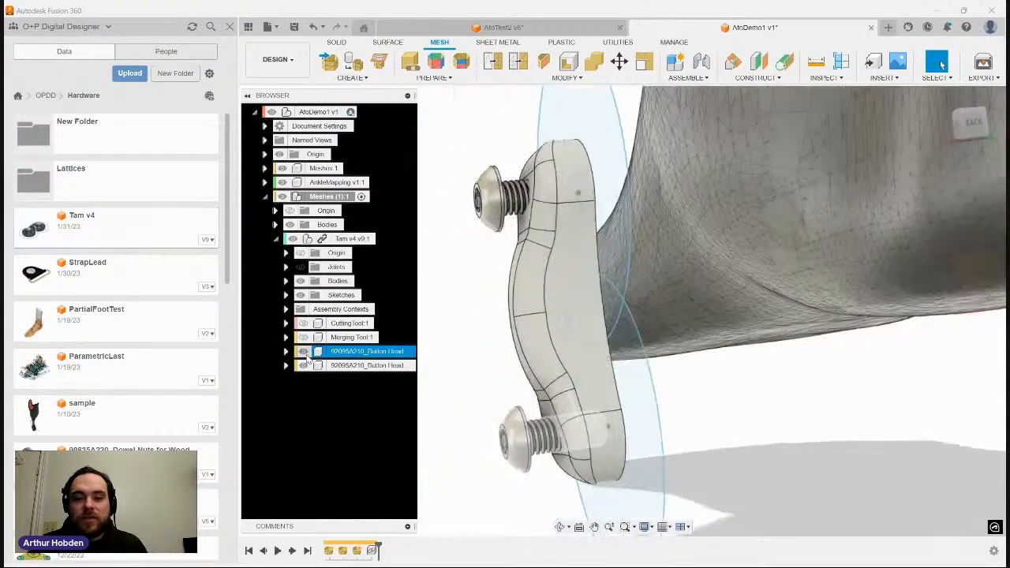
pyautogui.click(302, 366)
pyautogui.click(303, 351)
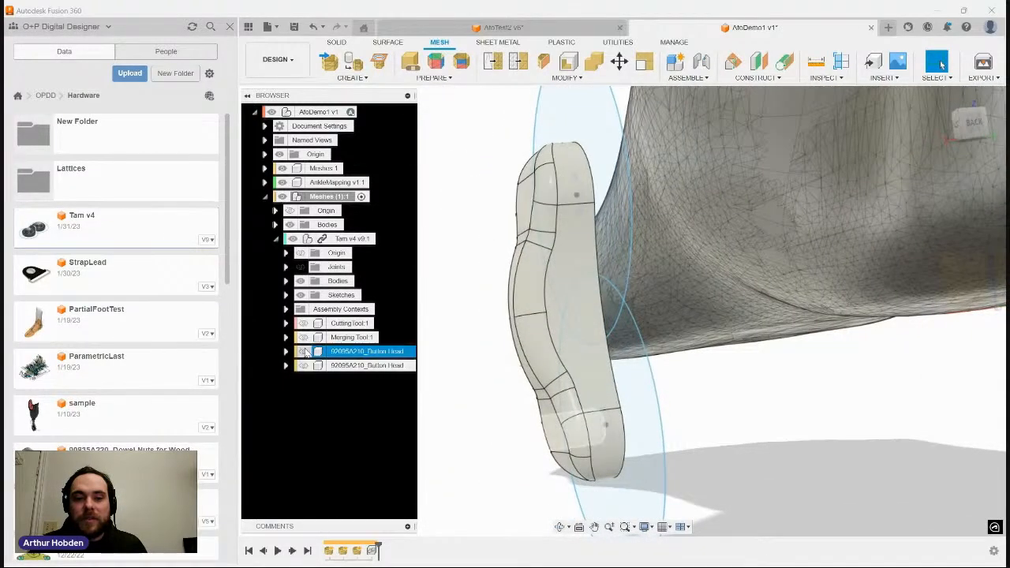
pyautogui.click(304, 352)
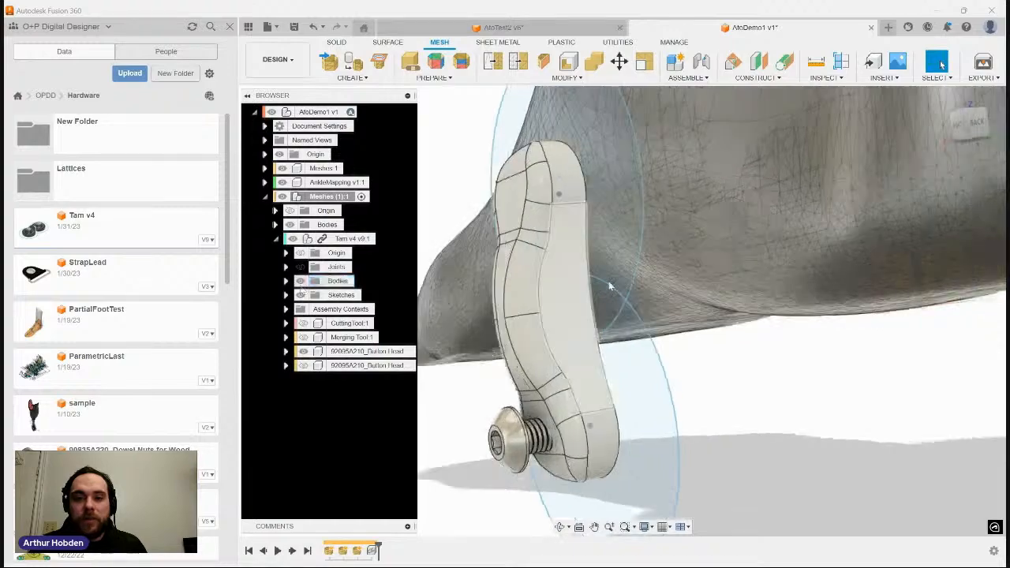
pyautogui.click(304, 324)
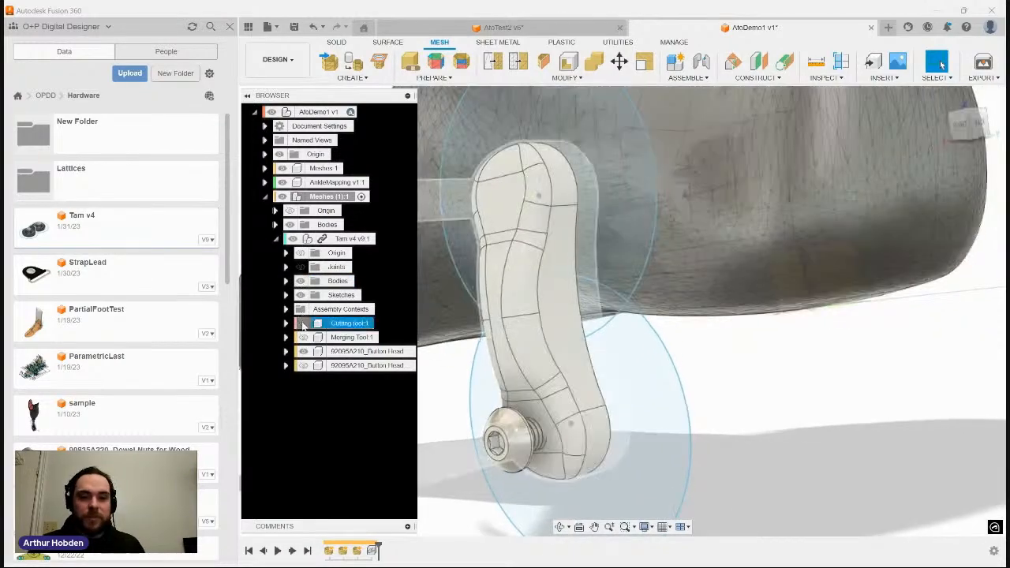
pyautogui.click(302, 337)
pyautogui.click(303, 337)
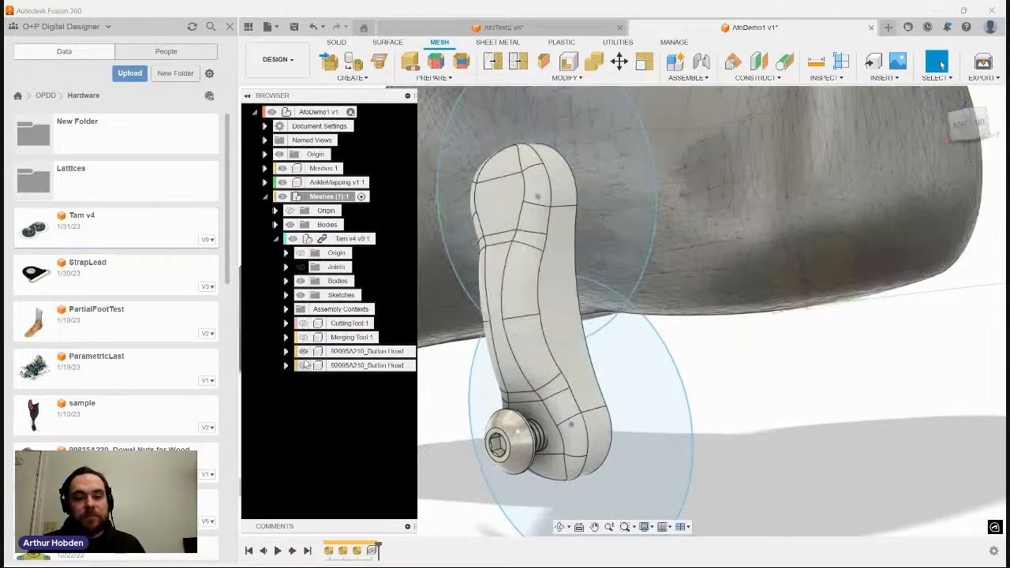
pyautogui.click(304, 365)
pyautogui.click(304, 337)
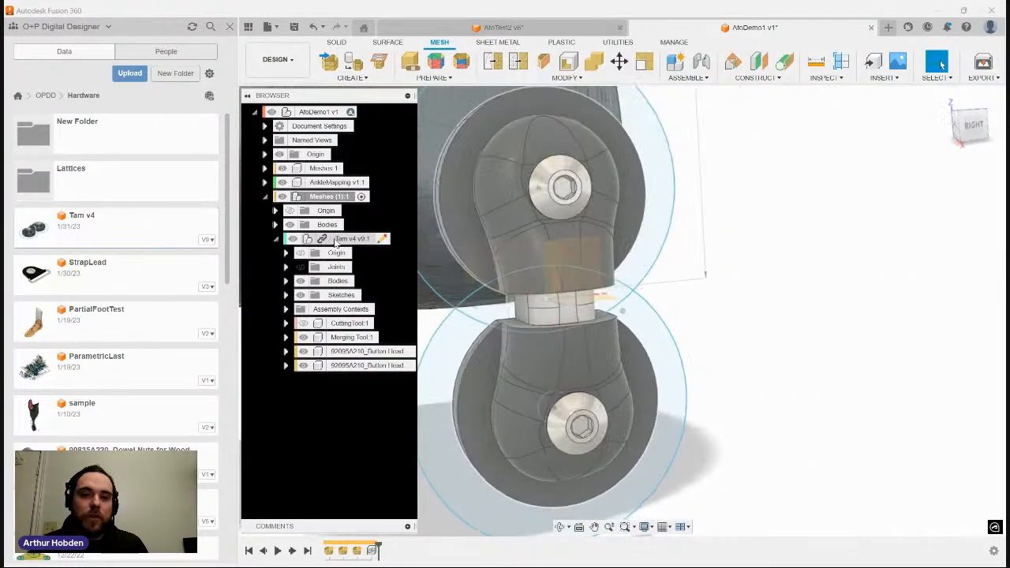
# Step: Break the Tam v4 component's link, remove the component from Meshes (1), and make the top-level AfoDemo1 component active
pyautogui.click(339, 239)
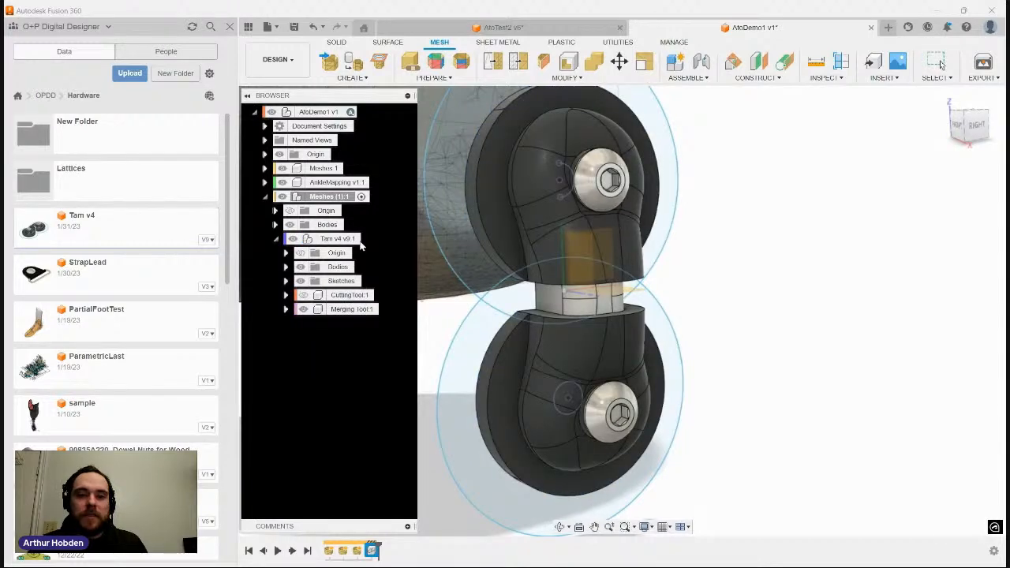
pyautogui.click(321, 197)
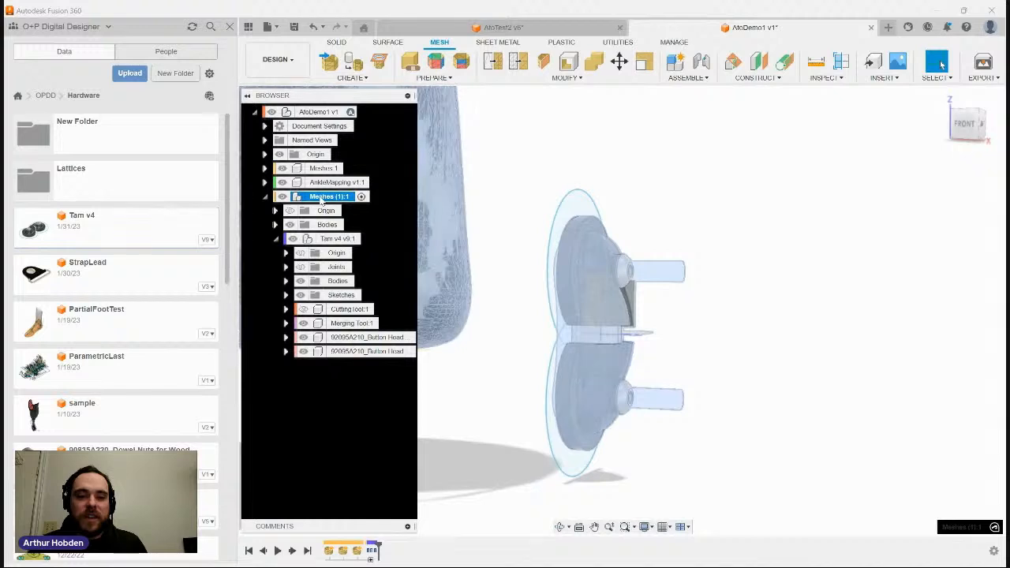
pyautogui.moveTo(379, 543); pyautogui.dragTo(364, 543)
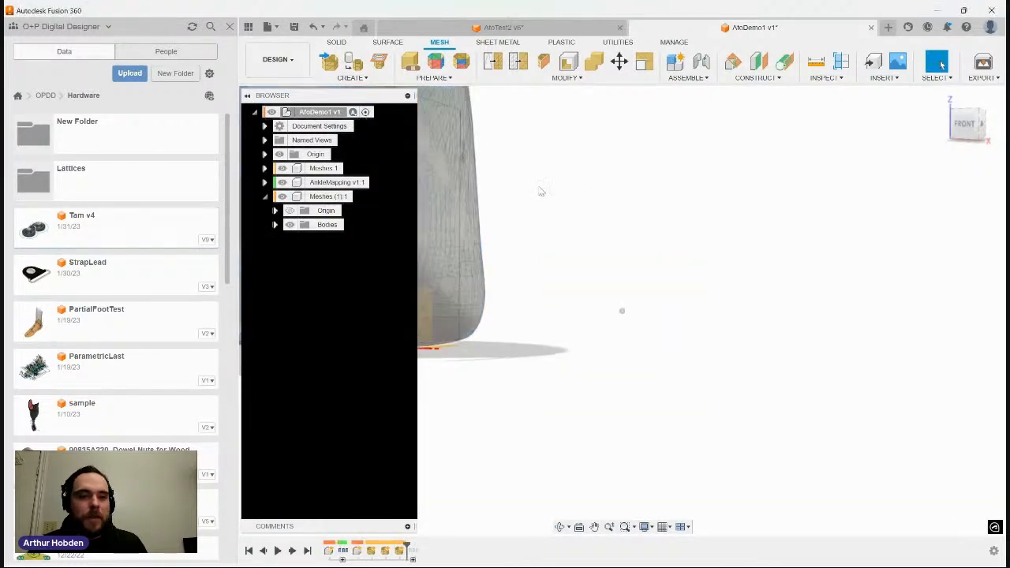
# Step: Insert the Tam v4 joint from the Hardware folder into the top-level design and rotate it upright to face the ankle
pyautogui.rightClick(120, 236)
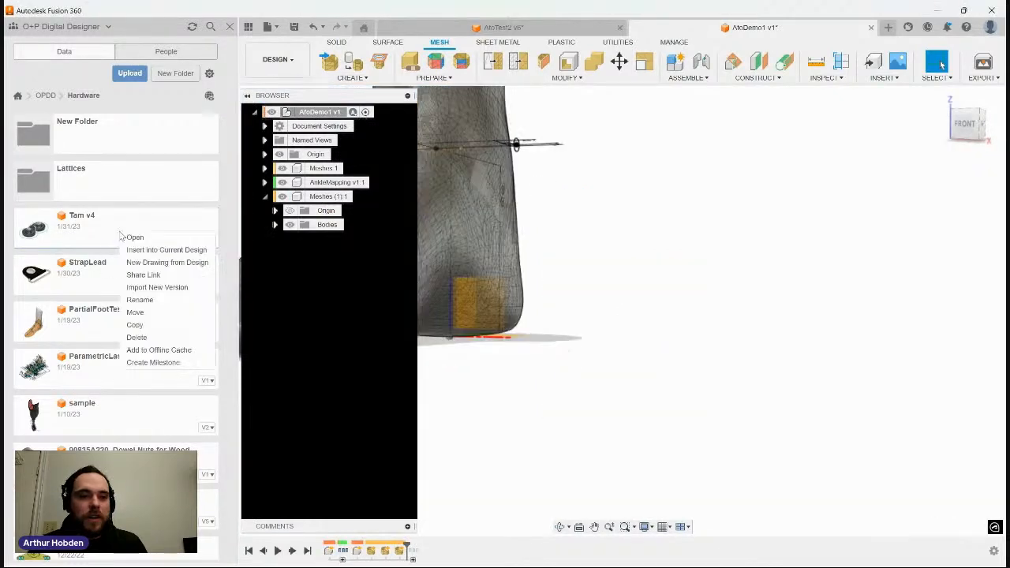
pyautogui.click(162, 250)
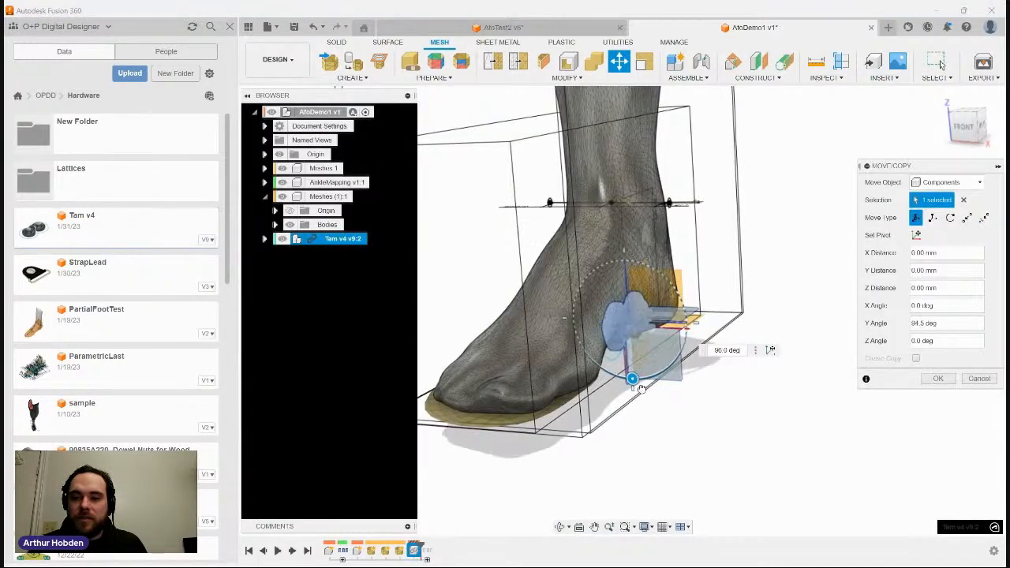
pyautogui.keyDown('shift'); pyautogui.moveTo(636, 398); pyautogui.dragTo(559, 388, button='middle'); pyautogui.keyUp('shift')
pyautogui.moveTo(652, 318); pyautogui.dragTo(602, 254)
pyautogui.keyDown('shift'); pyautogui.moveTo(569, 264); pyautogui.dragTo(606, 268, button='middle'); pyautogui.keyUp('shift')
pyautogui.moveTo(627, 264); pyautogui.dragTo(633, 260)
# Step: Move the Tam v4 joint out beside the foot, about 22 mm in Y and 86 mm in Z, accept the placement, and break its link
pyautogui.keyDown('shift'); pyautogui.moveTo(632, 263); pyautogui.dragTo(665, 270, button='middle'); pyautogui.keyUp('shift')
pyautogui.moveTo(653, 316); pyautogui.dragTo(783, 313)
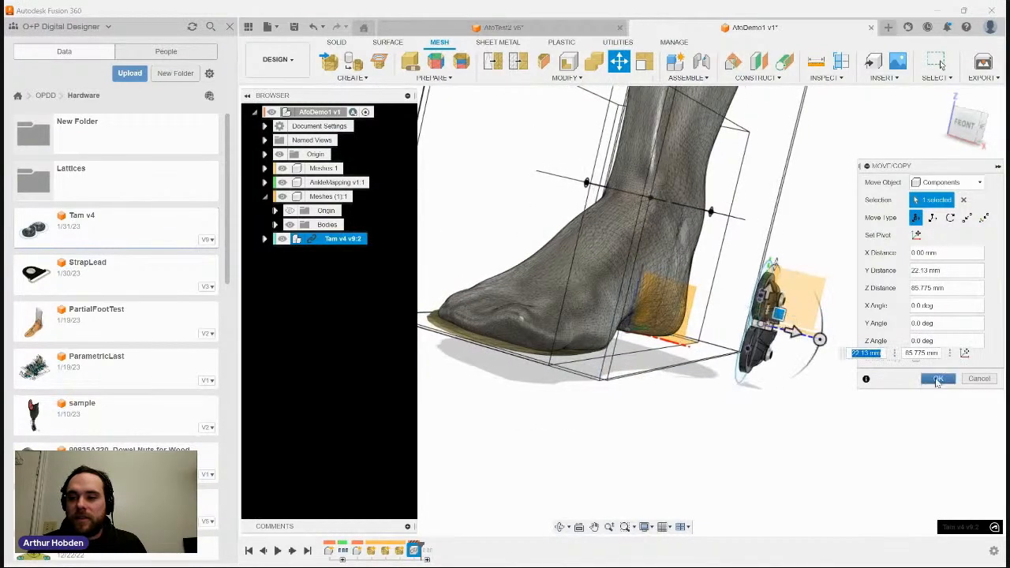
pyautogui.click(937, 380)
pyautogui.scroll(3, 946, 385)
pyautogui.click(347, 239)
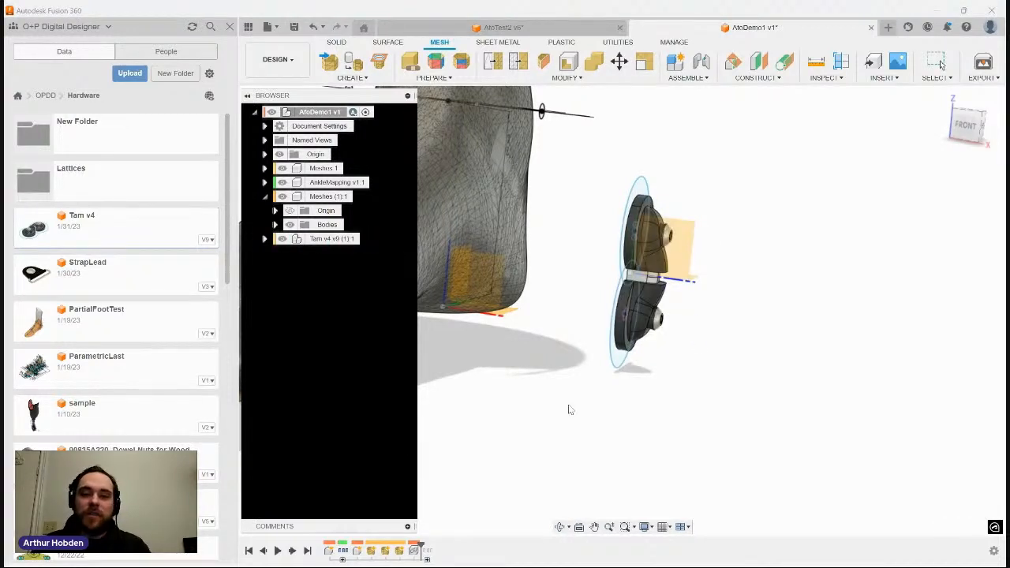
# Step: Joint the Tam v4 hinge's centre origin to the AnkleMapping ankle-axis circle on the +X side of the ankle, at -90 degrees
pyautogui.click(230, 26)
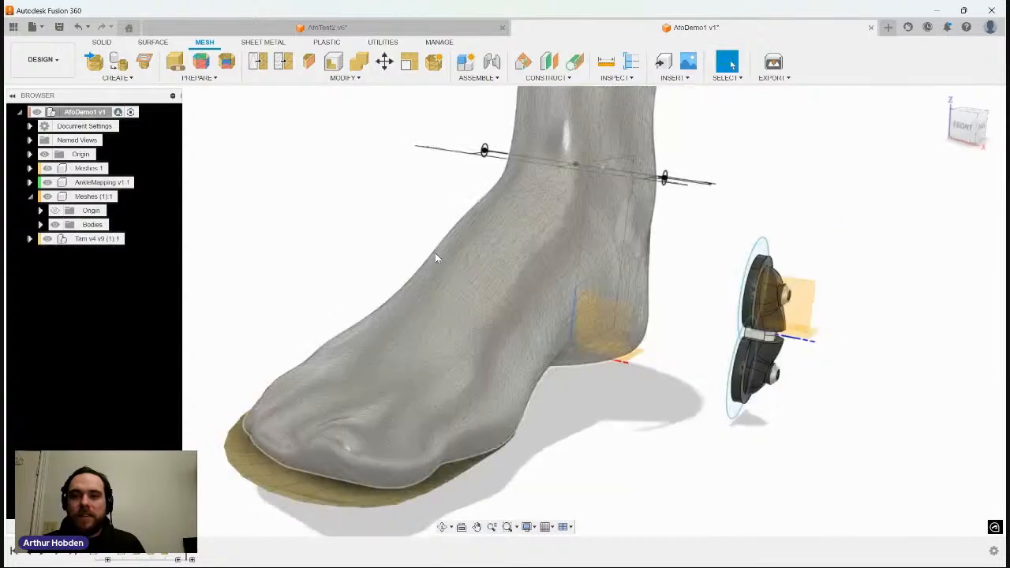
pyautogui.click(491, 63)
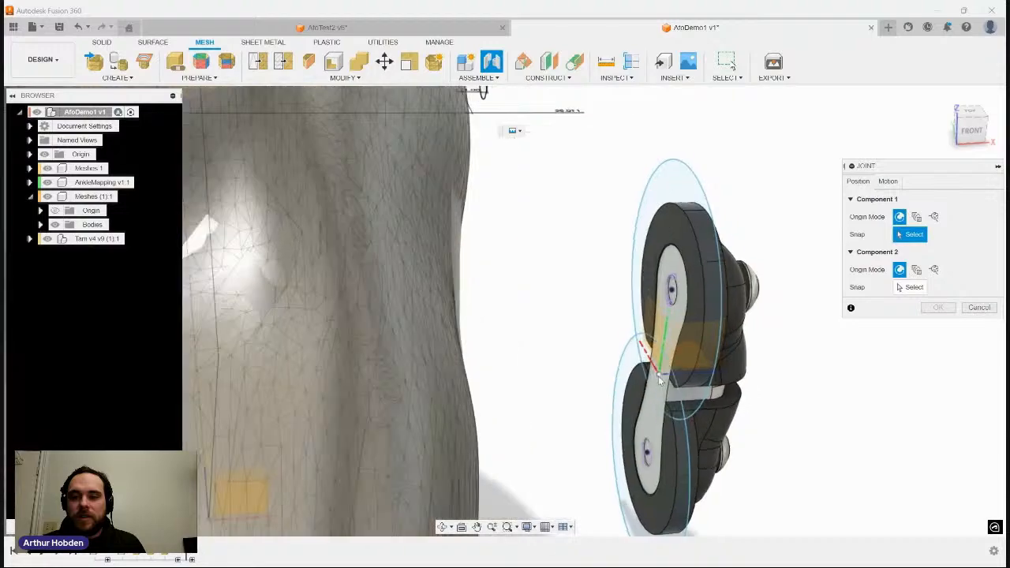
pyautogui.click(658, 376)
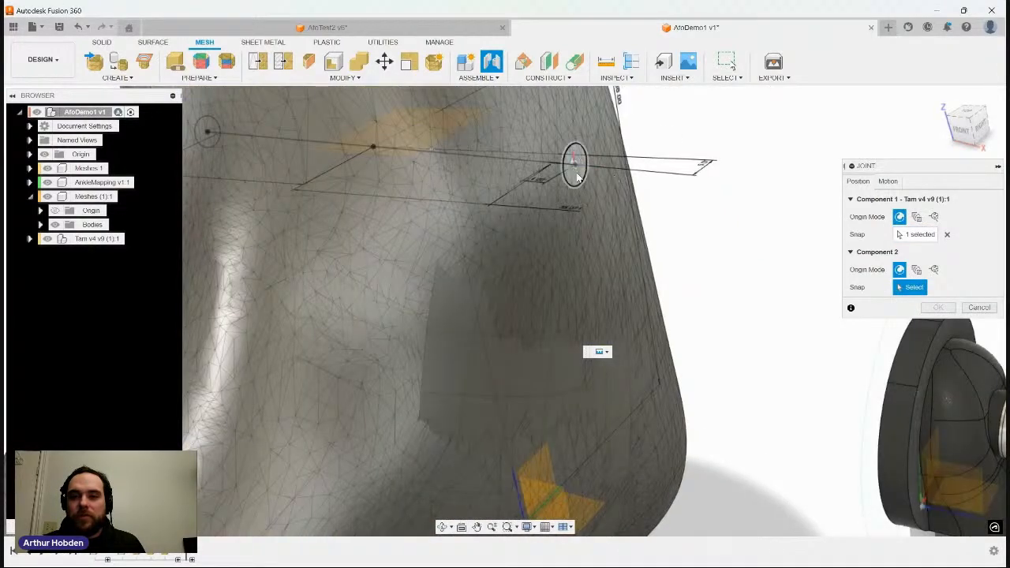
pyautogui.click(576, 175)
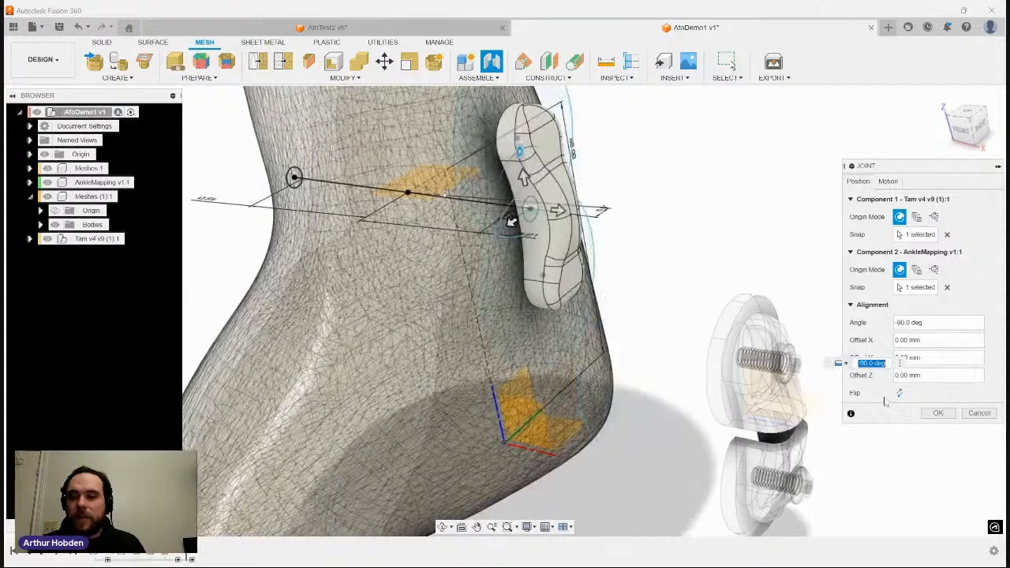
pyautogui.click(937, 412)
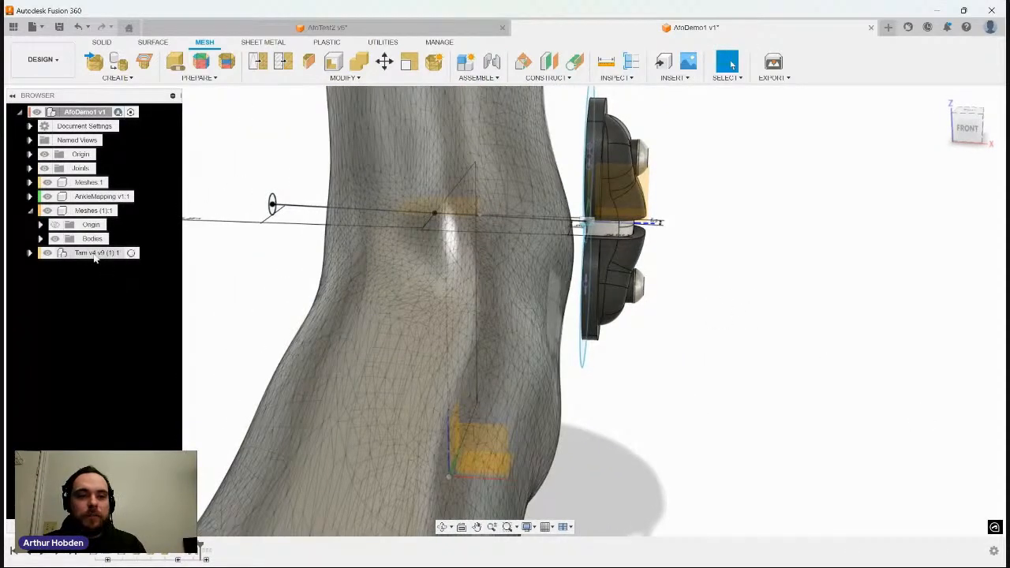
# Step: Duplicate the Tam v4 hinge component and move the copy about 102 mm along its Z direction to the opposite side of the ankle
pyautogui.click(93, 256)
pyautogui.hotkey('ctrl', 'c')
pyautogui.hotkey('ctrl', 'v')
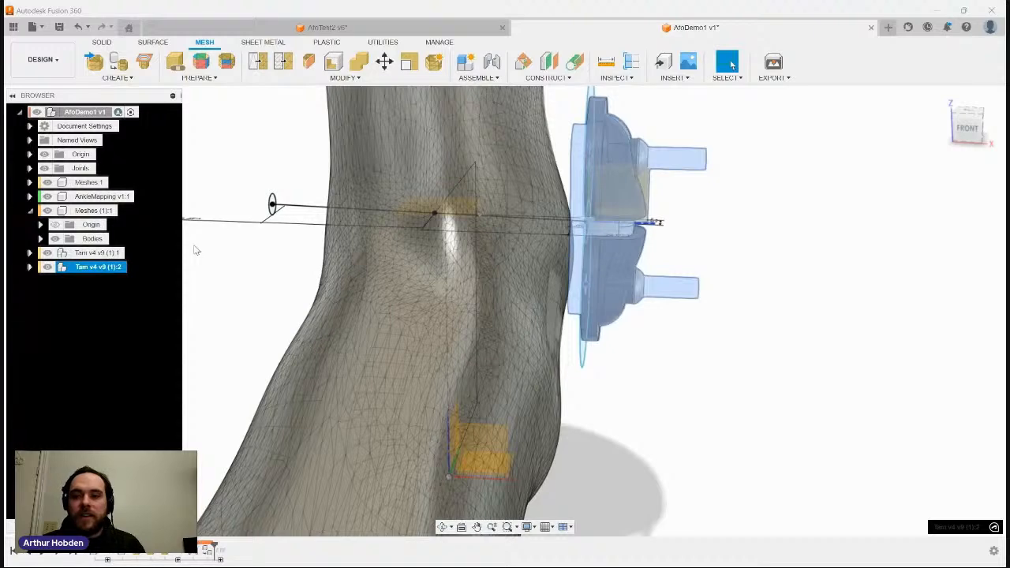
pyautogui.press('m')
pyautogui.moveTo(656, 232); pyautogui.dragTo(229, 209)
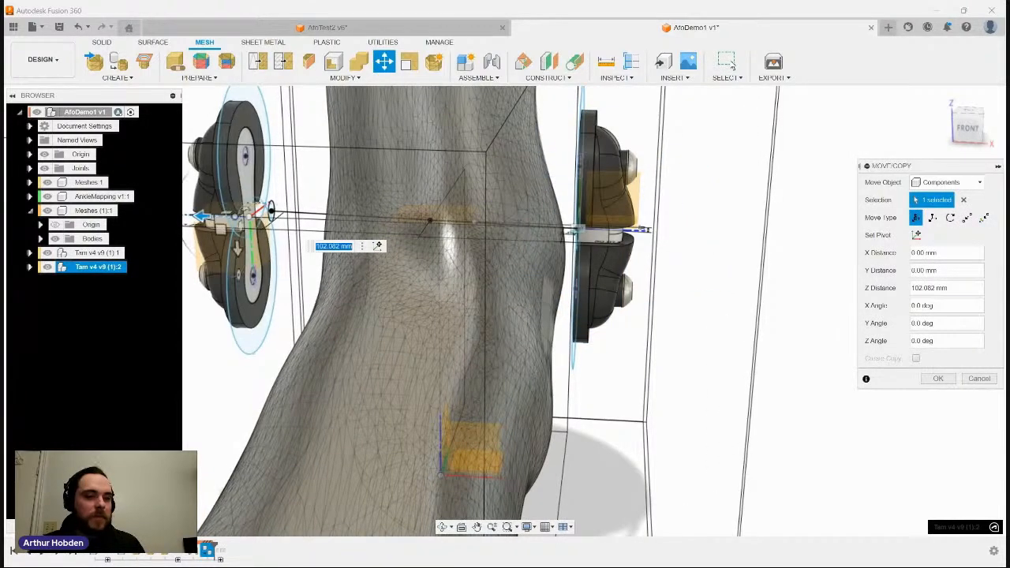
pyautogui.keyDown('shift'); pyautogui.moveTo(792, 272); pyautogui.dragTo(930, 382, button='middle'); pyautogui.keyUp('shift')
pyautogui.scroll(1, 930, 383)
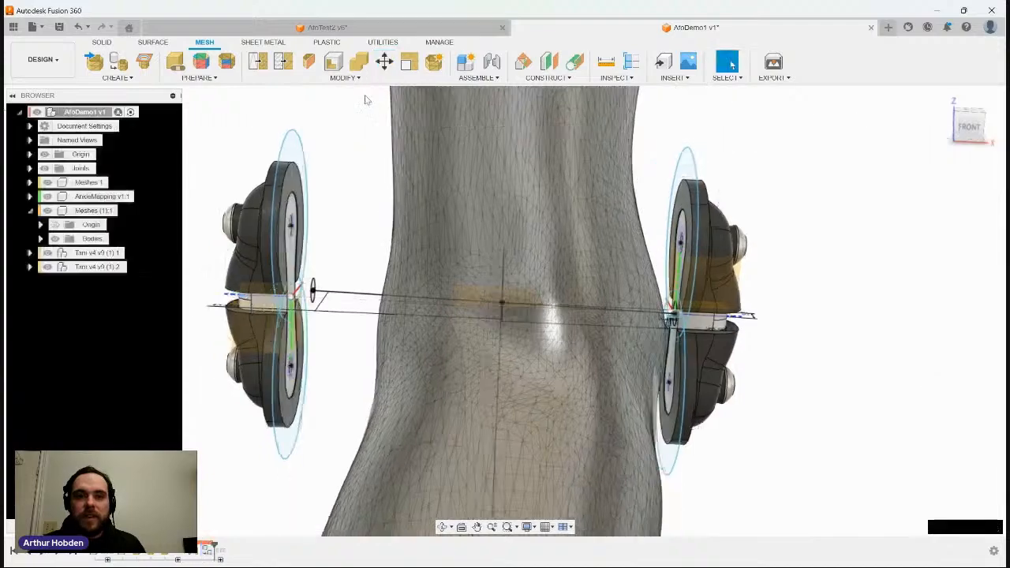
# Step: Joint the copied hinge to the AnkleMapping circle on the -X side, at -90 degrees with the alignment flipped
pyautogui.click(491, 62)
pyautogui.scroll(3, 478, 342)
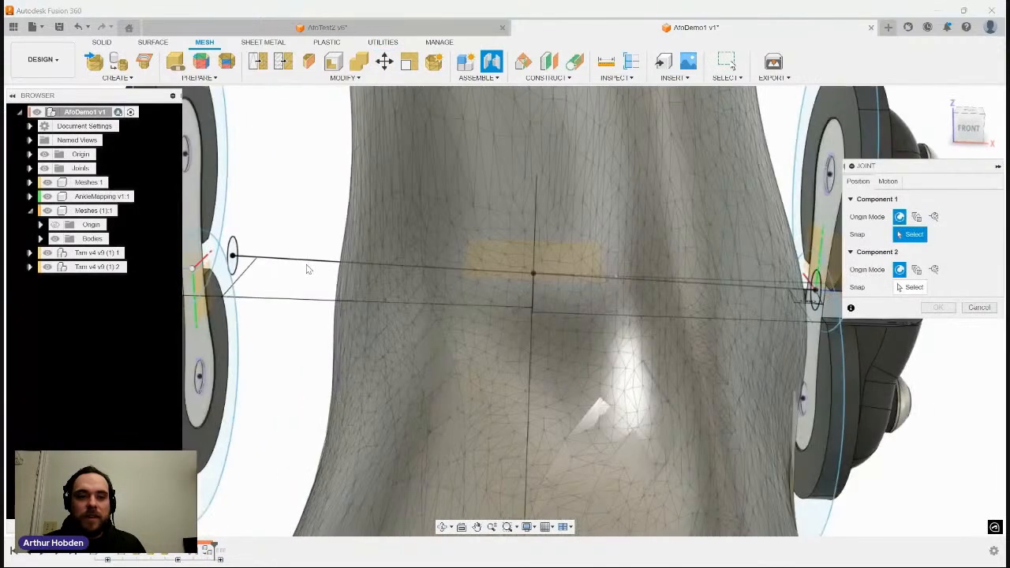
pyautogui.click(199, 269)
pyautogui.scroll(5, 199, 270)
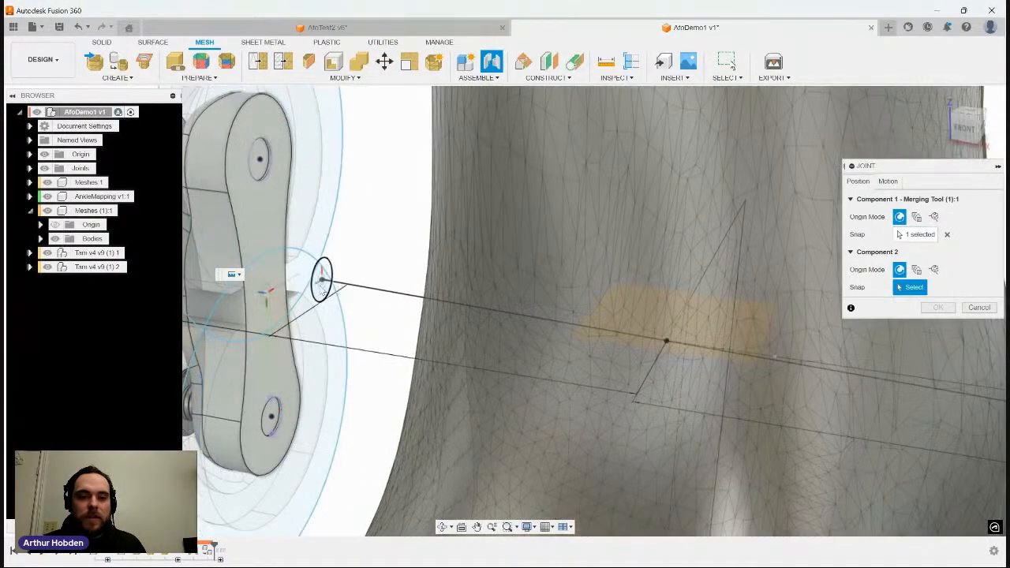
pyautogui.click(322, 282)
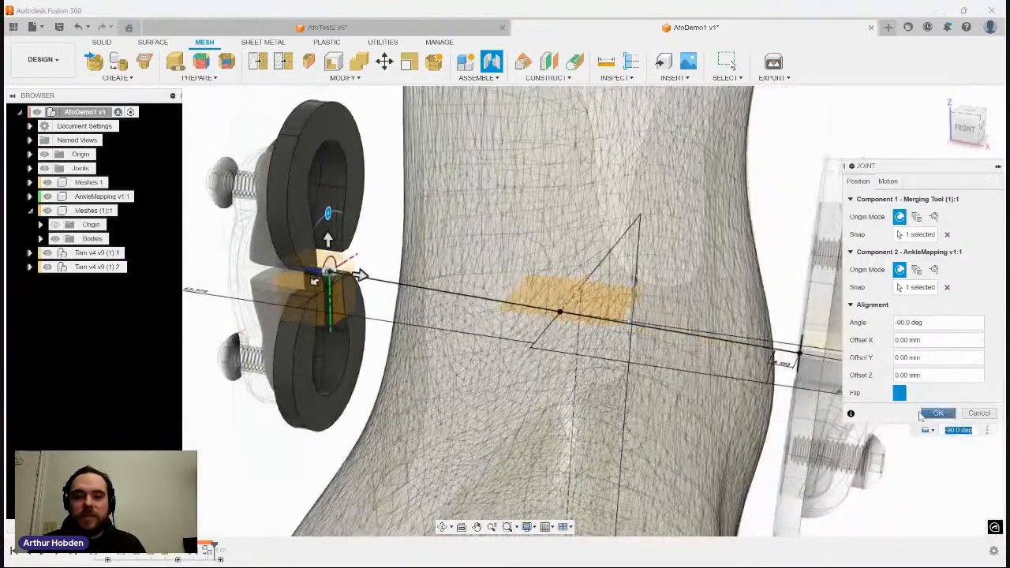
pyautogui.click(927, 414)
# Step: Try a 6 mm clearance dimension between the ankle and the hinge on the +X side
pyautogui.keyDown('shift'); pyautogui.moveTo(930, 413); pyautogui.dragTo(789, 361, button='middle'); pyautogui.keyUp('shift')
pyautogui.scroll(6, 789, 361)
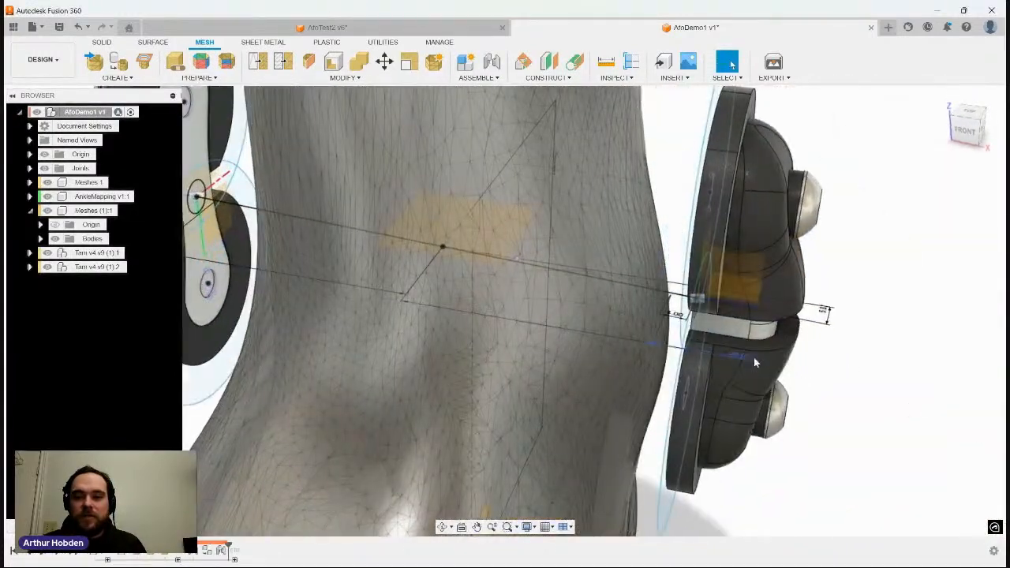
pyautogui.scroll(1, 680, 319)
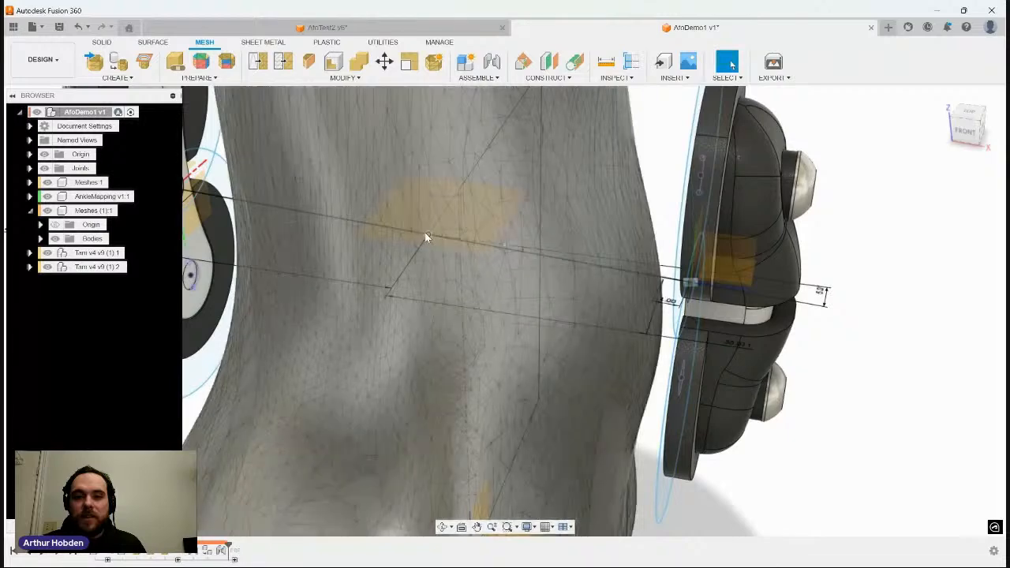
pyautogui.click(426, 236)
pyautogui.scroll(1, 676, 319)
pyautogui.doubleClick(660, 304)
pyautogui.write('6')
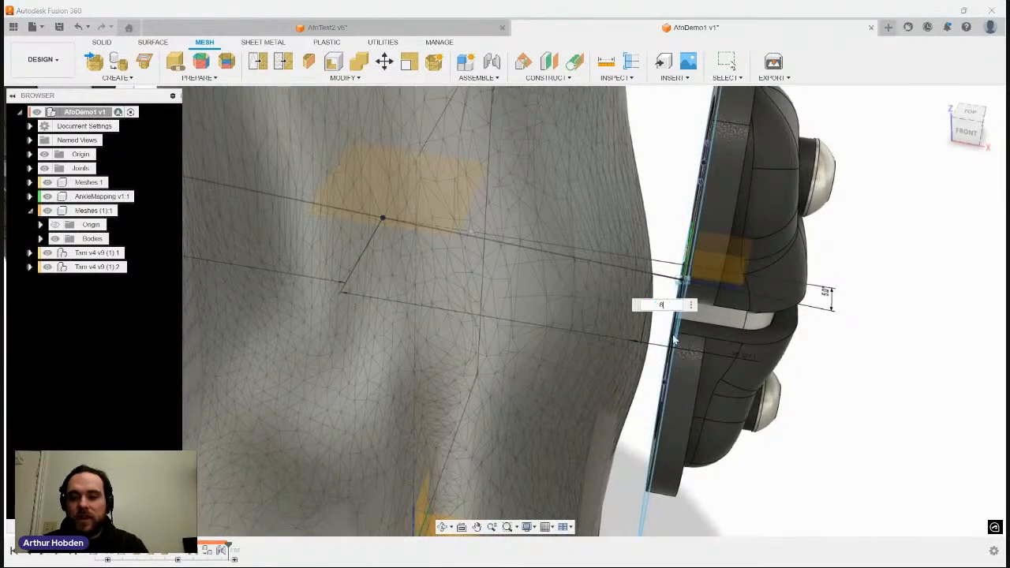
pyautogui.press('Return')
pyautogui.scroll(-1, 683, 338)
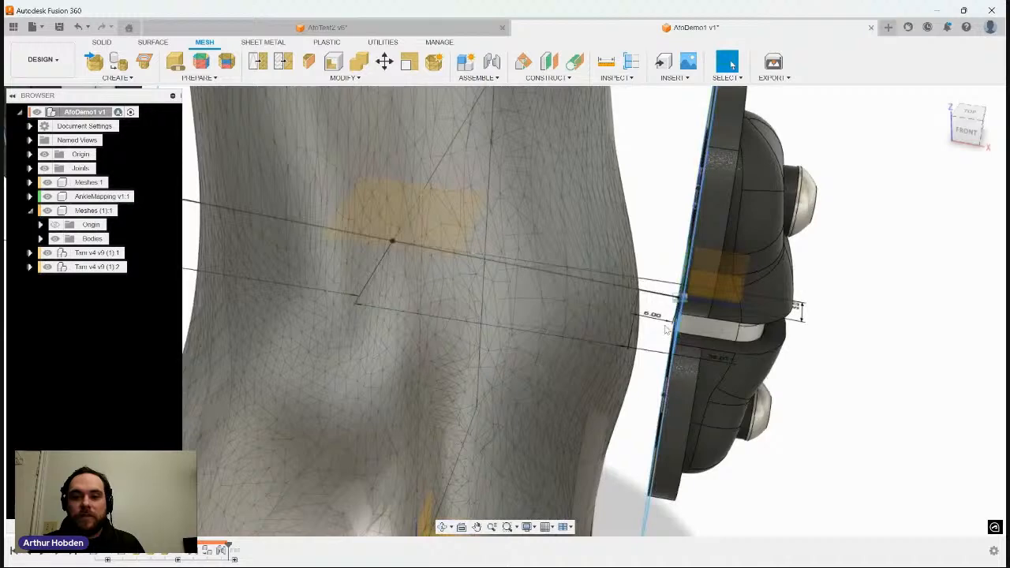
# Step: Set the clearance dimension between the ankle and the +X side hinge to 2 mm
pyautogui.scroll(-1, 594, 308)
pyautogui.moveTo(614, 302)
pyautogui.keyDown('shift'); pyautogui.mouseDown(button='middle')
pyautogui.moveTo(629, 322)
pyautogui.moveTo(653, 312)
pyautogui.moveTo(643, 307)
pyautogui.mouseUp(button='middle'); pyautogui.keyUp('shift')
pyautogui.click(634, 323)
pyautogui.doubleClick(631, 321)
pyautogui.write('2')
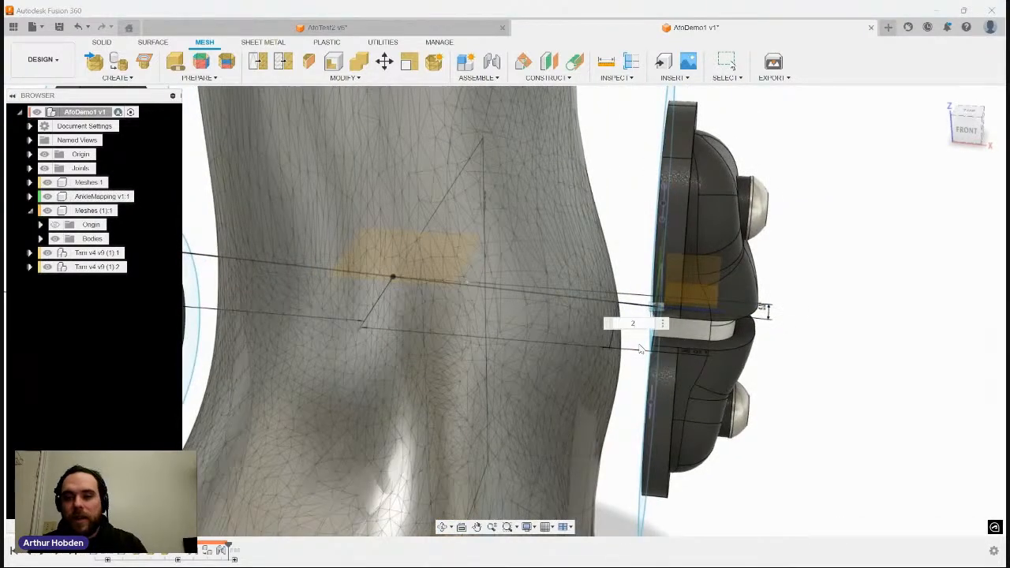
pyautogui.press('Return')
# Step: Create a section analysis through the ankle and both hinges, using the horizontal plane at the ankle axis
pyautogui.keyDown('shift'); pyautogui.moveTo(630, 332); pyautogui.dragTo(517, 303, button='middle'); pyautogui.keyUp('shift')
pyautogui.click(636, 63)
pyautogui.keyDown('shift'); pyautogui.moveTo(573, 201); pyautogui.dragTo(455, 214, button='middle'); pyautogui.keyUp('shift')
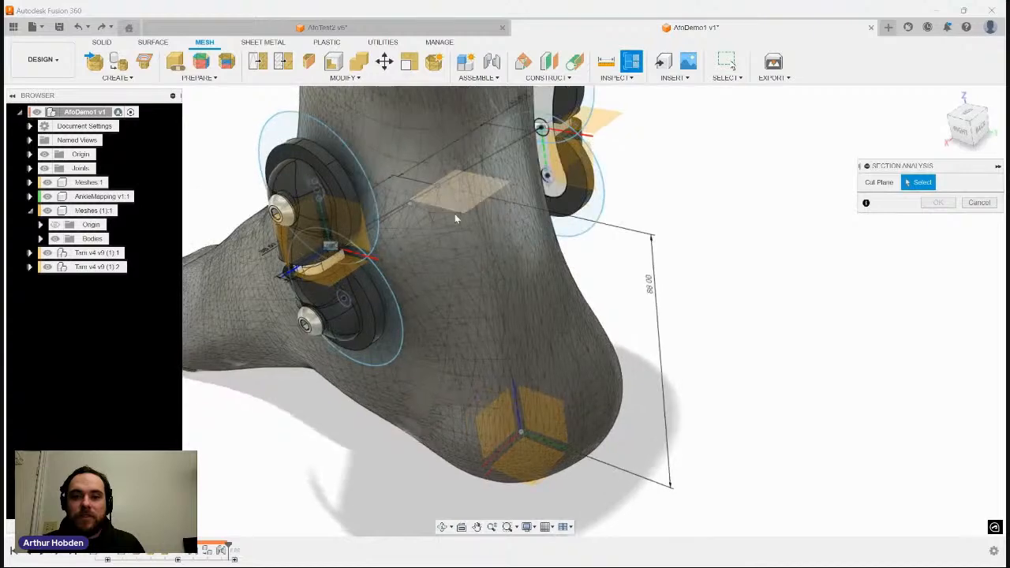
pyautogui.click(461, 207)
pyautogui.click(934, 305)
# Step: Set the ankle-axis dimension from the centre to the -X side hinge to 36 mm
pyautogui.keyDown('shift'); pyautogui.moveTo(606, 247); pyautogui.dragTo(534, 287, button='middle'); pyautogui.keyUp('shift')
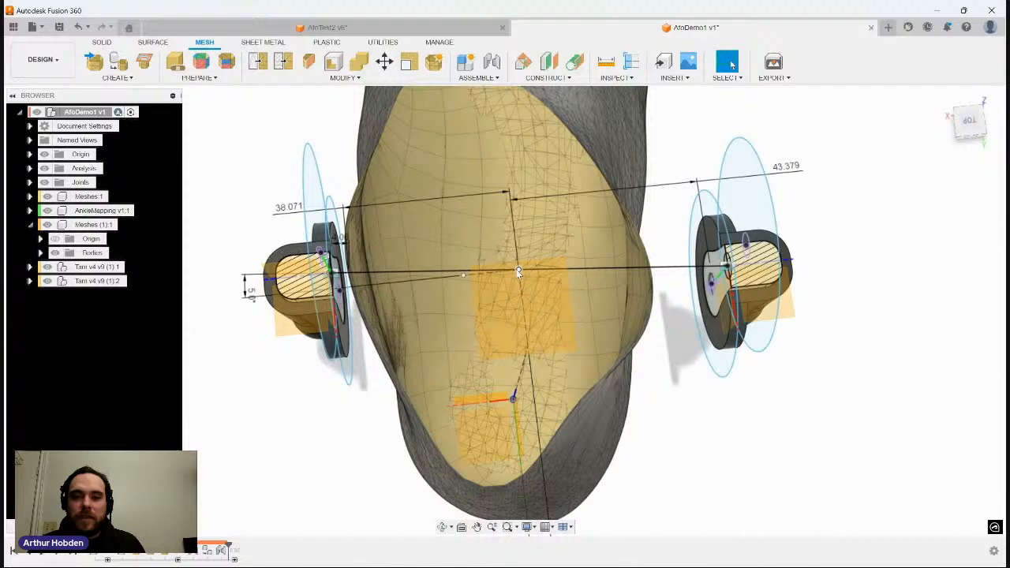
pyautogui.moveTo(516, 242)
pyautogui.keyDown('shift'); pyautogui.mouseDown(button='middle')
pyautogui.moveTo(514, 251)
pyautogui.moveTo(364, 252)
pyautogui.moveTo(334, 244)
pyautogui.moveTo(473, 264)
pyautogui.moveTo(384, 266)
pyautogui.moveTo(288, 231)
pyautogui.moveTo(290, 243)
pyautogui.mouseUp(button='middle'); pyautogui.keyUp('shift')
pyautogui.scroll(3, 290, 243)
pyautogui.moveTo(716, 338); pyautogui.dragTo(344, 301, button='middle')
pyautogui.moveTo(499, 338); pyautogui.dragTo(444, 387, button='middle')
pyautogui.doubleClick(788, 224)
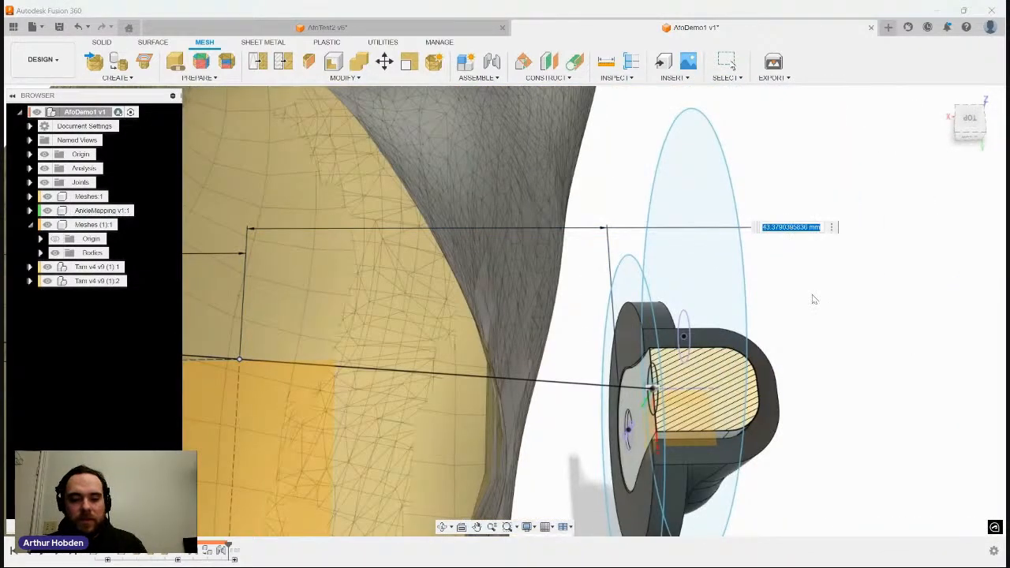
pyautogui.write('36')
pyautogui.press('Return')
# Step: Reduce the centre-to-hinge dimension on the -X side further, to about 32 mm, bringing that hinge closer to the ankle
pyautogui.keyDown('shift'); pyautogui.moveTo(814, 299); pyautogui.dragTo(788, 314, button='middle'); pyautogui.keyUp('shift')
pyautogui.doubleClick(668, 204)
pyautogui.write('32')
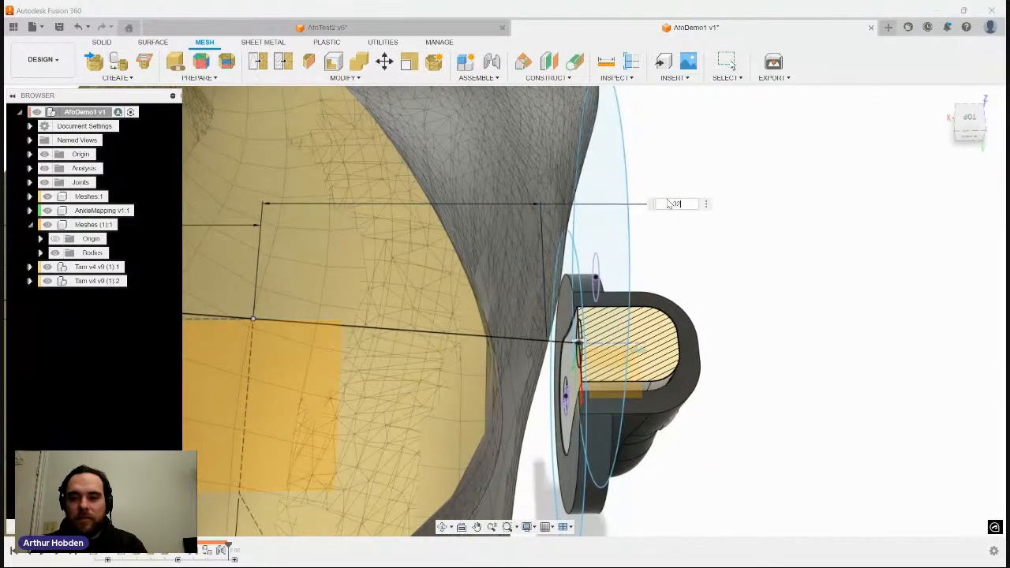
pyautogui.write('3')
pyautogui.press('Return')
# Step: Hide the section analysis and set the ankle axis height dimension behind the heel to 87 mm
pyautogui.keyDown('shift'); pyautogui.moveTo(667, 203); pyautogui.dragTo(842, 235, button='middle'); pyautogui.keyUp('shift')
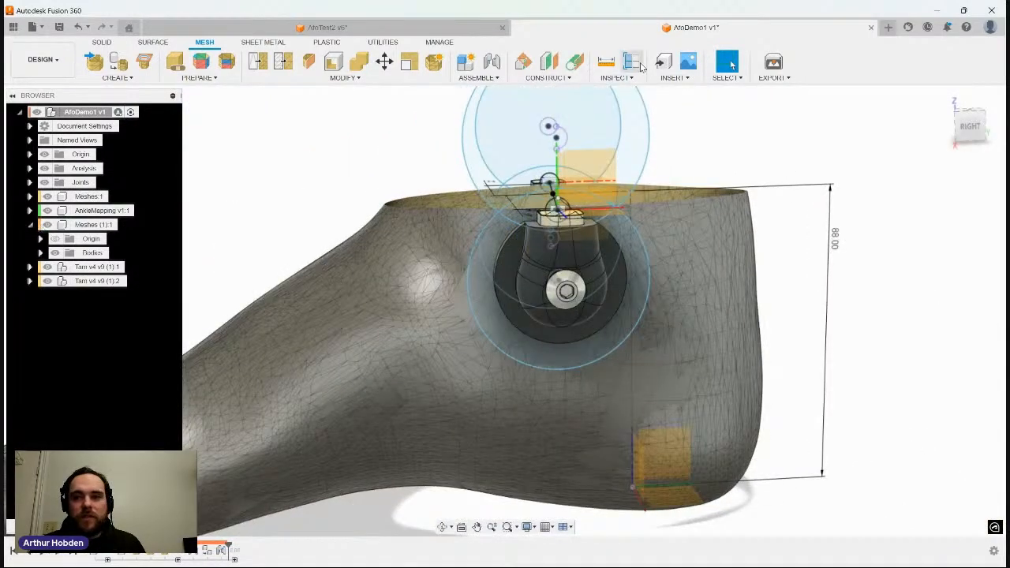
pyautogui.click(44, 168)
pyautogui.keyDown('shift'); pyautogui.moveTo(202, 319); pyautogui.dragTo(603, 273, button='middle'); pyautogui.keyUp('shift')
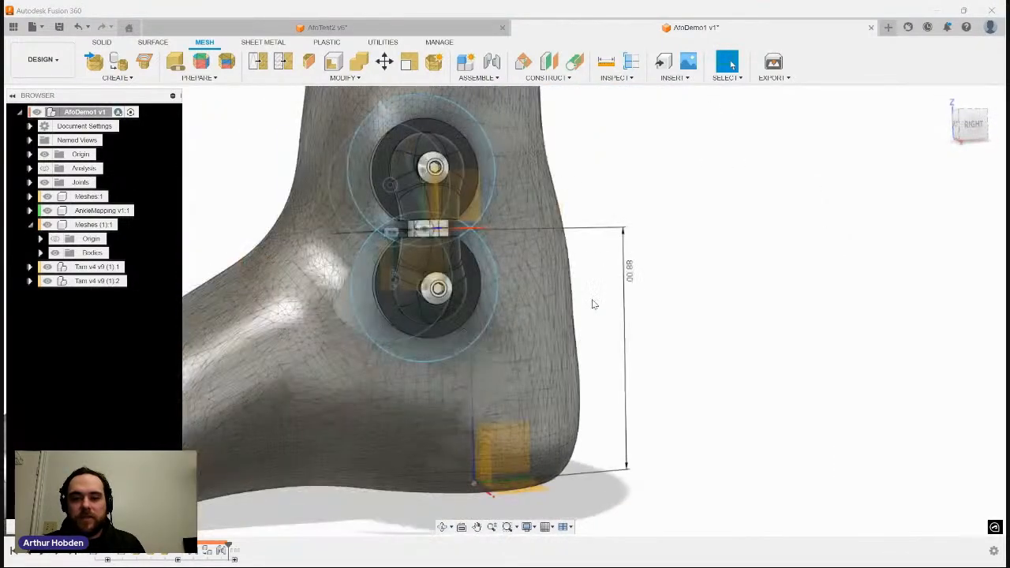
pyautogui.click(628, 270)
pyautogui.write('8')
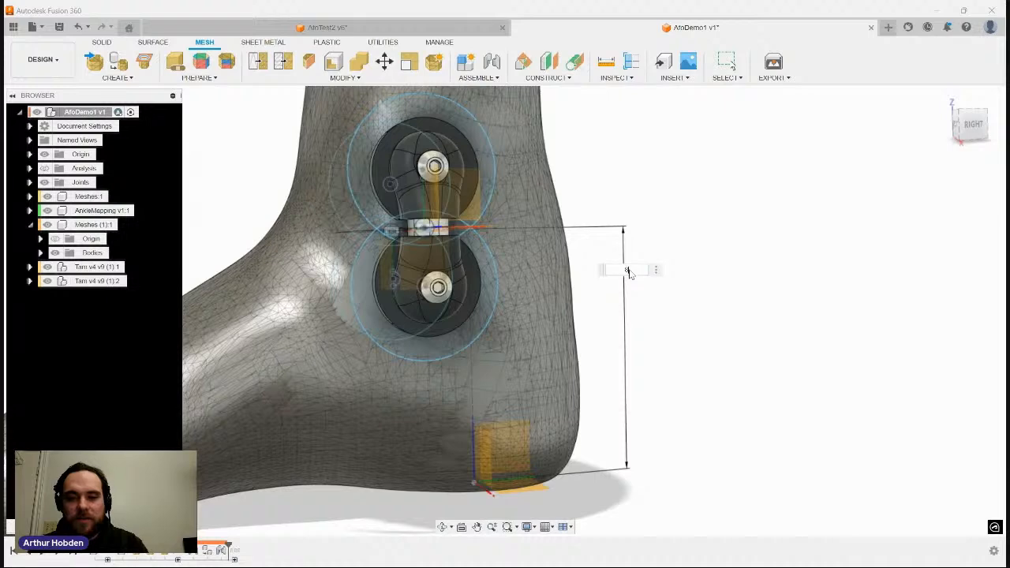
pyautogui.press('Return')
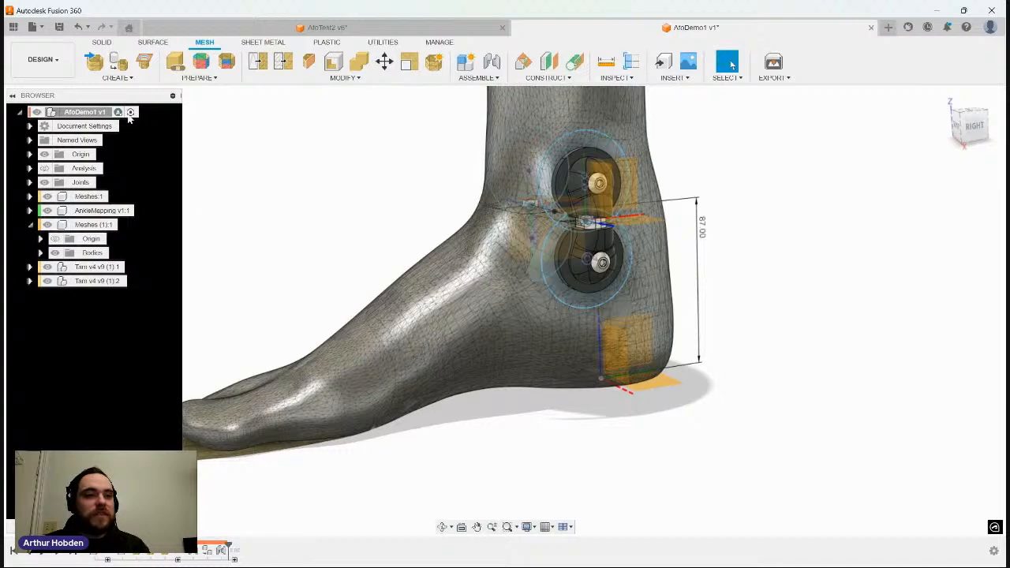
# Step: Create an internal standard component named "liner" under the root AfoDemo1 assembly and activate it
pyautogui.click(92, 115)
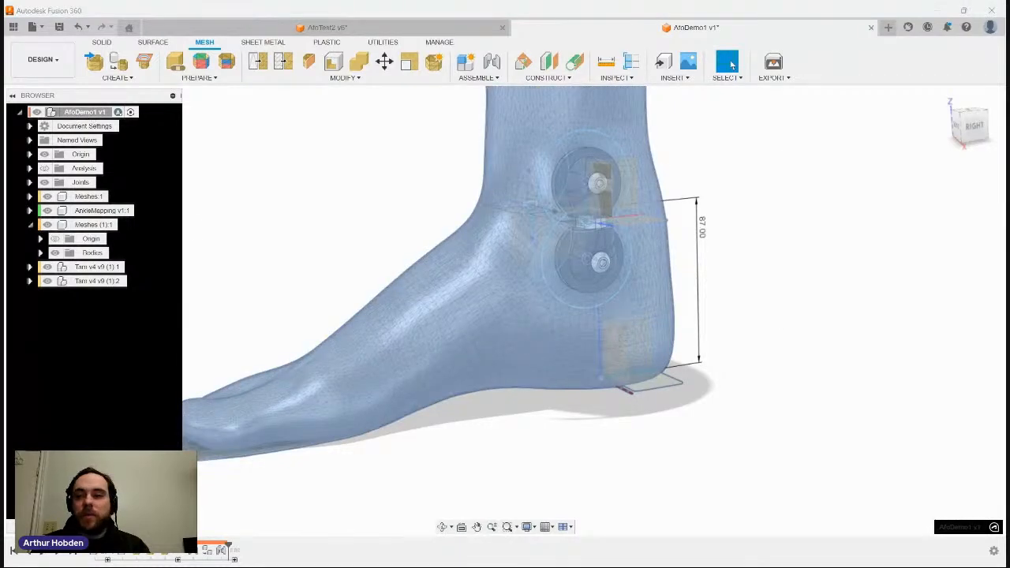
pyautogui.doubleClick(881, 236)
pyautogui.write('line')
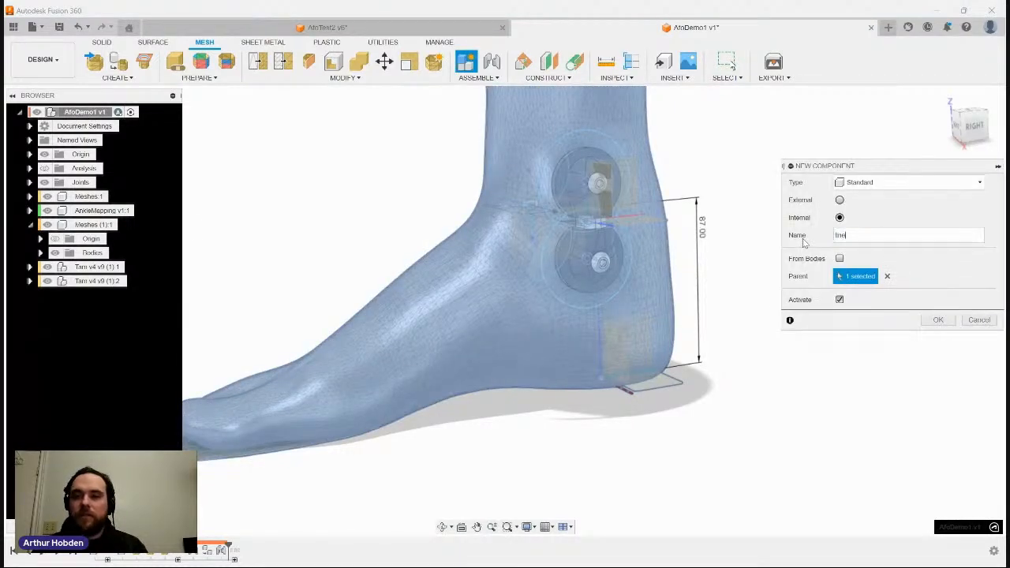
pyautogui.write('r')
pyautogui.press('Return')
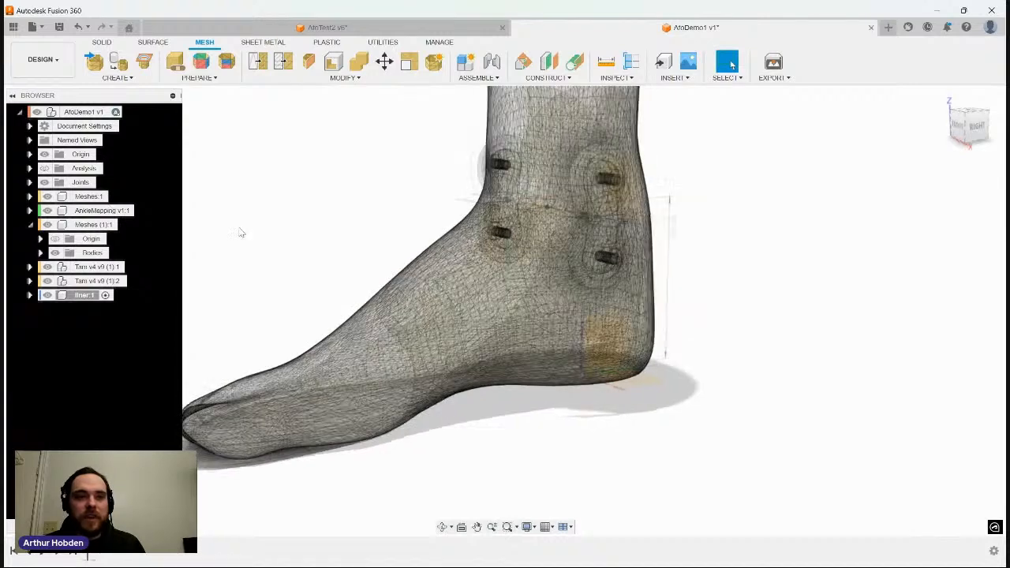
# Step: Start a form in the liner component and convert the brace-shaped quad mesh around the foot to a new T-spline body
pyautogui.click(105, 43)
pyautogui.click(119, 61)
pyautogui.click(543, 61)
pyautogui.click(947, 182)
pyautogui.click(939, 184)
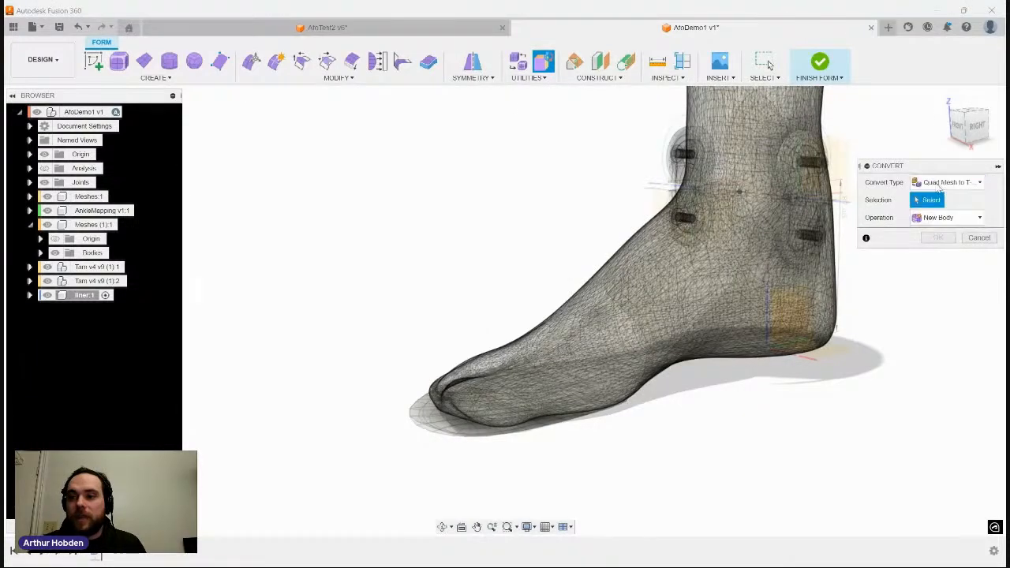
pyautogui.click(677, 287)
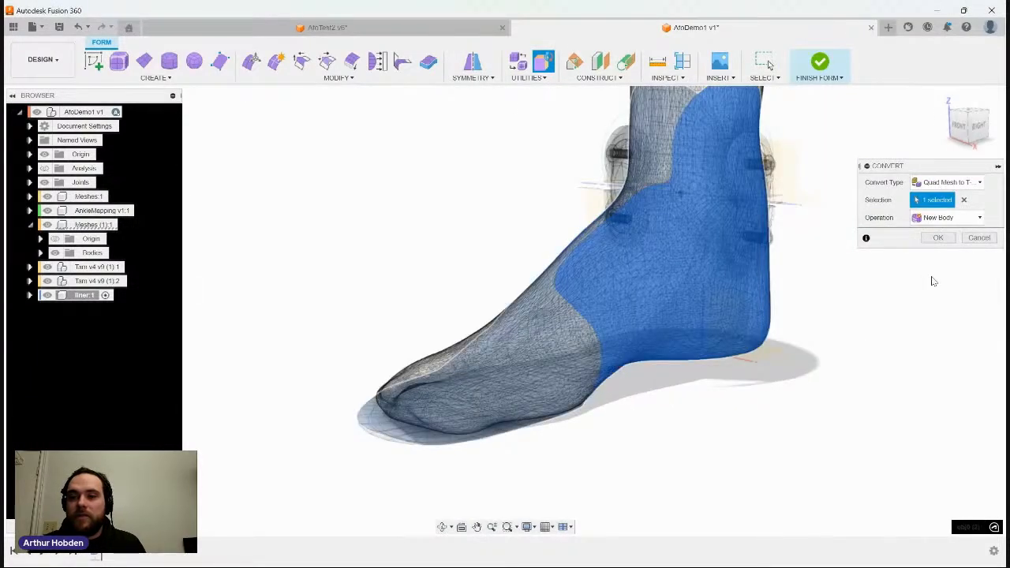
pyautogui.click(938, 239)
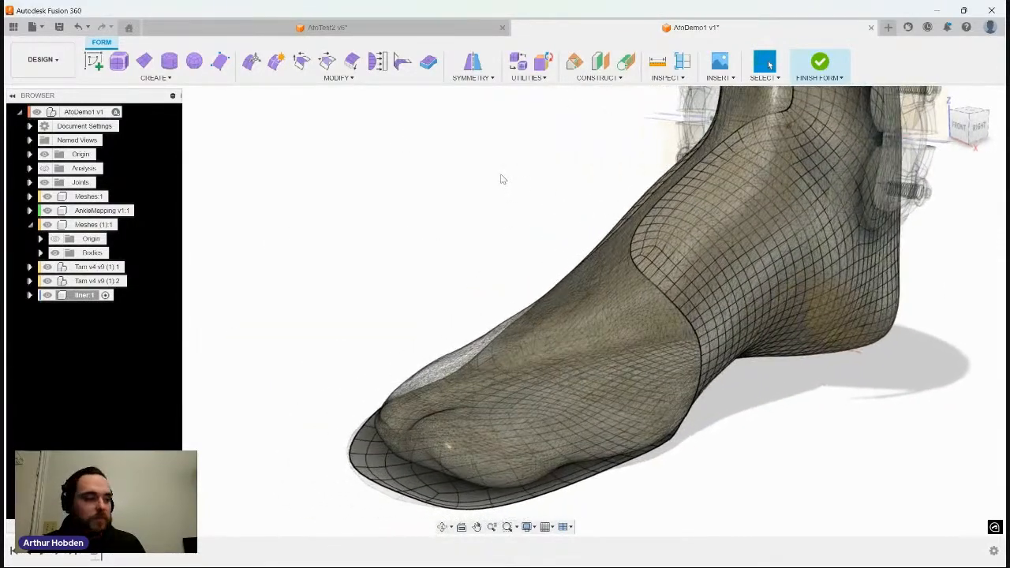
# Step: Thicken the liner's T-spline body by 2.5 mm in the normal direction with the Soft thicken type
pyautogui.click(426, 63)
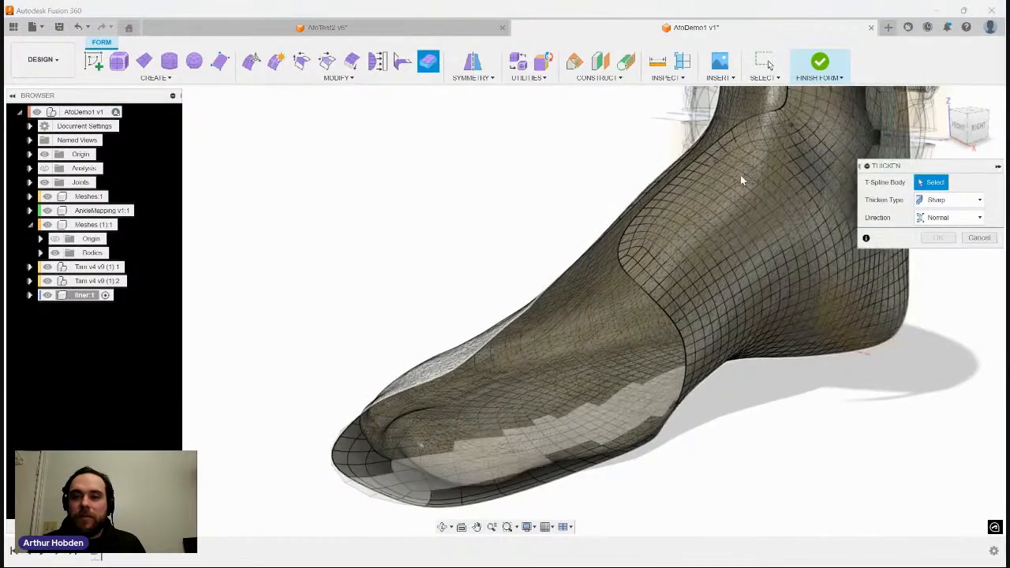
pyautogui.click(740, 175)
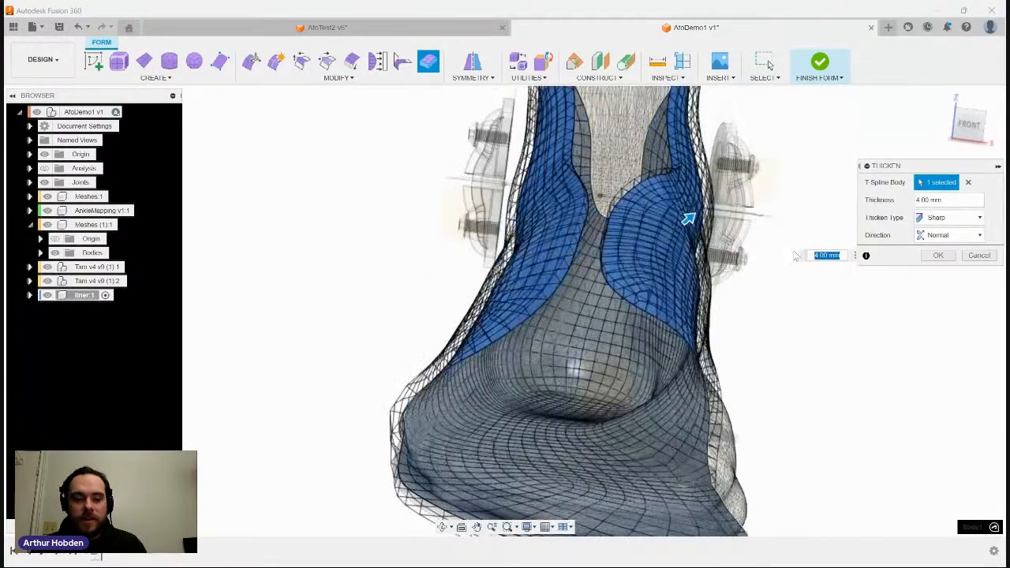
pyautogui.write('2.5')
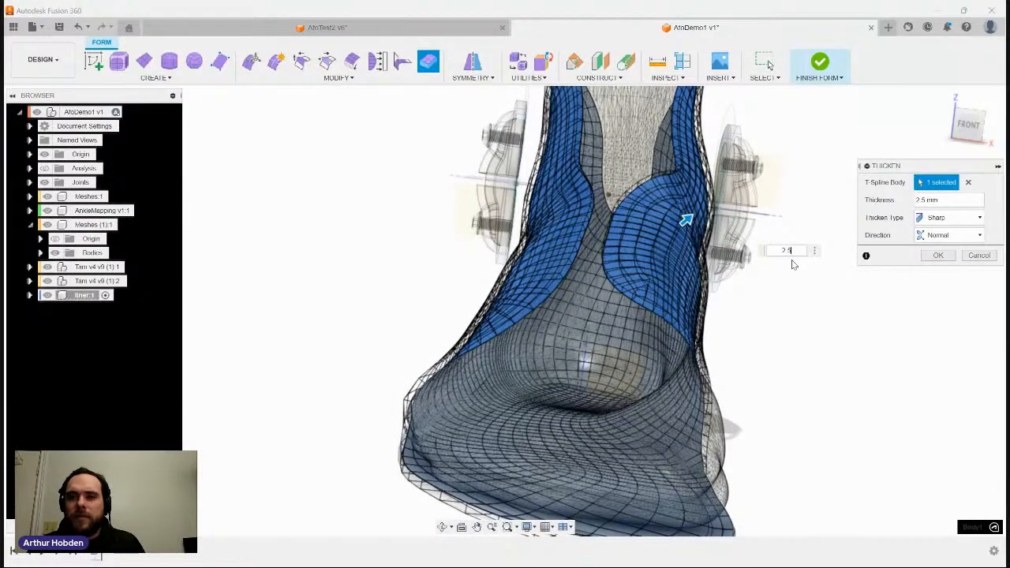
pyautogui.press('Return')
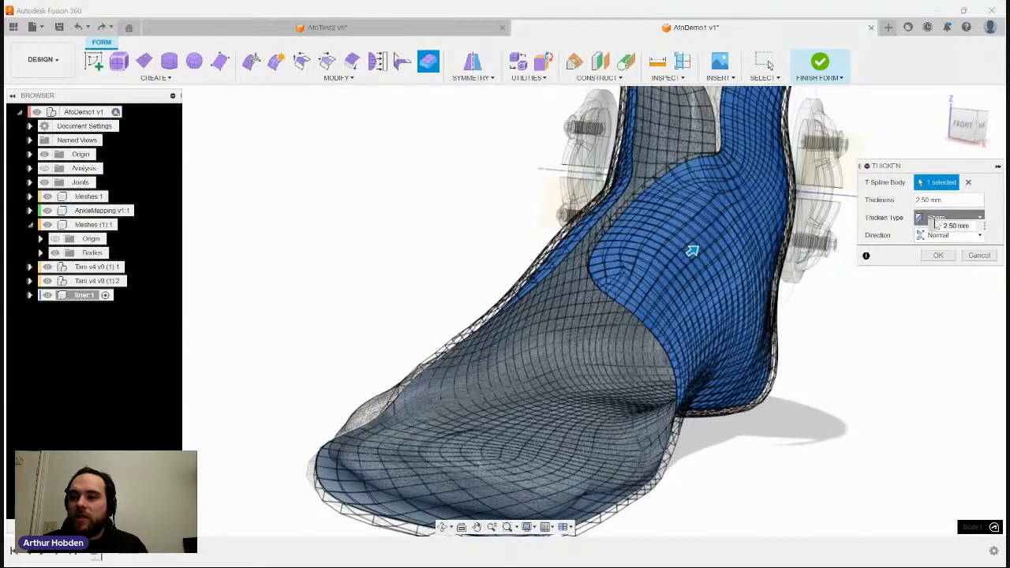
pyautogui.click(941, 218)
pyautogui.click(933, 244)
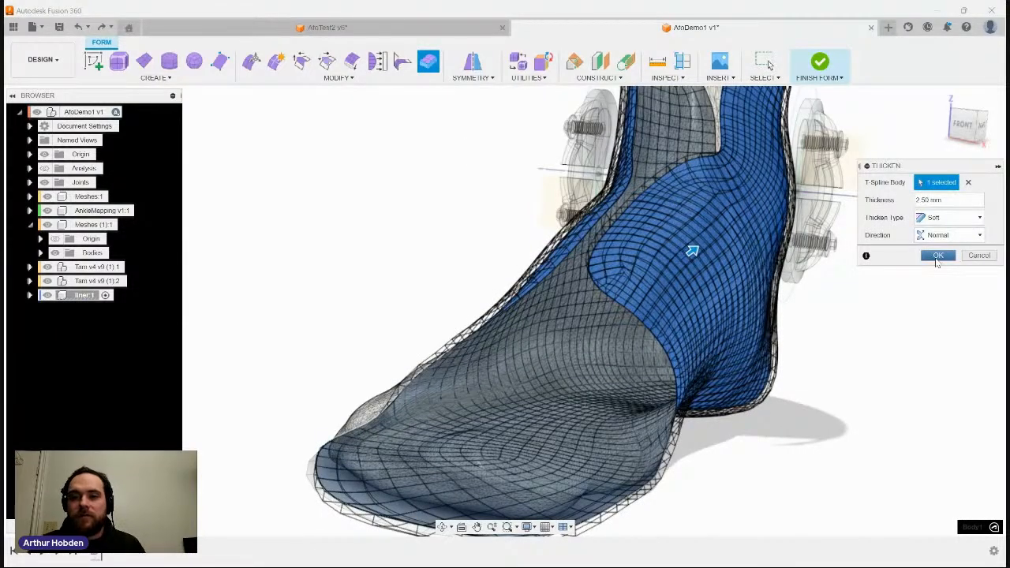
pyautogui.click(937, 256)
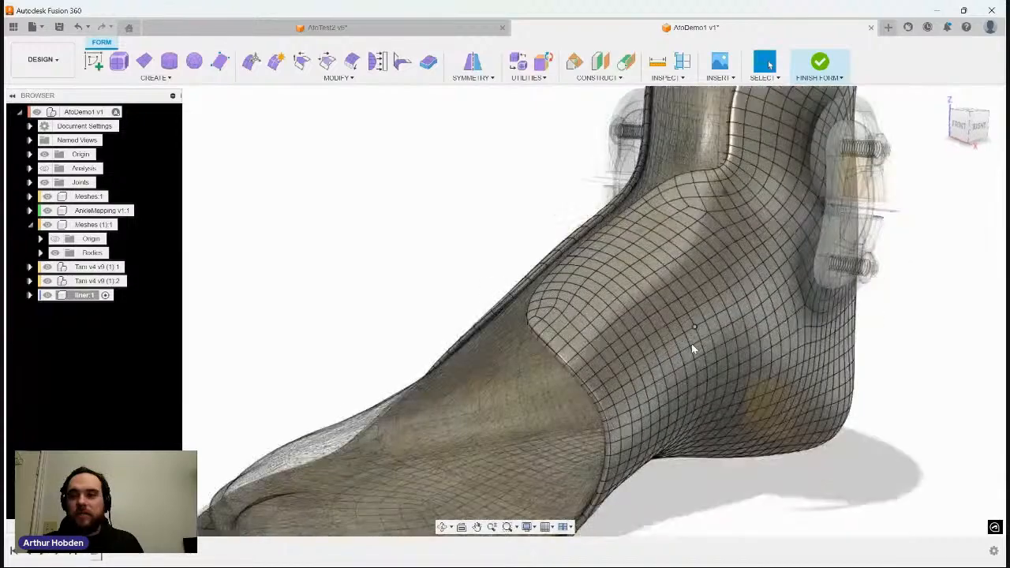
# Step: Finish the liner form and apply the Aluminum - Anodized Glossy (Red) appearance to the liner
pyautogui.click(825, 67)
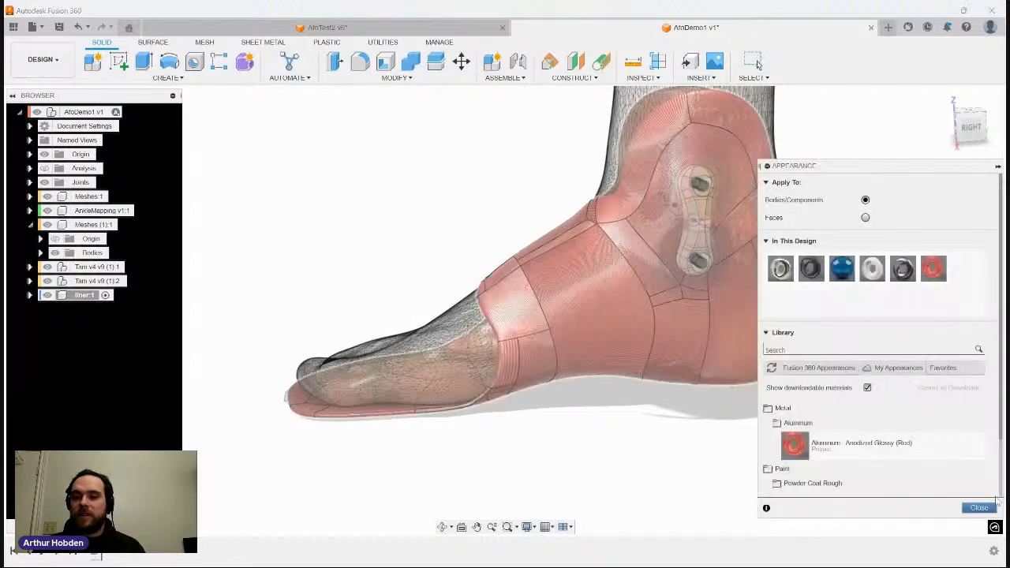
pyautogui.press('Escape')
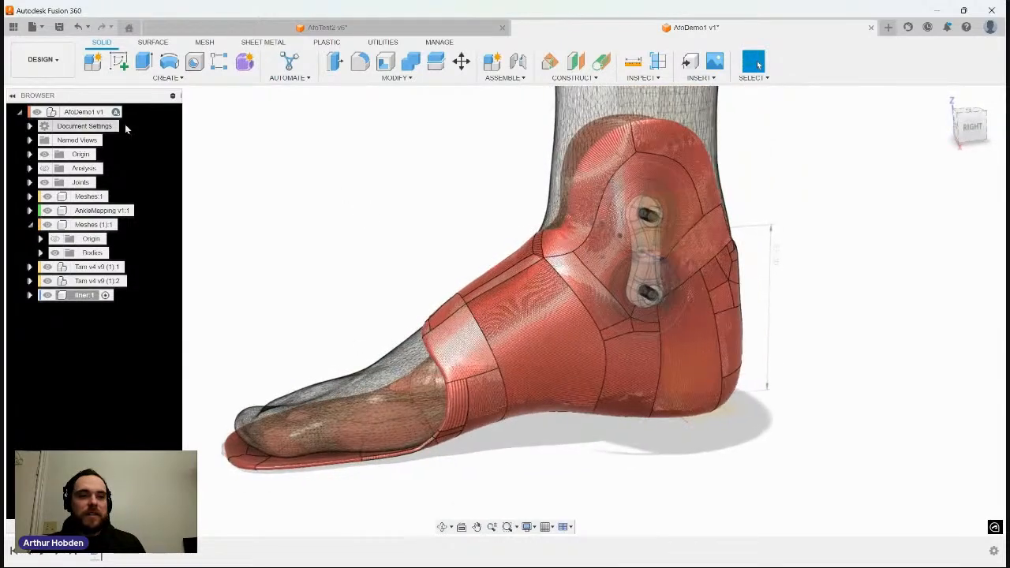
# Step: Create a new component named "AFO" under the root AfoDemo1 assembly and activate it
pyautogui.rightClick(76, 113)
pyautogui.click(133, 135)
pyautogui.moveTo(897, 236); pyautogui.dragTo(769, 240)
pyautogui.write('AFO')
pyautogui.press('Return')
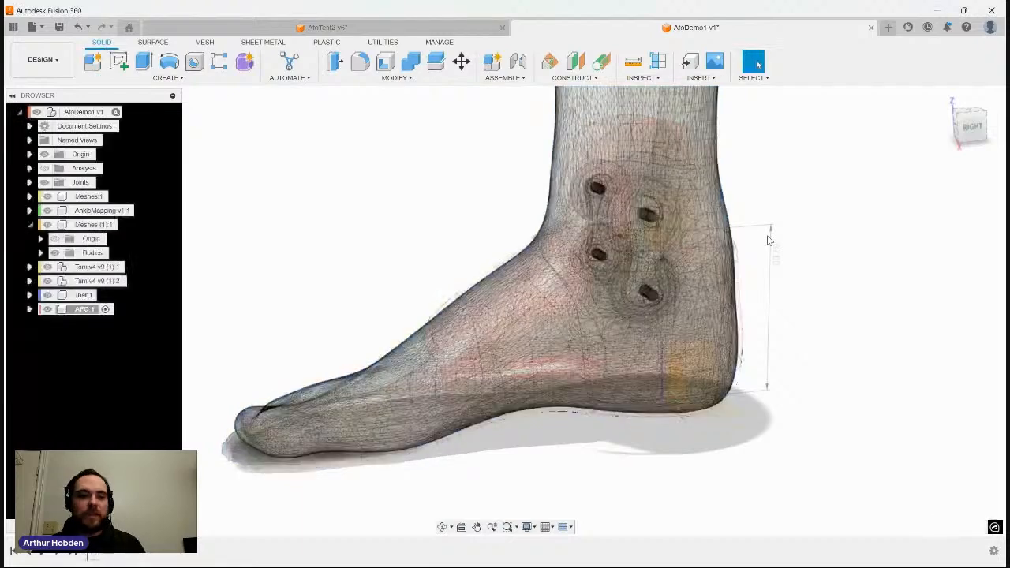
# Step: Start a form in the AFO component and convert the tall brace quad mesh covering sole and calf to a new T-spline body
pyautogui.click(245, 63)
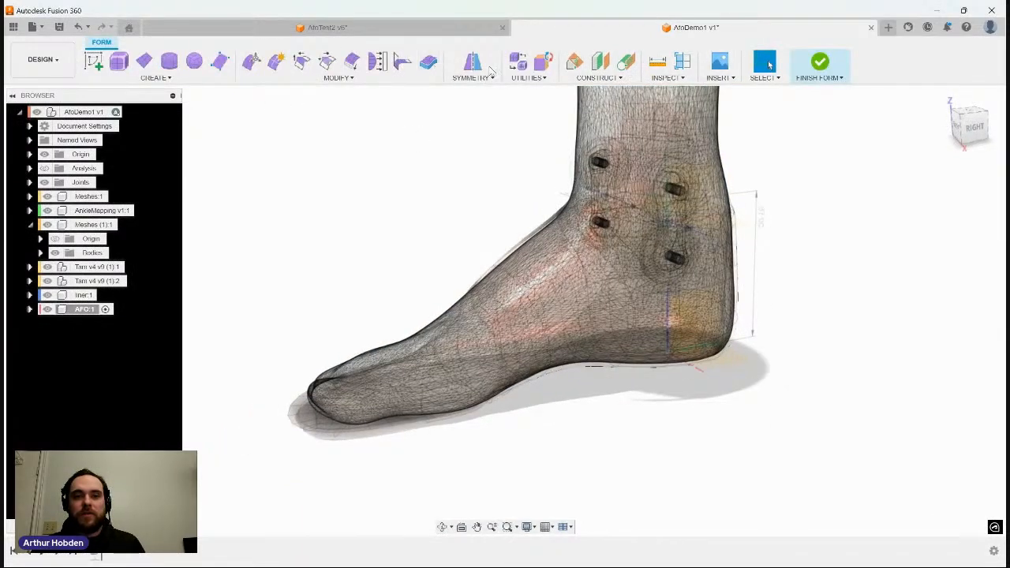
pyautogui.click(543, 62)
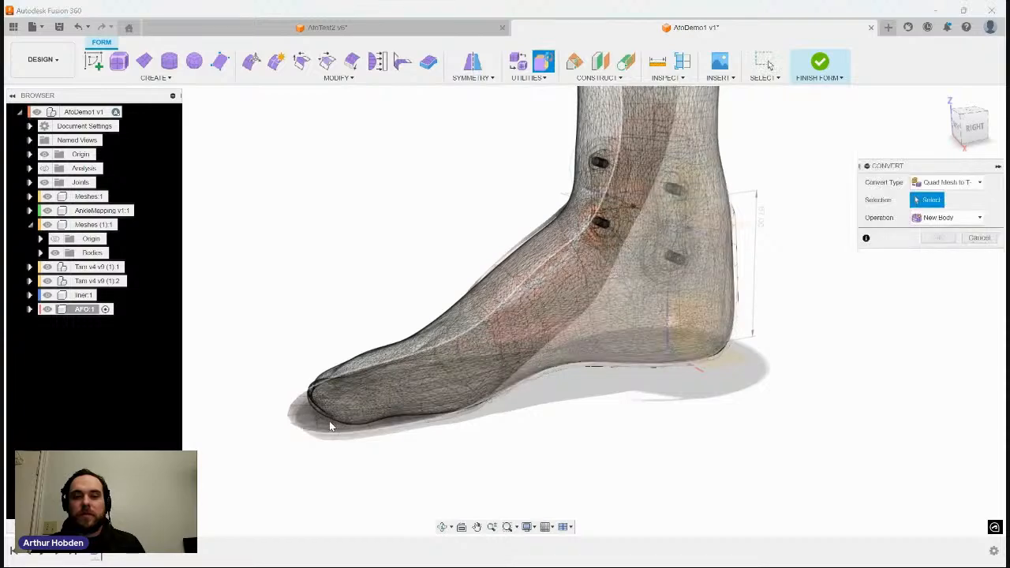
pyautogui.click(328, 421)
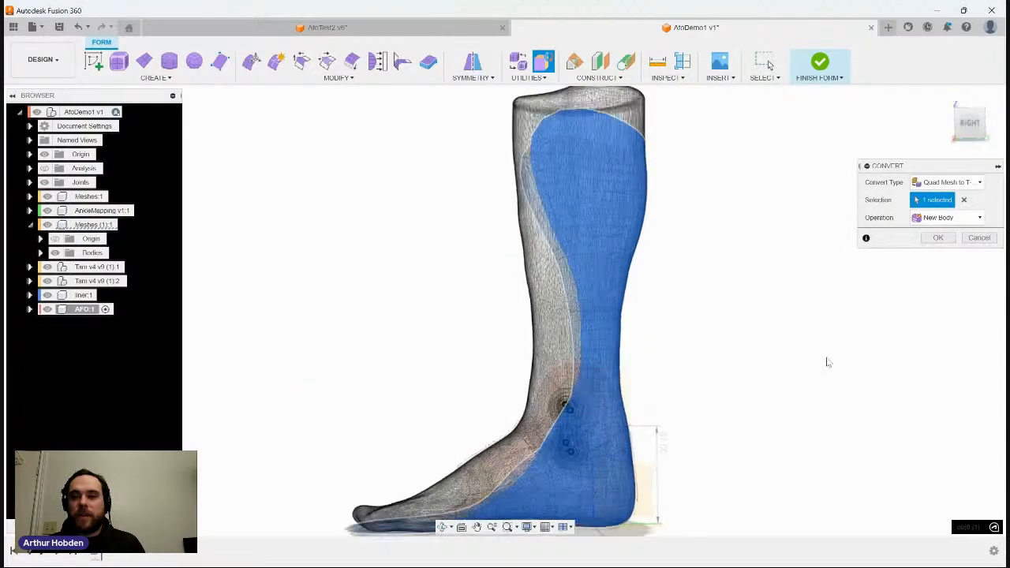
pyautogui.click(939, 238)
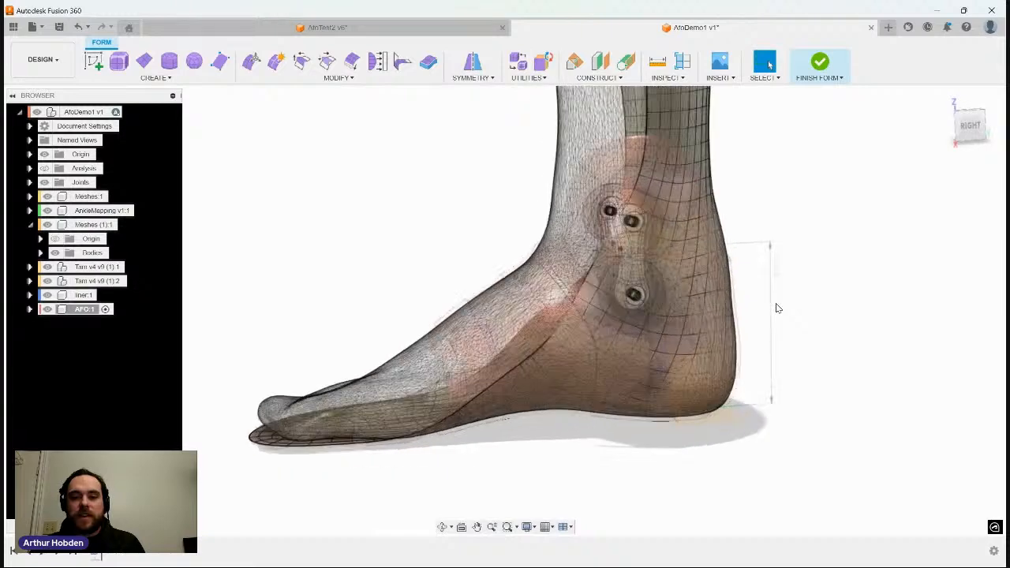
# Step: Thicken the AFO T-spline surface by 2.7 mm in the normal direction with the No Edge type to create an offset surface
pyautogui.click(428, 61)
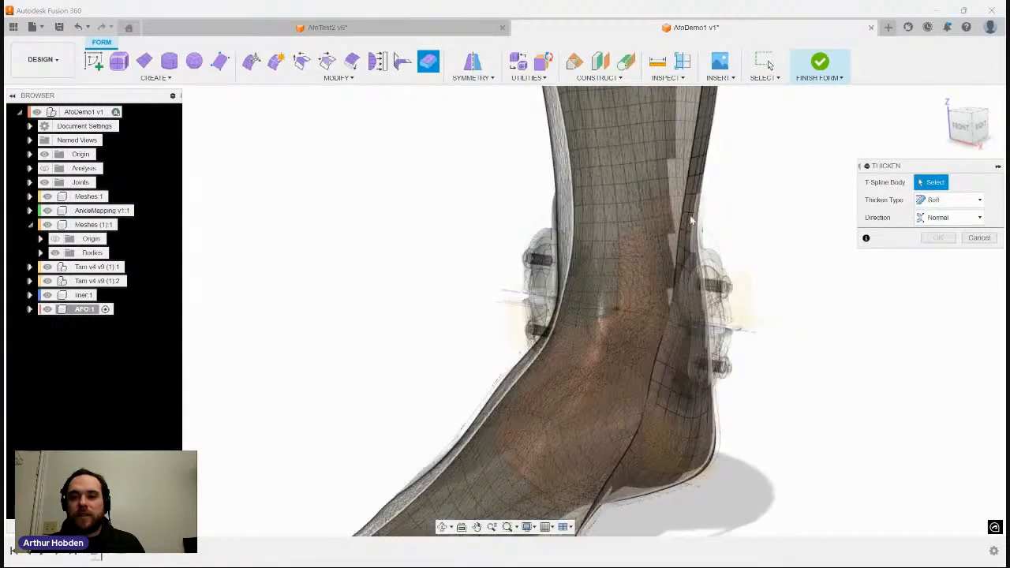
pyautogui.click(690, 221)
pyautogui.click(950, 217)
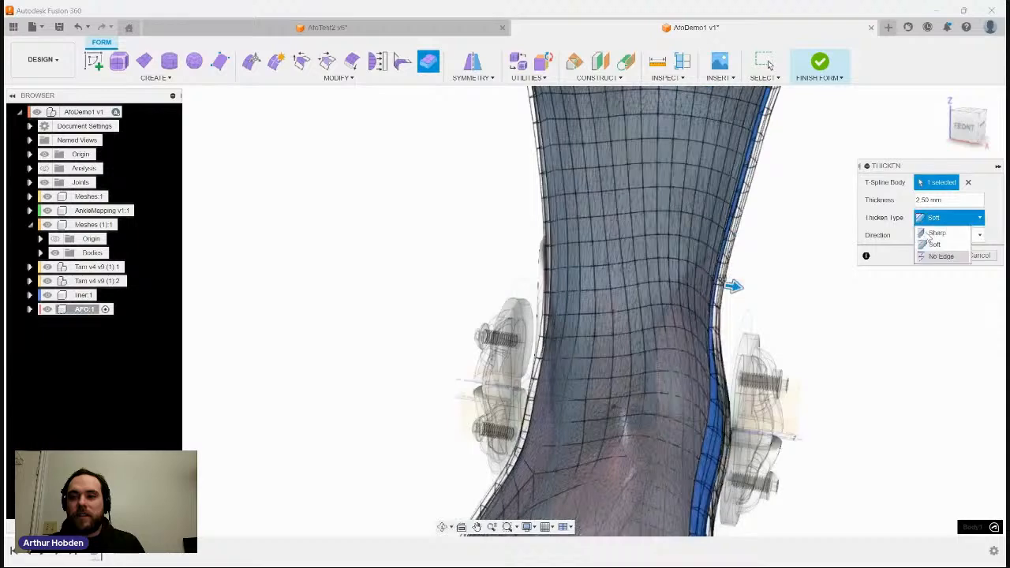
pyautogui.click(936, 256)
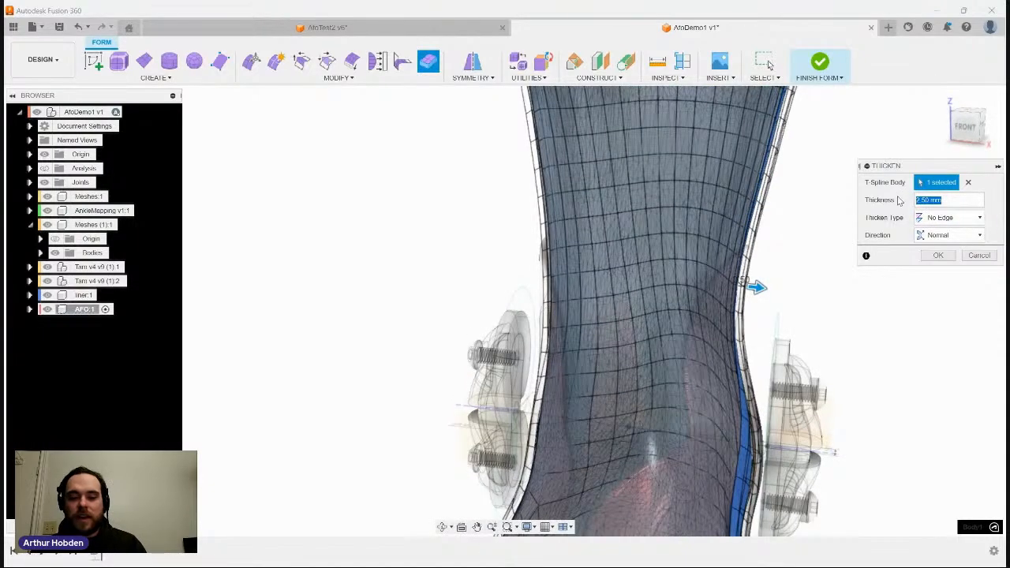
pyautogui.write('2.7')
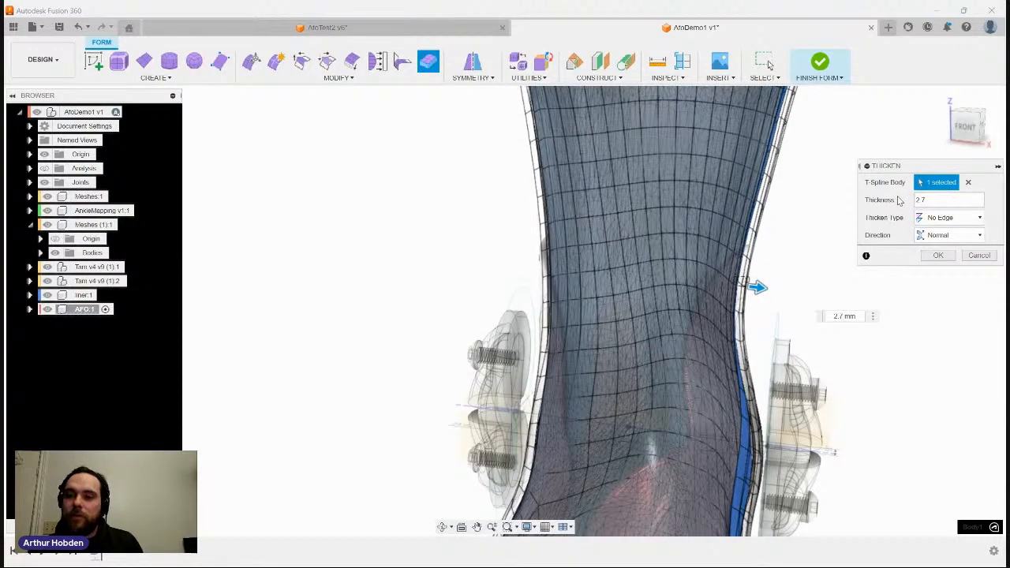
pyautogui.press('Return')
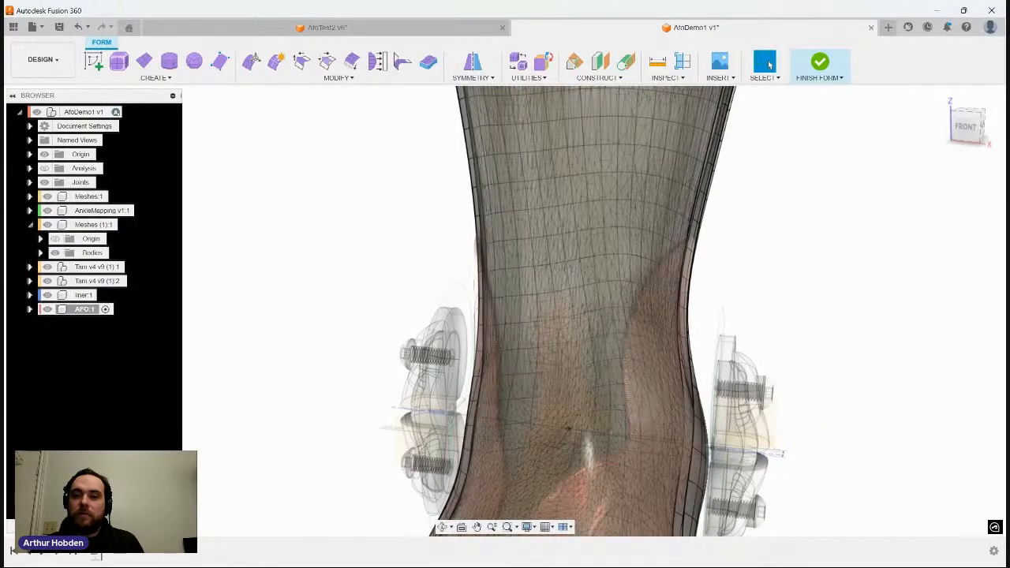
# Step: Try to thicken the outer offset AFO surface by 3.5 mm with the Sharp thicken type
pyautogui.click(428, 61)
pyautogui.keyDown('shift'); pyautogui.moveTo(766, 276); pyautogui.dragTo(669, 237, button='middle'); pyautogui.keyUp('shift')
pyautogui.click(676, 234)
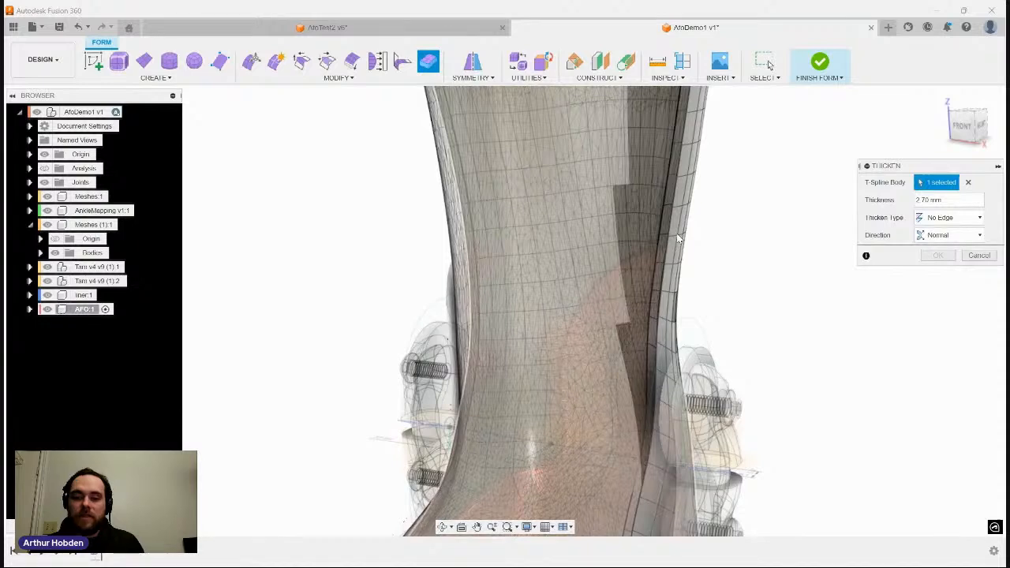
pyautogui.write('3.5')
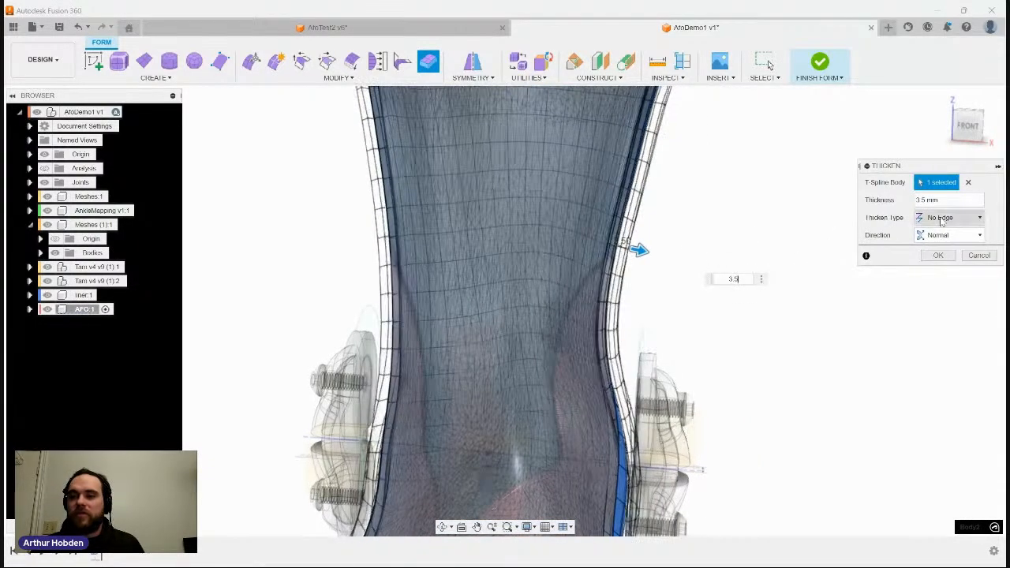
pyautogui.click(950, 217)
pyautogui.click(947, 230)
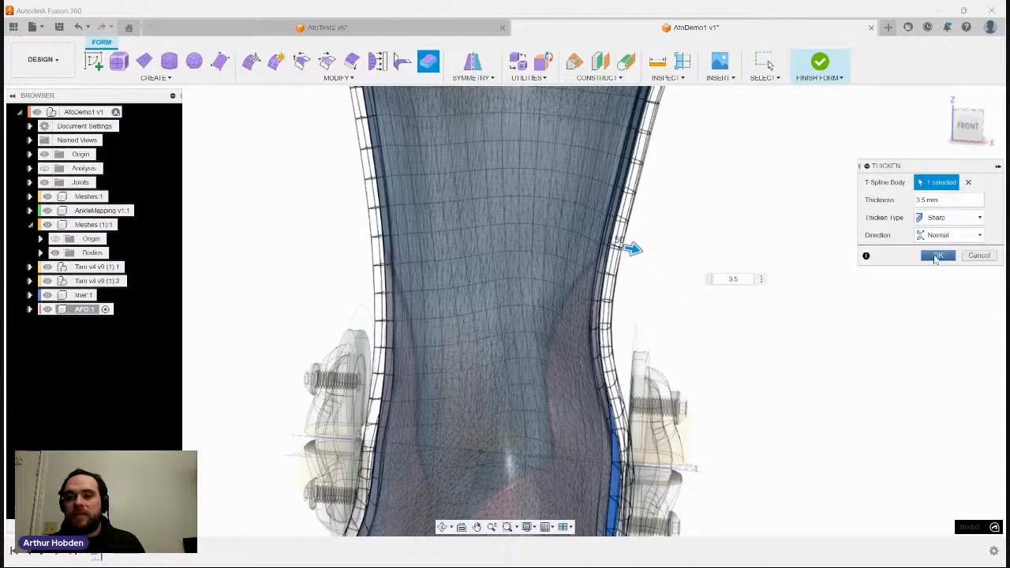
pyautogui.click(936, 257)
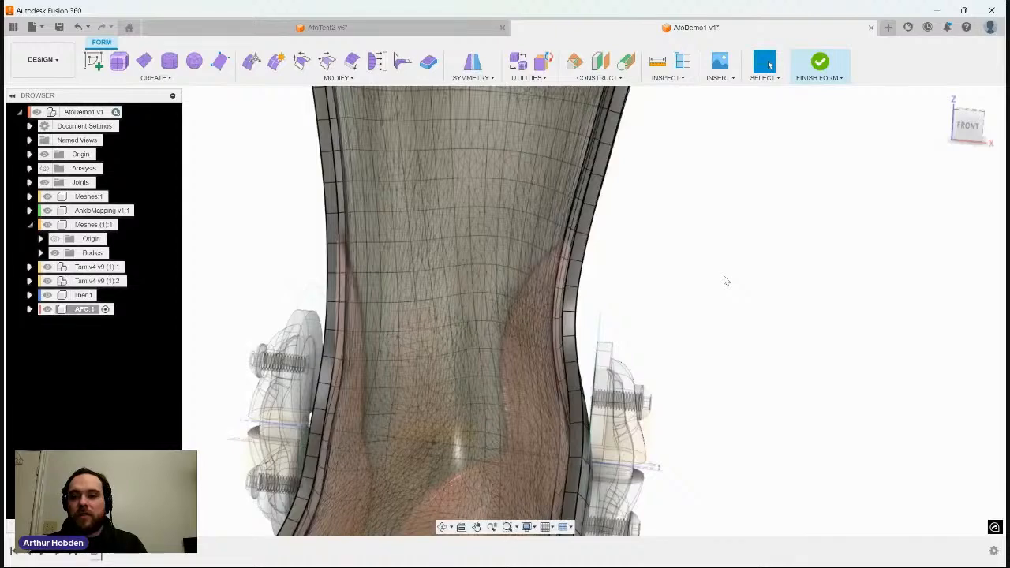
pyautogui.hotkey('ctrl', 'z')
# Step: Thicken the outer offset AFO surface by 4 mm in the normal direction with sharp edges and finish the form
pyautogui.click(428, 62)
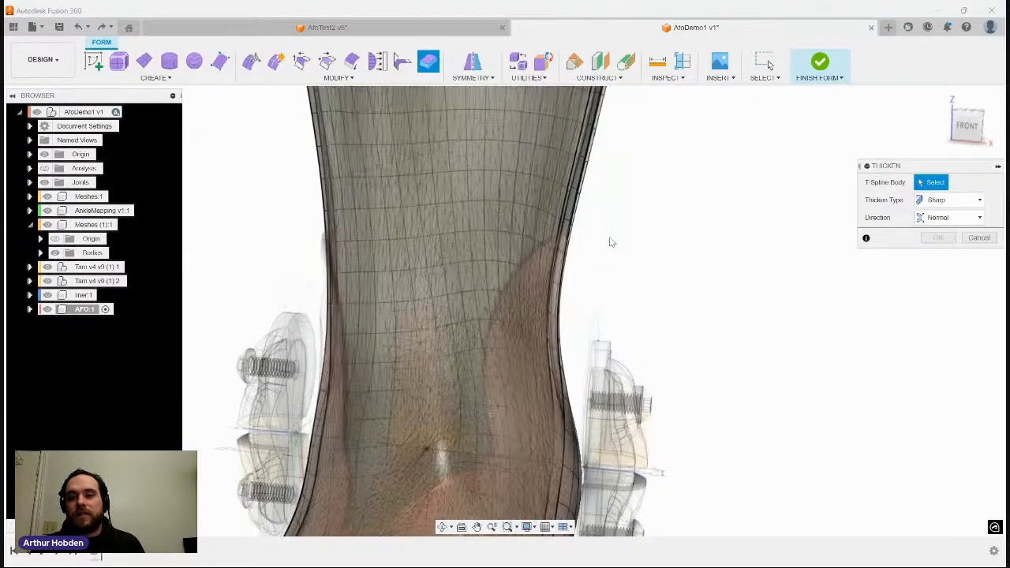
pyautogui.click(580, 222)
pyautogui.write('4')
pyautogui.press('Return')
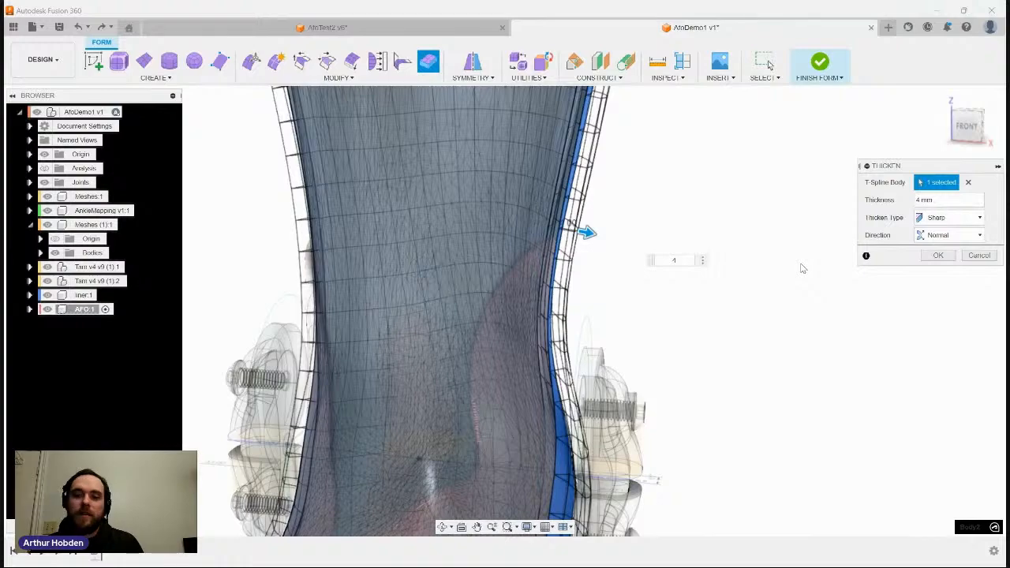
pyautogui.press('Return')
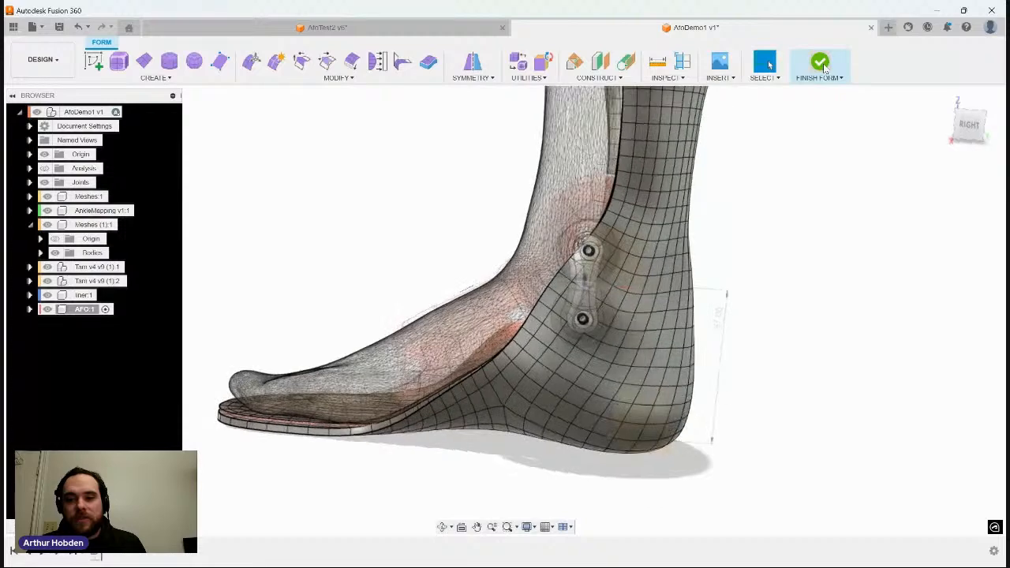
pyautogui.click(820, 63)
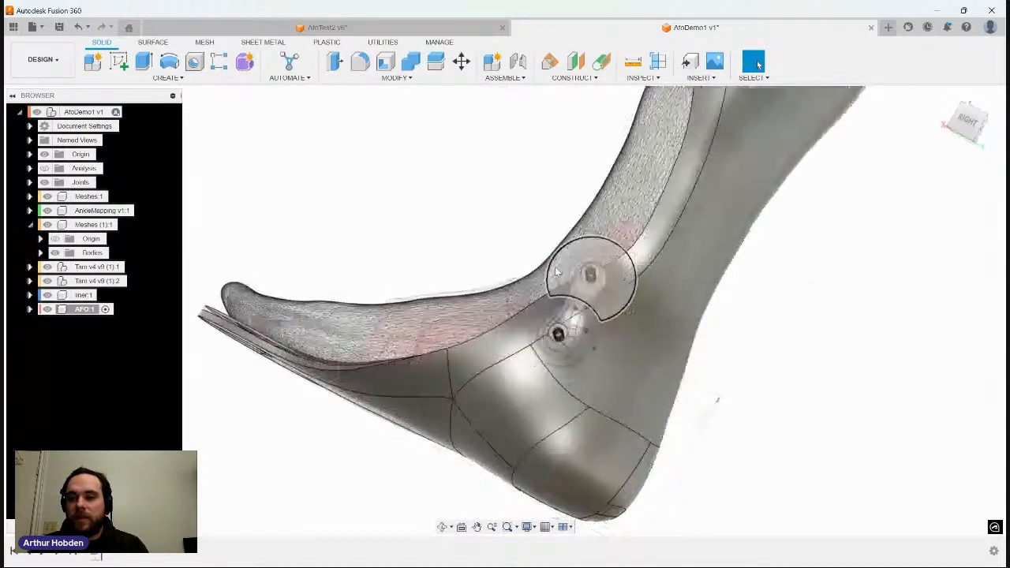
# Step: Apply a dark, nearly black appearance to the thickened AFO shell
pyautogui.press('a')
pyautogui.moveTo(841, 268); pyautogui.dragTo(653, 323)
pyautogui.click(978, 508)
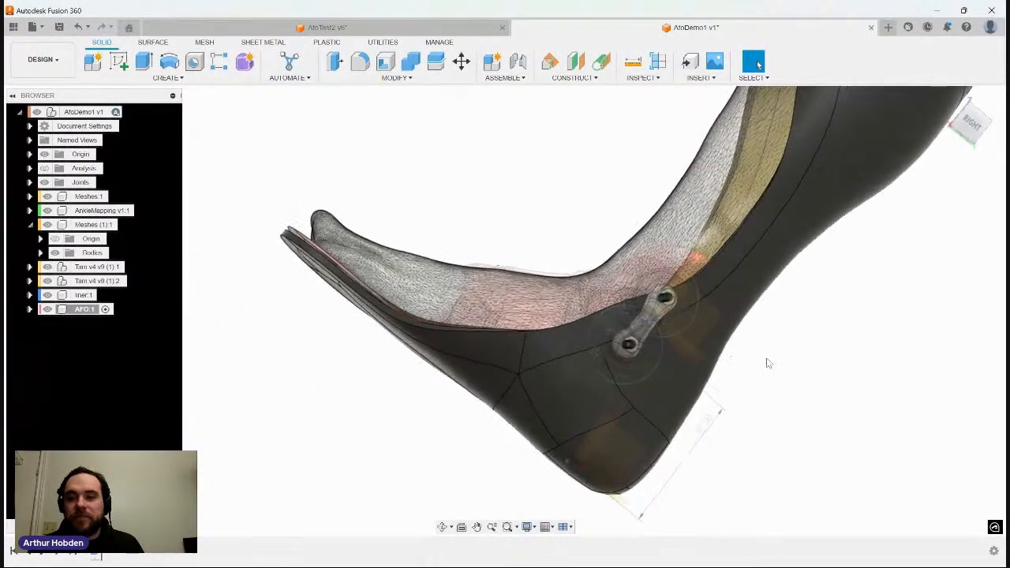
# Step: Activate the root AfoDemo1 assembly and split the thickened AFO shell with the horizontal Plane1 at ankle axis height
pyautogui.click(127, 113)
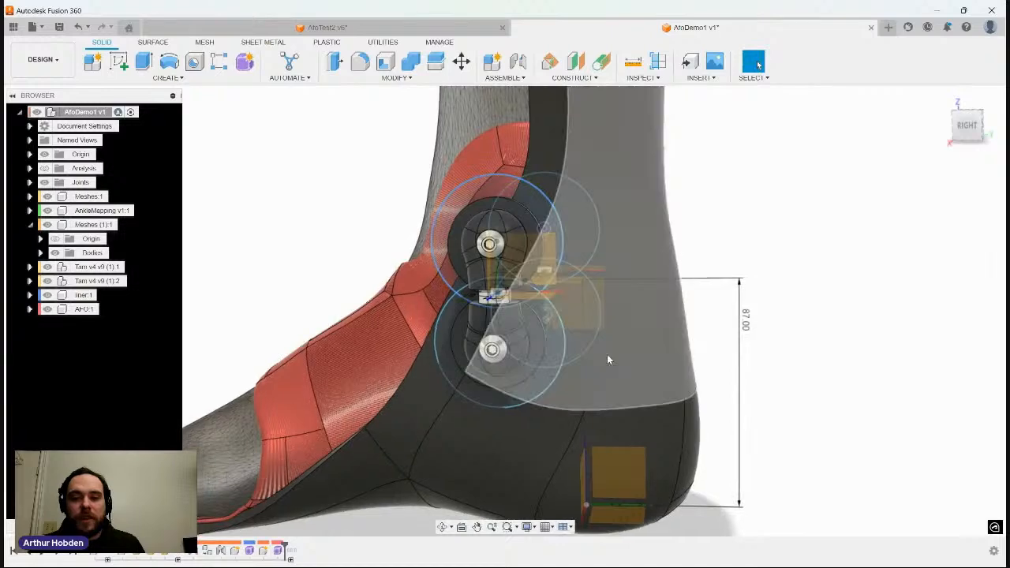
pyautogui.click(29, 308)
pyautogui.click(208, 294)
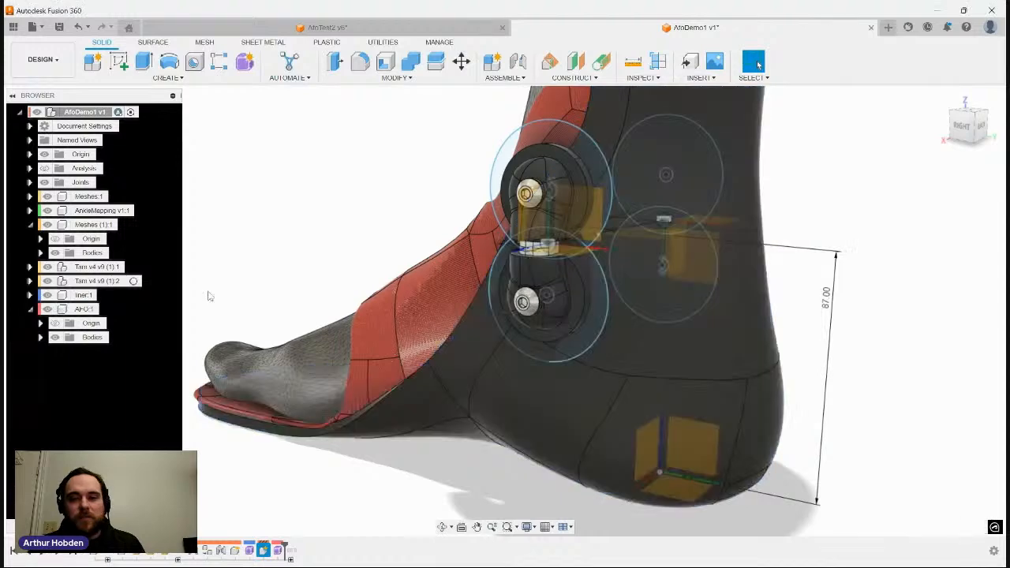
pyautogui.keyDown('shift'); pyautogui.moveTo(228, 282); pyautogui.dragTo(279, 253, button='middle'); pyautogui.keyUp('shift')
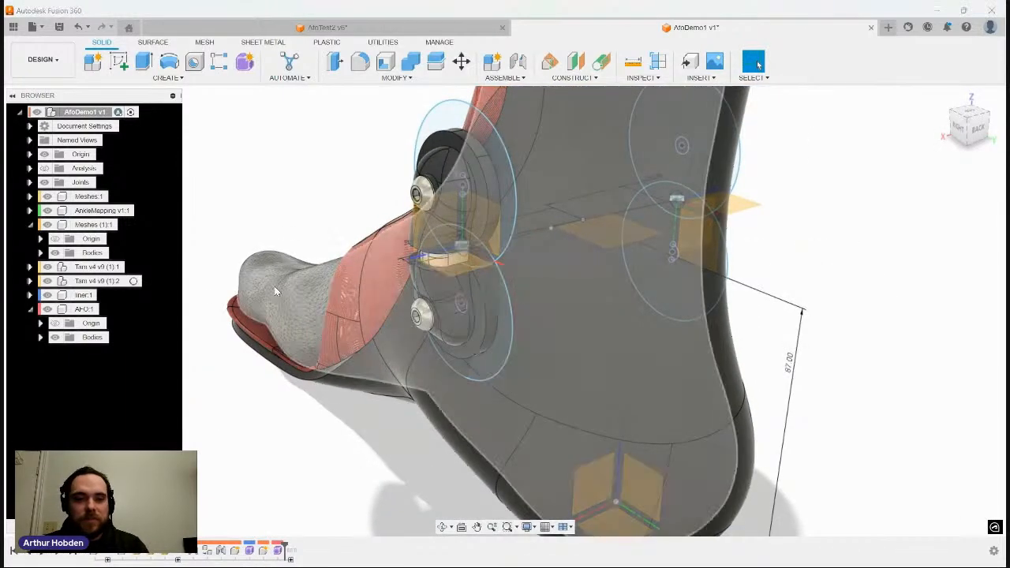
pyautogui.click(435, 61)
pyautogui.click(610, 281)
pyautogui.click(958, 200)
pyautogui.click(597, 237)
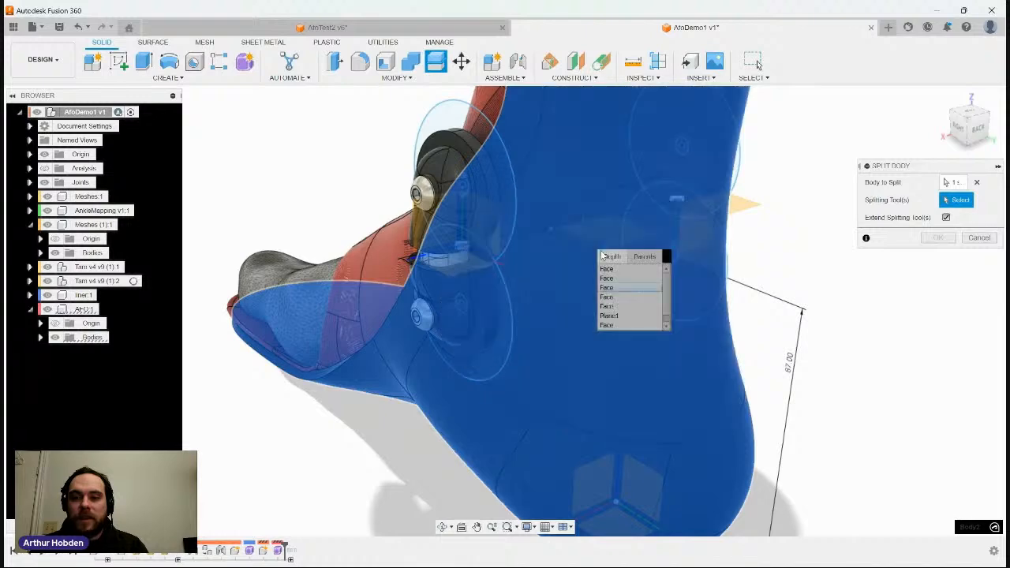
pyautogui.click(609, 317)
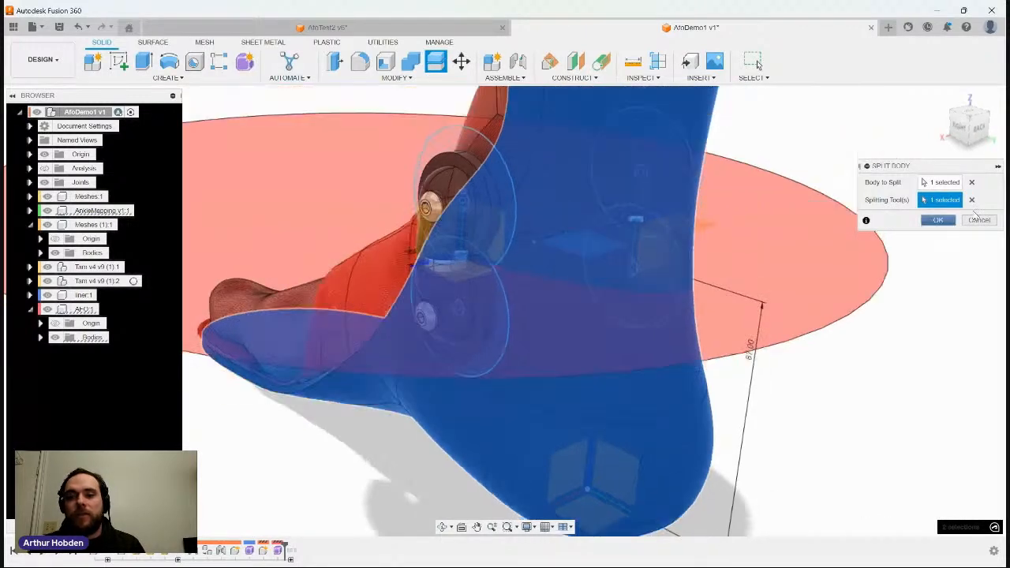
pyautogui.click(938, 220)
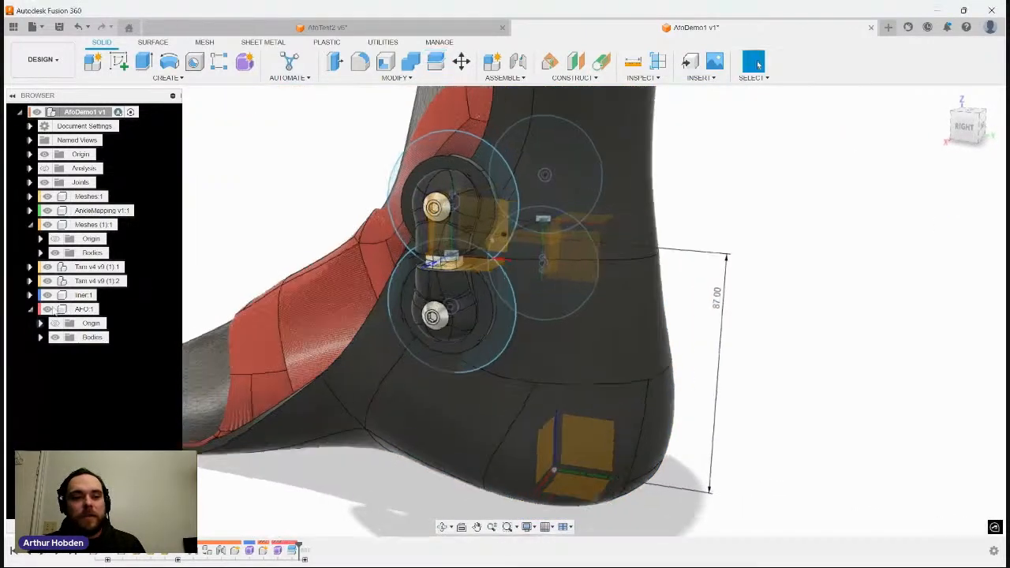
# Step: Hide Body2, the lower piece of the split AFO, to inspect the cut edge of the upper piece around the ankle
pyautogui.click(40, 337)
pyautogui.click(66, 365)
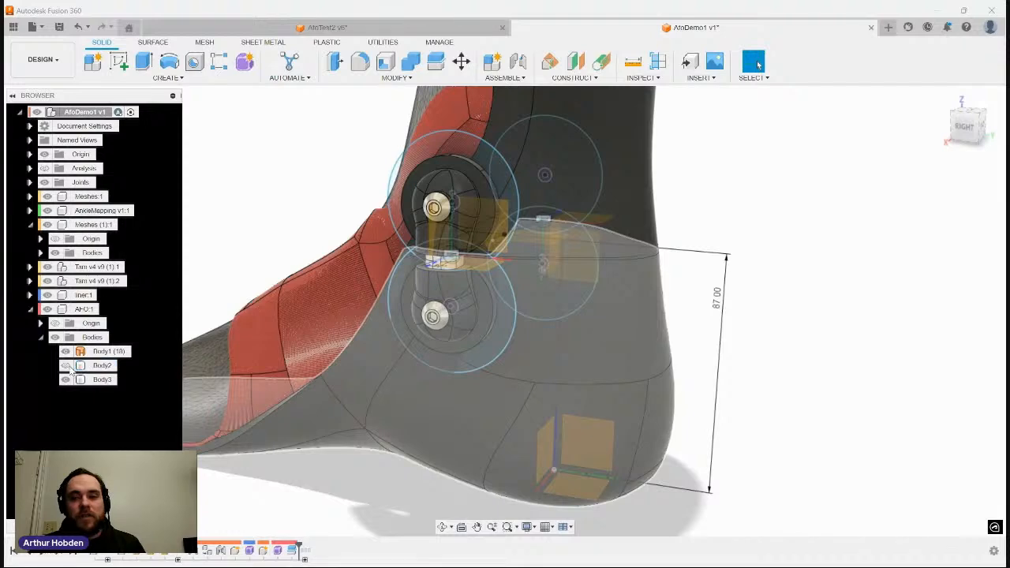
pyautogui.keyDown('shift'); pyautogui.moveTo(668, 286); pyautogui.dragTo(748, 245, button='middle'); pyautogui.keyUp('shift')
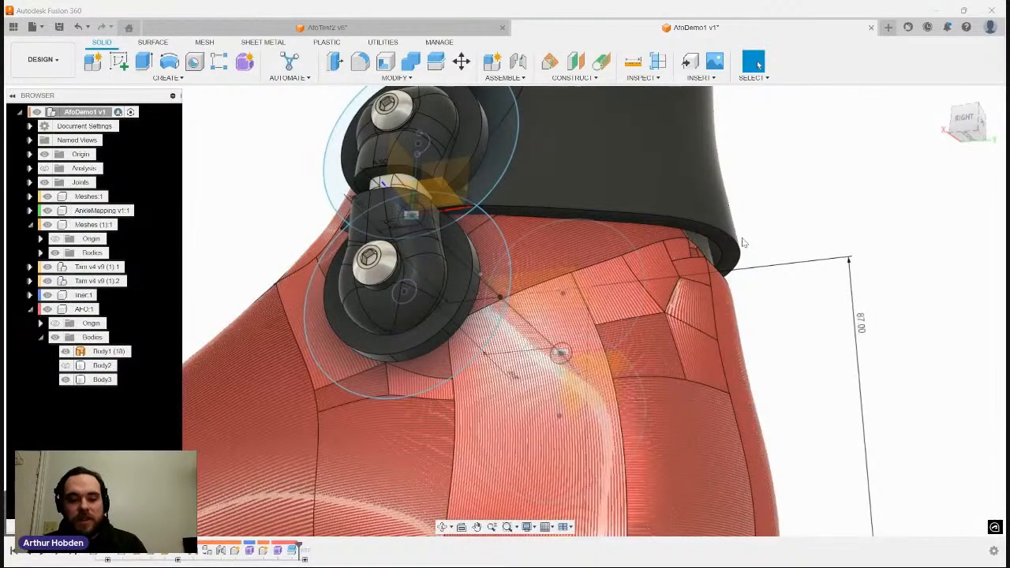
# Step: Offset the lower cut face of the upper AFO shell piece, Body3, by -2.5 mm to clear the ankle joint
pyautogui.press('q')
pyautogui.click(722, 239)
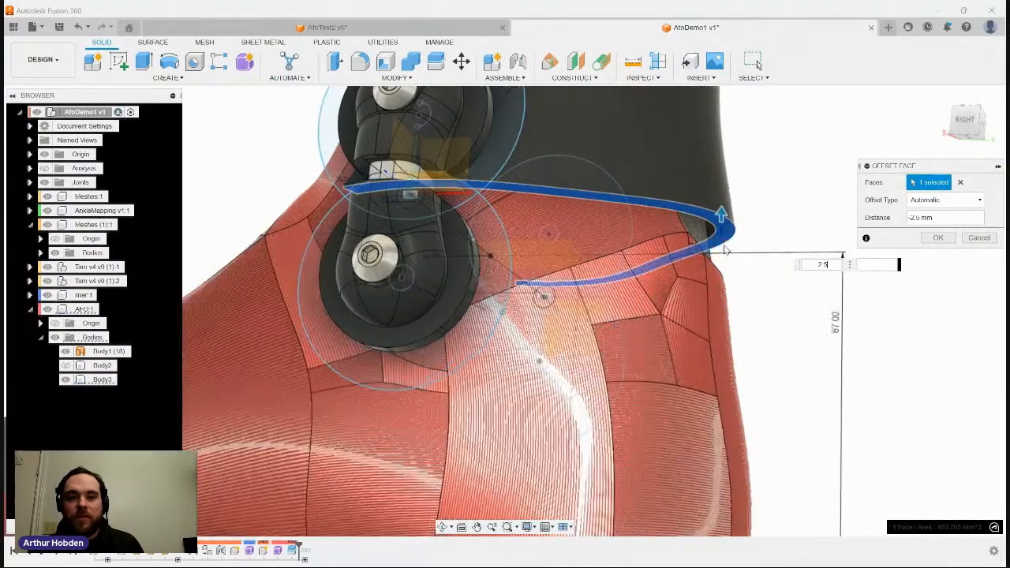
pyautogui.press('Return')
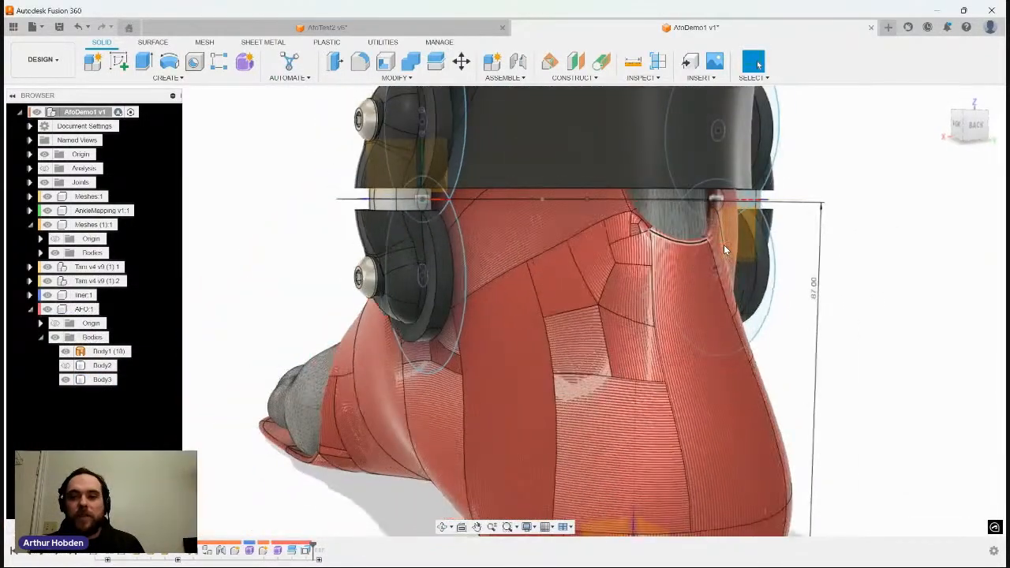
pyautogui.moveTo(724, 246); pyautogui.dragTo(690, 313)
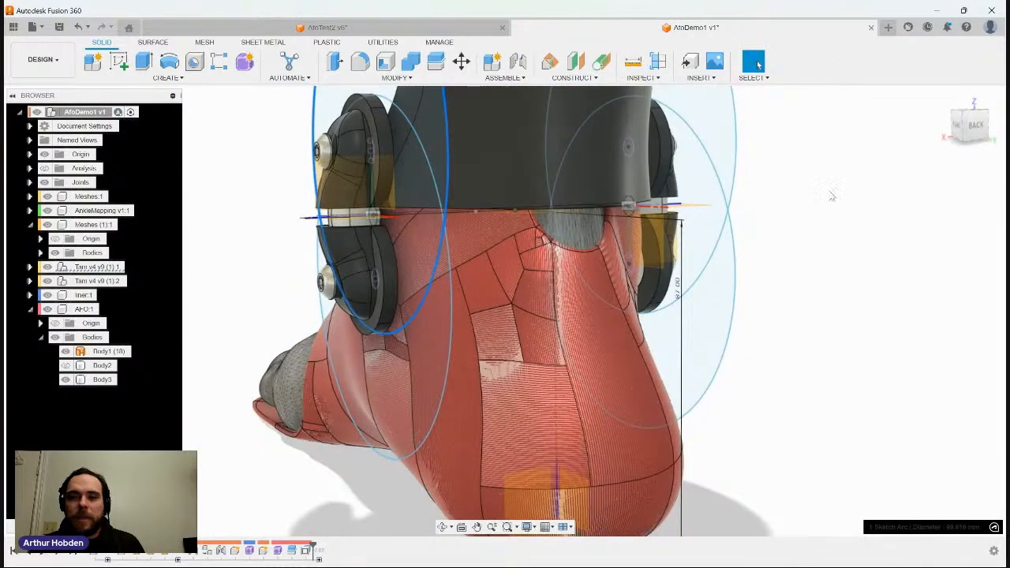
# Step: With Body3 temporarily hidden, offset the upper cut face of the lower AFO shell piece, Body2, by -2.5 mm
pyautogui.click(71, 385)
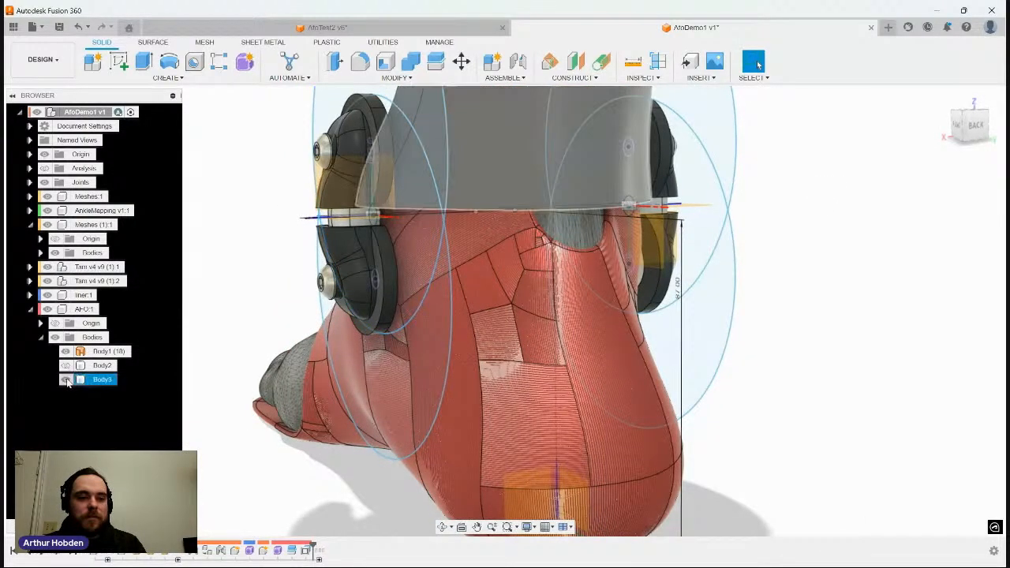
pyautogui.click(67, 382)
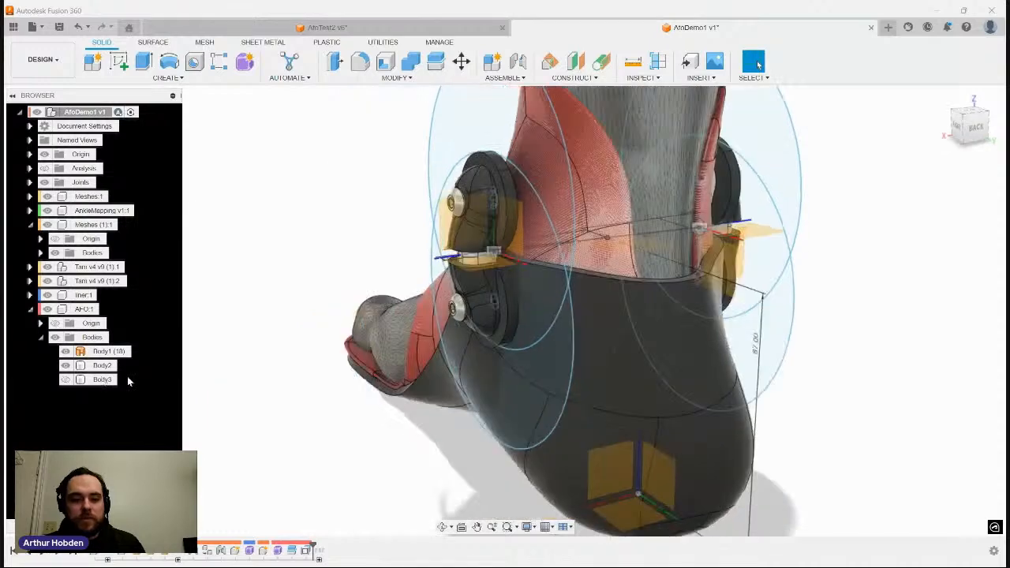
pyautogui.press('q')
pyautogui.scroll(8, 623, 290)
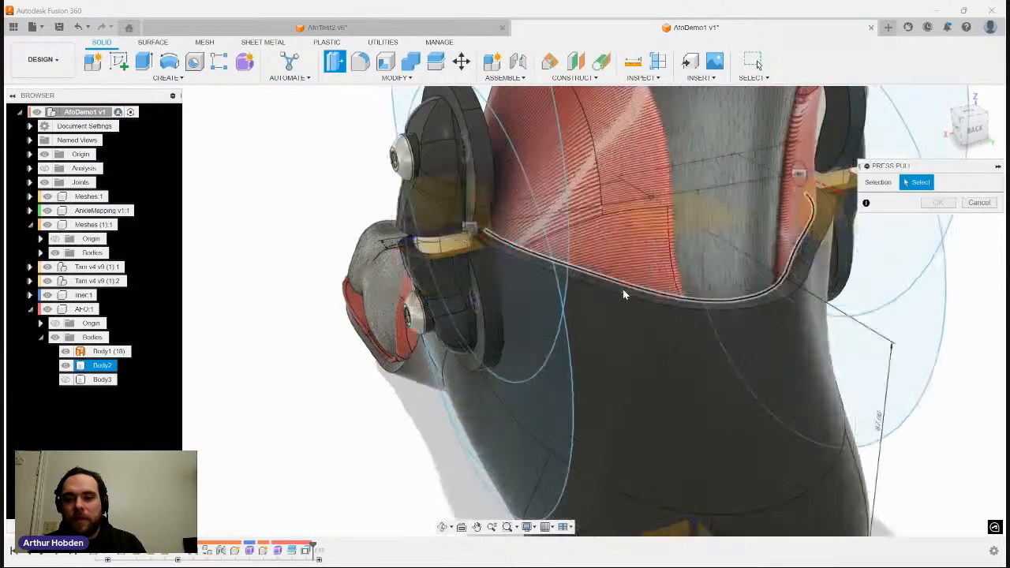
pyautogui.click(617, 294)
pyautogui.write('3')
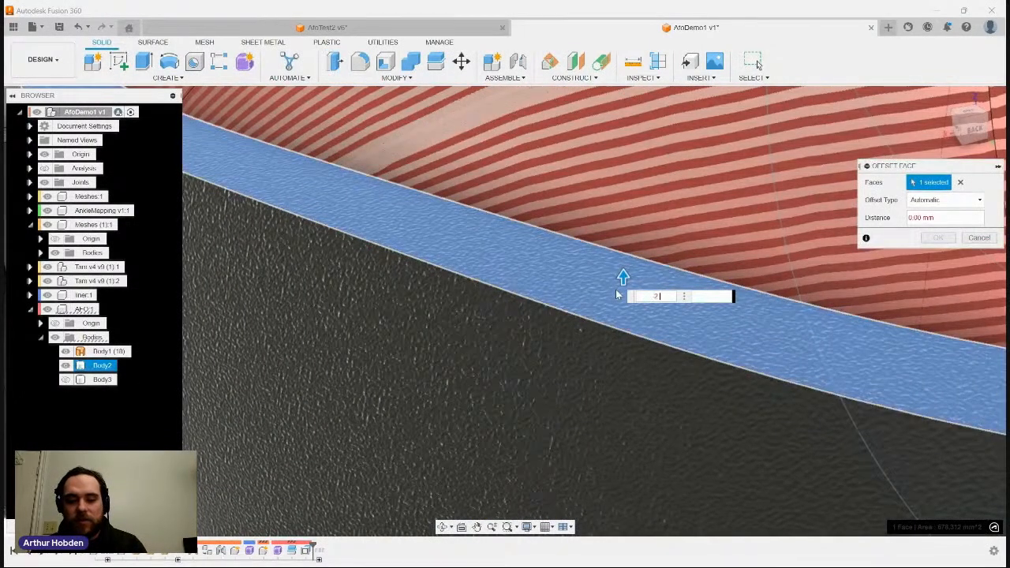
pyautogui.scroll(-6, 617, 295)
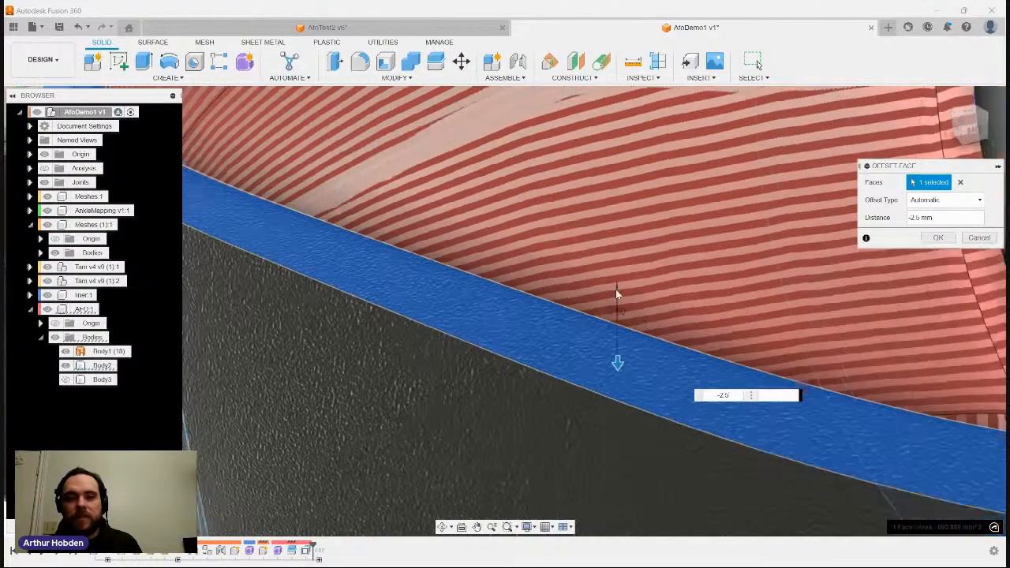
pyautogui.press('Return')
pyautogui.scroll(-5, 401, 267)
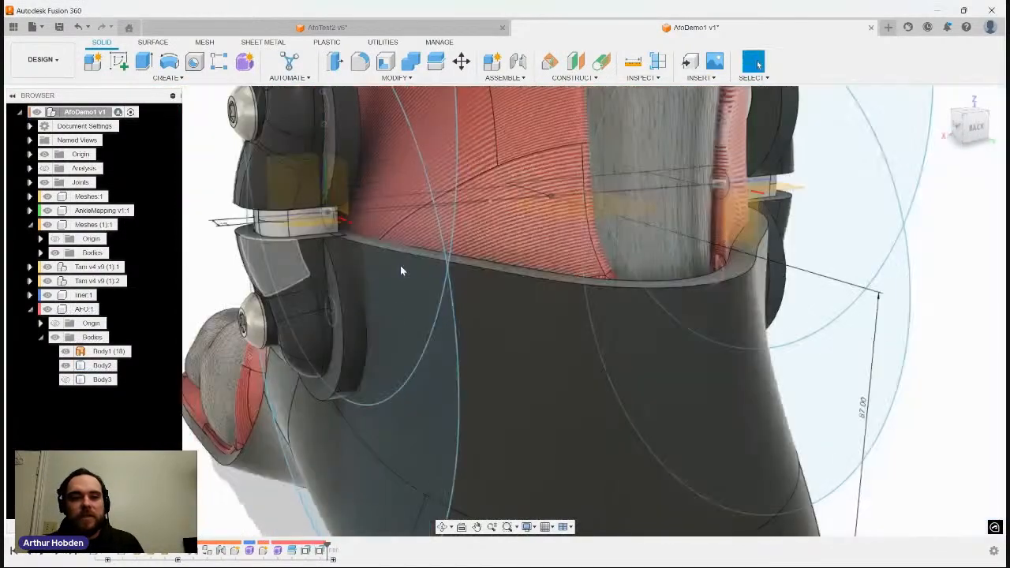
pyautogui.click(67, 379)
pyautogui.scroll(-3, 225, 318)
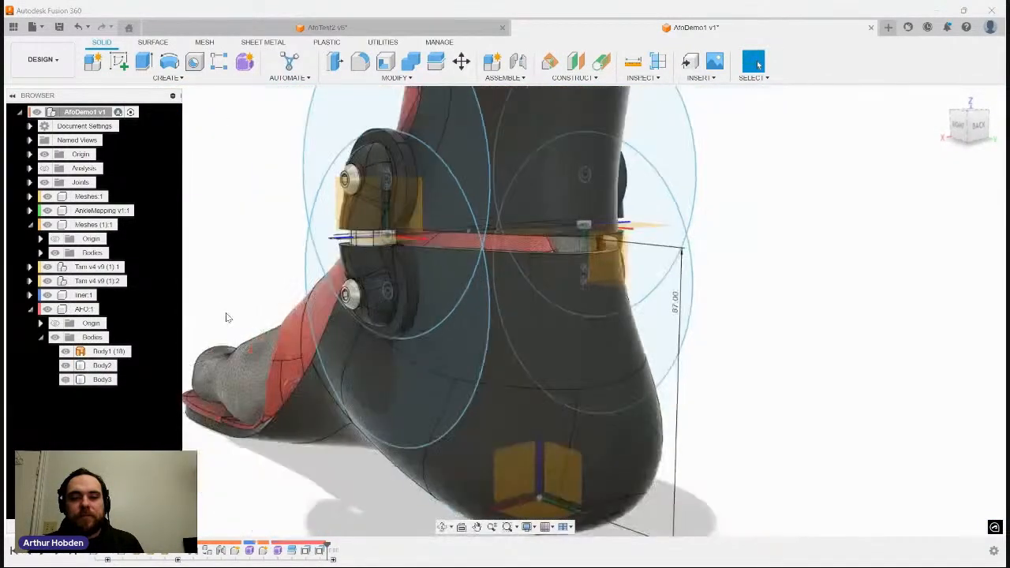
# Step: Split both AFO shell pieces, Body2 and Body3, into side halves with the vertical origin plane running lengthwise through the heel
pyautogui.keyDown('shift'); pyautogui.moveTo(226, 318); pyautogui.dragTo(466, 221, button='middle'); pyautogui.keyUp('shift')
pyautogui.moveTo(651, 208)
pyautogui.keyDown('shift'); pyautogui.mouseDown(button='middle')
pyautogui.moveTo(462, 252)
pyautogui.moveTo(567, 274)
pyautogui.moveTo(393, 272)
pyautogui.moveTo(300, 159)
pyautogui.moveTo(338, 147)
pyautogui.moveTo(355, 189)
pyautogui.mouseUp(button='middle'); pyautogui.keyUp('shift')
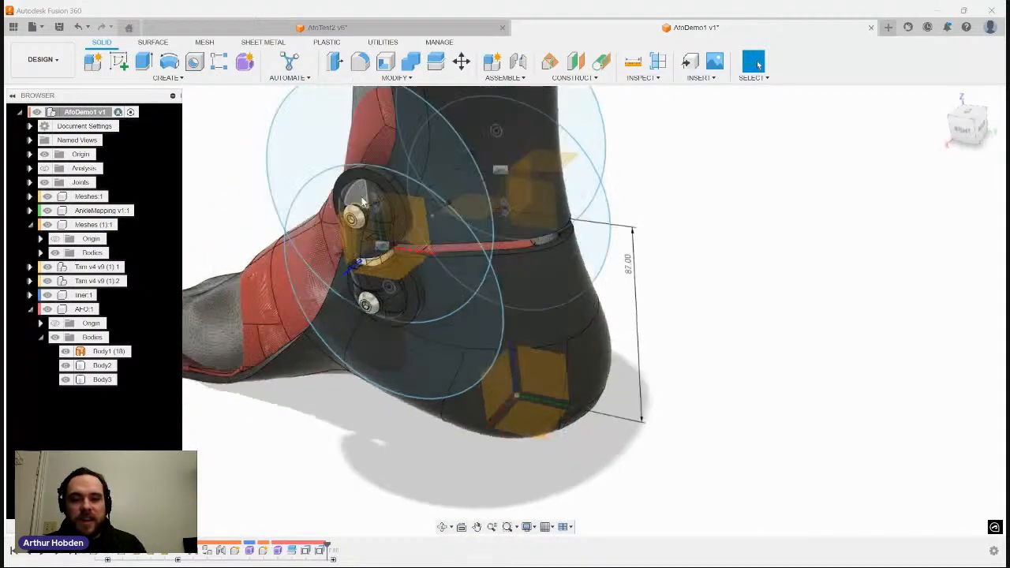
pyautogui.hotkey('shift', 's')
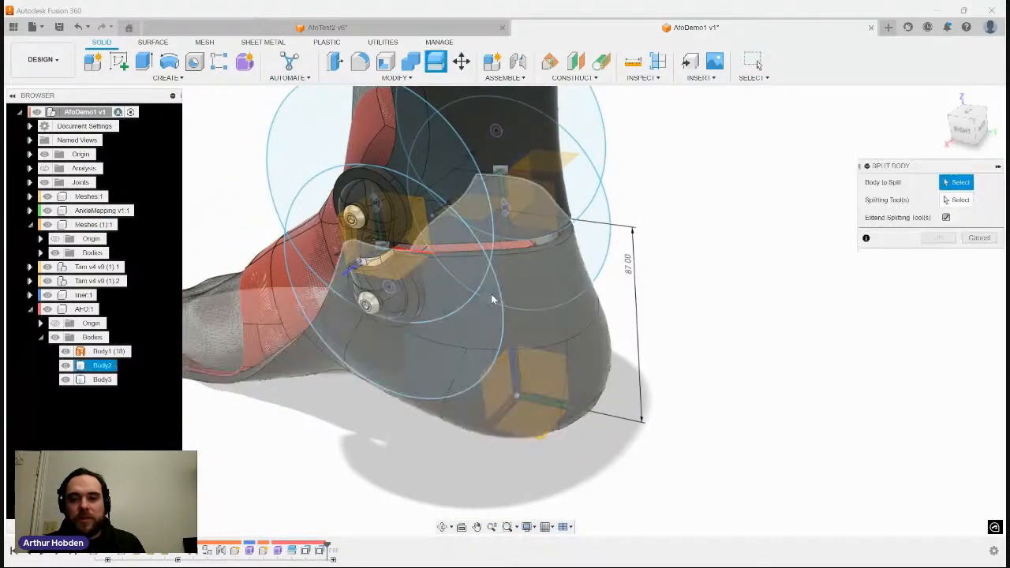
pyautogui.click(491, 293)
pyautogui.click(527, 211)
pyautogui.click(957, 203)
pyautogui.scroll(3, 773, 315)
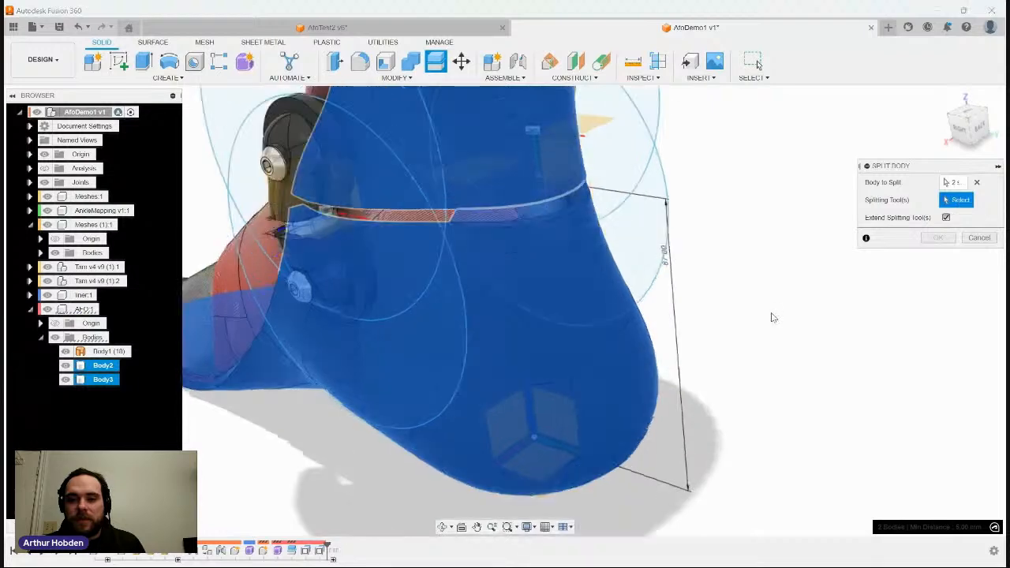
pyautogui.click(551, 415)
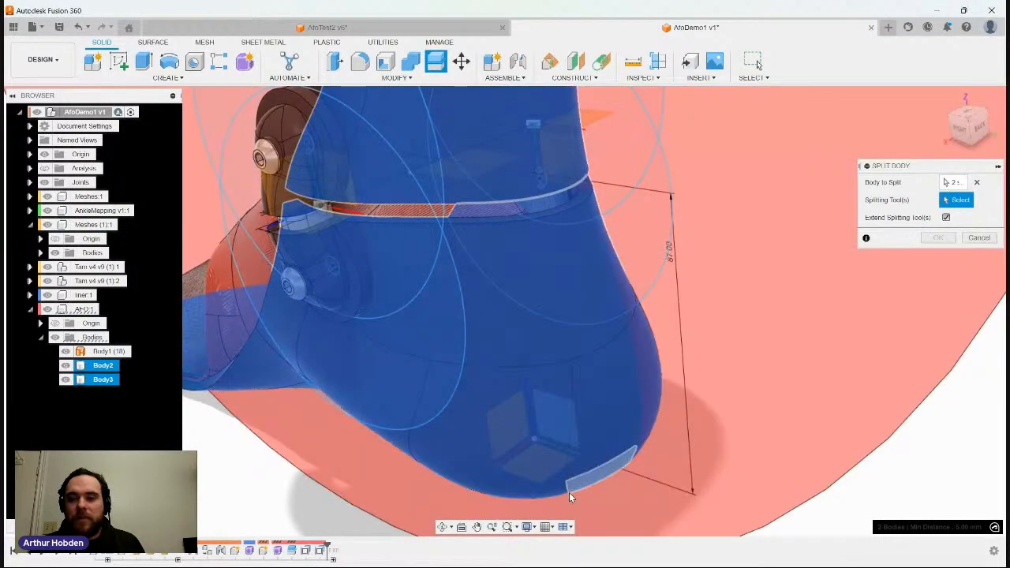
pyautogui.click(569, 494)
pyautogui.scroll(-4, 804, 325)
pyautogui.click(945, 225)
# Step: Hide one side's shell halves, Body2 and Body3, and the liner body underneath them
pyautogui.keyDown('shift'); pyautogui.moveTo(908, 227); pyautogui.dragTo(576, 288, button='middle'); pyautogui.keyUp('shift')
pyautogui.click(605, 288)
pyautogui.press('v')
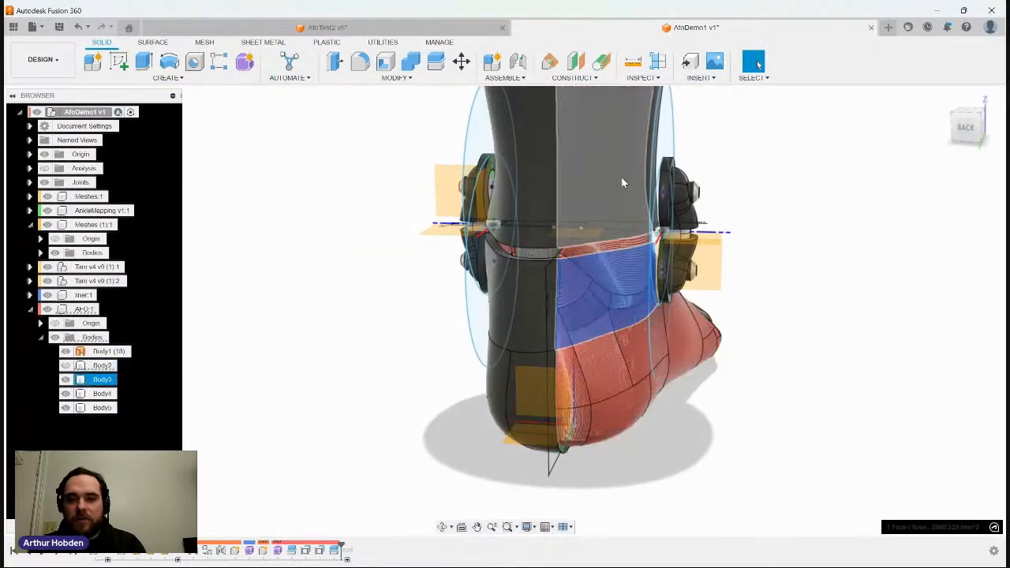
pyautogui.click(623, 162)
pyautogui.press('v')
pyautogui.click(600, 287)
pyautogui.press('v')
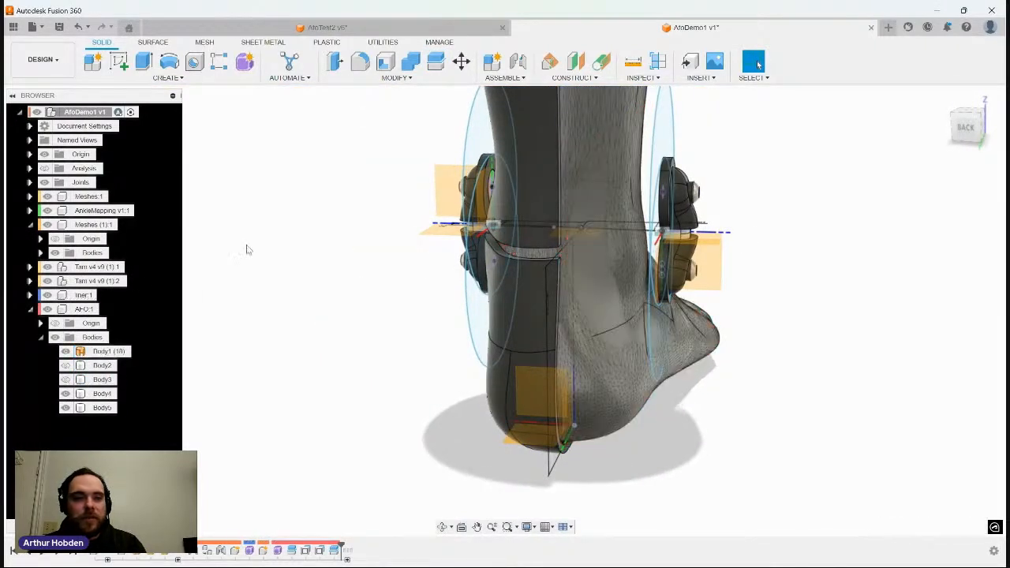
# Step: Hide both mesh components, the Body1 surface and the hinge Tam v4 v9 (1):2, leaving the root AfoDemo1 assembly active
pyautogui.click(46, 199)
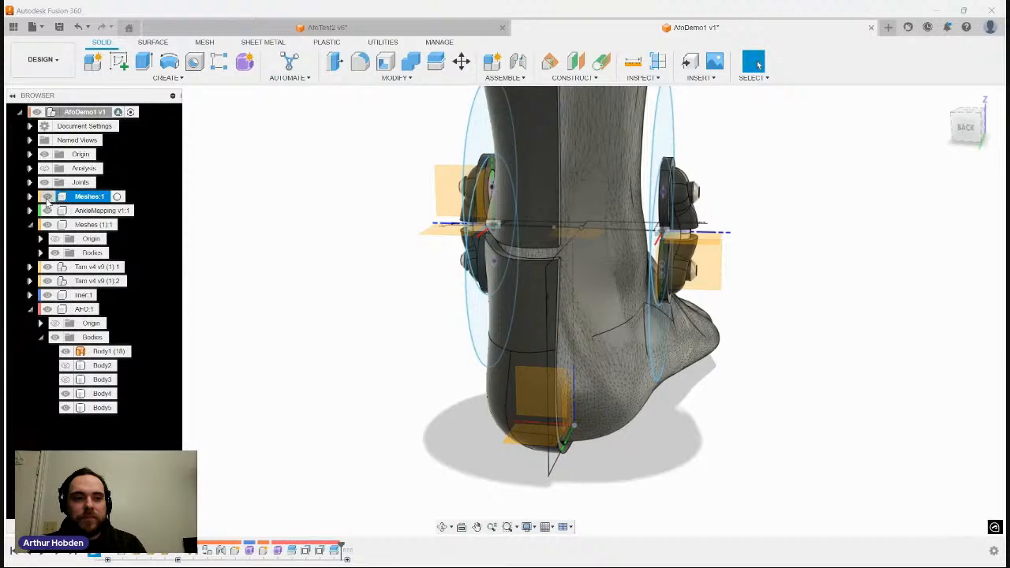
pyautogui.click(146, 215)
pyautogui.click(594, 192)
pyautogui.keyDown('shift'); pyautogui.moveTo(594, 192); pyautogui.dragTo(496, 197, button='middle'); pyautogui.keyUp('shift')
pyautogui.click(66, 351)
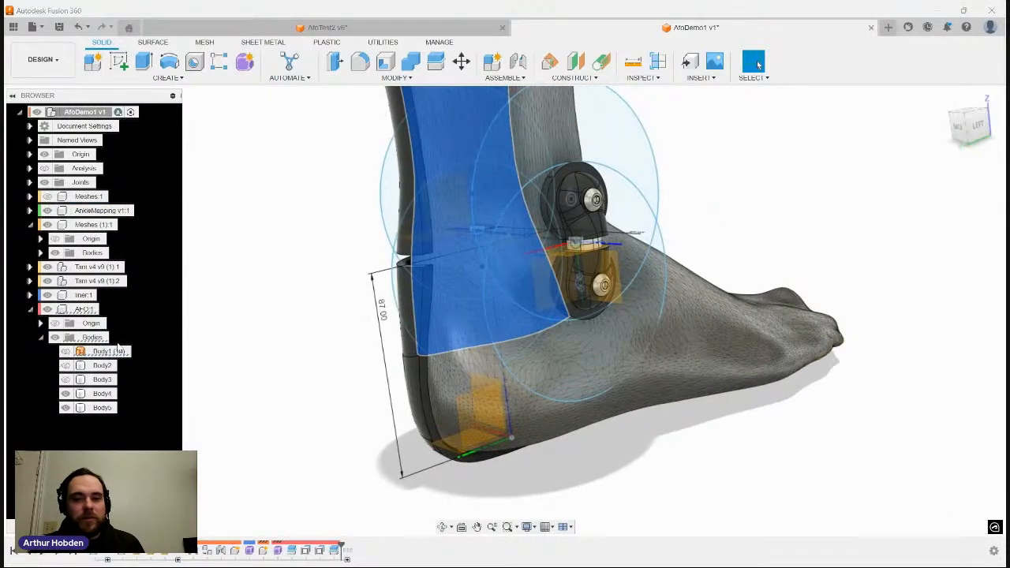
pyautogui.click(47, 225)
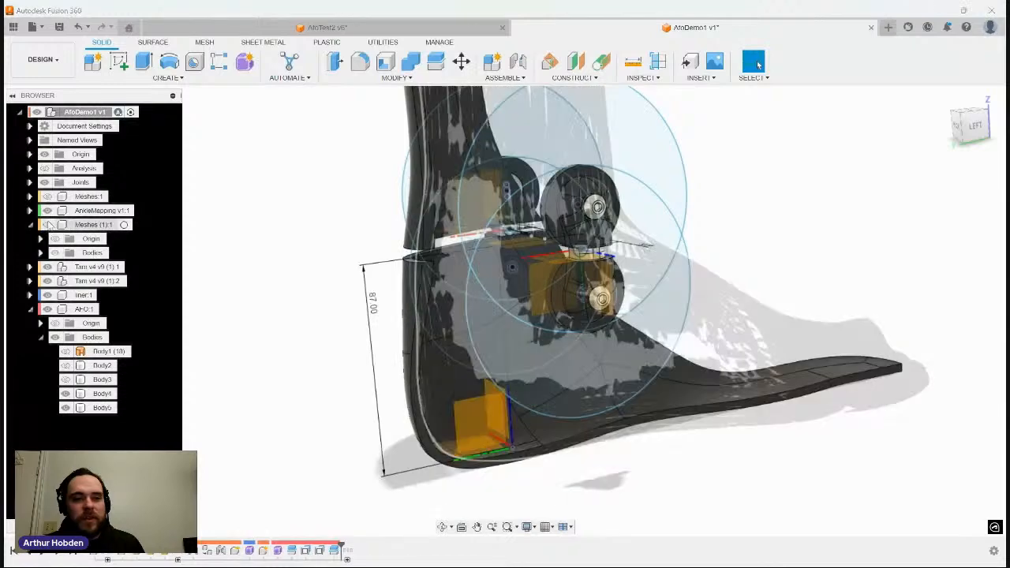
pyautogui.click(126, 281)
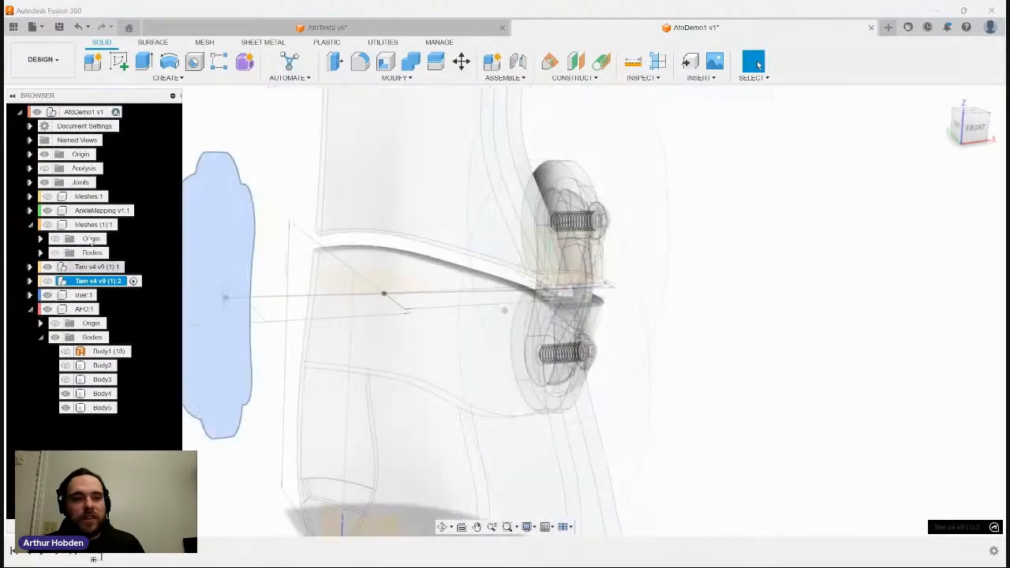
pyautogui.click(129, 112)
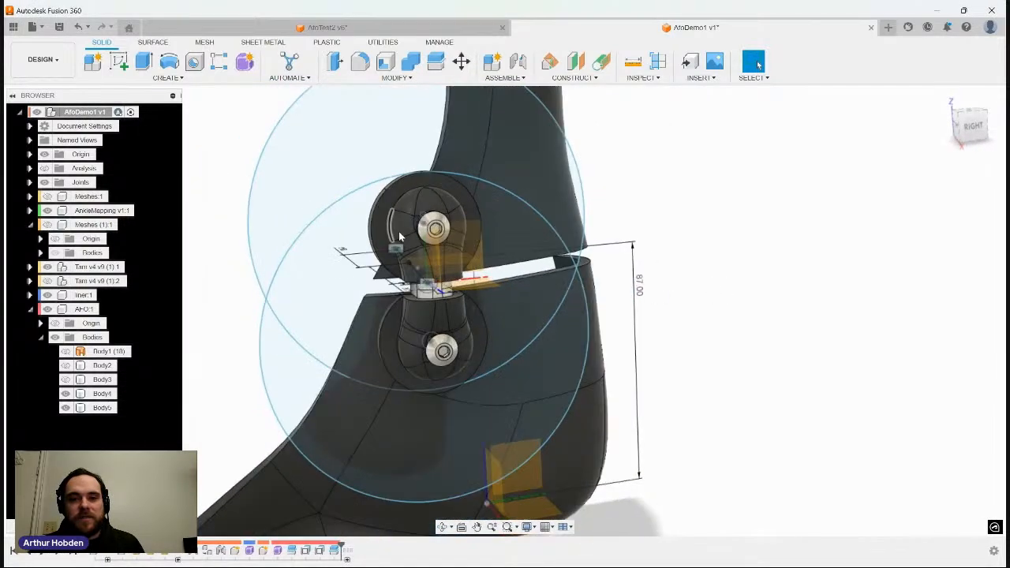
# Step: Split Body5 with the upper sketch circle around the remaining hinge and Body4 with the lower circle
pyautogui.keyDown('shift'); pyautogui.moveTo(493, 202); pyautogui.dragTo(687, 166, button='middle'); pyautogui.keyUp('shift')
pyautogui.moveTo(711, 158)
pyautogui.mouseDown()
pyautogui.moveTo(648, 191)
pyautogui.moveTo(653, 204)
pyautogui.mouseUp()
pyautogui.scroll(-2, 631, 189)
pyautogui.keyDown('shift'); pyautogui.moveTo(631, 190); pyautogui.dragTo(576, 202, button='middle'); pyautogui.keyUp('shift')
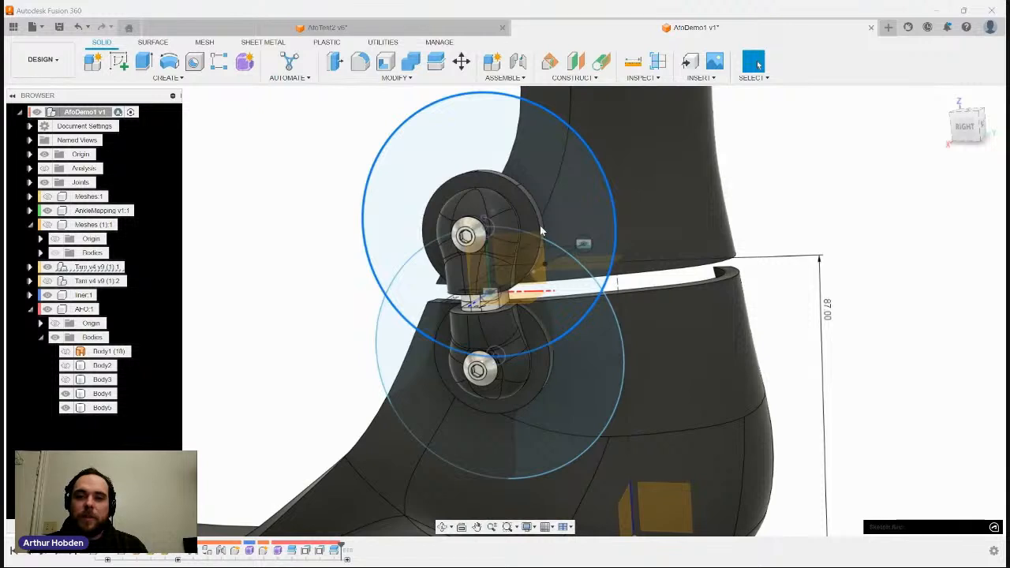
pyautogui.click(684, 171)
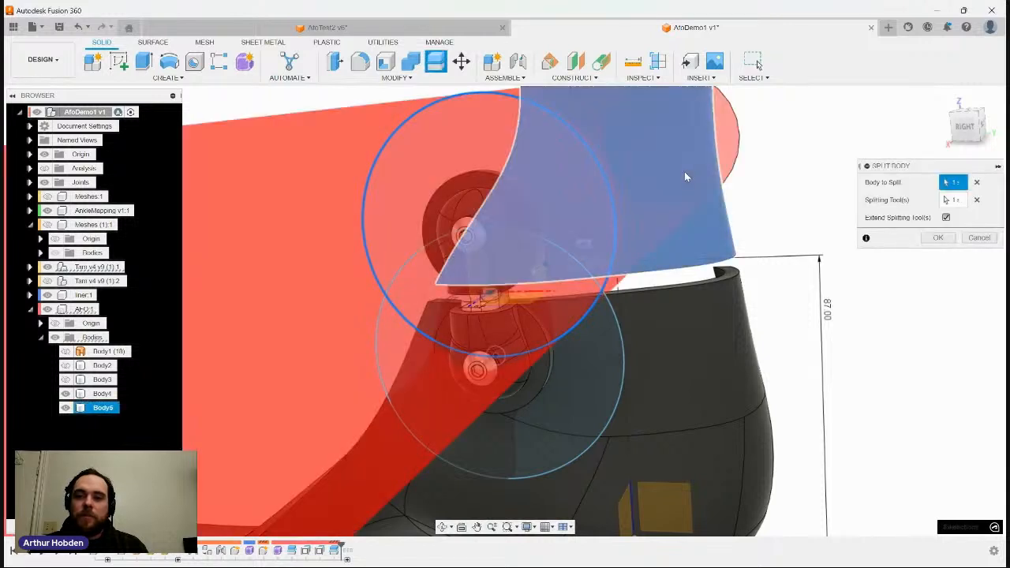
pyautogui.click(952, 199)
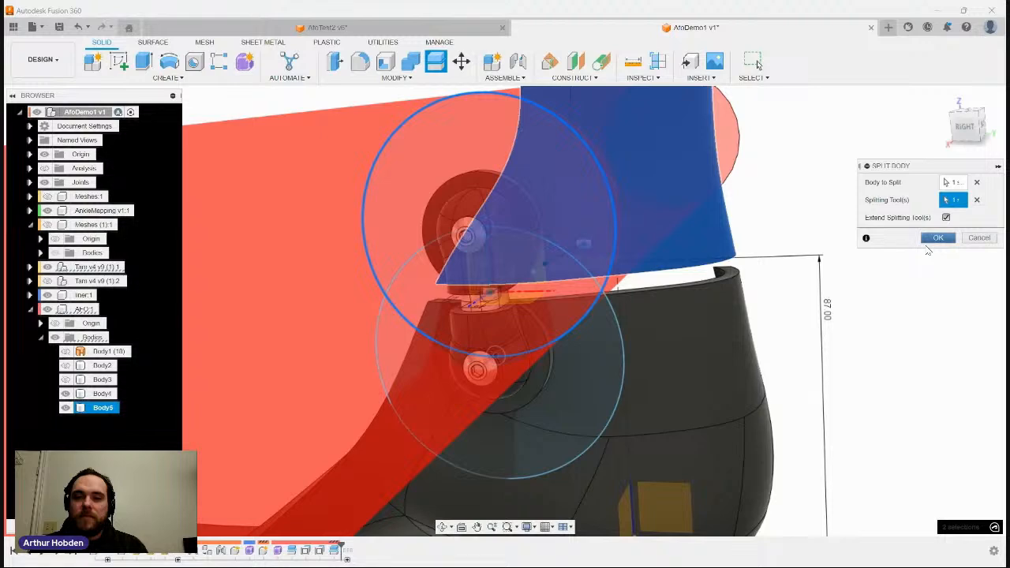
pyautogui.click(936, 239)
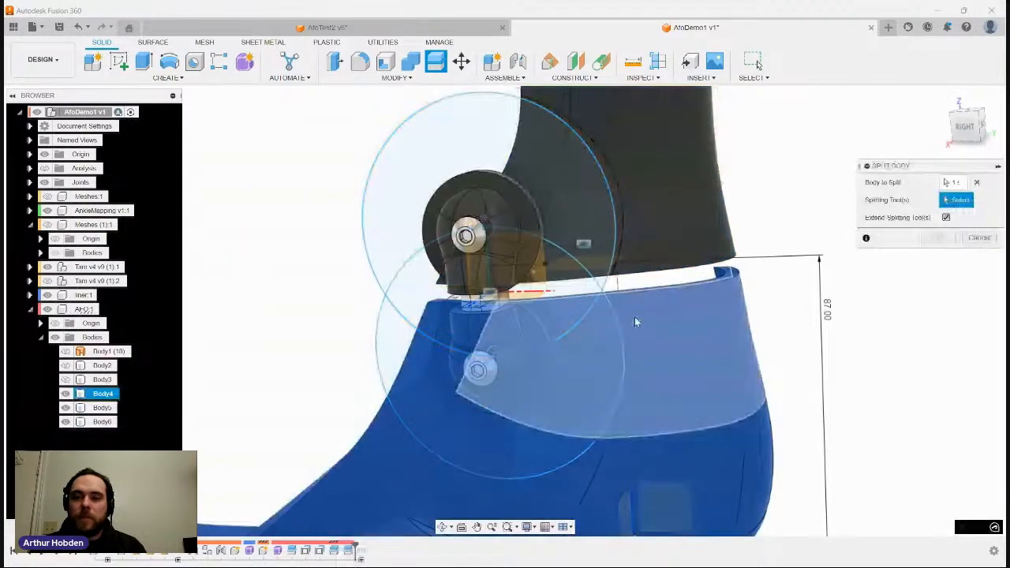
pyautogui.keyDown('shift'); pyautogui.moveTo(634, 316); pyautogui.dragTo(470, 324, button='middle'); pyautogui.keyUp('shift')
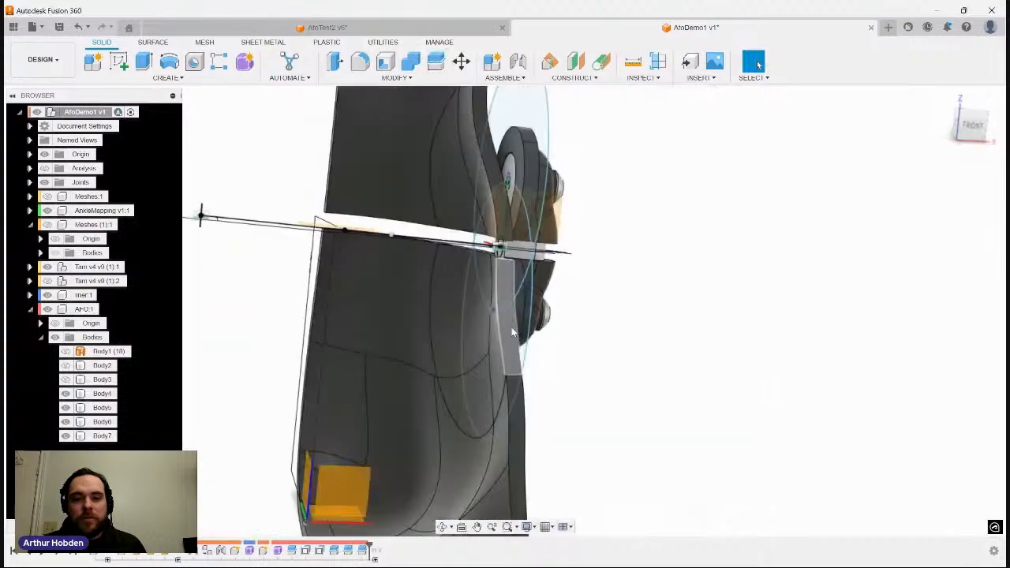
# Step: Hide the cut-out shell pieces Body4 and Body5 around the hinge
pyautogui.press('v')
pyautogui.click(448, 182)
pyautogui.press('v')
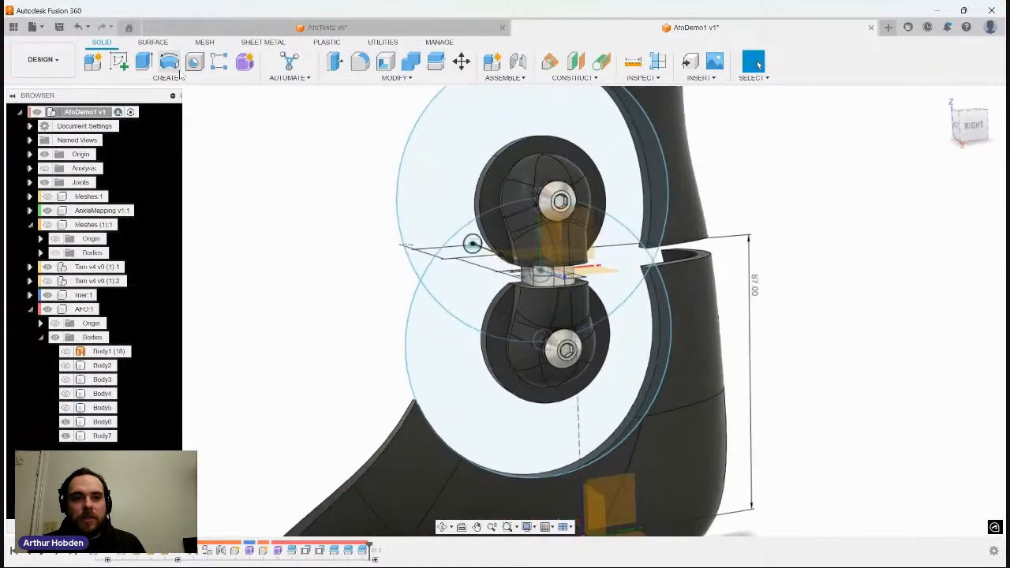
# Step: Delete the rim faces of both hinge flanges together with the circular cut faces of the upper and lower shell pieces
pyautogui.click(145, 45)
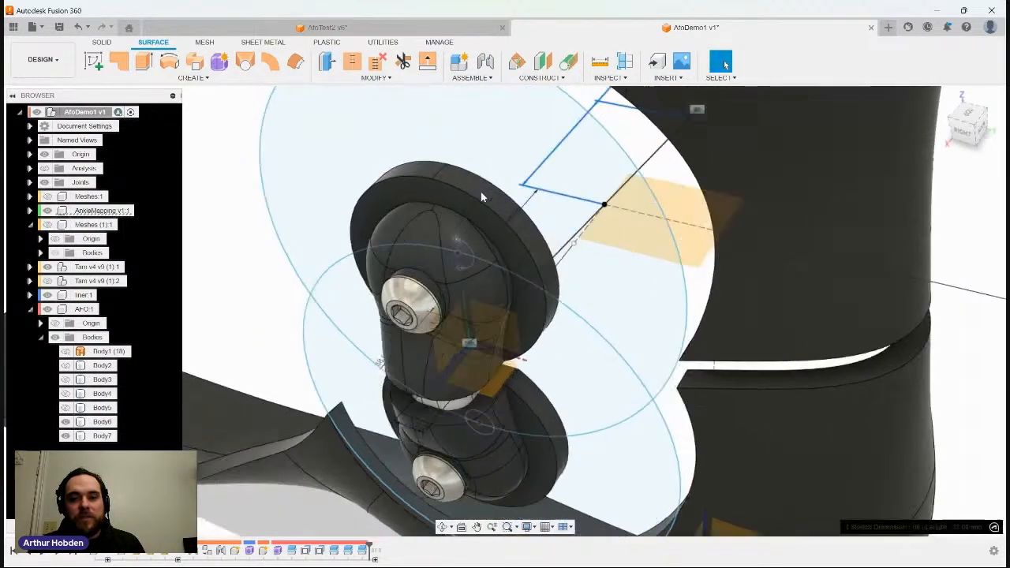
pyautogui.click(478, 184)
pyautogui.keyDown('ctrl'); pyautogui.click(508, 222); pyautogui.keyUp('ctrl')
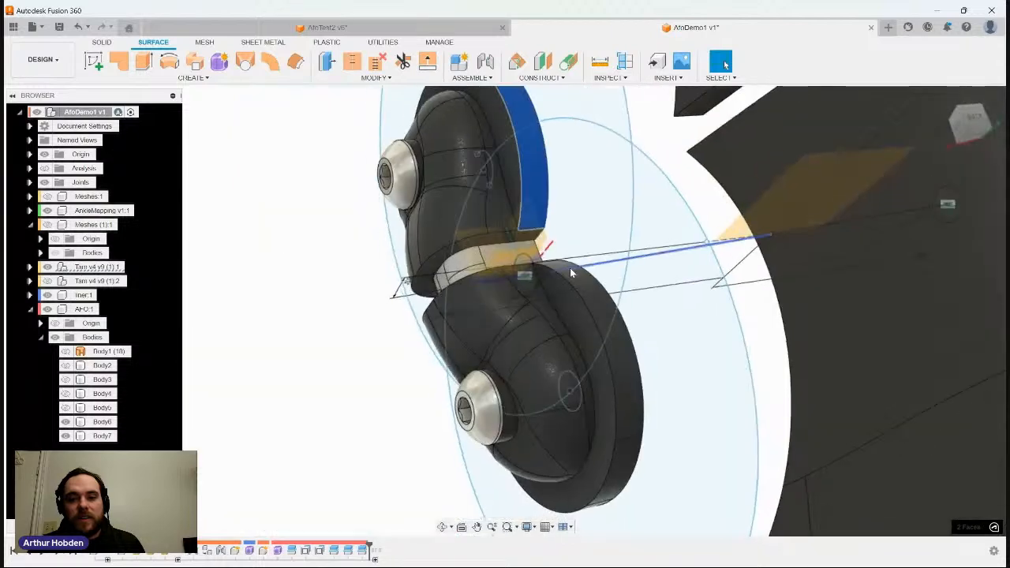
pyautogui.keyDown('ctrl'); pyautogui.click(595, 332); pyautogui.keyUp('ctrl')
pyautogui.keyDown('ctrl'); pyautogui.click(635, 325); pyautogui.keyUp('ctrl')
pyautogui.keyDown('ctrl'); pyautogui.click(603, 399); pyautogui.keyUp('ctrl')
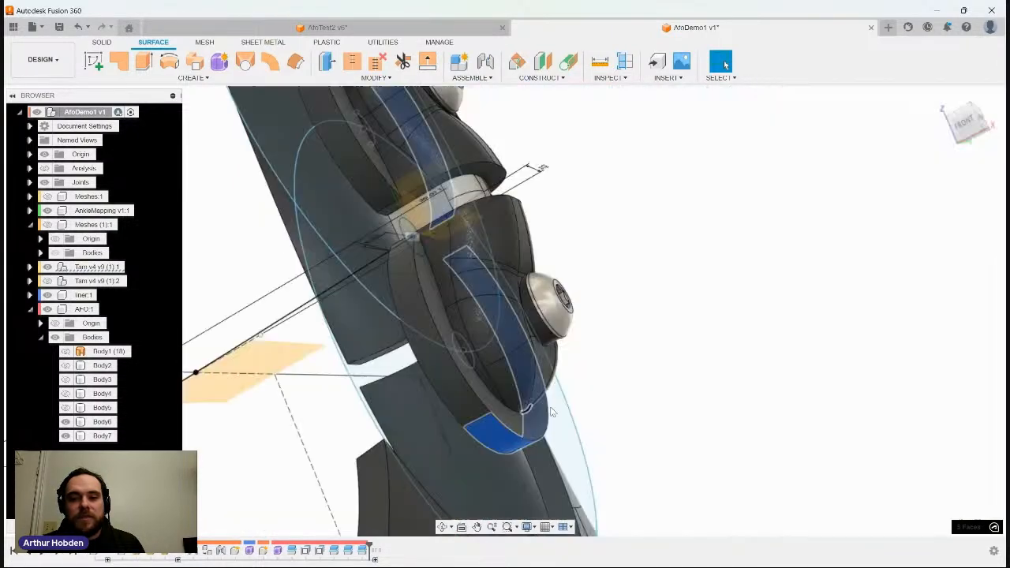
pyautogui.keyDown('ctrl'); pyautogui.click(452, 377); pyautogui.keyUp('ctrl')
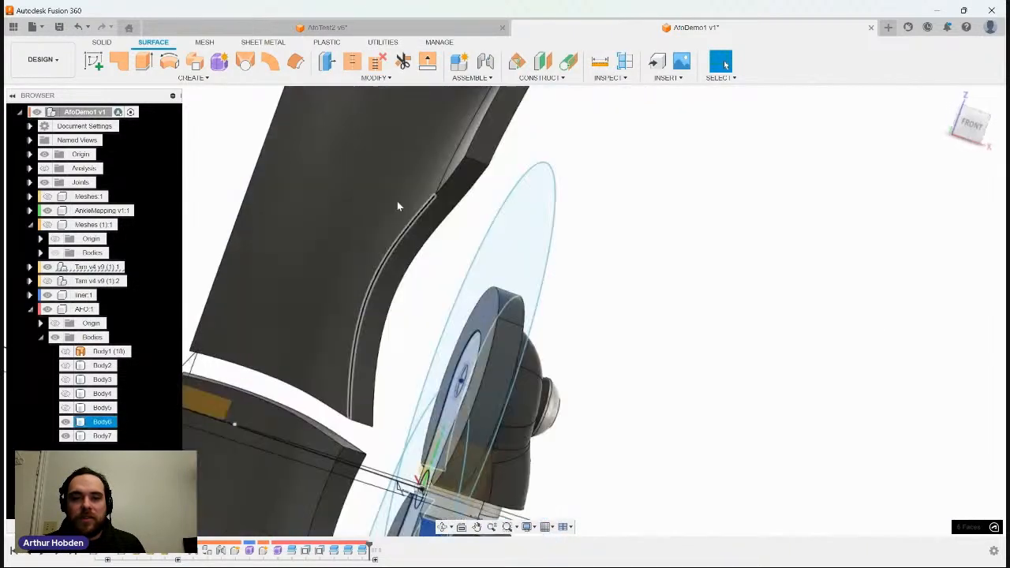
pyautogui.keyDown('ctrl'); pyautogui.click(406, 243); pyautogui.keyUp('ctrl')
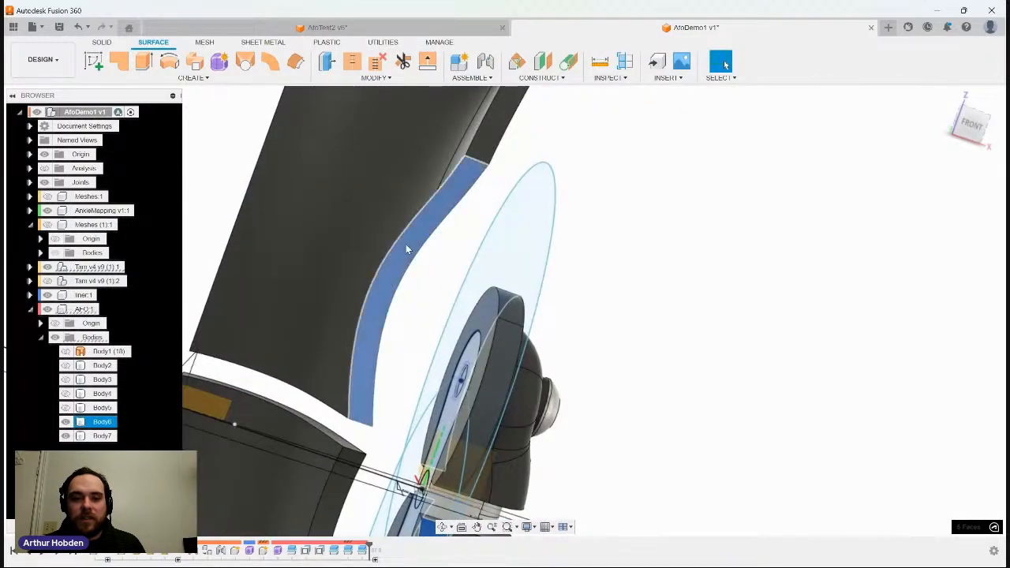
pyautogui.keyDown('ctrl'); pyautogui.click(366, 376); pyautogui.keyUp('ctrl')
pyautogui.press('Delete')
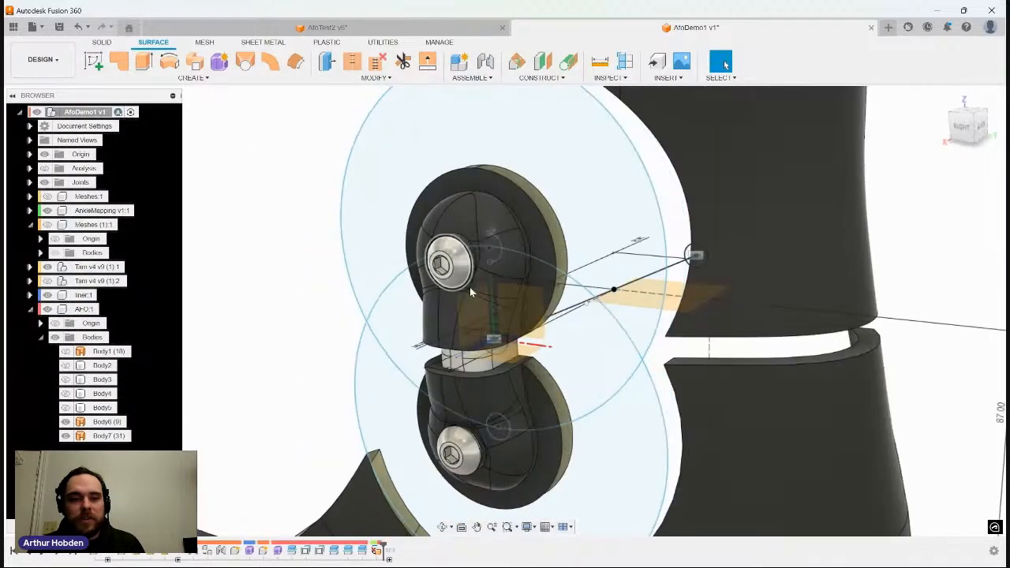
pyautogui.click(97, 426)
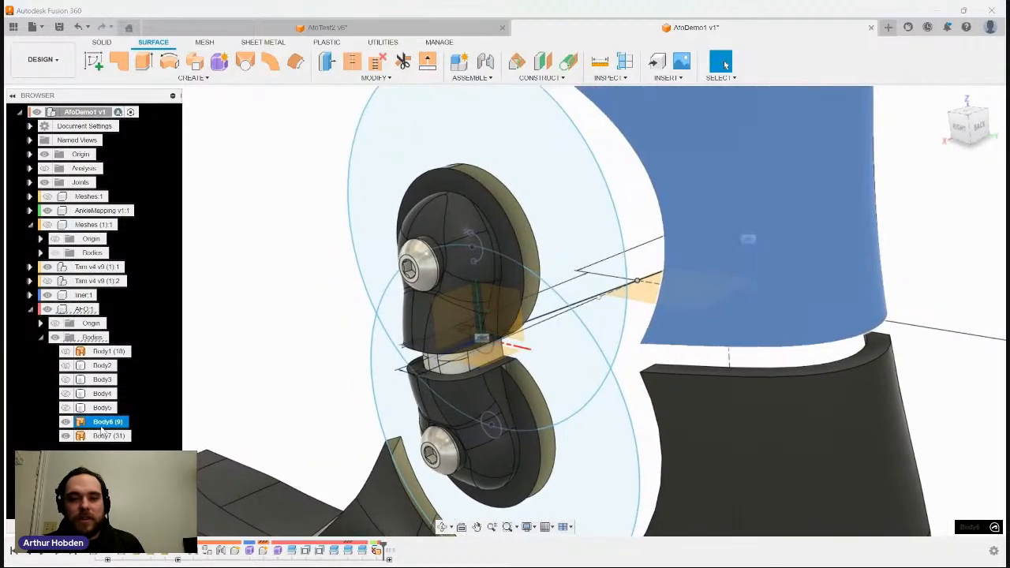
pyautogui.click(159, 247)
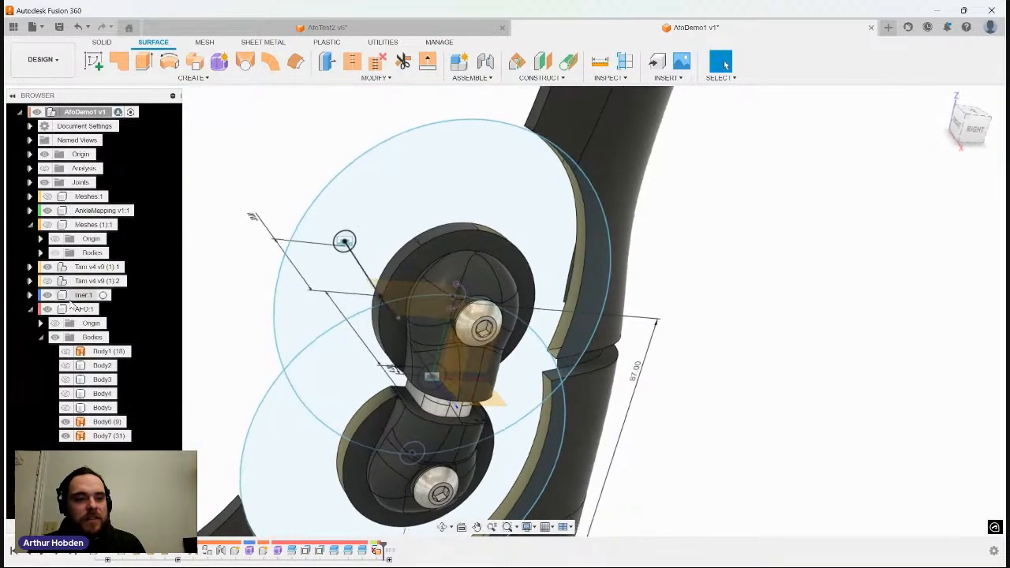
# Step: Loft a surface from the front edge of the upper shell cut-out to the upper hinge flange's top edge, both profiles Tangent (G1) with Align Edges
pyautogui.click(30, 267)
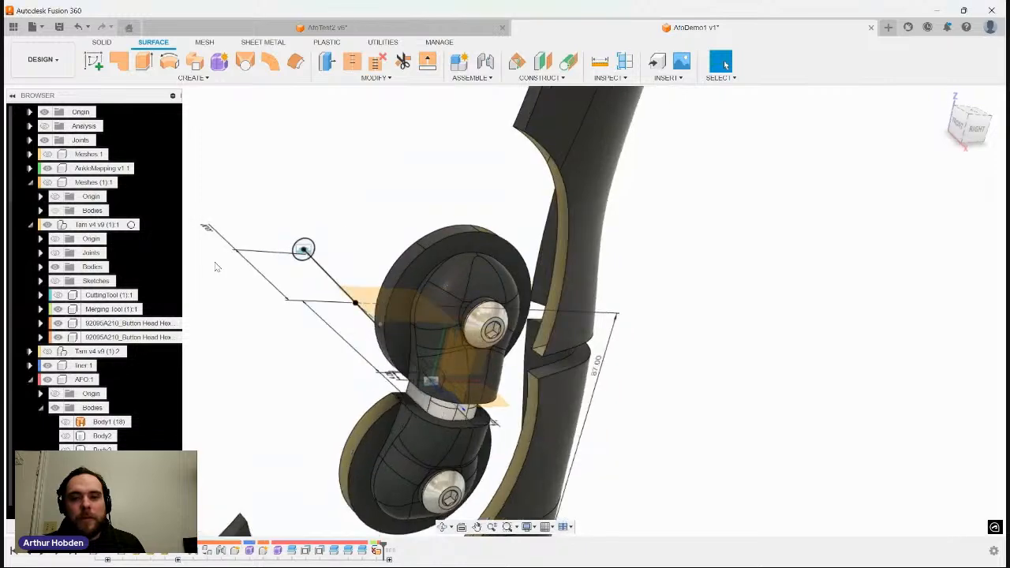
pyautogui.click(245, 63)
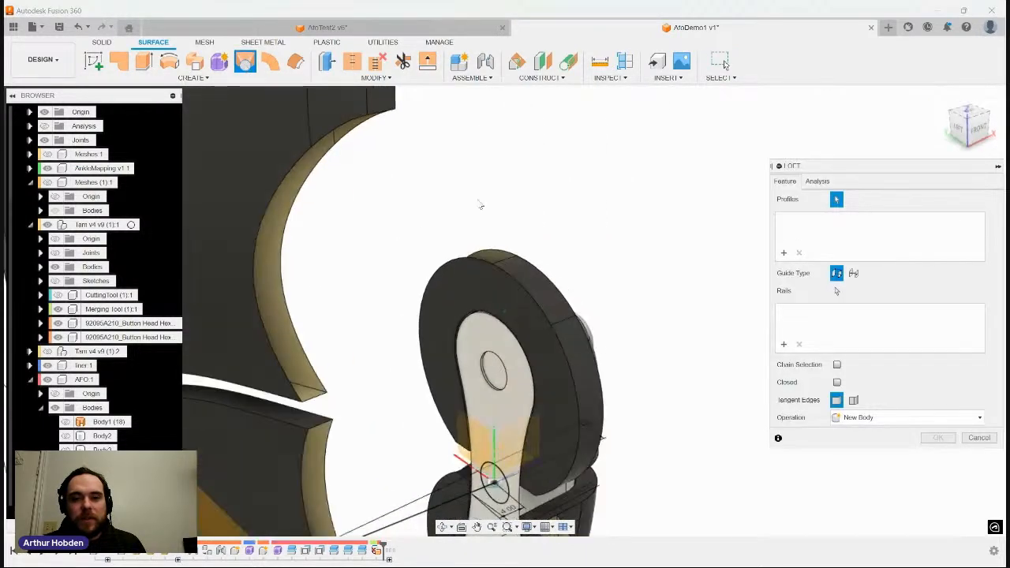
pyautogui.click(382, 118)
pyautogui.click(497, 268)
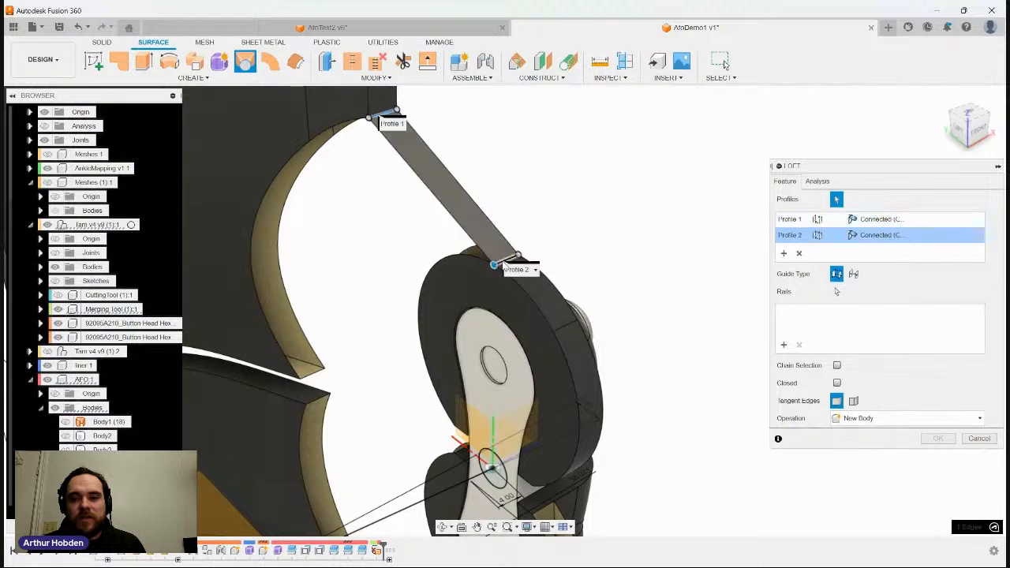
pyautogui.click(878, 221)
pyautogui.click(879, 246)
pyautogui.click(878, 235)
pyautogui.click(880, 262)
pyautogui.click(936, 220)
pyautogui.click(943, 247)
pyautogui.click(945, 235)
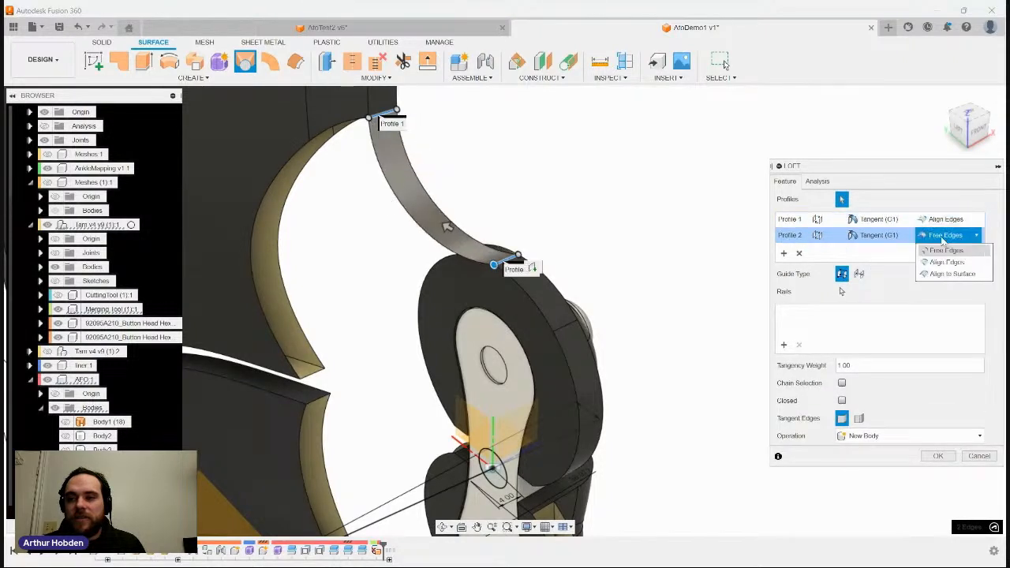
pyautogui.click(937, 262)
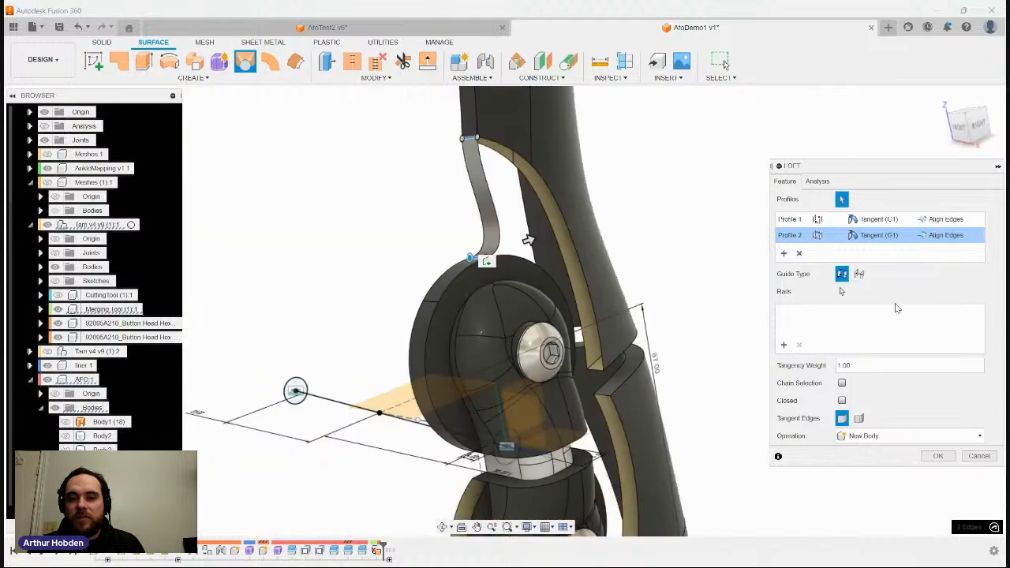
pyautogui.click(937, 455)
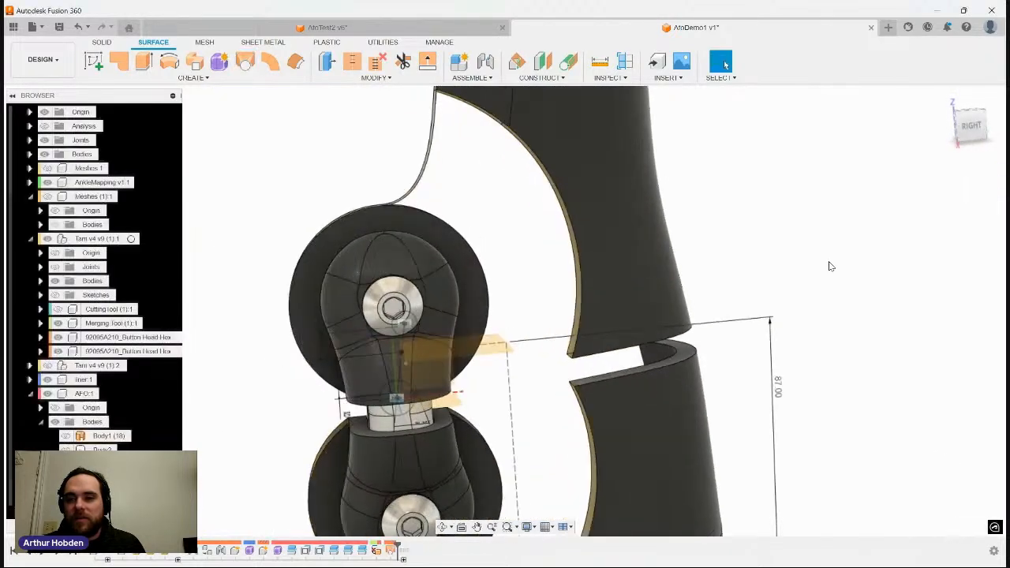
# Step: Loft a surface from the lower rear edge of the upper shell cut-out to the upper hinge flange, both profiles Tangent (G1) with Align Edges
pyautogui.press('Return')
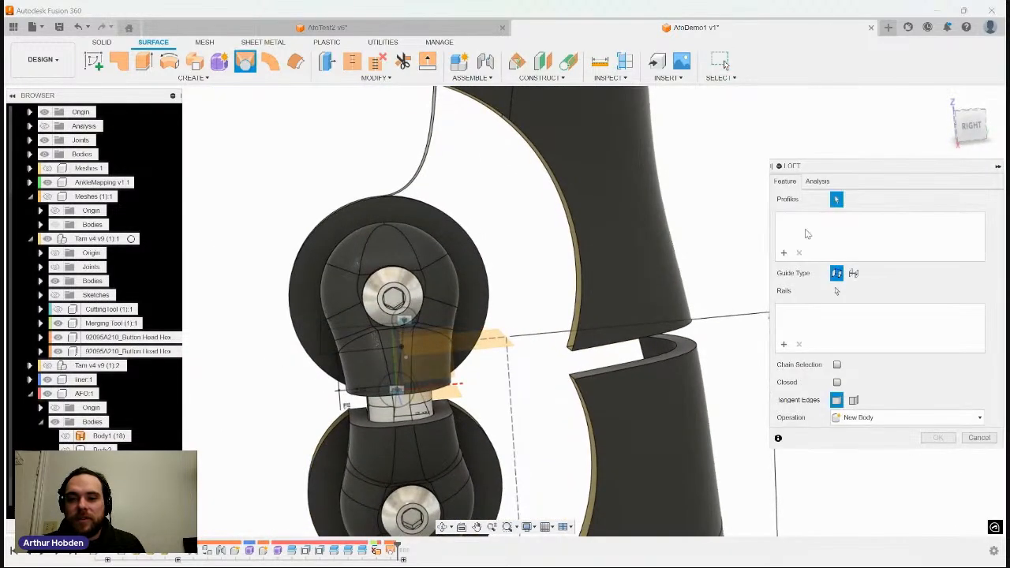
pyautogui.click(594, 236)
pyautogui.keyDown('shift'); pyautogui.moveTo(595, 236); pyautogui.dragTo(429, 349, button='middle'); pyautogui.keyUp('shift')
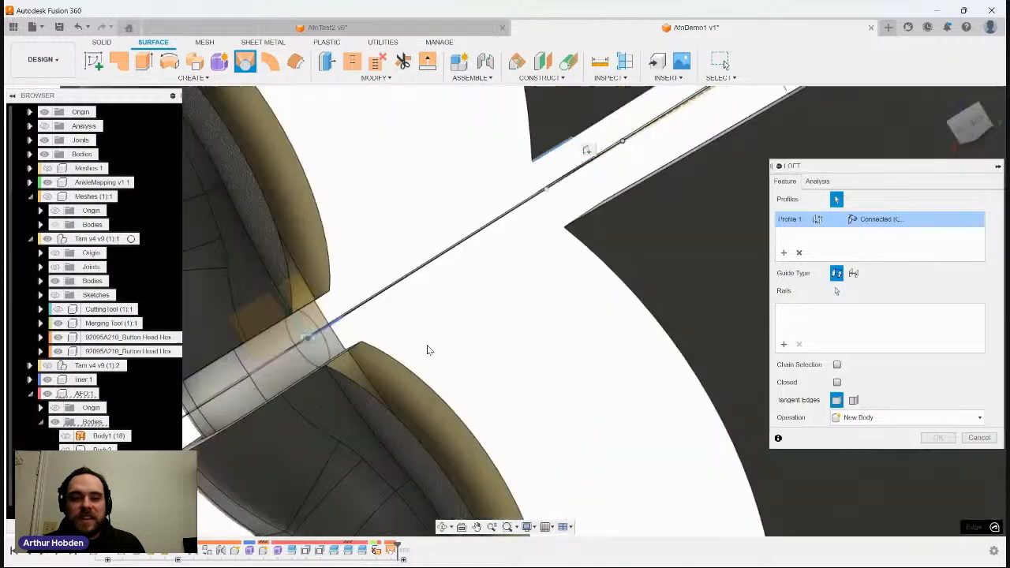
pyautogui.click(308, 326)
pyautogui.keyDown('shift'); pyautogui.moveTo(308, 326); pyautogui.dragTo(741, 300, button='middle'); pyautogui.keyUp('shift')
pyautogui.click(881, 219)
pyautogui.click(871, 246)
pyautogui.click(881, 235)
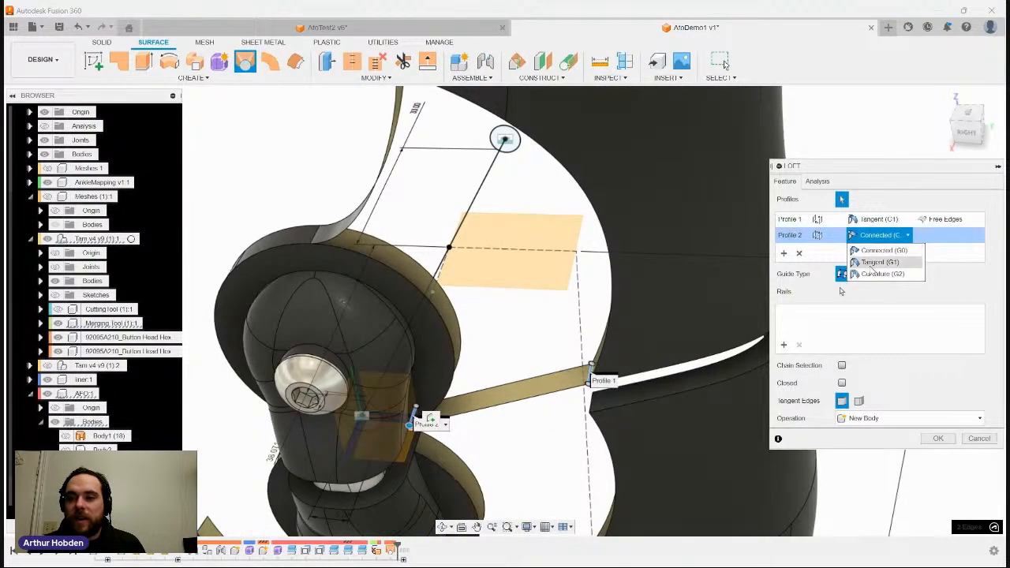
pyautogui.click(870, 263)
pyautogui.click(945, 219)
pyautogui.click(946, 246)
pyautogui.click(946, 235)
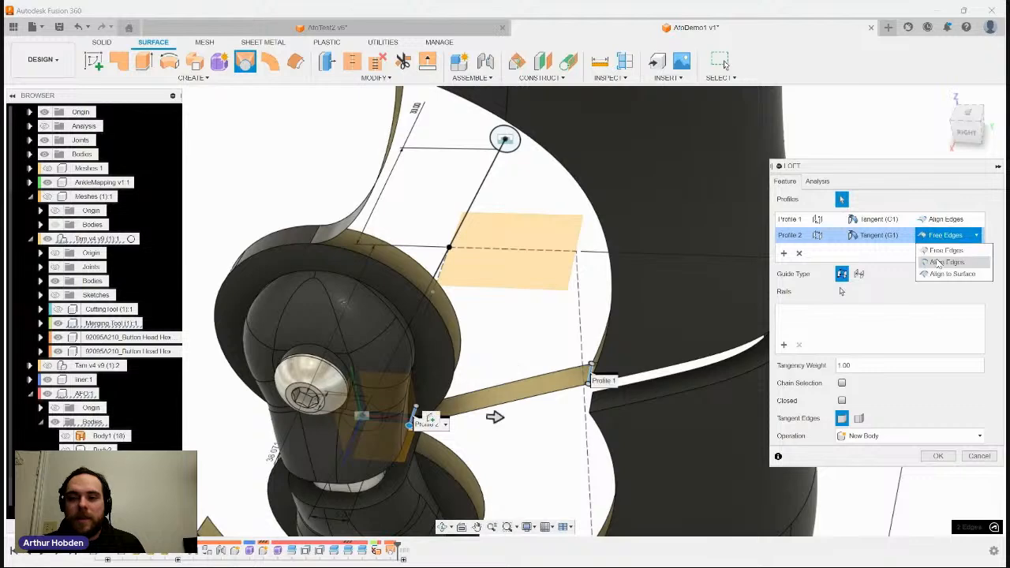
pyautogui.click(936, 263)
pyautogui.click(938, 458)
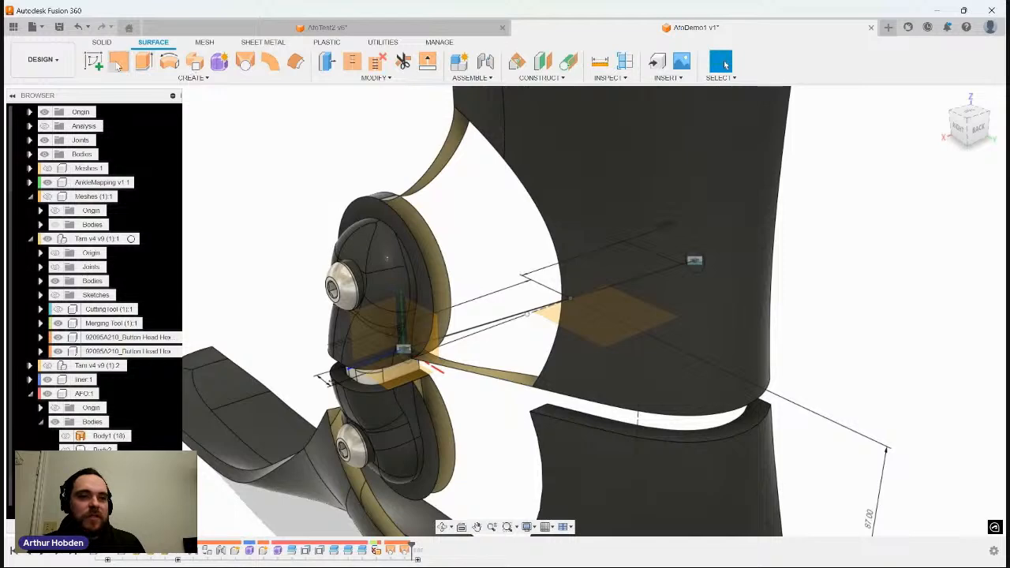
# Step: Stitch the upper shell, the two lofted strips and the upper hinge body into a new body with 0.10 mm tolerance
pyautogui.click(353, 64)
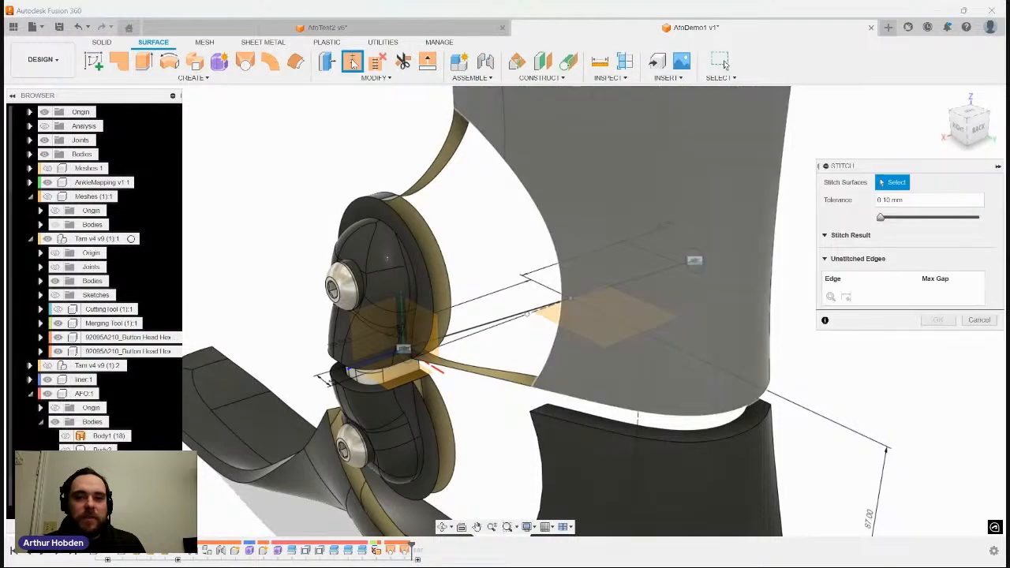
pyautogui.click(535, 162)
pyautogui.click(452, 162)
pyautogui.click(407, 259)
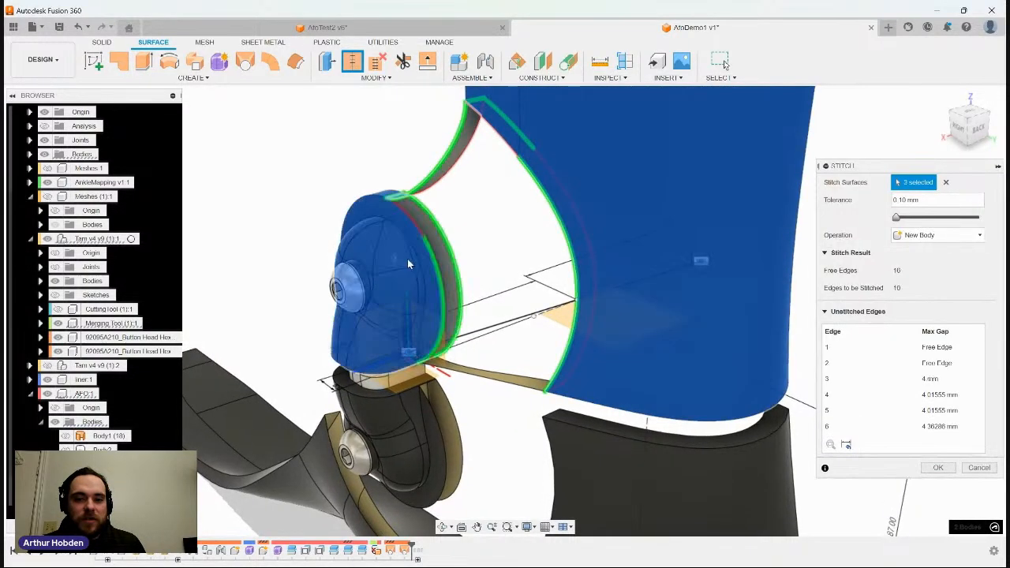
pyautogui.click(502, 382)
pyautogui.keyDown('shift'); pyautogui.moveTo(502, 382); pyautogui.dragTo(796, 394, button='middle'); pyautogui.keyUp('shift')
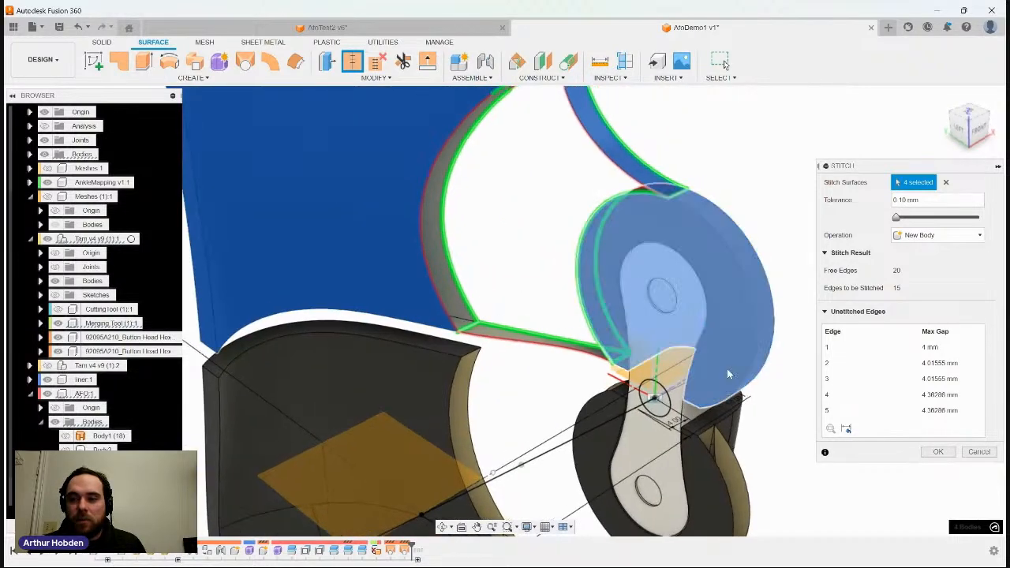
pyautogui.click(937, 452)
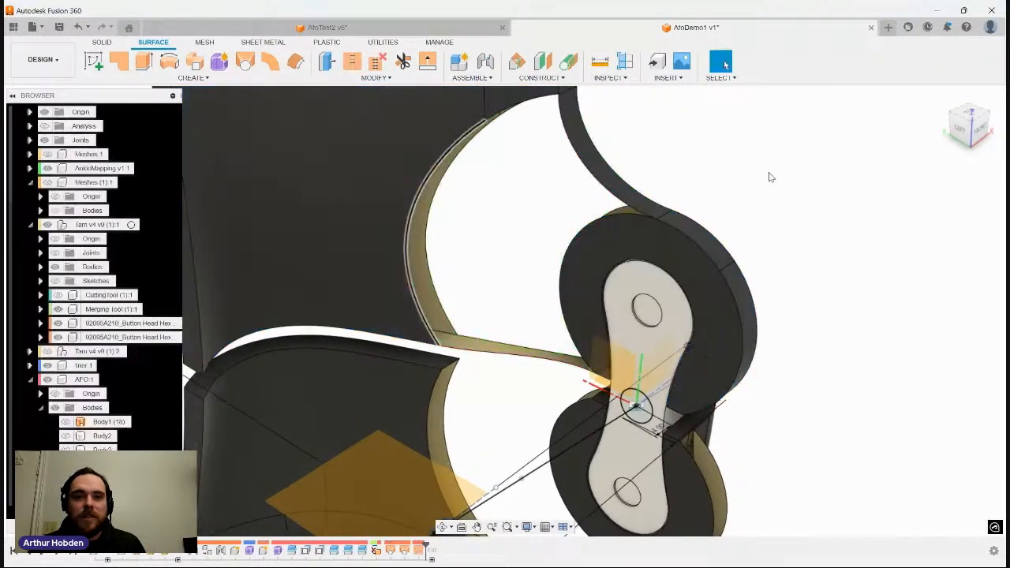
# Step: Patch the open boundary on the inner side between the upper shell and the upper hinge flange
pyautogui.click(119, 61)
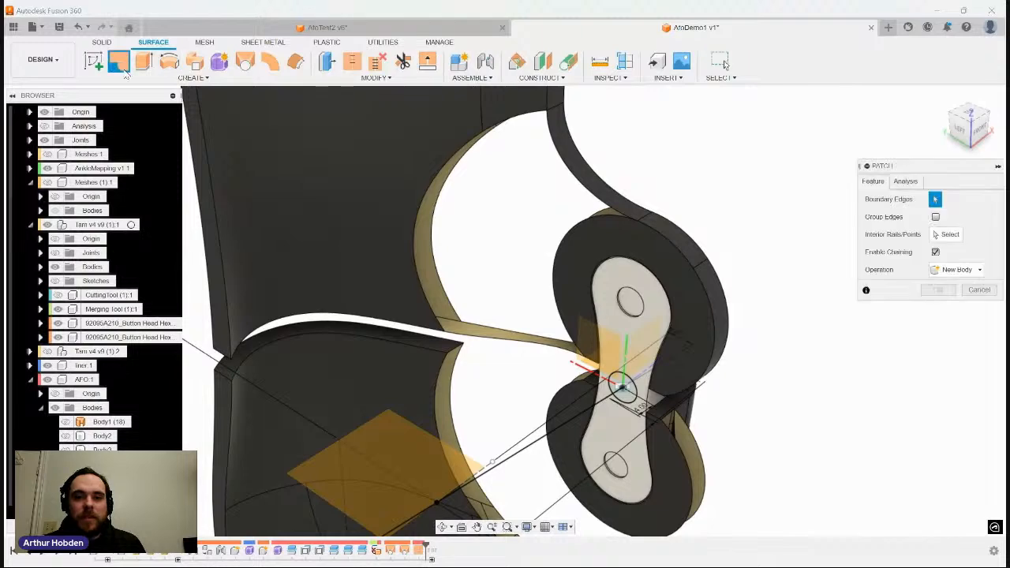
pyautogui.click(449, 159)
pyautogui.click(937, 359)
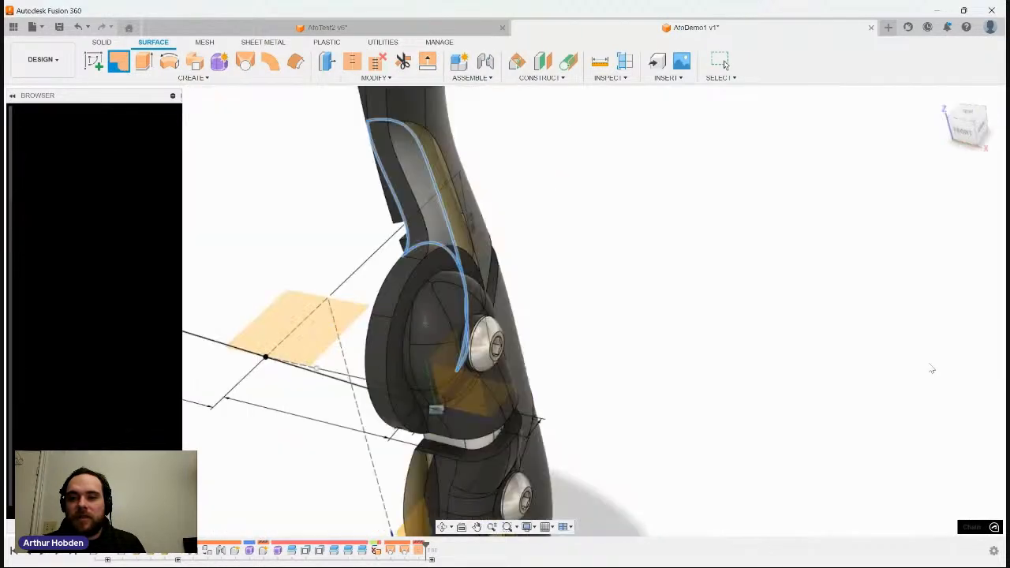
# Step: Patch the matching open boundary on the outer side between the upper shell and the upper hinge flange
pyautogui.keyDown('shift'); pyautogui.moveTo(933, 368); pyautogui.dragTo(746, 299, button='middle'); pyautogui.keyUp('shift')
pyautogui.moveTo(746, 267); pyautogui.dragTo(745, 211, button='right')
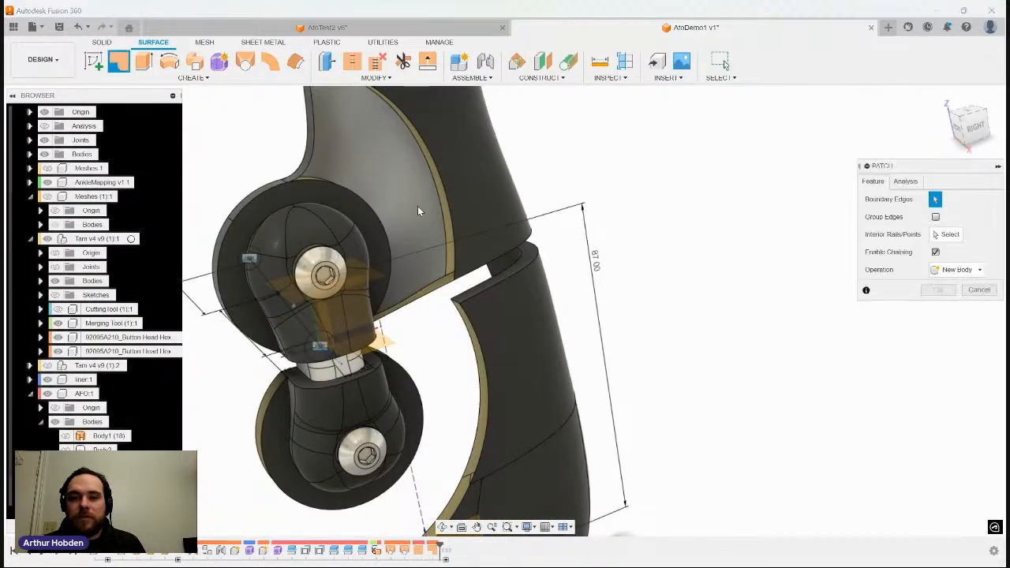
pyautogui.click(449, 197)
pyautogui.keyDown('shift'); pyautogui.moveTo(448, 197); pyautogui.dragTo(473, 224, button='middle'); pyautogui.keyUp('shift')
pyautogui.click(947, 360)
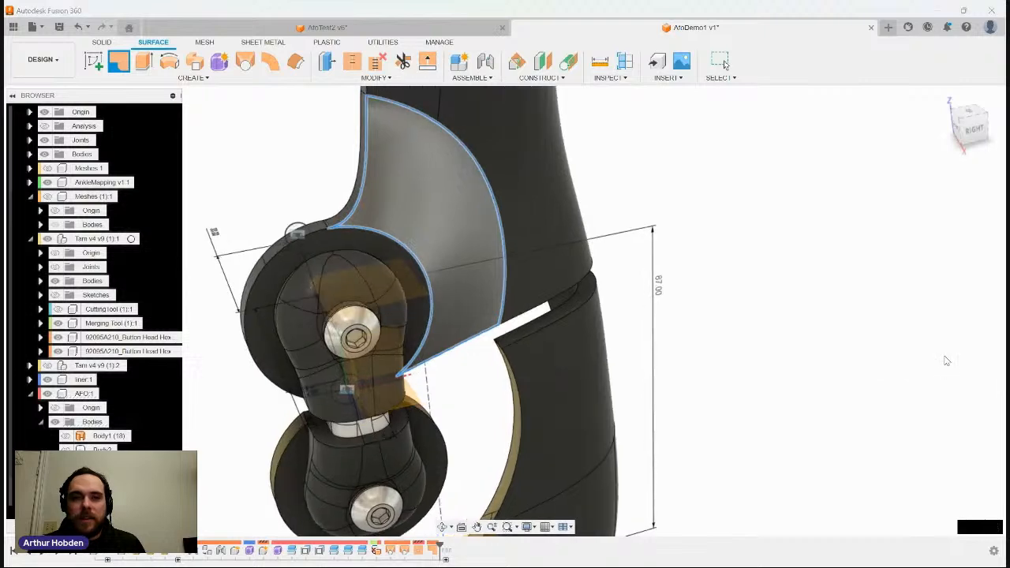
# Step: Stitch the upper shell and hinge body with the inner and outer patches into one new body
pyautogui.keyDown('shift'); pyautogui.moveTo(947, 360); pyautogui.dragTo(710, 300, button='middle'); pyautogui.keyUp('shift')
pyautogui.click(352, 60)
pyautogui.click(517, 159)
pyautogui.click(450, 197)
pyautogui.keyDown('shift'); pyautogui.moveTo(450, 197); pyautogui.dragTo(572, 252, button='middle'); pyautogui.keyUp('shift')
pyautogui.click(572, 252)
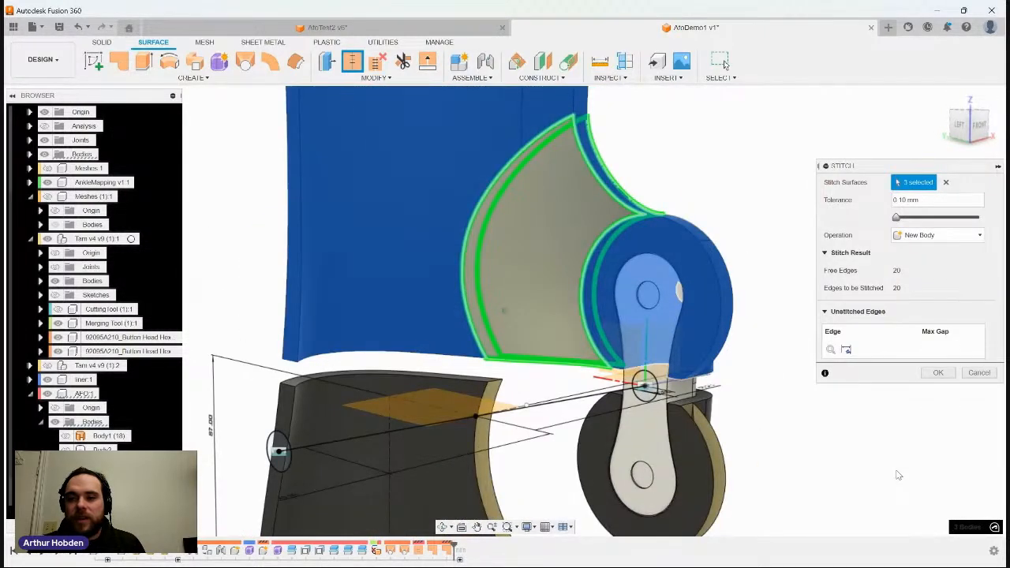
pyautogui.click(938, 372)
# Step: Try a larger value for the small offset dimension beside the hinge and restore it to 4 mm
pyautogui.keyDown('shift'); pyautogui.moveTo(945, 381); pyautogui.dragTo(821, 226, button='middle'); pyautogui.keyUp('shift')
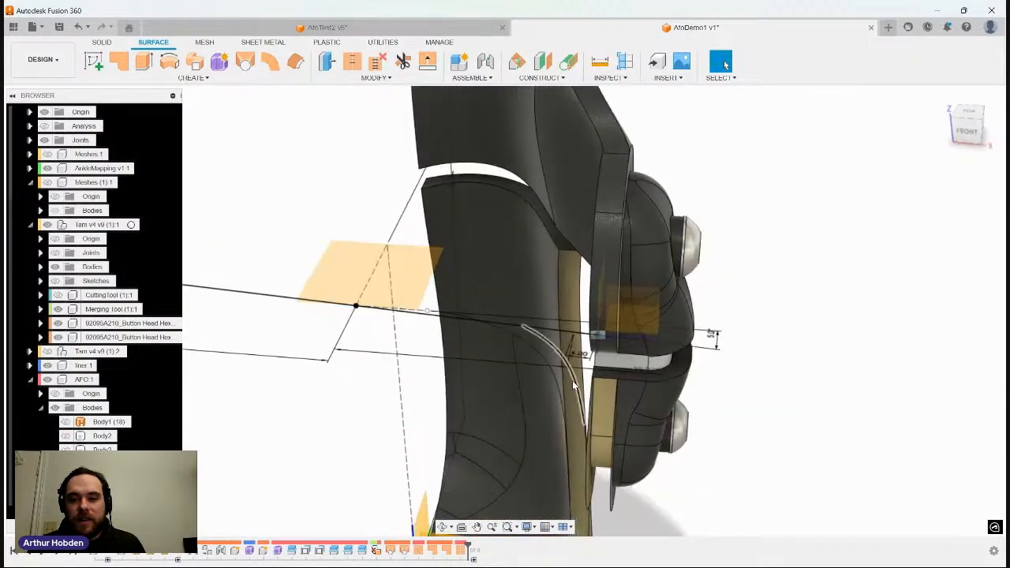
pyautogui.doubleClick(581, 355)
pyautogui.write('4')
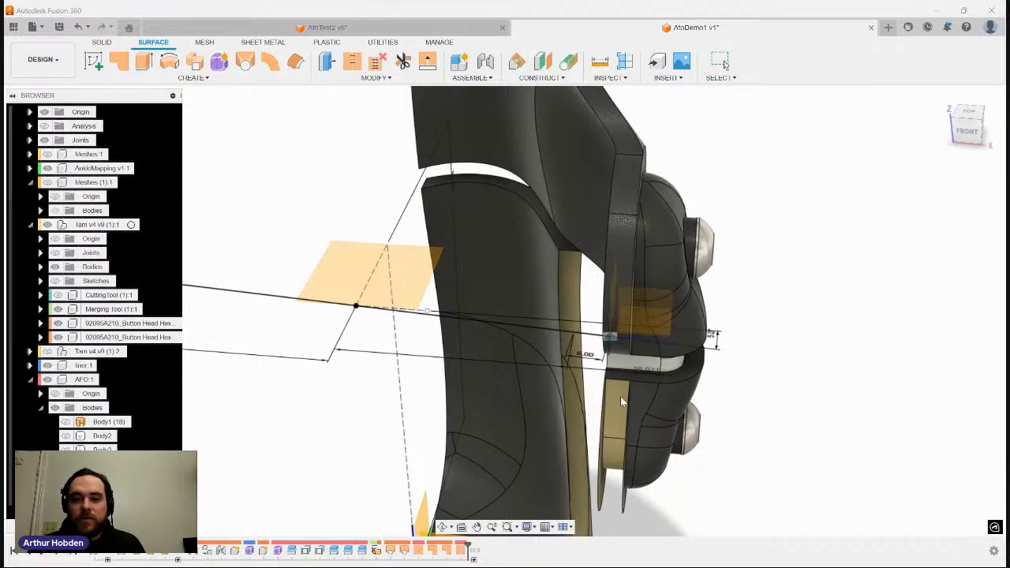
pyautogui.keyDown('shift'); pyautogui.moveTo(620, 401); pyautogui.dragTo(647, 350, button='middle'); pyautogui.keyUp('shift')
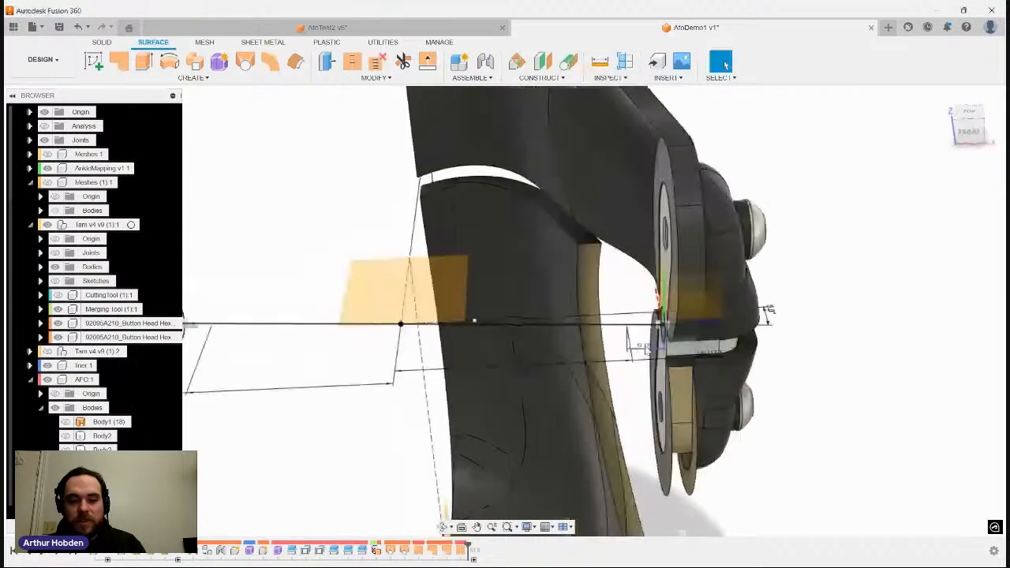
pyautogui.doubleClick(647, 350)
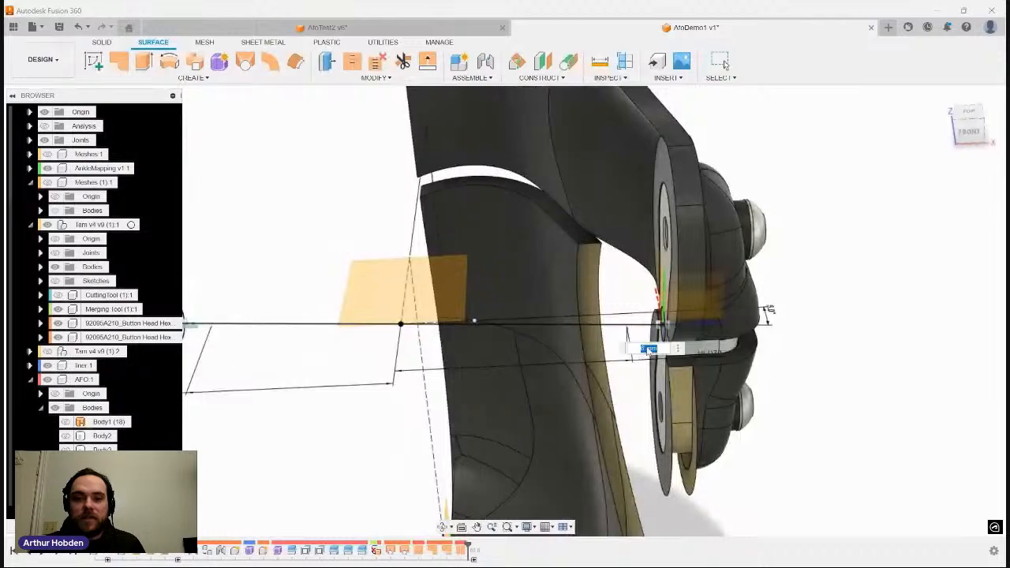
pyautogui.keyDown('shift'); pyautogui.moveTo(647, 349); pyautogui.dragTo(354, 327, button='middle'); pyautogui.keyUp('shift')
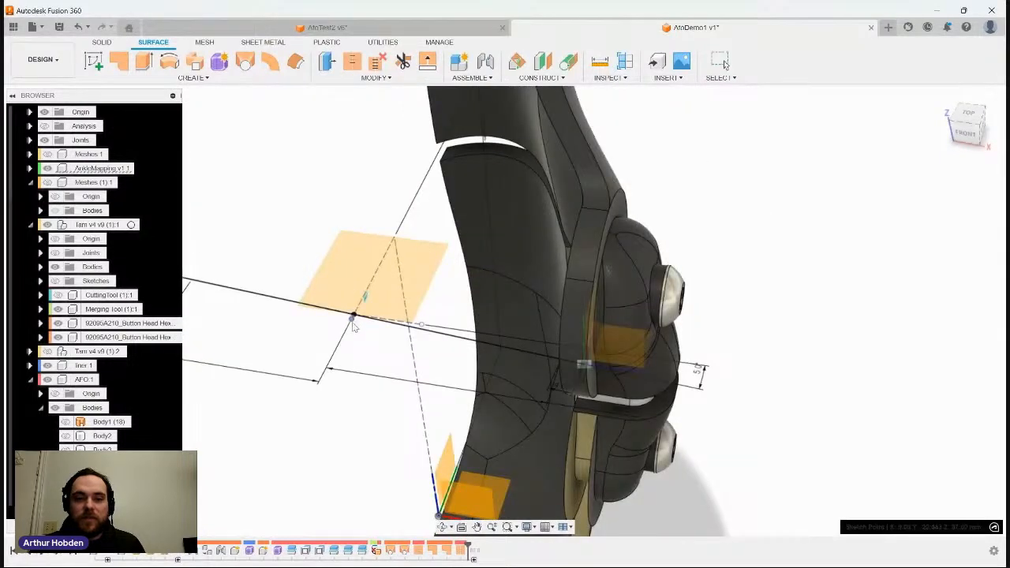
pyautogui.click(351, 319)
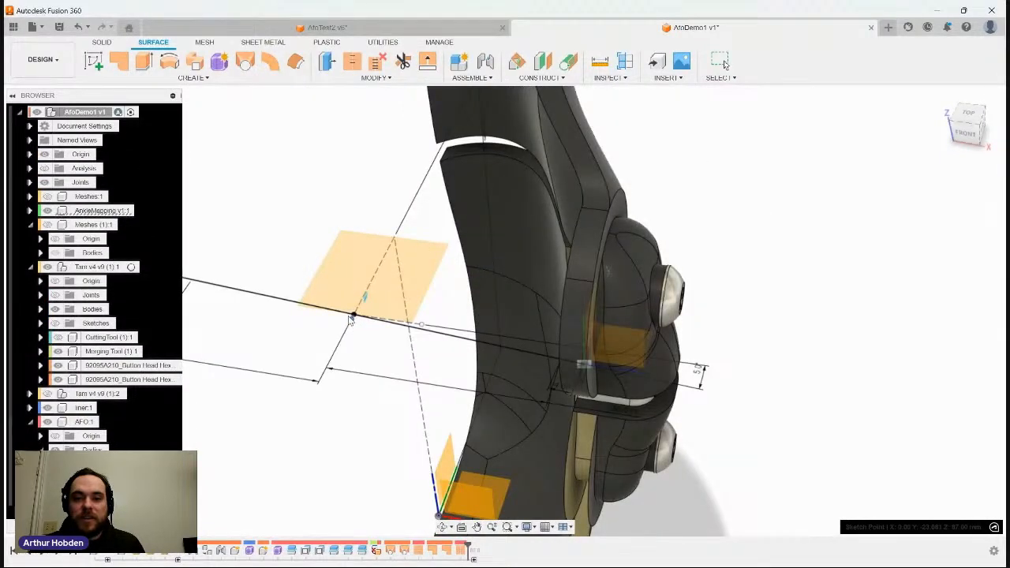
# Step: Loft a surface from the upper rear edge of the lower shell cut-out to the lower hinge flange, both profiles Tangent (G1) with Align Edges
pyautogui.keyDown('shift'); pyautogui.moveTo(351, 319); pyautogui.dragTo(339, 226, button='middle'); pyautogui.keyUp('shift')
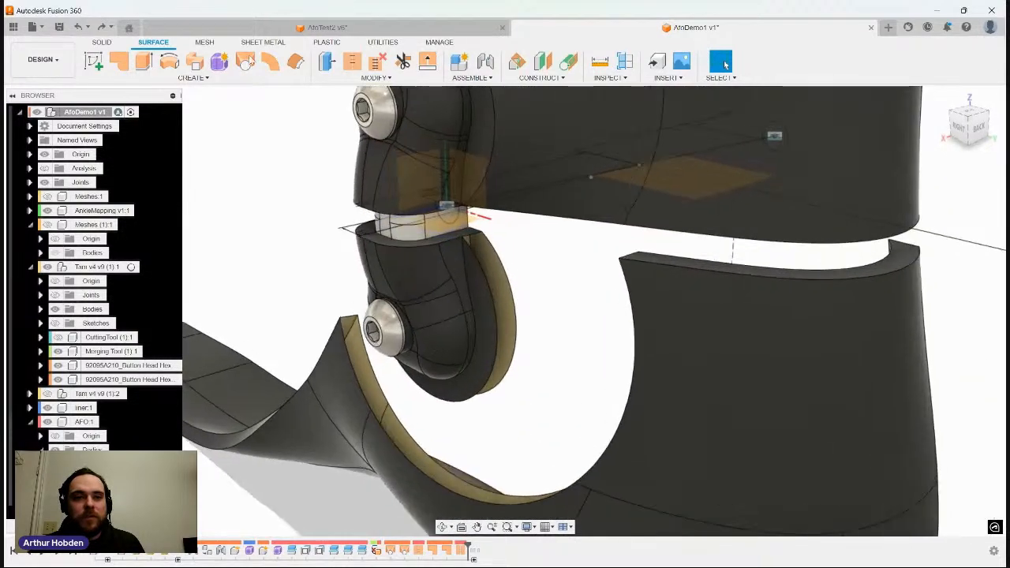
pyautogui.click(245, 62)
pyautogui.click(658, 262)
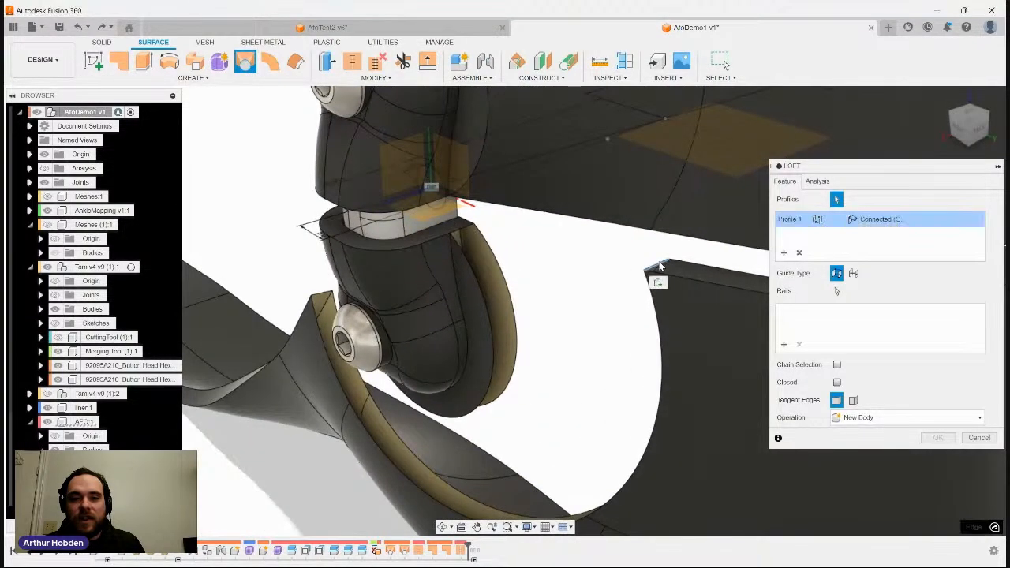
pyautogui.click(466, 217)
pyautogui.click(871, 223)
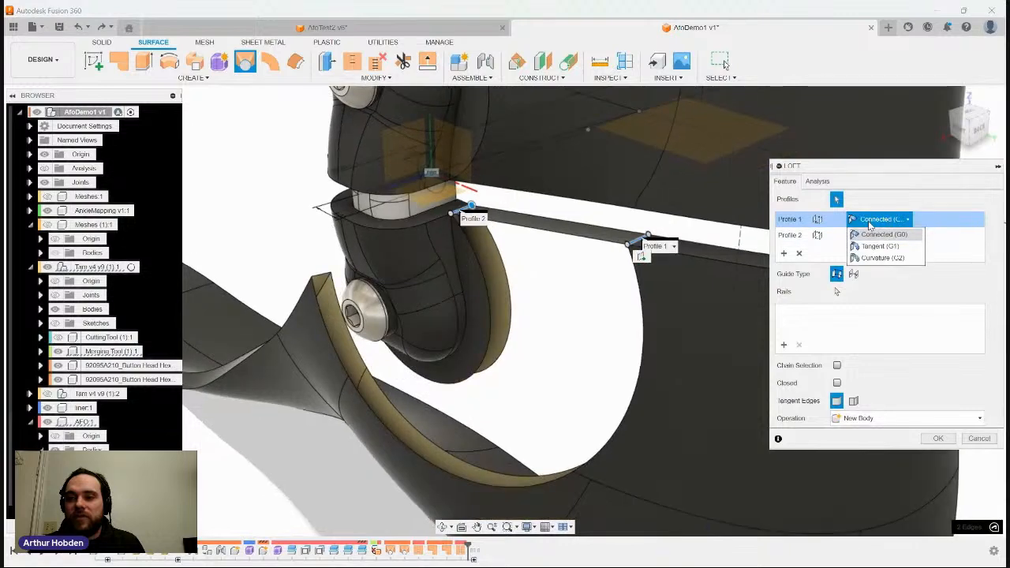
pyautogui.click(880, 246)
pyautogui.click(876, 236)
pyautogui.click(880, 260)
pyautogui.click(947, 220)
pyautogui.click(947, 251)
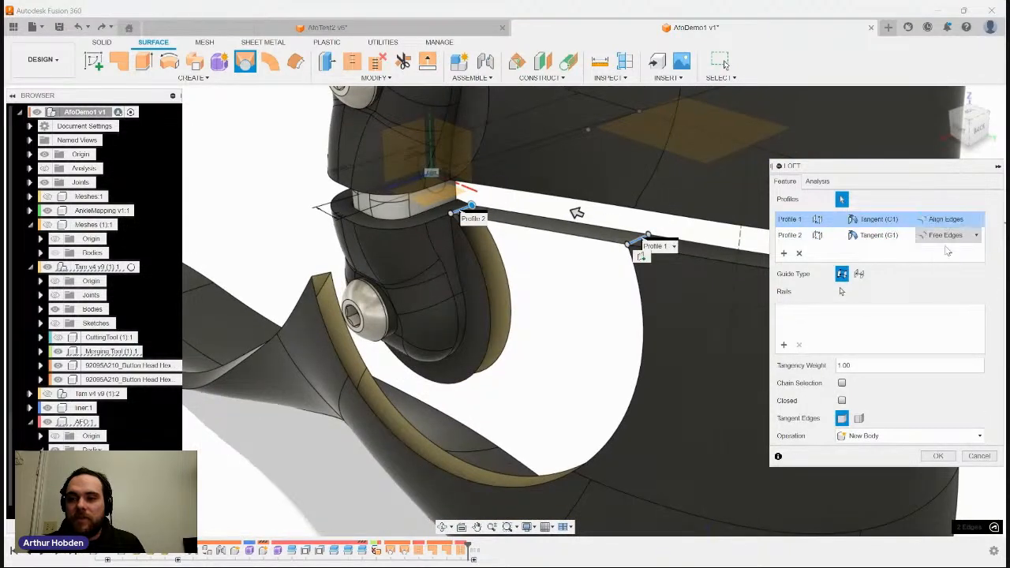
pyautogui.click(946, 235)
pyautogui.click(947, 266)
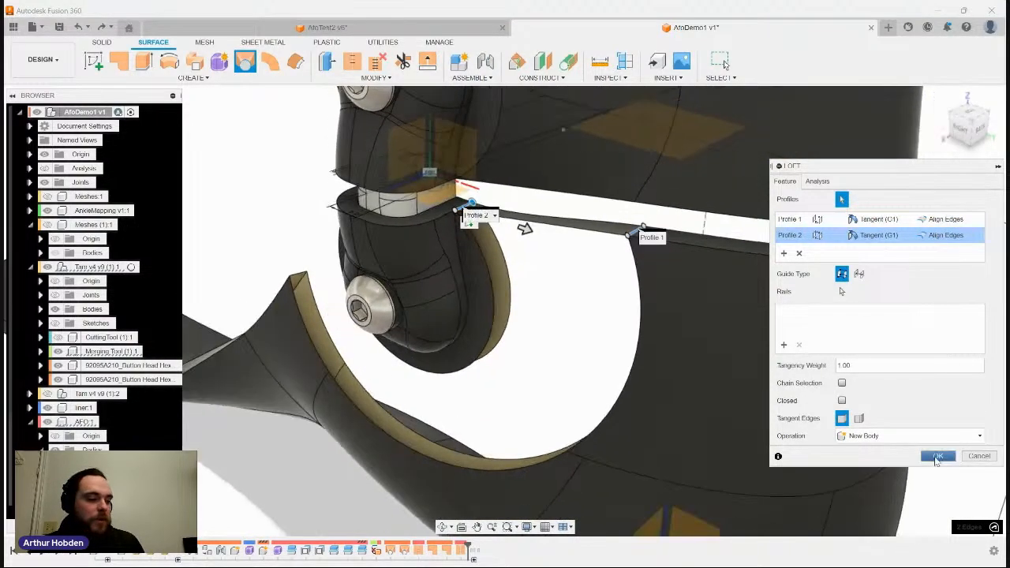
pyautogui.click(936, 458)
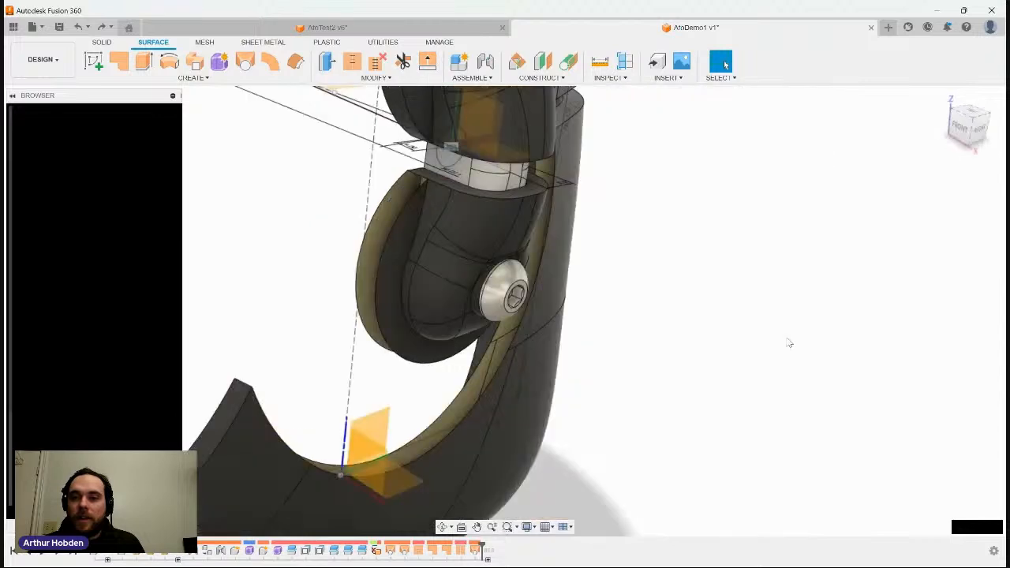
# Step: Loft a surface from the lower hinge flange's front edge to the lower shell cut-out's front corner, both profiles Tangent (G1) with Align Edges
pyautogui.press('Return')
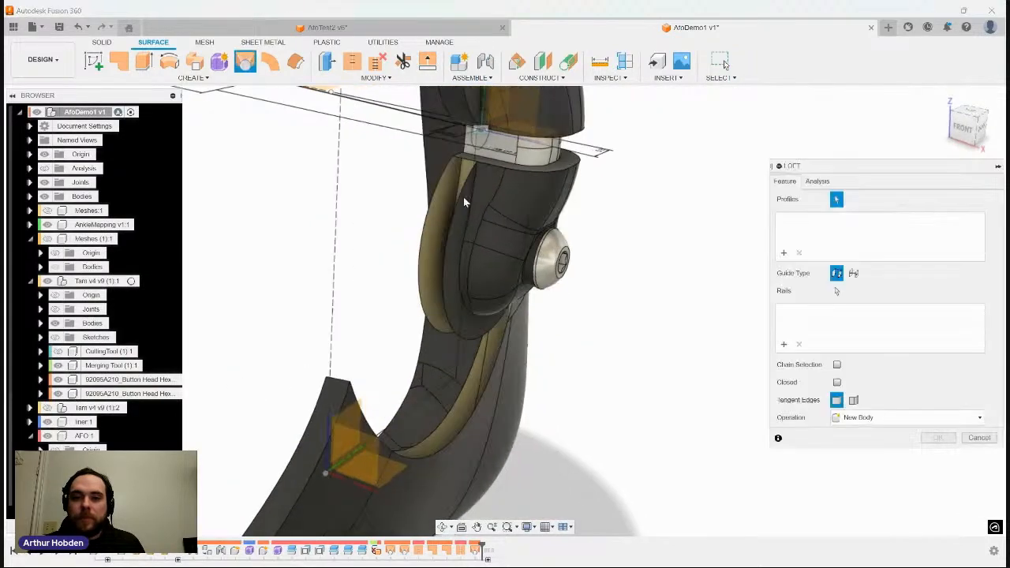
pyautogui.click(485, 154)
pyautogui.click(344, 407)
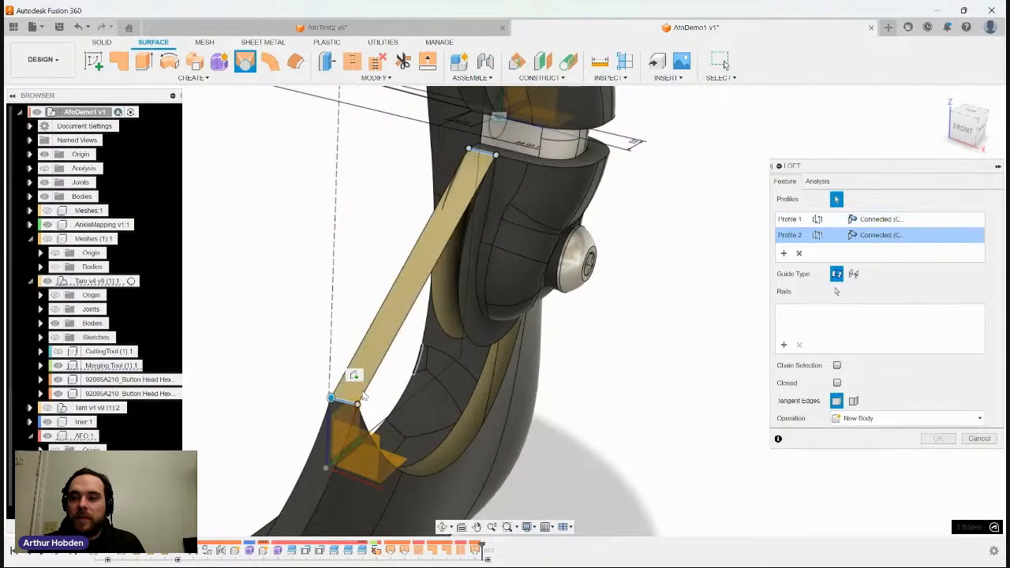
pyautogui.click(867, 219)
pyautogui.click(871, 255)
pyautogui.click(868, 235)
pyautogui.click(868, 262)
pyautogui.click(945, 219)
pyautogui.click(939, 246)
pyautogui.click(945, 235)
pyautogui.click(947, 262)
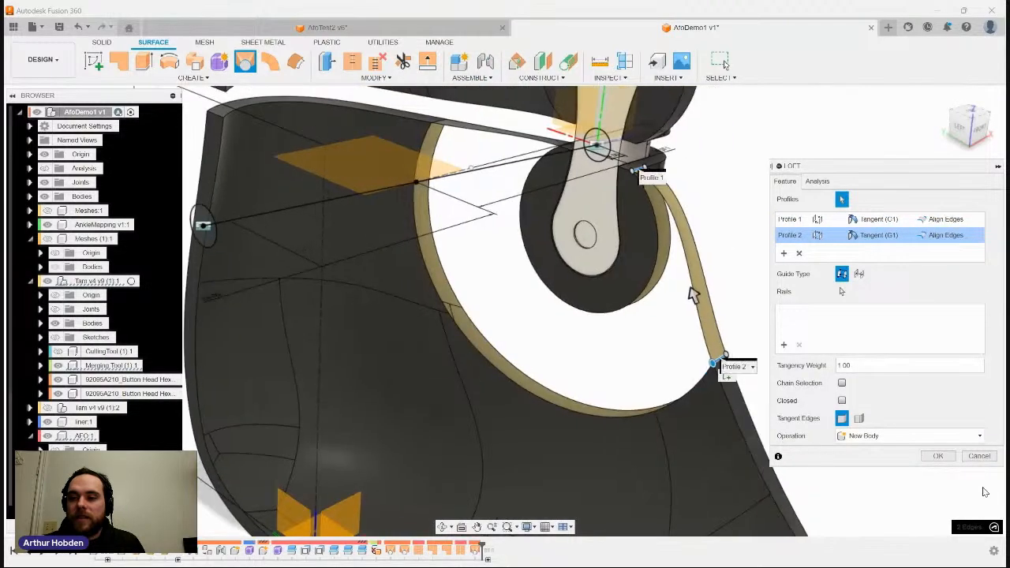
pyautogui.click(937, 456)
# Step: Stitch the lower shell, the lower hinge body and the two connecting lofts into a new body with 0.10 mm tolerance
pyautogui.keyDown('shift'); pyautogui.moveTo(823, 405); pyautogui.dragTo(505, 217, button='middle'); pyautogui.keyUp('shift')
pyautogui.scroll(2, 505, 217)
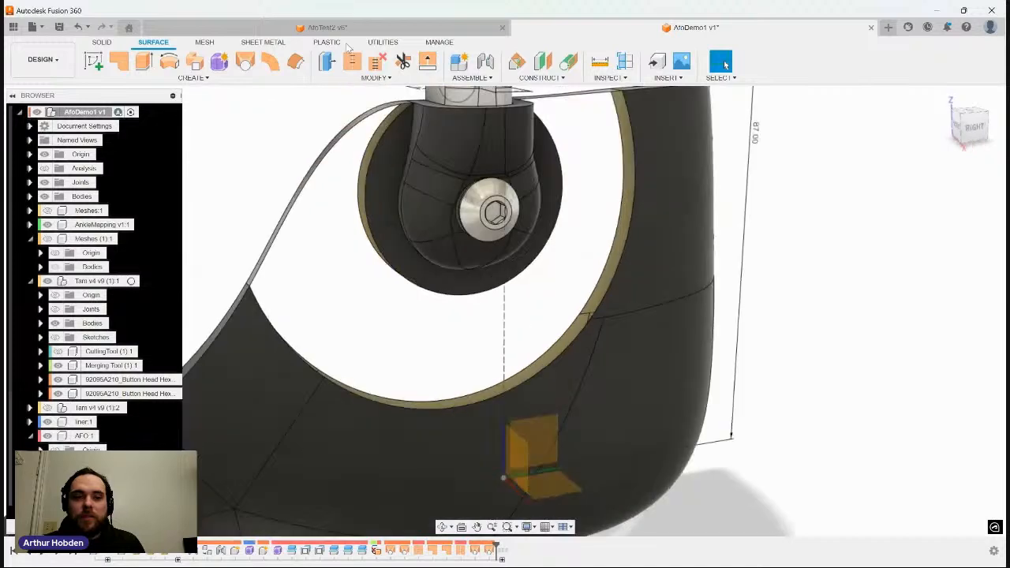
pyautogui.click(351, 61)
pyautogui.click(585, 314)
pyautogui.click(283, 260)
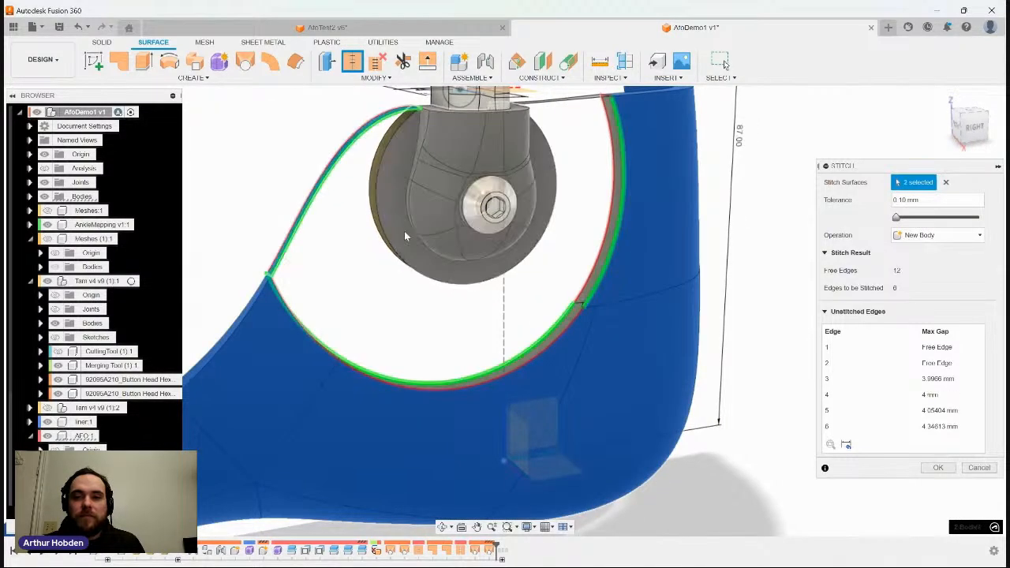
pyautogui.click(404, 230)
pyautogui.keyDown('shift'); pyautogui.moveTo(425, 223); pyautogui.dragTo(460, 147, button='middle'); pyautogui.keyUp('shift')
pyautogui.click(461, 115)
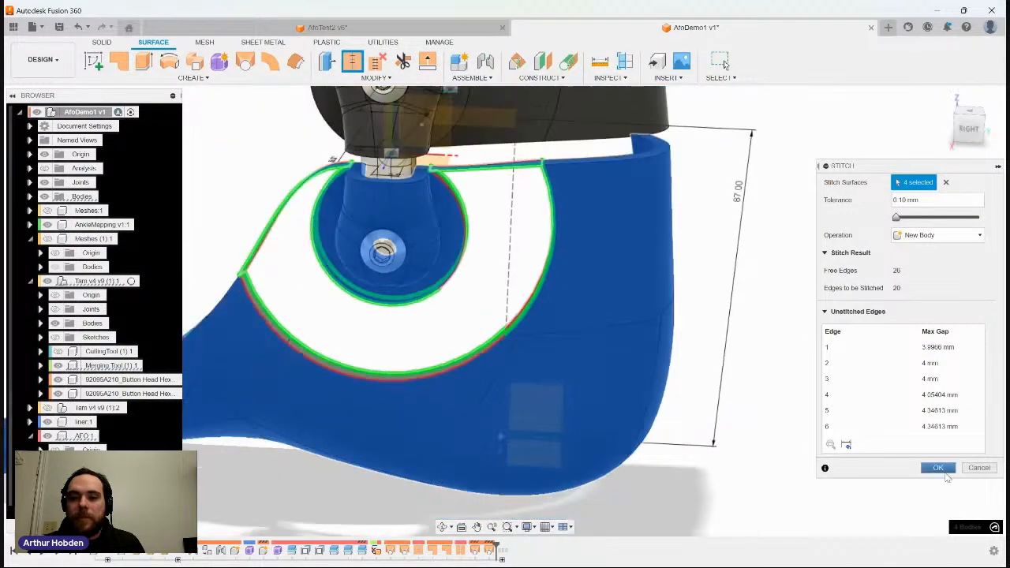
pyautogui.click(938, 467)
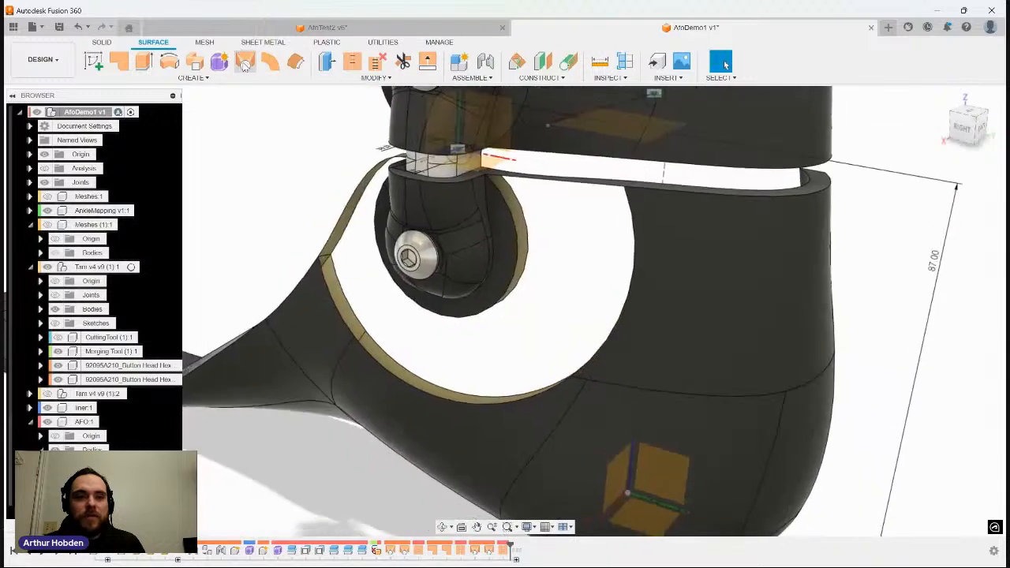
# Step: Patch the outer and inner open boundaries between the lower shell cut-out and the lower hinge flange as new bodies
pyautogui.click(120, 63)
pyautogui.click(355, 316)
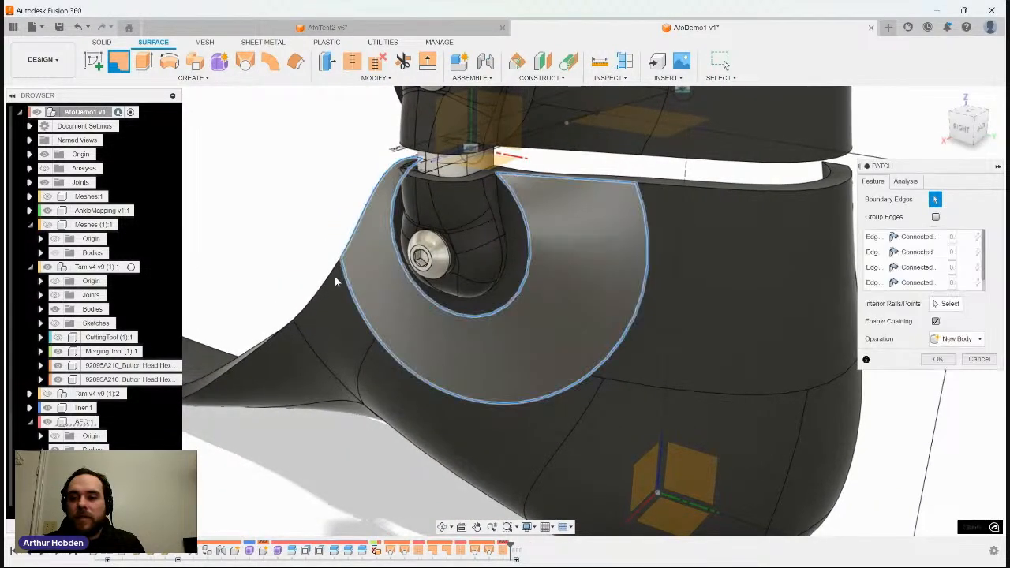
pyautogui.click(936, 358)
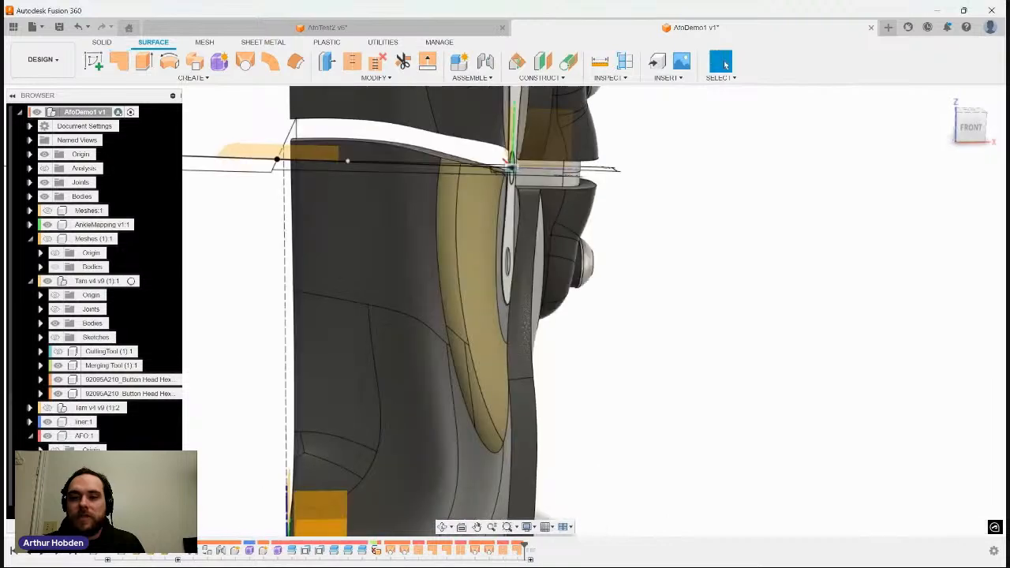
pyautogui.press('Return')
pyautogui.click(402, 269)
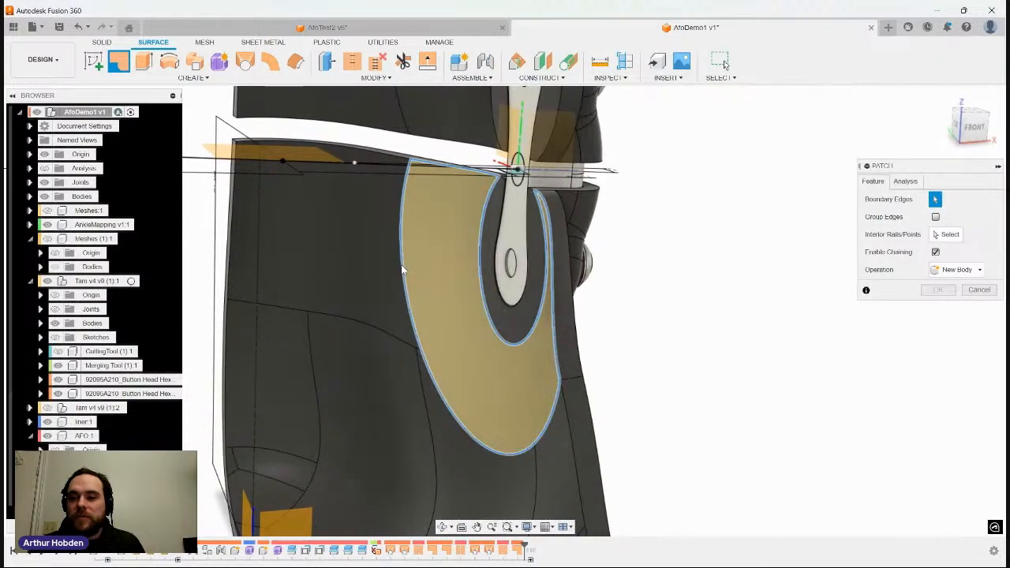
pyautogui.click(935, 359)
# Step: Stitch the lower shell and hinge body with the inner and outer patches into one new body, tolerance 0.10 mm
pyautogui.click(352, 61)
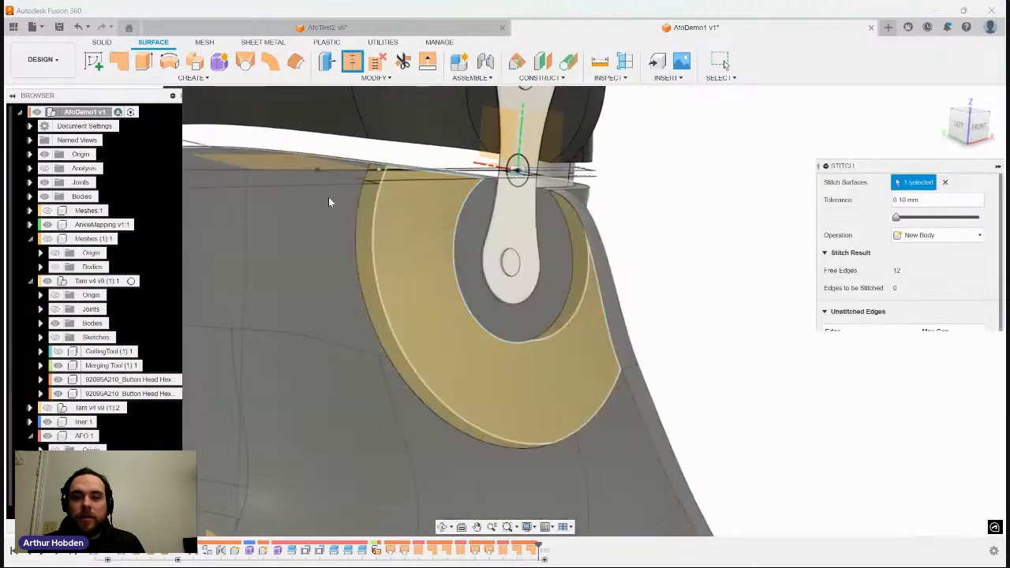
pyautogui.click(329, 196)
pyautogui.keyDown('shift'); pyautogui.moveTo(416, 284); pyautogui.dragTo(478, 323, button='middle'); pyautogui.keyUp('shift')
pyautogui.click(461, 361)
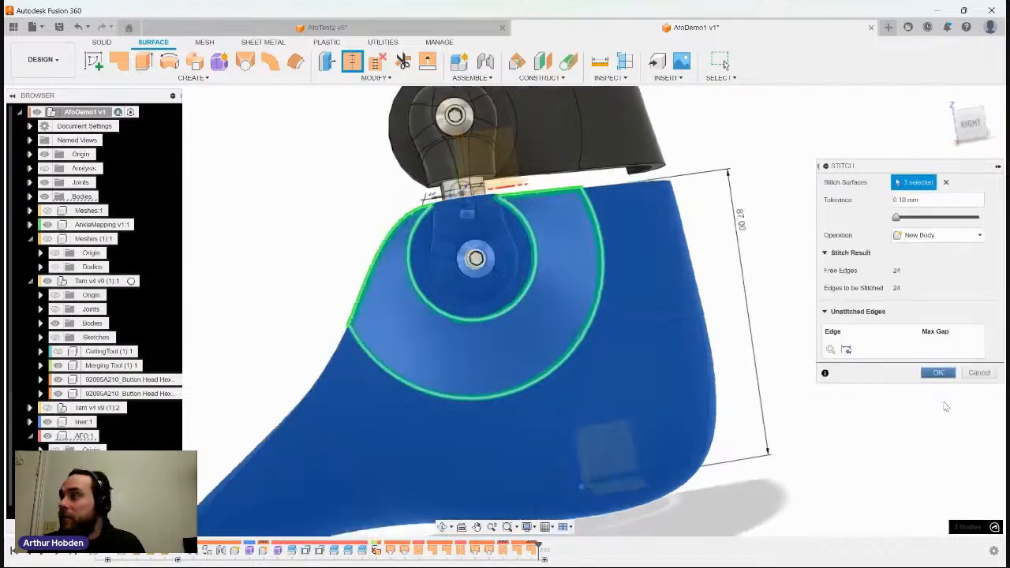
pyautogui.click(936, 369)
pyautogui.keyDown('shift'); pyautogui.moveTo(885, 345); pyautogui.dragTo(718, 311, button='middle'); pyautogui.keyUp('shift')
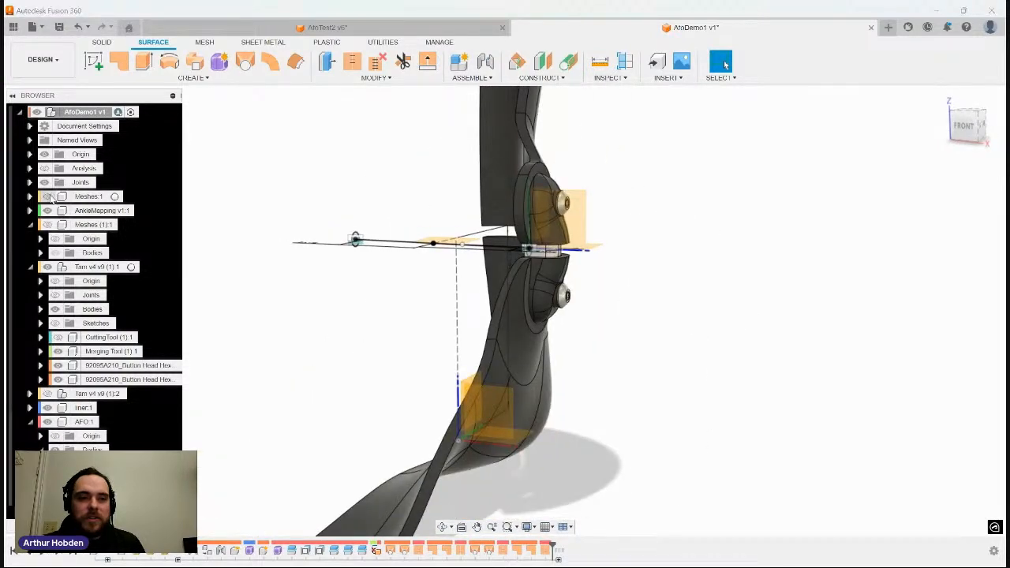
# Step: Show the scanned foot mesh and examine how the blended shells and hinge sit around the ankle
pyautogui.click(48, 225)
pyautogui.keyDown('shift'); pyautogui.moveTo(552, 243); pyautogui.dragTo(719, 269, button='middle'); pyautogui.keyUp('shift')
pyautogui.scroll(5, 719, 269)
pyautogui.keyDown('shift'); pyautogui.moveTo(442, 340); pyautogui.dragTo(363, 315, button='middle'); pyautogui.keyUp('shift')
pyautogui.scroll(-3, 396, 331)
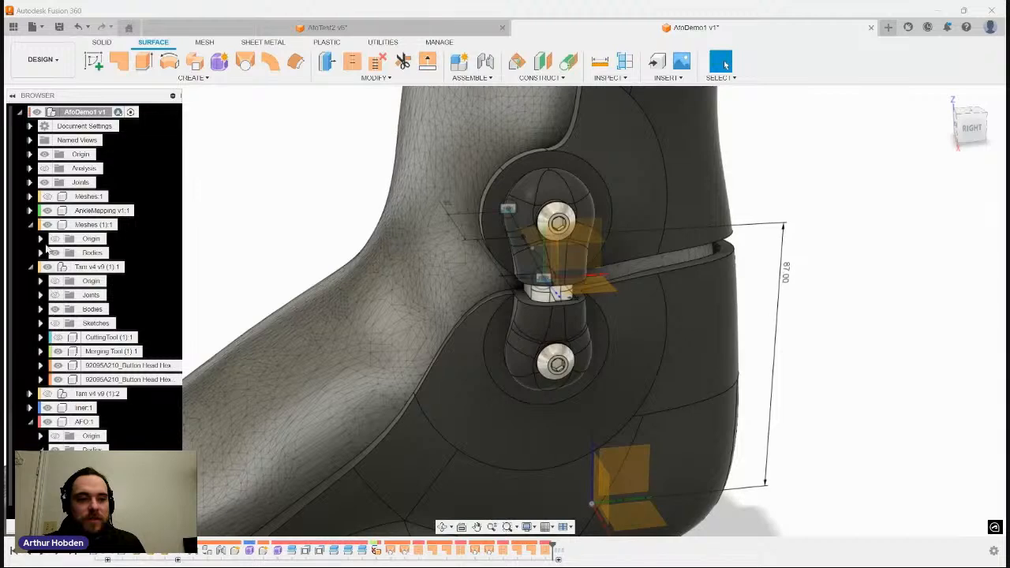
# Step: Show the hinge component's sketches and examine the upper hinge's large clearance circle against the shells and foot
pyautogui.scroll(-2, 49, 370)
pyautogui.click(54, 294)
pyautogui.moveTo(369, 254)
pyautogui.keyDown('shift'); pyautogui.mouseDown(button='middle')
pyautogui.moveTo(339, 271)
pyautogui.moveTo(300, 271)
pyautogui.mouseUp(button='middle'); pyautogui.keyUp('shift')
pyautogui.doubleClick(604, 177)
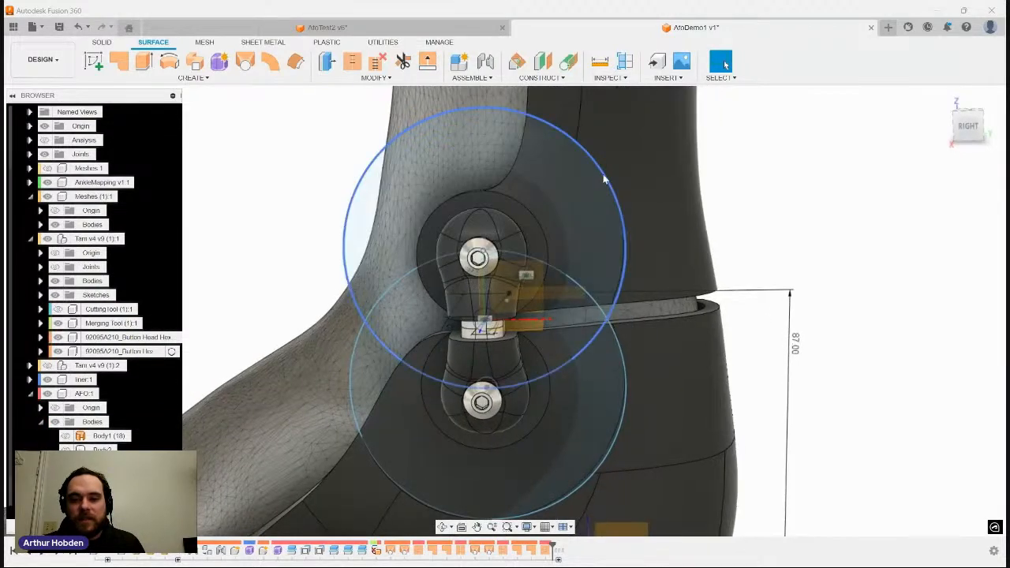
pyautogui.moveTo(597, 148); pyautogui.dragTo(583, 152)
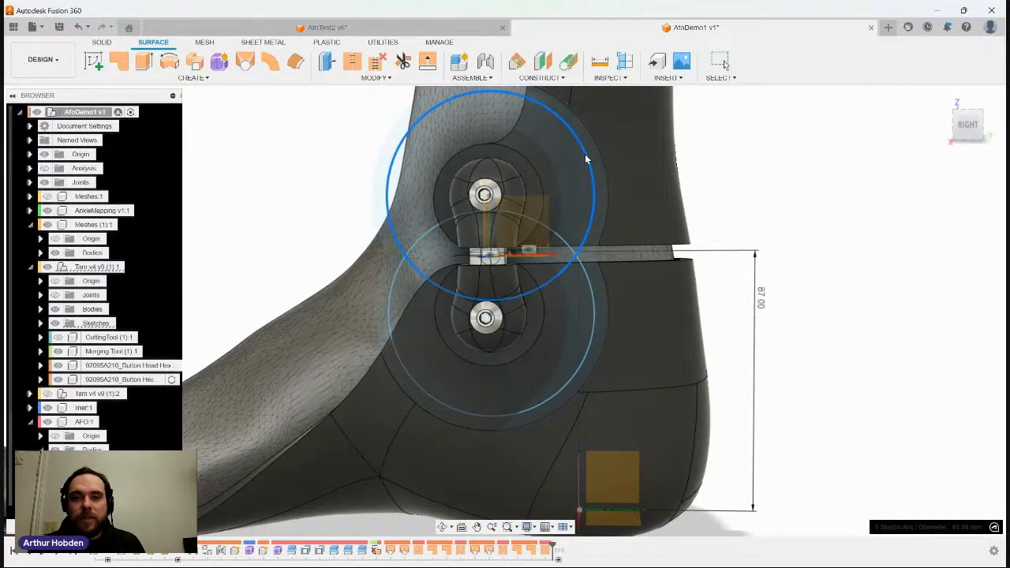
pyautogui.moveTo(585, 159)
pyautogui.keyDown('shift'); pyautogui.mouseDown(button='middle')
pyautogui.moveTo(700, 217)
pyautogui.moveTo(680, 197)
pyautogui.moveTo(659, 210)
pyautogui.mouseUp(button='middle'); pyautogui.keyUp('shift')
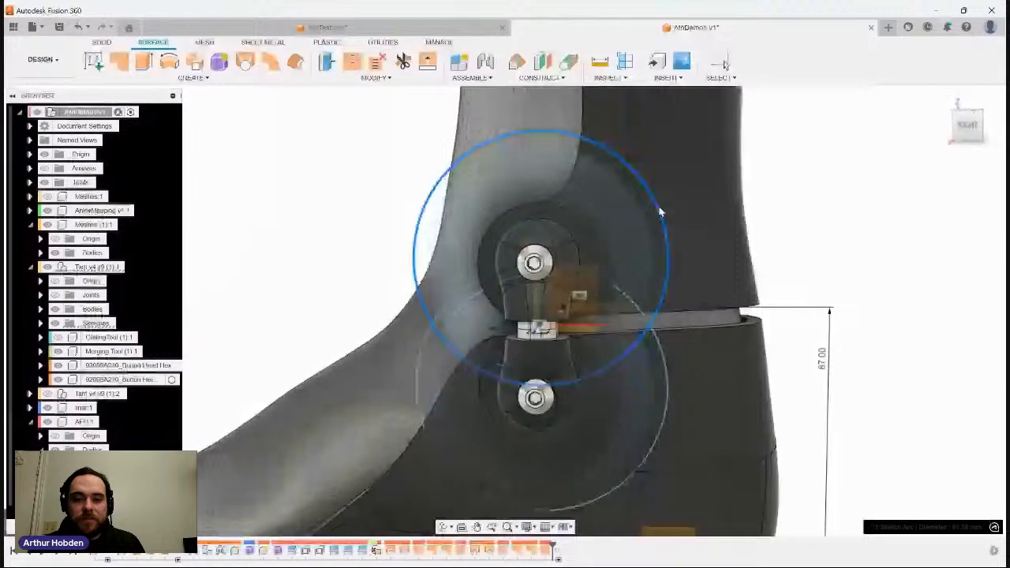
pyautogui.scroll(-5, 340, 208)
pyautogui.keyDown('shift'); pyautogui.moveTo(340, 208); pyautogui.dragTo(341, 210, button='middle'); pyautogui.keyUp('shift')
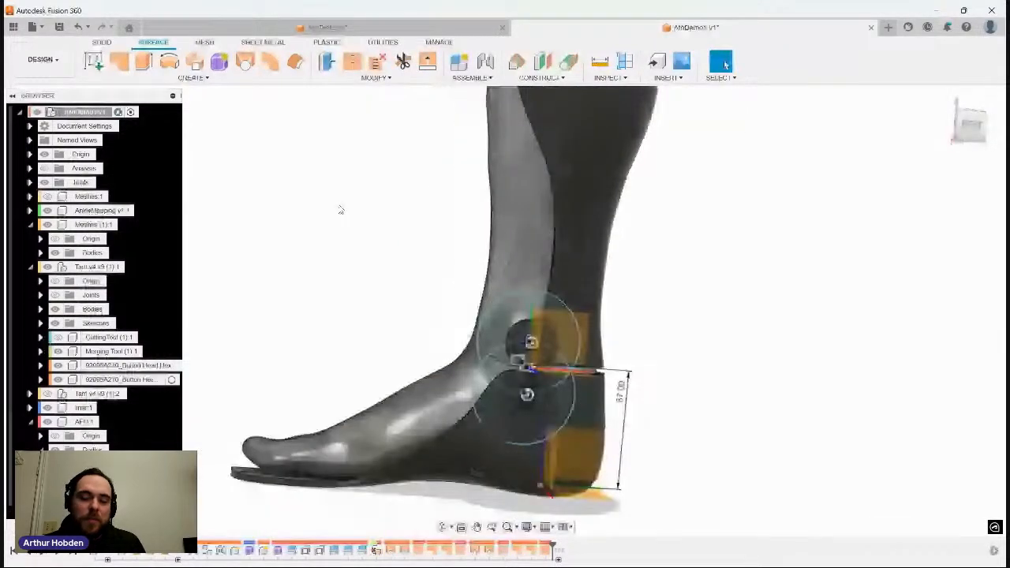
pyautogui.scroll(5, 341, 209)
pyautogui.keyDown('shift'); pyautogui.moveTo(341, 210); pyautogui.dragTo(734, 317, button='middle'); pyautogui.keyUp('shift')
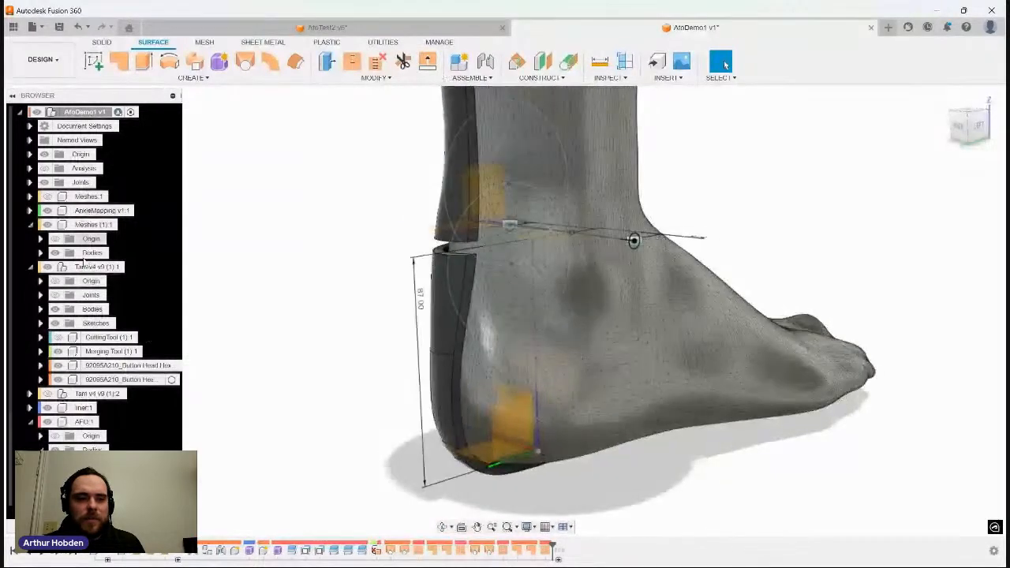
# Step: Show Body1, Body2 and Body3 of the AFO component so the shells cover the opposite side of the foot
pyautogui.scroll(-1, 148, 333)
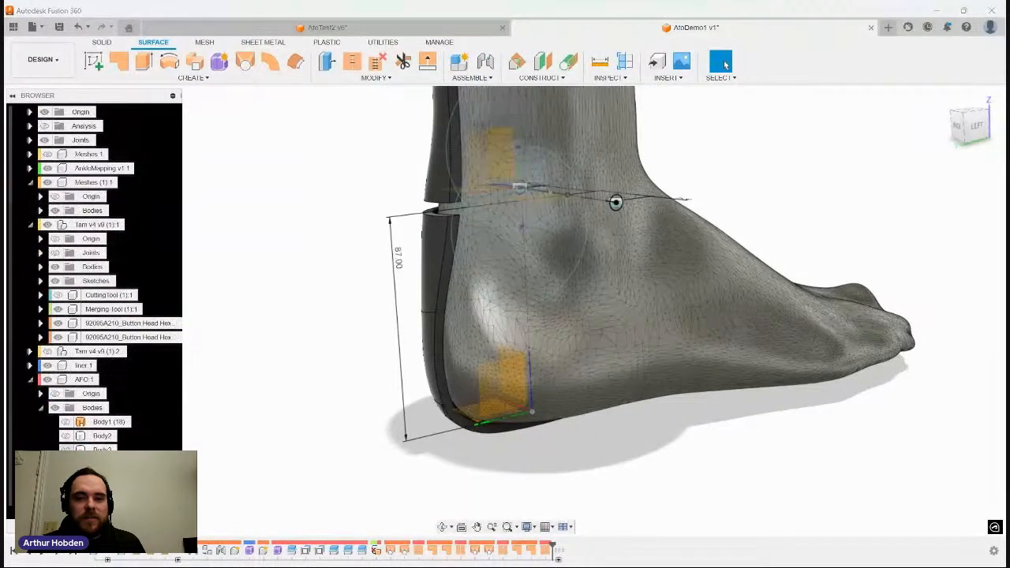
pyautogui.click(66, 447)
pyautogui.click(65, 421)
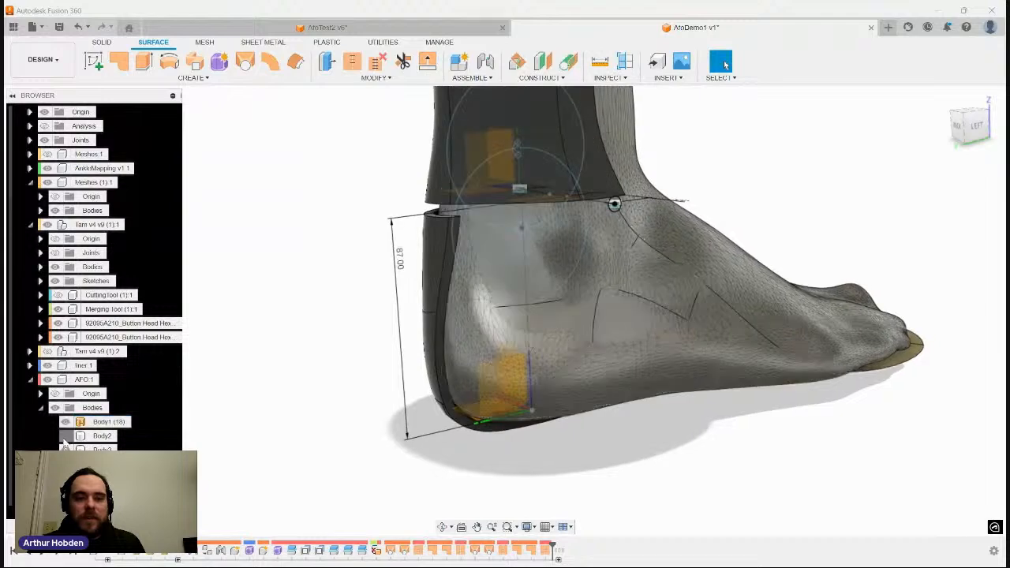
pyautogui.click(66, 435)
pyautogui.keyDown('shift'); pyautogui.moveTo(256, 288); pyautogui.dragTo(259, 308, button='middle'); pyautogui.keyUp('shift')
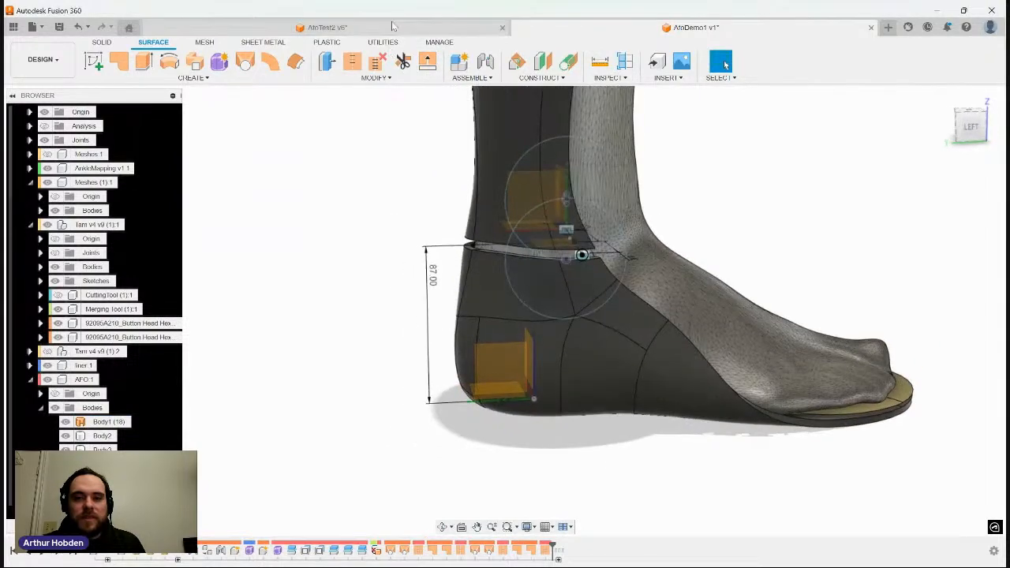
# Step: Switch to the AfoTest2 v6 design and roll its history back to just before the strap features
pyautogui.click(395, 30)
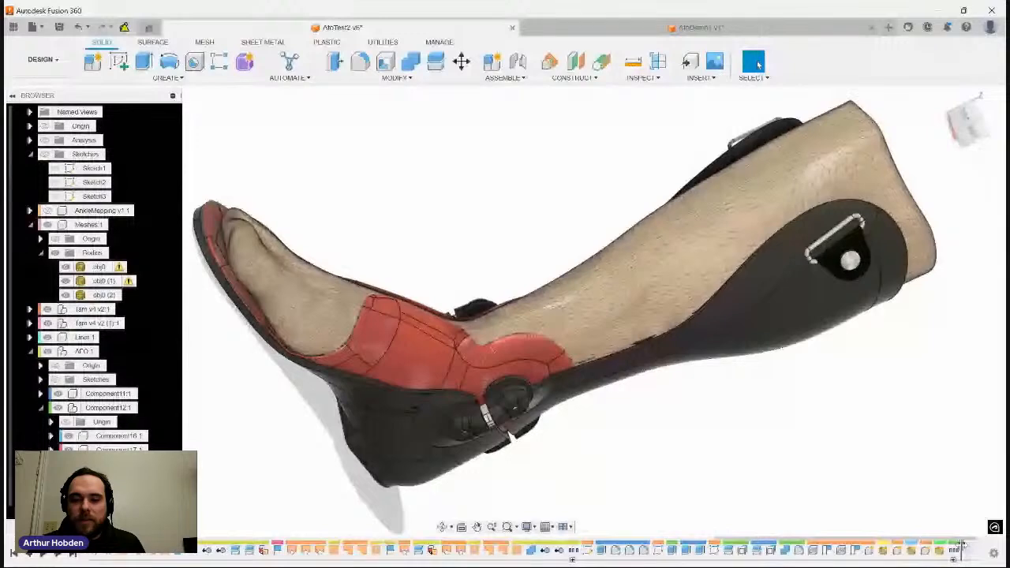
pyautogui.moveTo(963, 546); pyautogui.dragTo(668, 542)
pyautogui.keyDown('shift'); pyautogui.moveTo(600, 489); pyautogui.dragTo(544, 252, button='middle'); pyautogui.keyUp('shift')
pyautogui.scroll(3, 544, 251)
pyautogui.scroll(2, 542, 307)
pyautogui.keyDown('shift'); pyautogui.moveTo(542, 310); pyautogui.dragTo(663, 557, button='middle'); pyautogui.keyUp('shift')
pyautogui.scroll(-8, 681, 318)
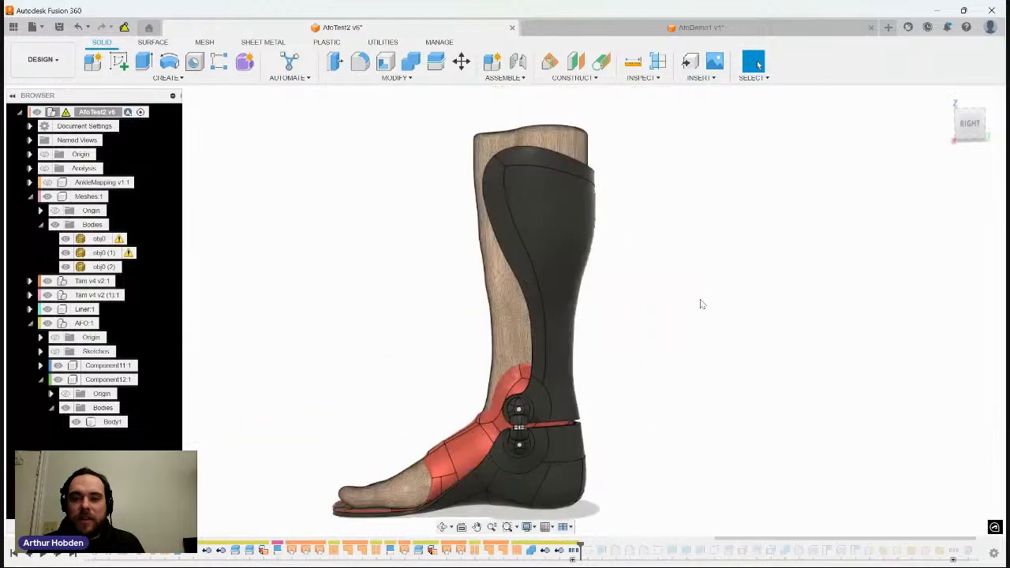
# Step: Start a sketch on the side-view origin plane and draw a 4 mm wide three-point arc slot along the lower shell's front edge
pyautogui.moveTo(701, 304); pyautogui.dragTo(767, 268, button='middle')
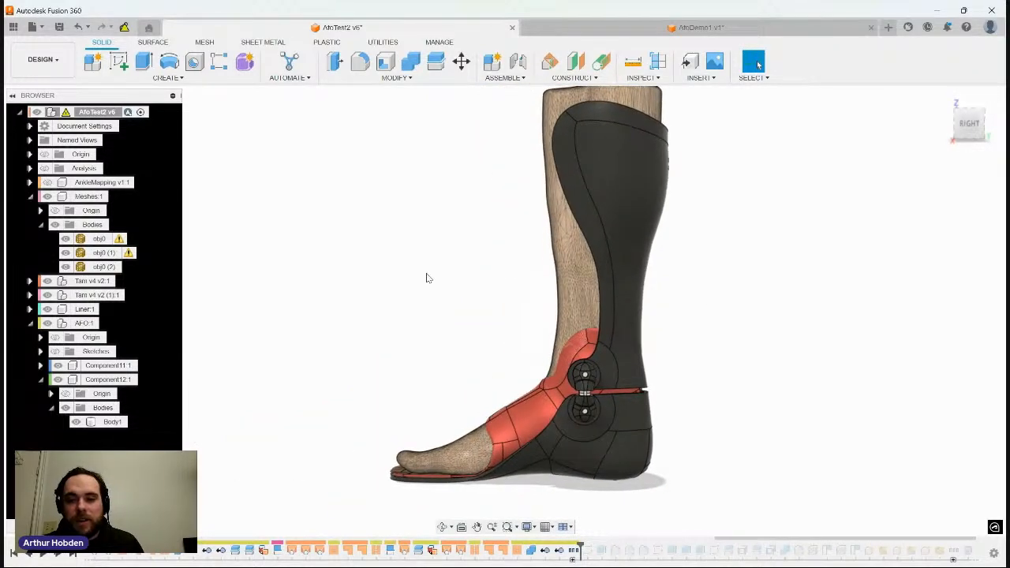
pyautogui.scroll(5, 429, 279)
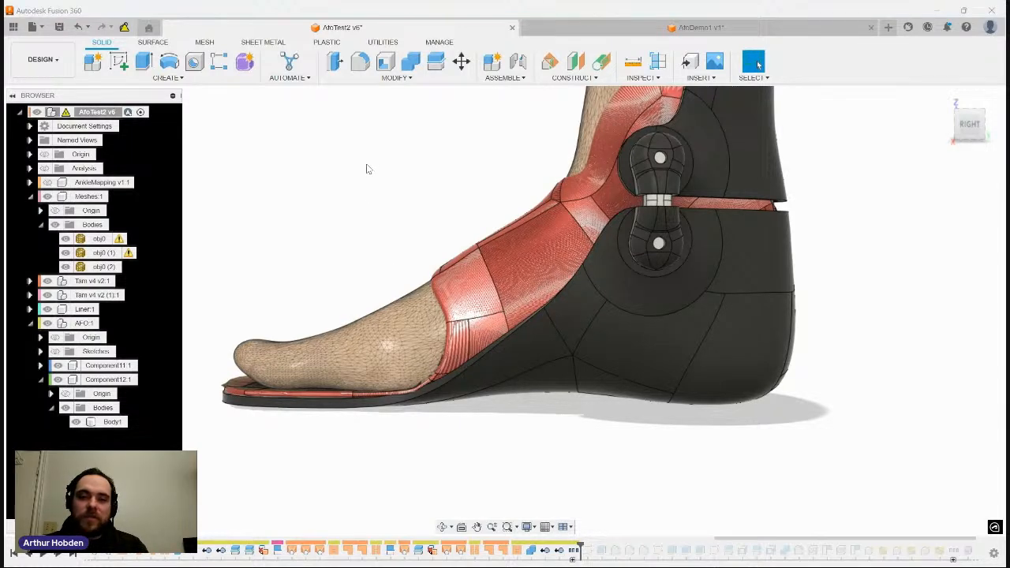
pyautogui.hotkey('shift', 's')
pyautogui.click(756, 361)
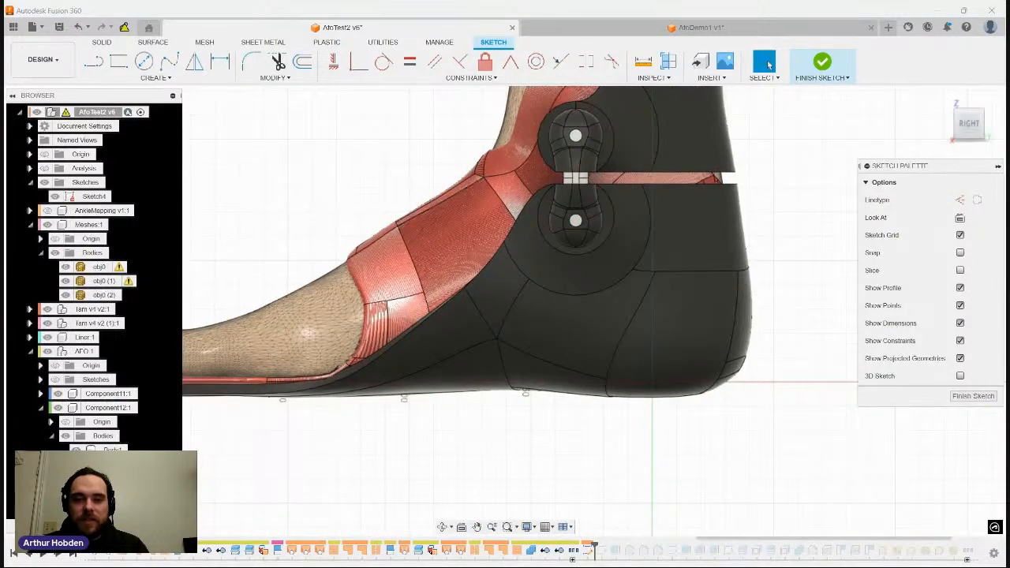
pyautogui.press('s')
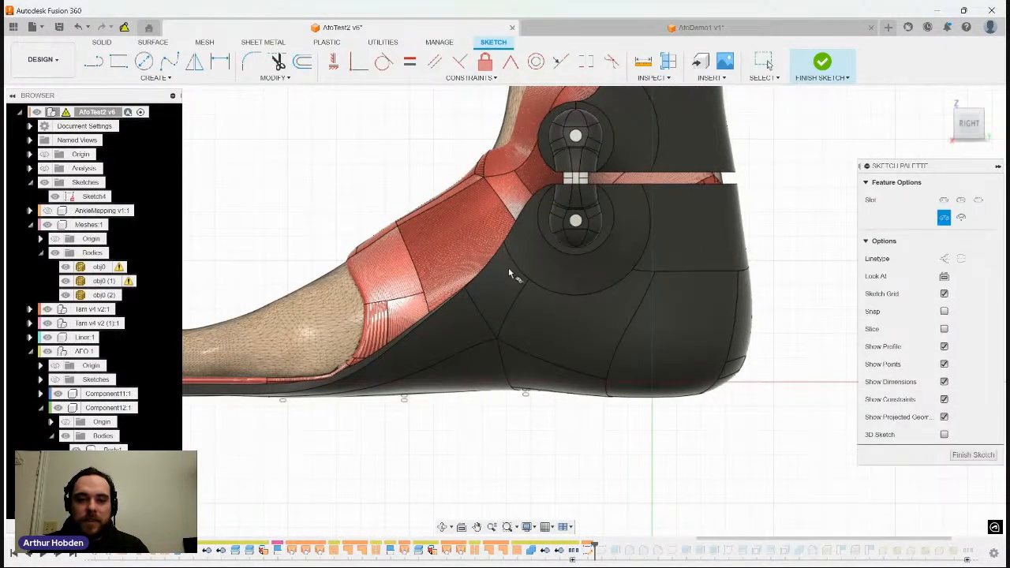
pyautogui.click(473, 309)
pyautogui.write('4')
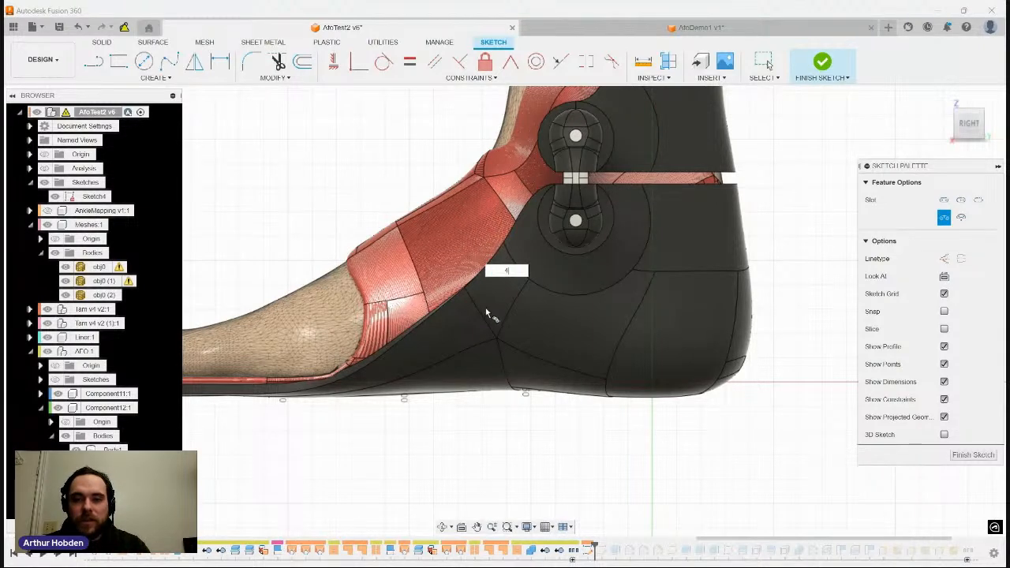
pyautogui.press('Return')
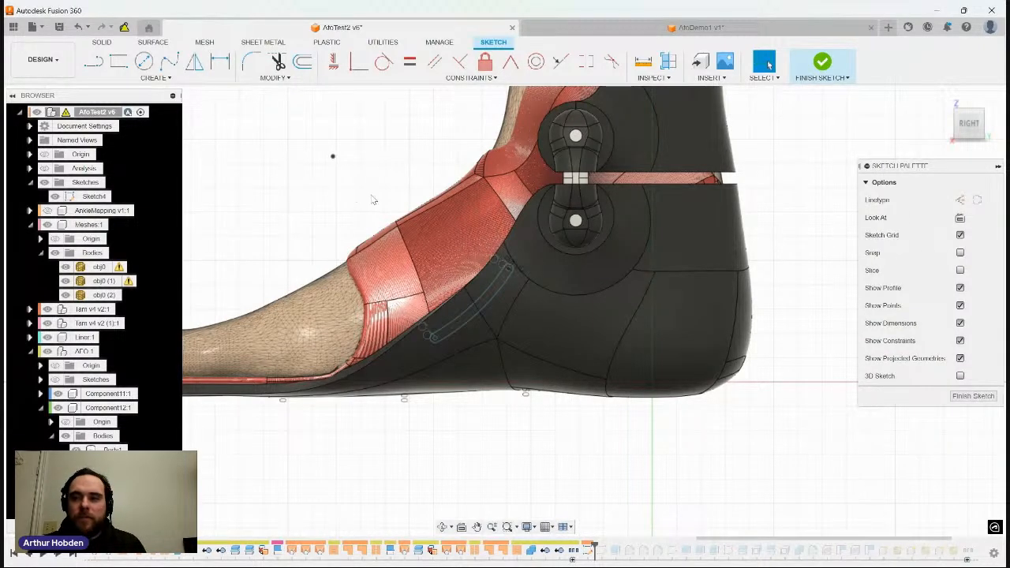
# Step: From the opposite side view, add a second 4 mm wide three-point arc slot near the lower shell's front edge in the same sketch
pyautogui.click(941, 130)
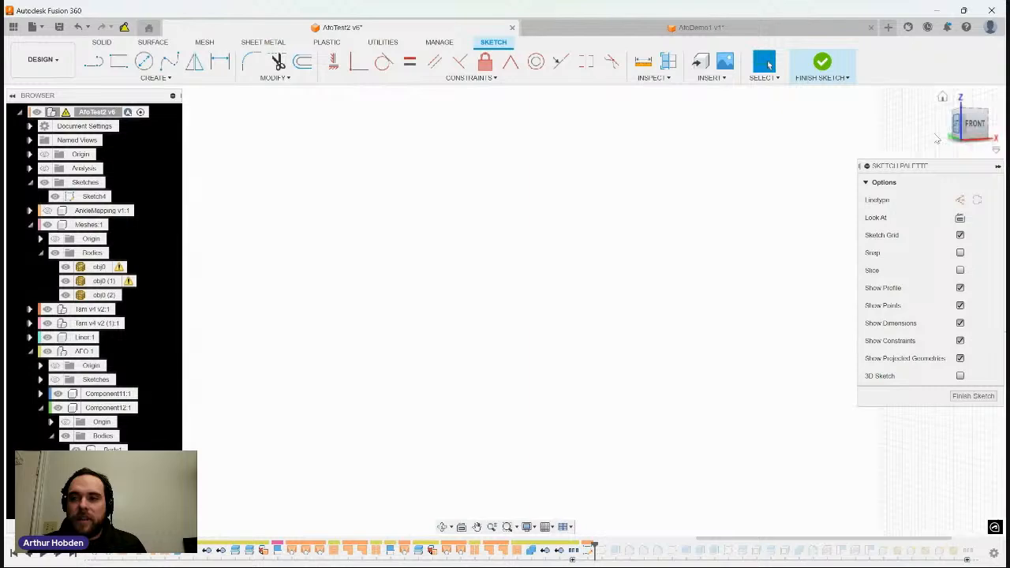
pyautogui.scroll(10, 547, 327)
pyautogui.scroll(2, 517, 233)
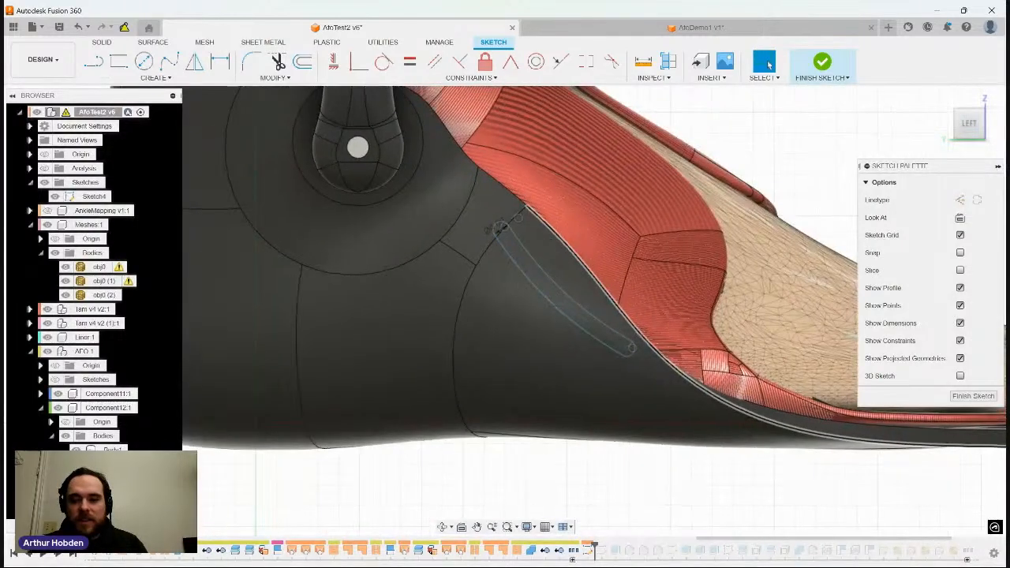
pyautogui.click(641, 293)
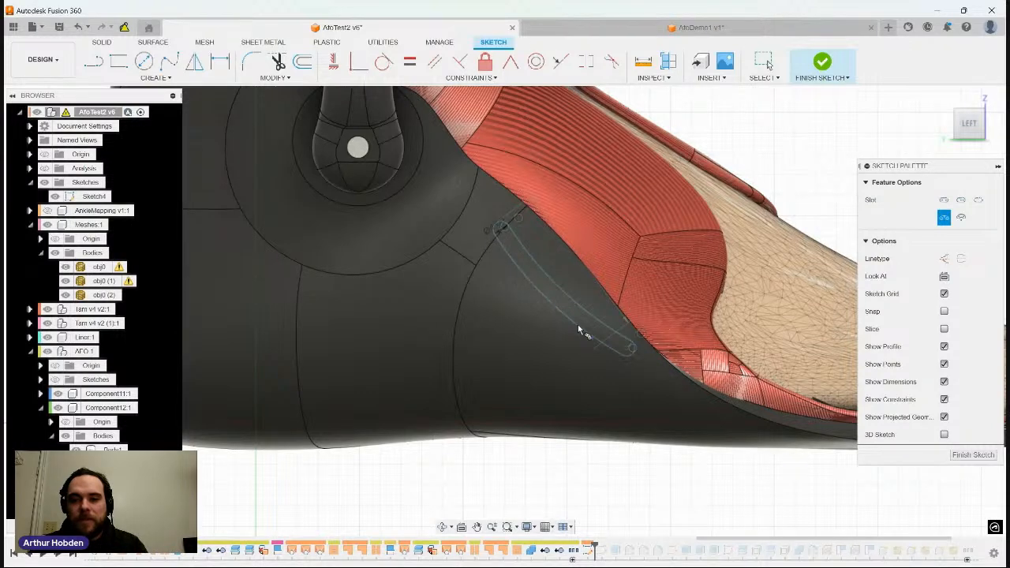
pyautogui.click(604, 353)
pyautogui.write('4')
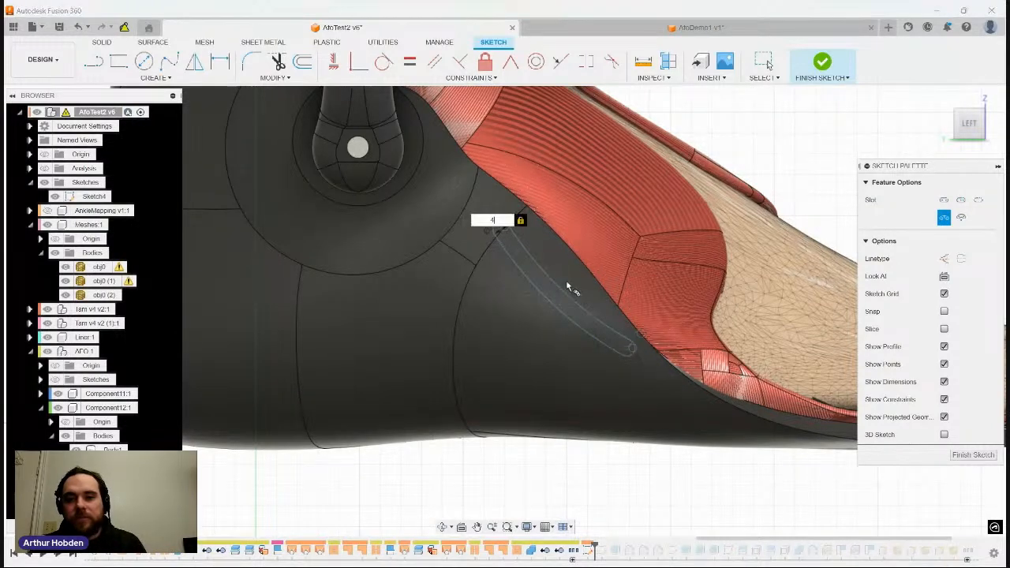
pyautogui.press('Return')
pyautogui.press('Escape')
pyautogui.scroll(-4, 602, 181)
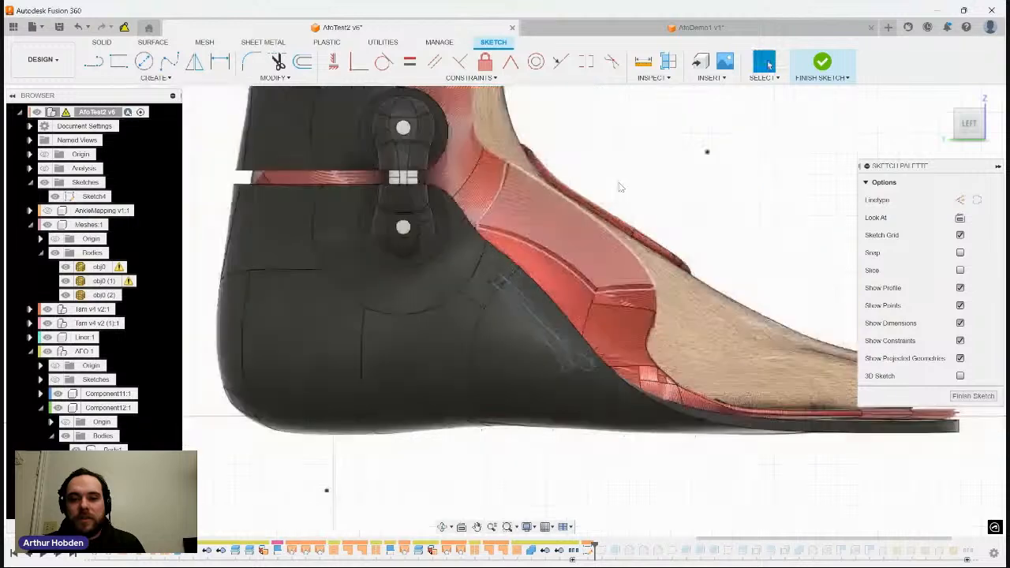
# Step: Draw an 8 mm circle near the upper front corner of the calf shell in the same sketch and finish the sketch
pyautogui.moveTo(620, 187); pyautogui.dragTo(586, 288, button='middle')
pyautogui.scroll(3, 587, 287)
pyautogui.press('c')
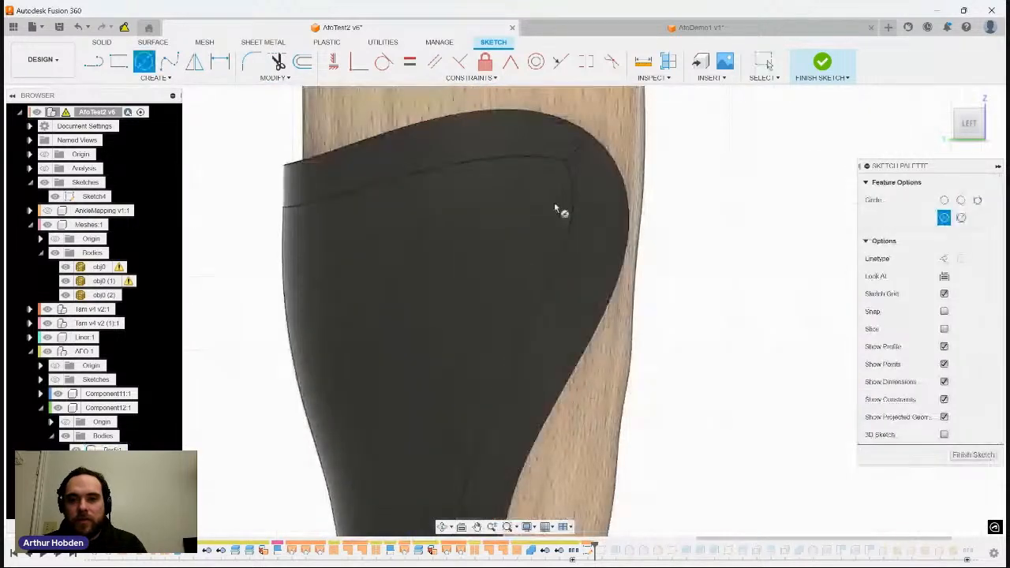
pyautogui.click(548, 213)
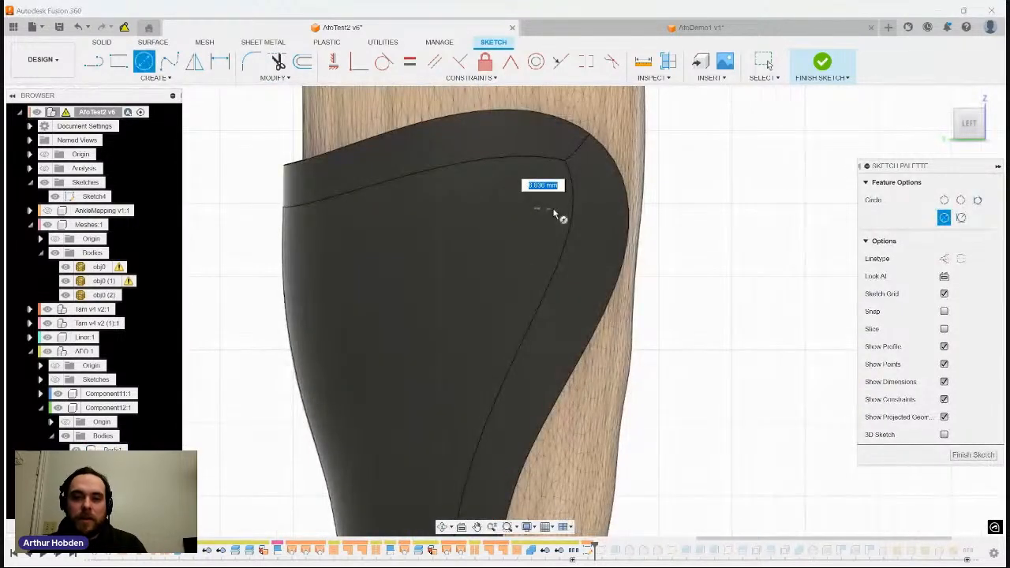
pyautogui.write('8')
pyautogui.press('Return')
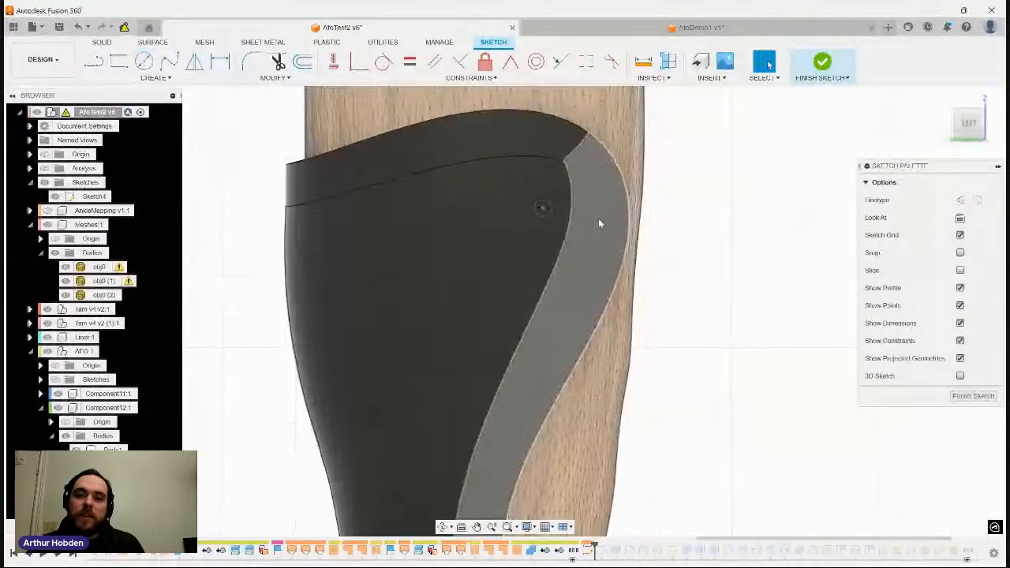
pyautogui.click(821, 67)
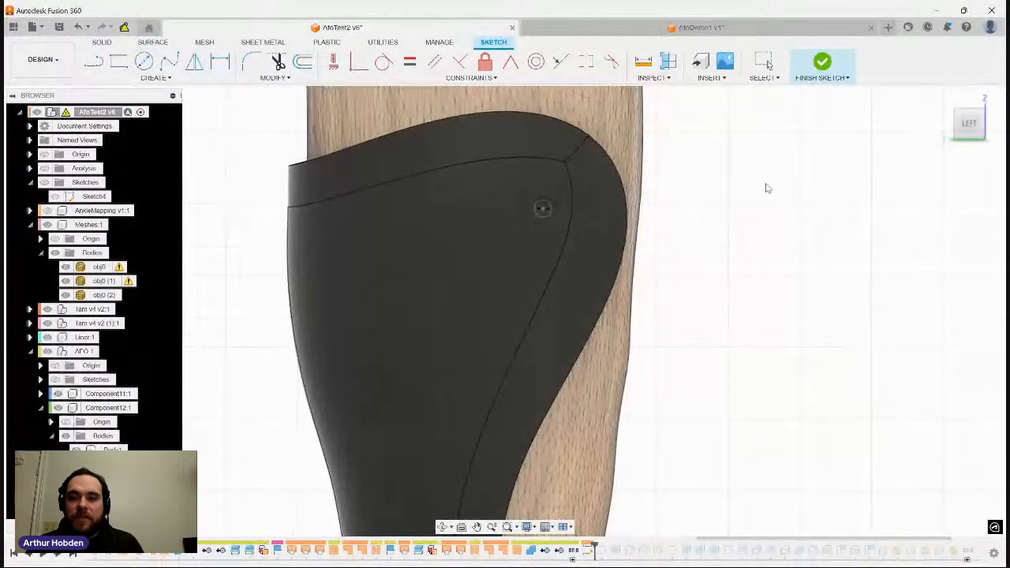
# Step: Extrude the circle symmetrically with extent All to cut strap holes through both sides of the calf shell
pyautogui.press('e')
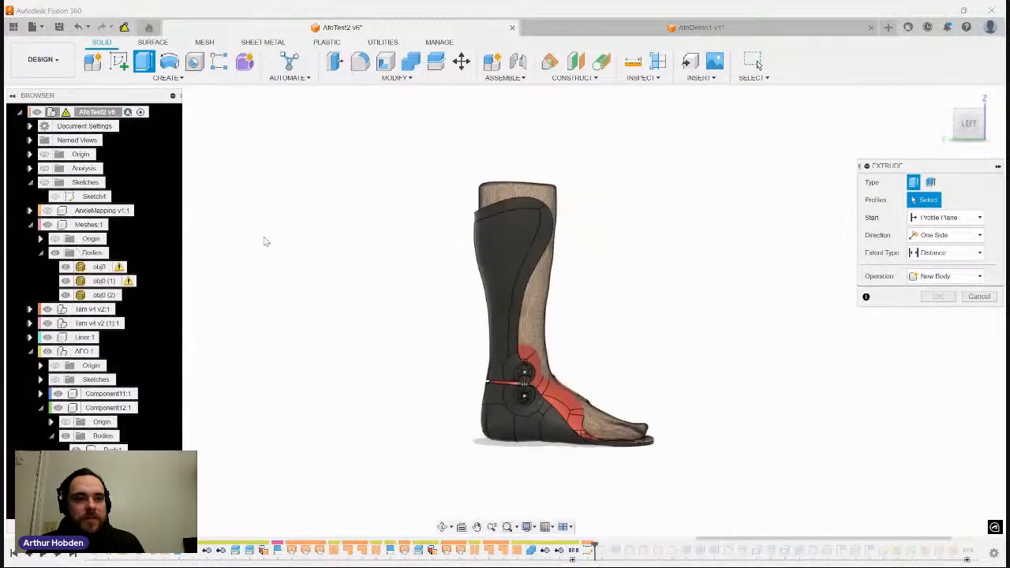
pyautogui.moveTo(534, 207)
pyautogui.keyDown('shift'); pyautogui.mouseDown(button='middle')
pyautogui.moveTo(496, 254)
pyautogui.moveTo(516, 255)
pyautogui.mouseUp(button='middle'); pyautogui.keyUp('shift')
pyautogui.scroll(2, 517, 255)
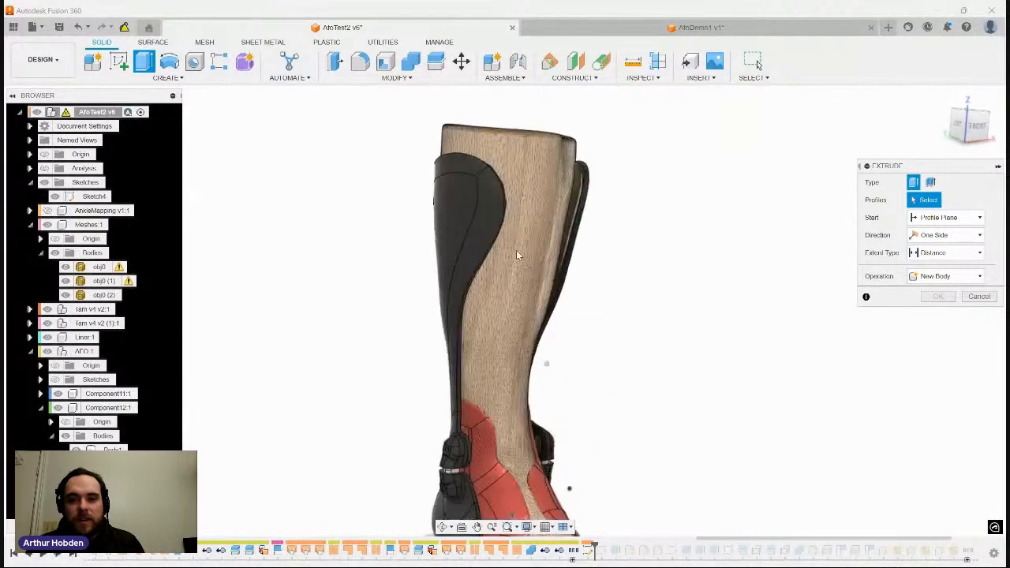
pyautogui.scroll(4, 516, 255)
pyautogui.click(527, 182)
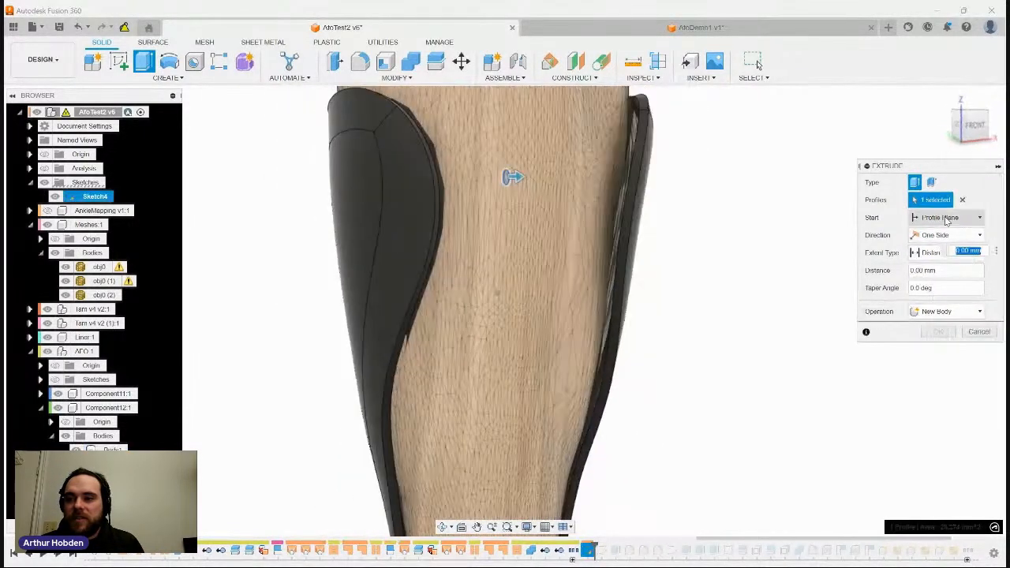
pyautogui.click(946, 218)
pyautogui.click(938, 233)
pyautogui.click(941, 236)
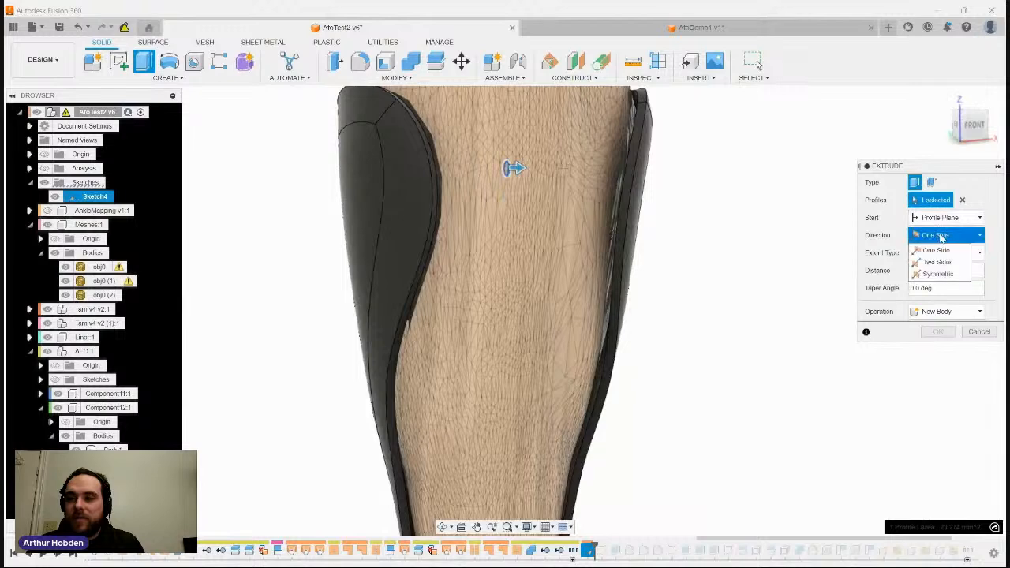
pyautogui.click(937, 273)
pyautogui.click(943, 253)
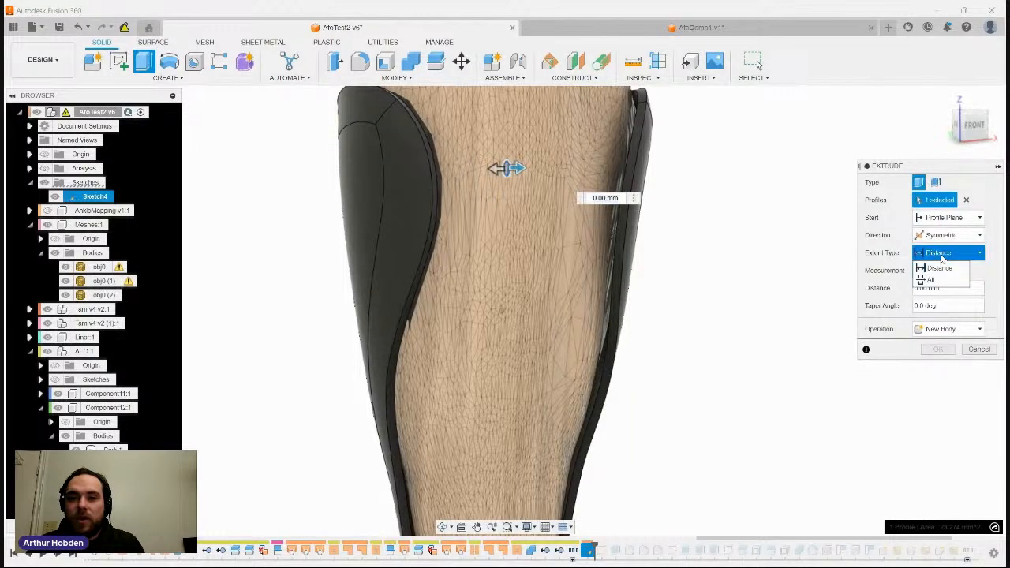
pyautogui.click(930, 280)
pyautogui.click(947, 333)
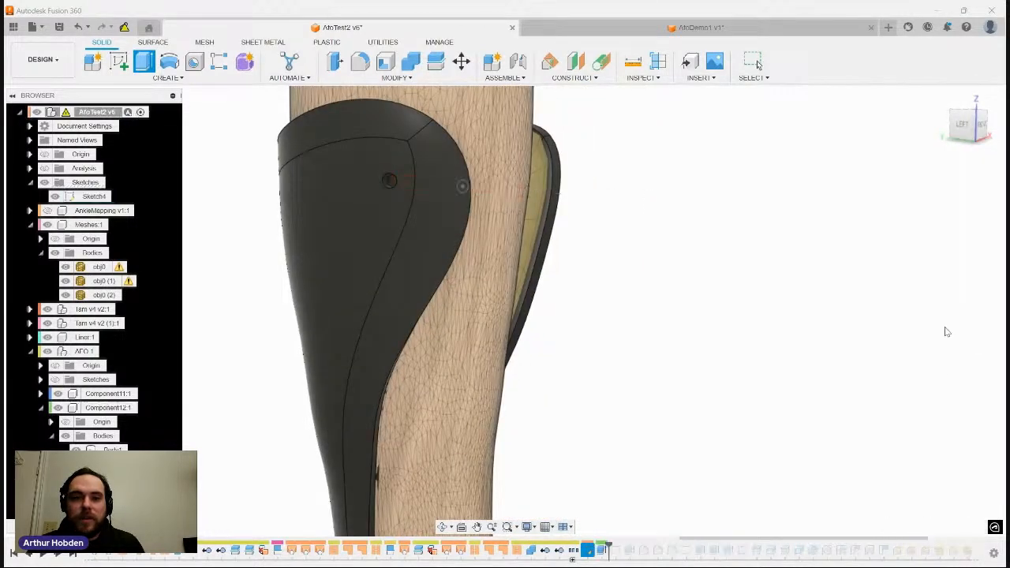
# Step: Cut the three regions of one arc slot about 91 mm outward through its side of the lower shell, excluding the Liner body
pyautogui.scroll(4, 831, 332)
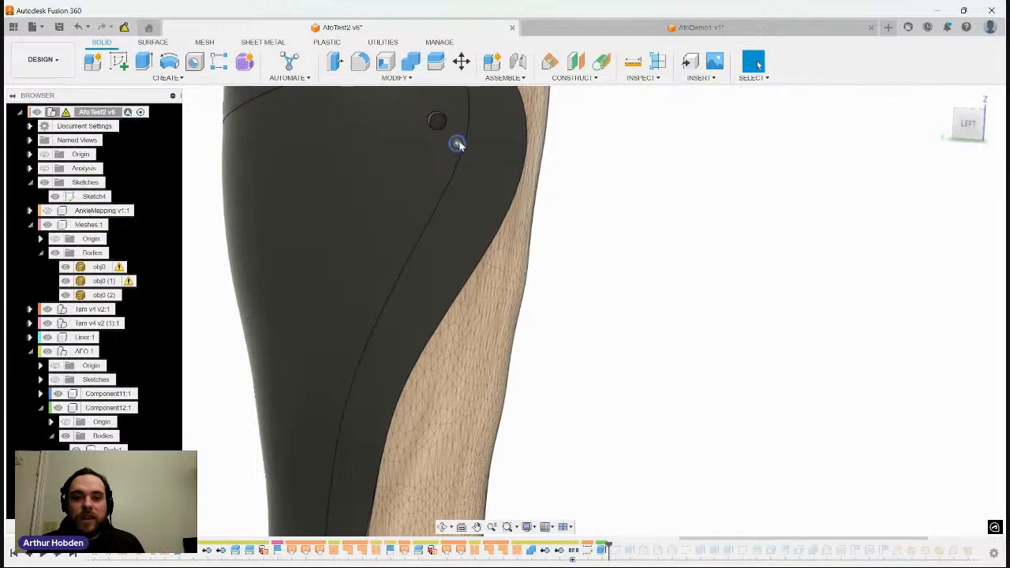
pyautogui.scroll(-5, 582, 208)
pyautogui.scroll(2, 604, 221)
pyautogui.scroll(2, 606, 237)
pyautogui.press('e')
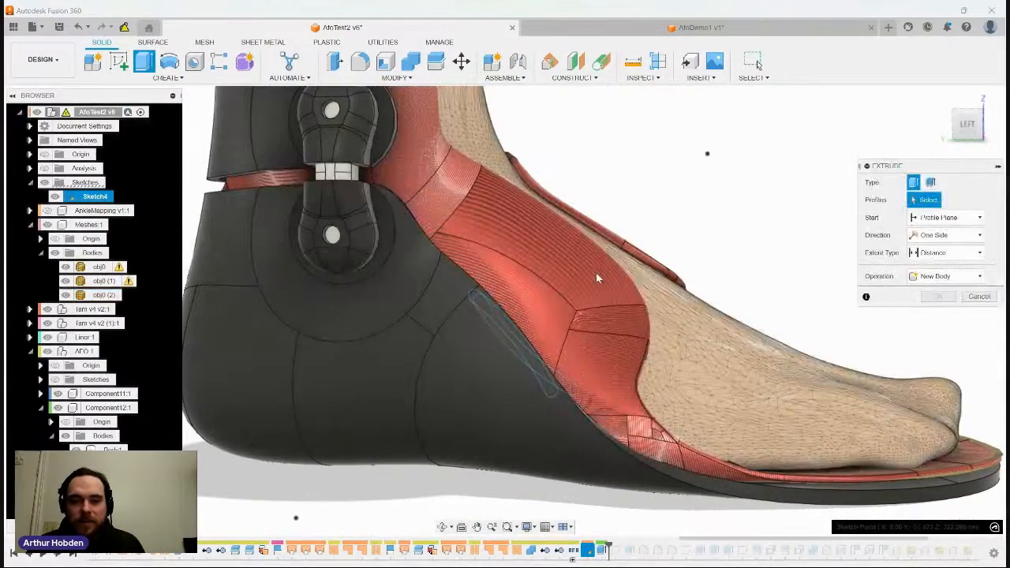
pyautogui.scroll(3, 498, 322)
pyautogui.scroll(1, 498, 322)
pyautogui.click(498, 289)
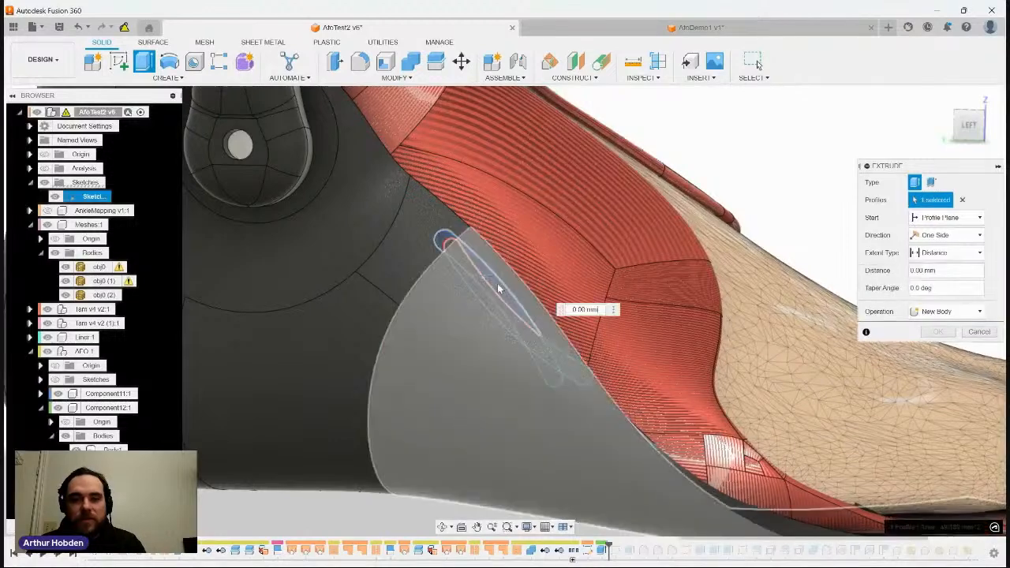
pyautogui.click(460, 260)
pyautogui.click(563, 365)
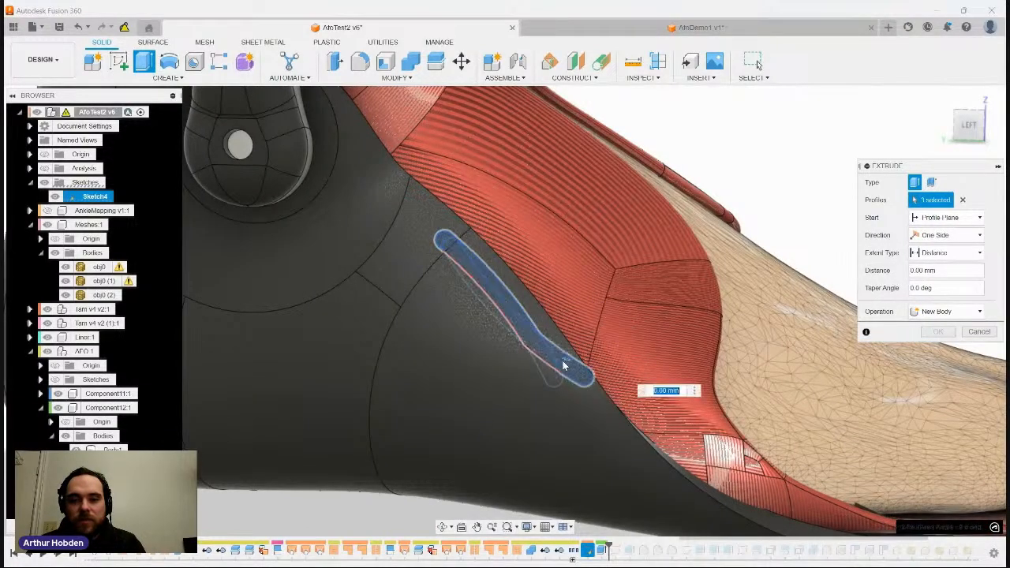
pyautogui.click(546, 380)
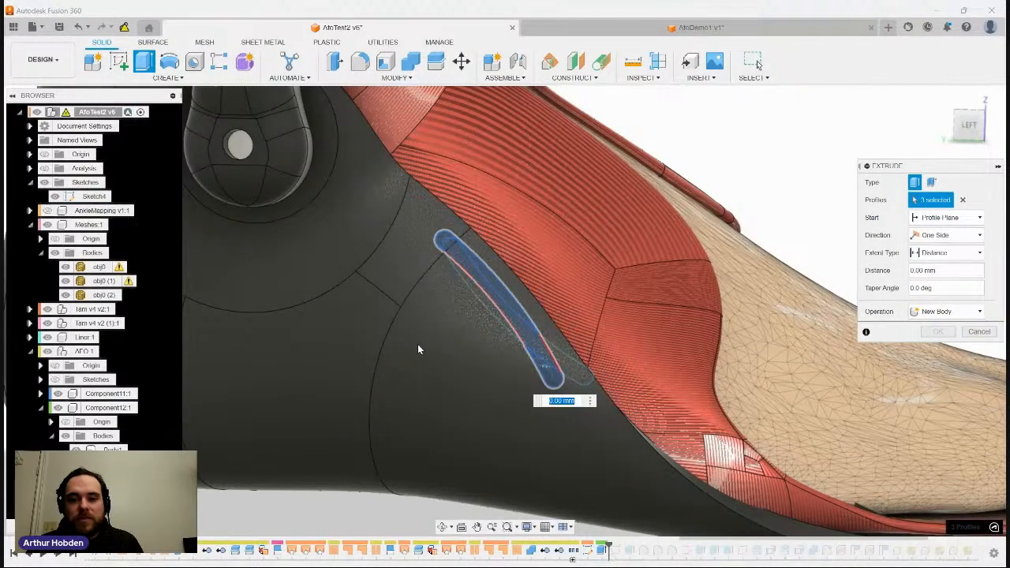
pyautogui.keyDown('shift'); pyautogui.moveTo(436, 313); pyautogui.dragTo(597, 355, button='middle'); pyautogui.keyUp('shift')
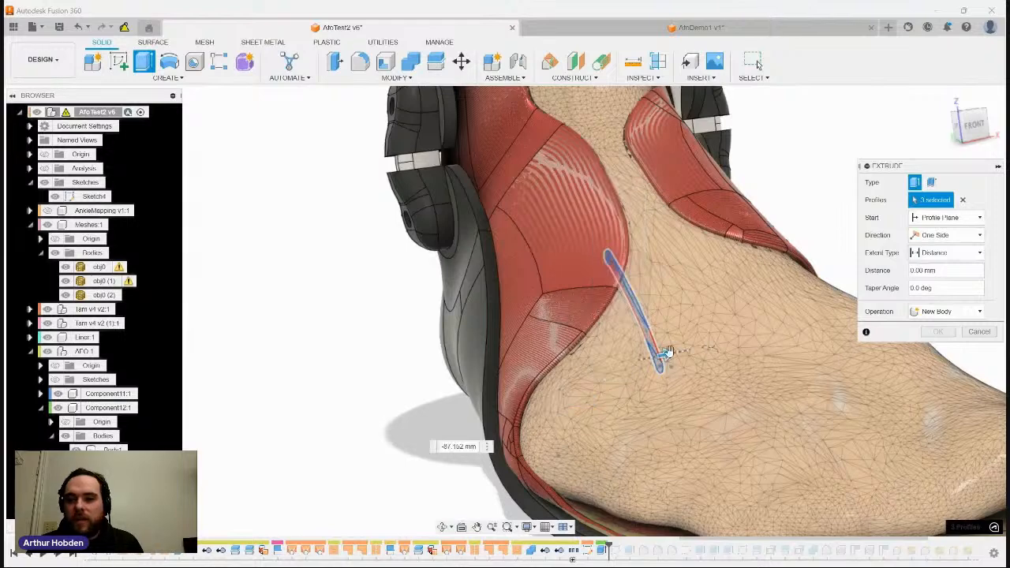
pyautogui.moveTo(665, 355); pyautogui.dragTo(314, 371)
pyautogui.click(866, 331)
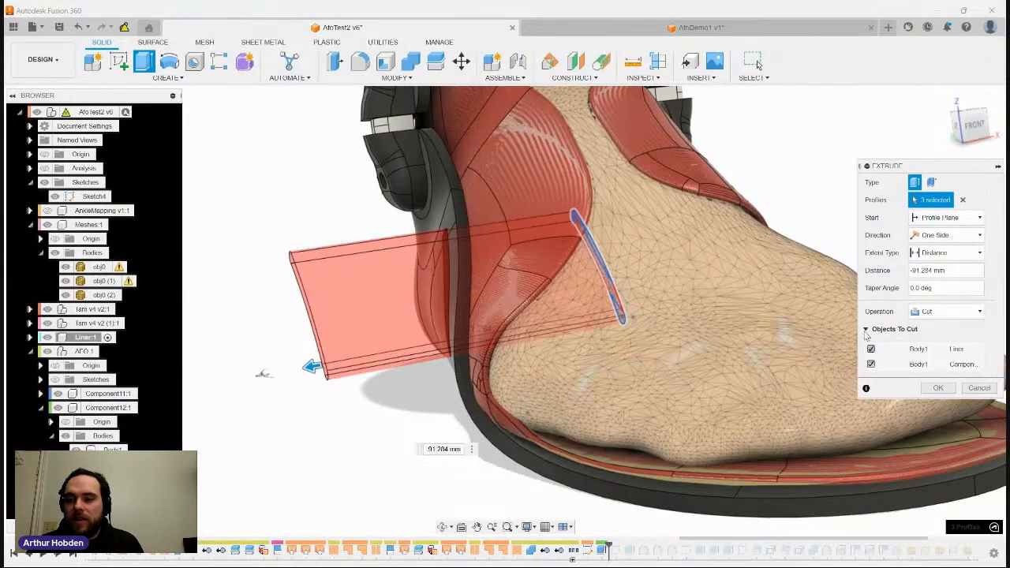
pyautogui.click(871, 348)
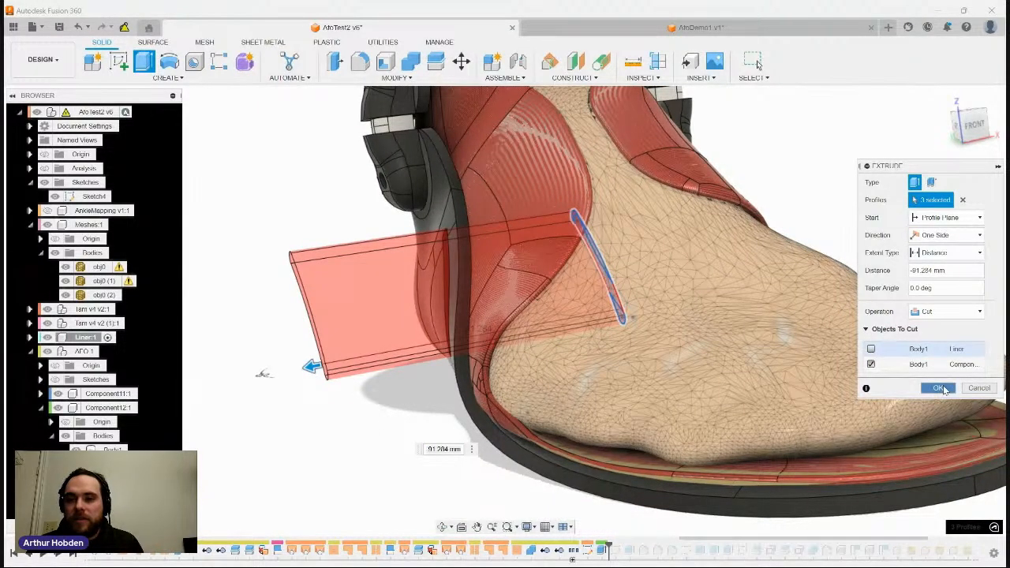
pyautogui.click(939, 388)
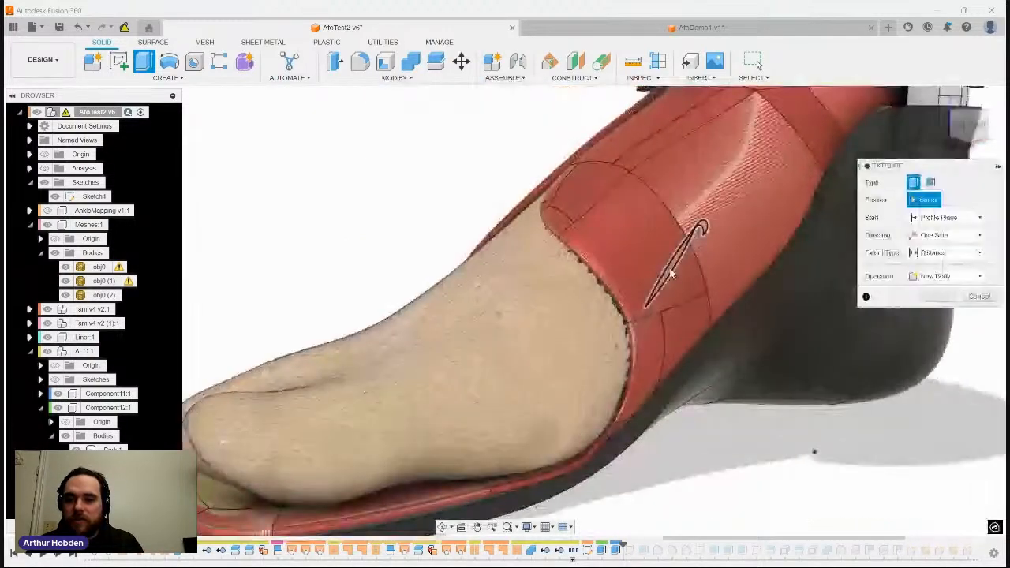
# Step: Cut the three regions of the other arc slot about 83 mm outward through the opposite side of the lower shell, excluding the Liner body
pyautogui.scroll(3, 649, 323)
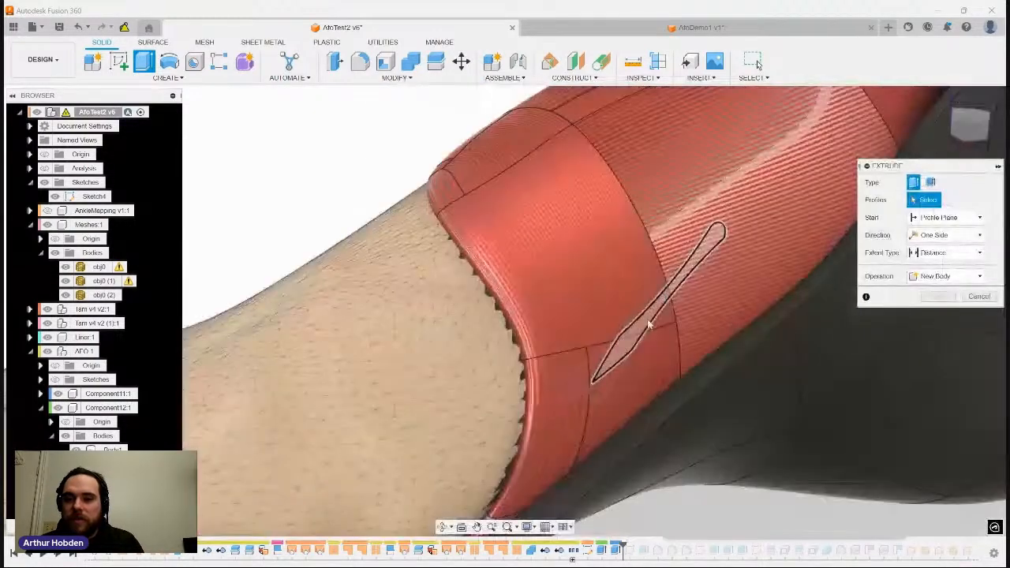
pyautogui.click(669, 309)
pyautogui.click(672, 291)
pyautogui.click(588, 368)
pyautogui.keyDown('shift'); pyautogui.moveTo(588, 368); pyautogui.dragTo(493, 365, button='middle'); pyautogui.keyUp('shift')
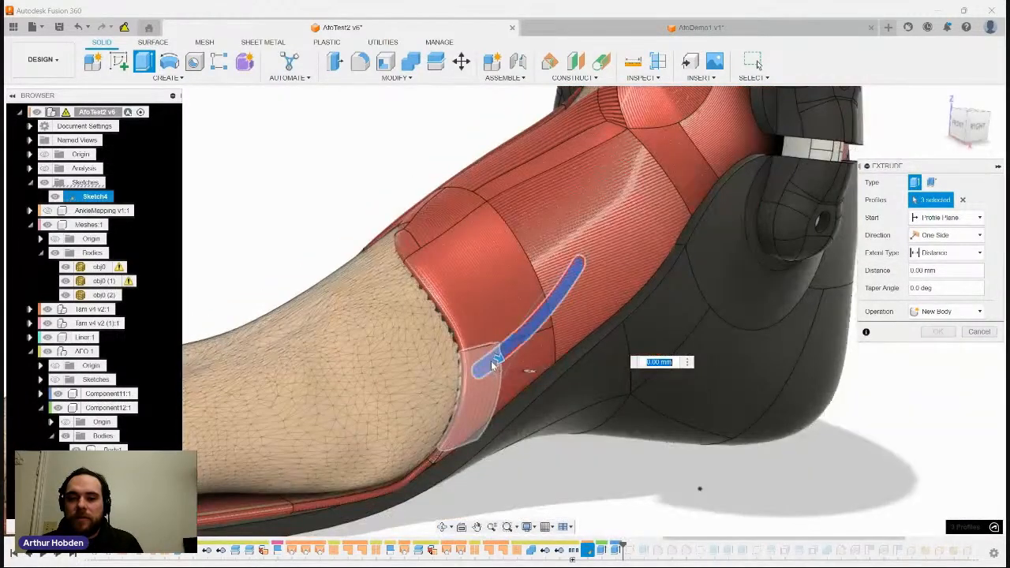
pyautogui.moveTo(491, 365); pyautogui.dragTo(507, 362)
pyautogui.keyDown('shift'); pyautogui.moveTo(507, 362); pyautogui.dragTo(385, 271, button='middle'); pyautogui.keyUp('shift')
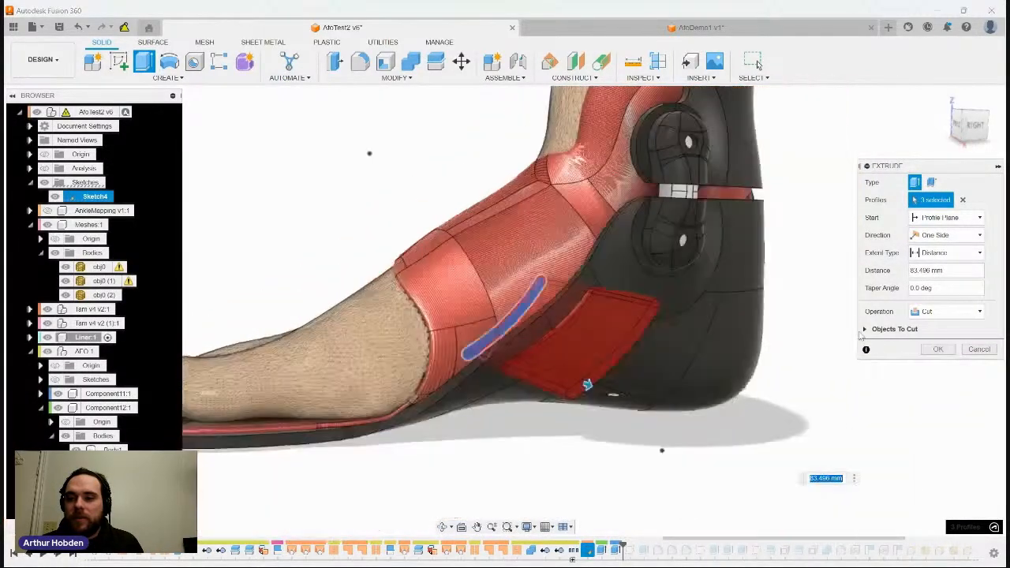
pyautogui.click(865, 329)
pyautogui.click(871, 349)
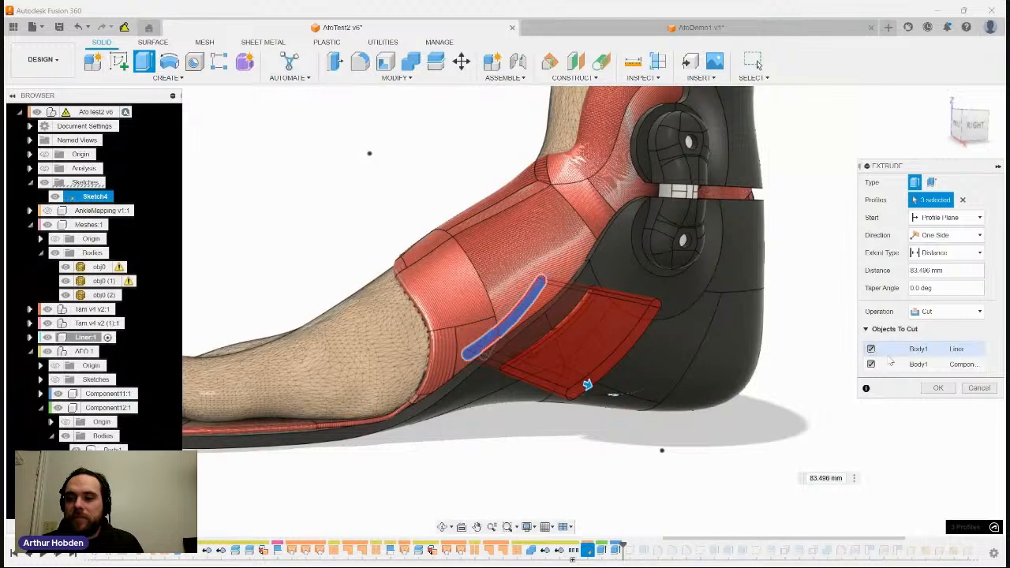
pyautogui.click(938, 387)
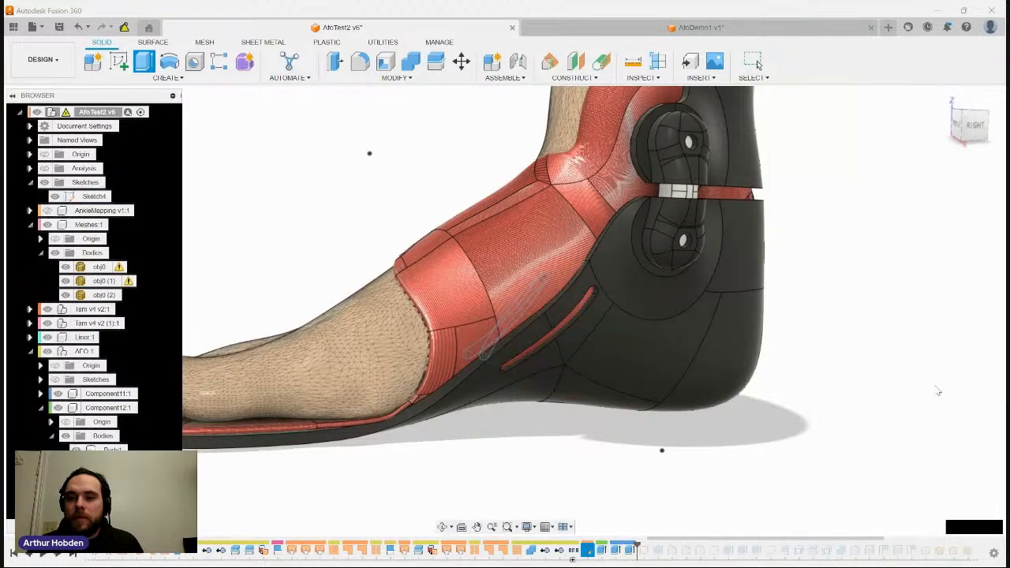
# Step: Start a new sketch on the horizontal origin plane, viewed from beneath the foot
pyautogui.scroll(-3, 857, 297)
pyautogui.scroll(1, 813, 275)
pyautogui.scroll(-3, 813, 275)
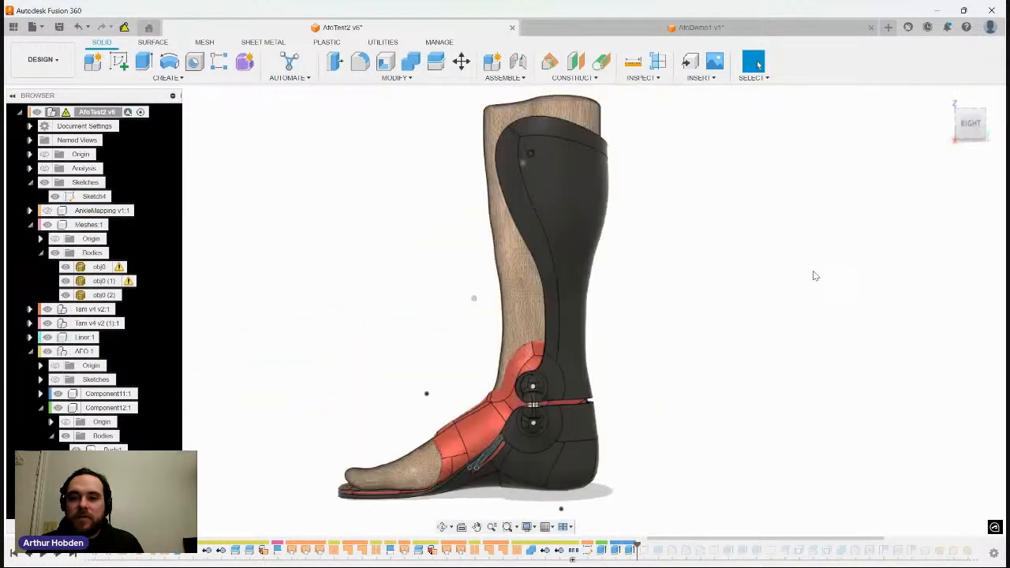
pyautogui.scroll(3, 814, 275)
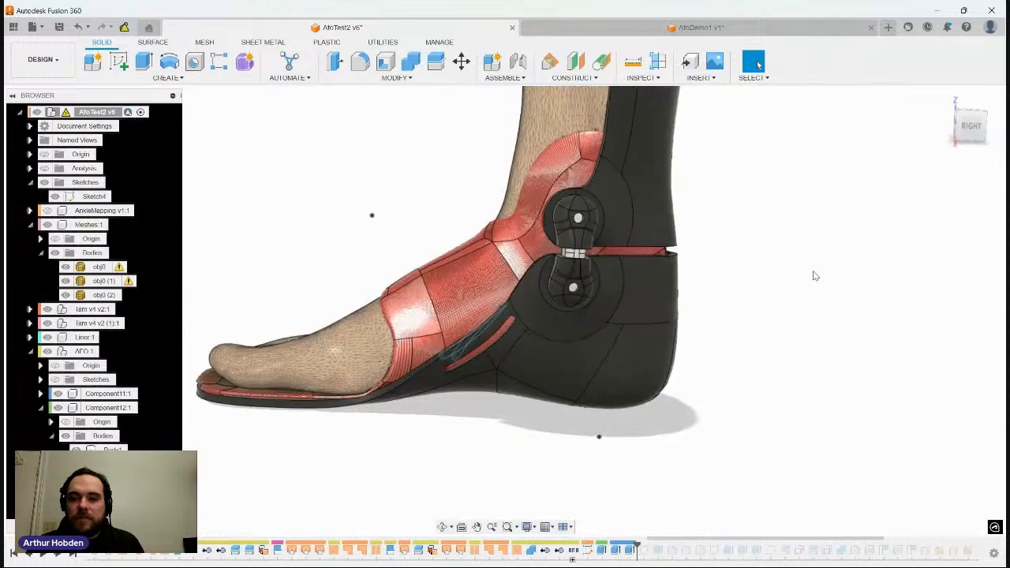
pyautogui.click(660, 180)
pyautogui.click(804, 281)
pyautogui.moveTo(803, 281)
pyautogui.keyDown('shift'); pyautogui.mouseDown(button='middle')
pyautogui.moveTo(811, 292)
pyautogui.moveTo(795, 302)
pyautogui.mouseUp(button='middle'); pyautogui.keyUp('shift')
pyautogui.moveTo(795, 302)
pyautogui.mouseDown(button='right')
pyautogui.moveTo(788, 348)
pyautogui.moveTo(800, 325)
pyautogui.mouseUp(button='right')
pyautogui.click(663, 330)
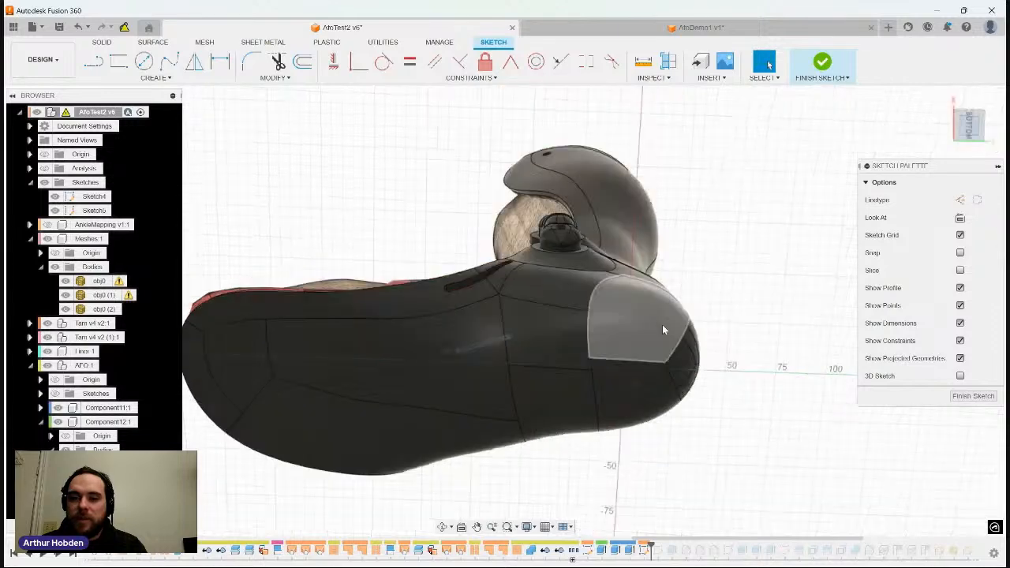
# Step: Draw a closed outline under the heel: a line about 37 mm long, an arc around the heel, a slanted side and a front edge
pyautogui.press('l')
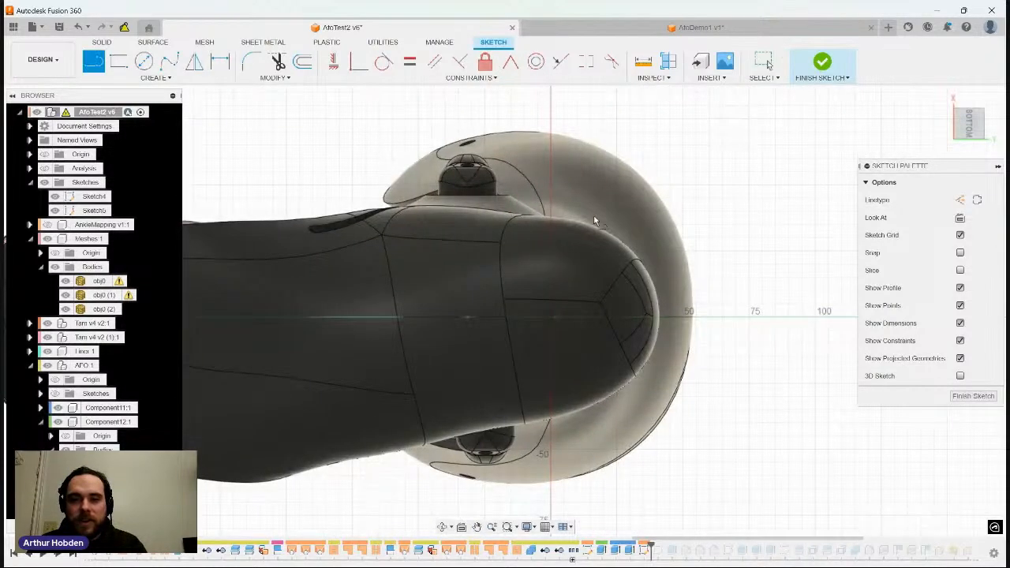
pyautogui.click(469, 249)
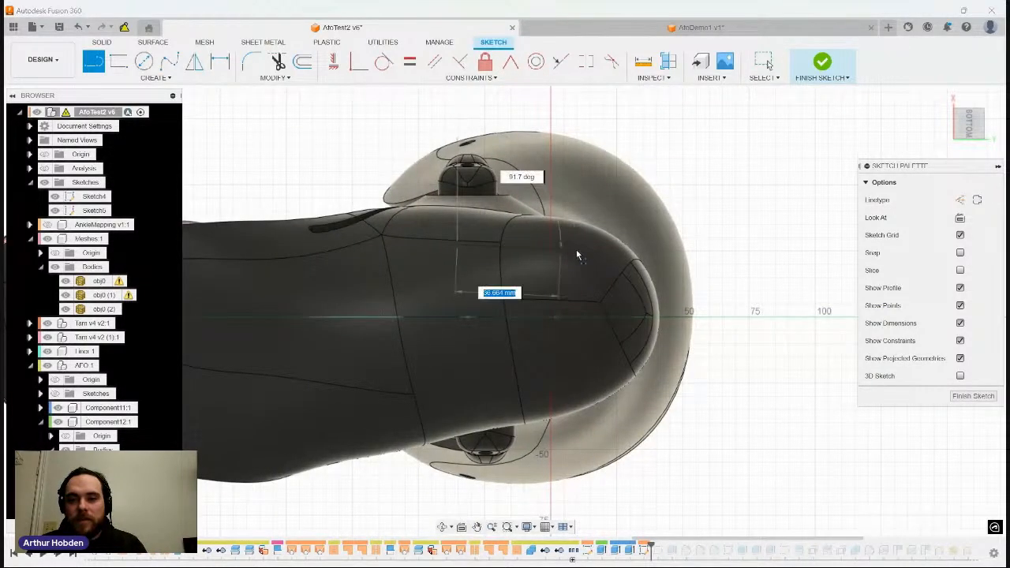
pyautogui.click(556, 246)
pyautogui.moveTo(557, 246); pyautogui.dragTo(558, 398)
pyautogui.click(453, 414)
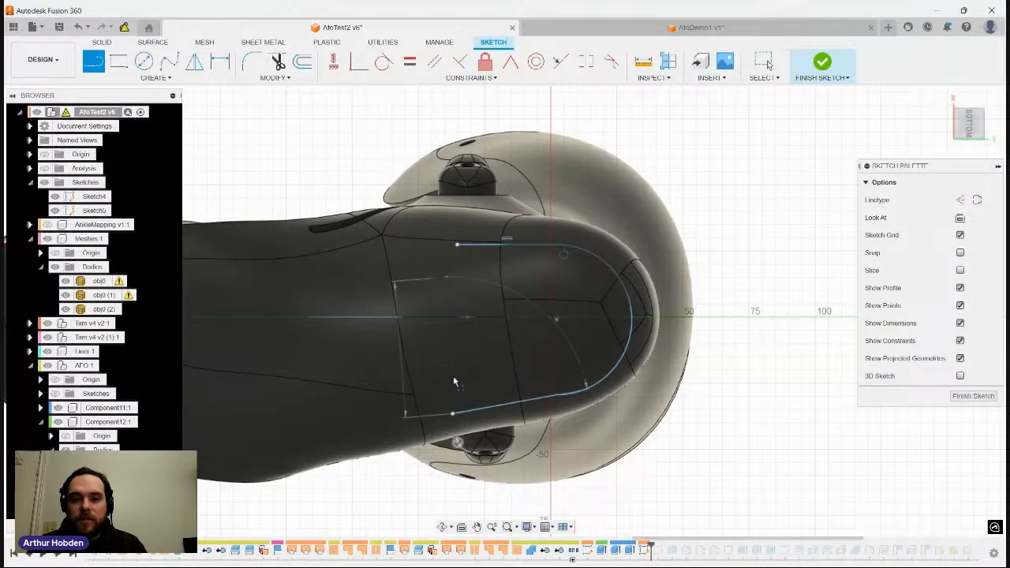
pyautogui.click(456, 245)
pyautogui.press('Escape')
# Step: Make the heel arc tangent to the slanted side line and constrain the outline's front edge to be vertical
pyautogui.click(461, 248)
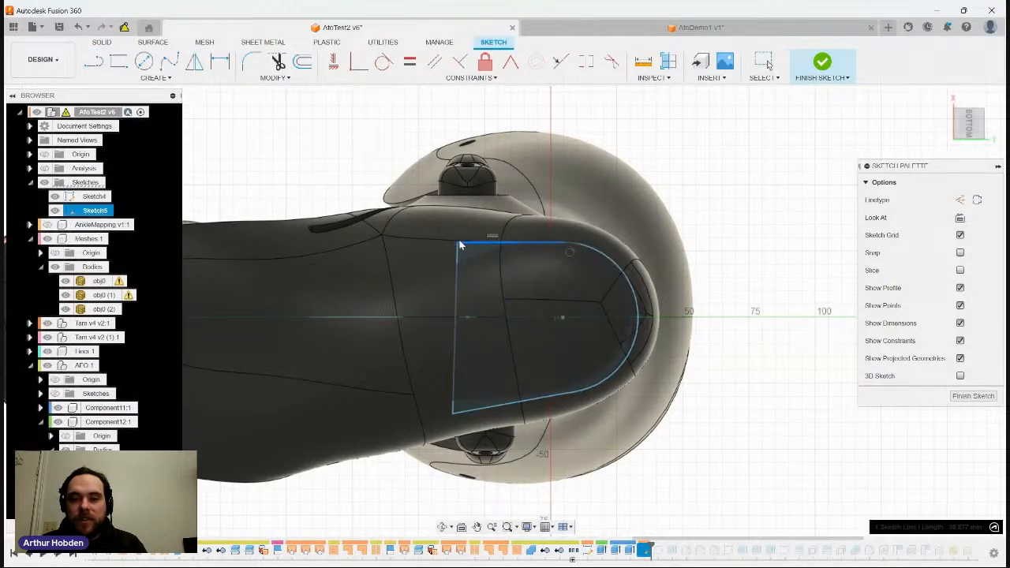
pyautogui.click(590, 376)
pyautogui.keyDown('ctrl'); pyautogui.click(533, 400); pyautogui.keyUp('ctrl')
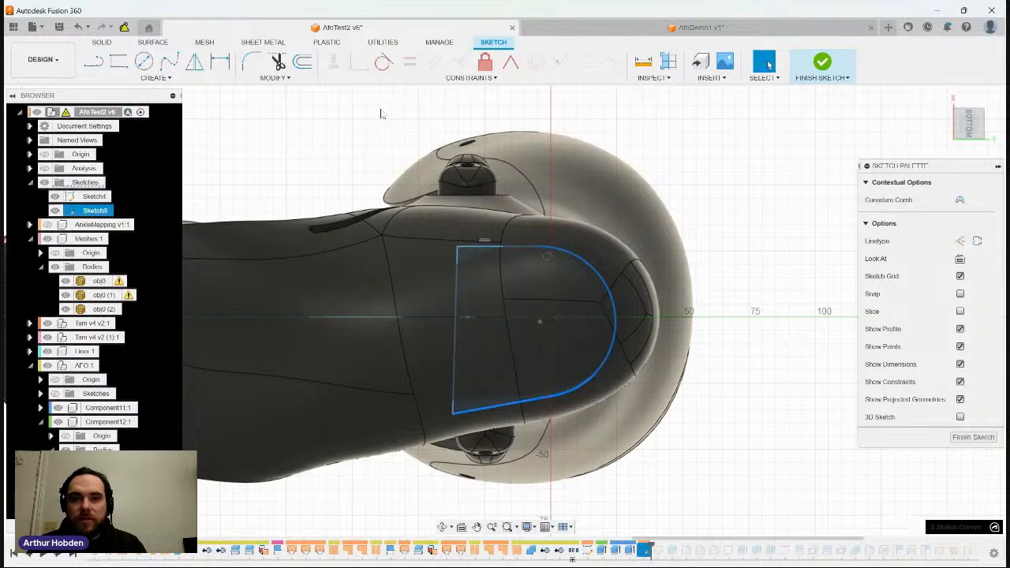
pyautogui.click(384, 63)
pyautogui.click(458, 272)
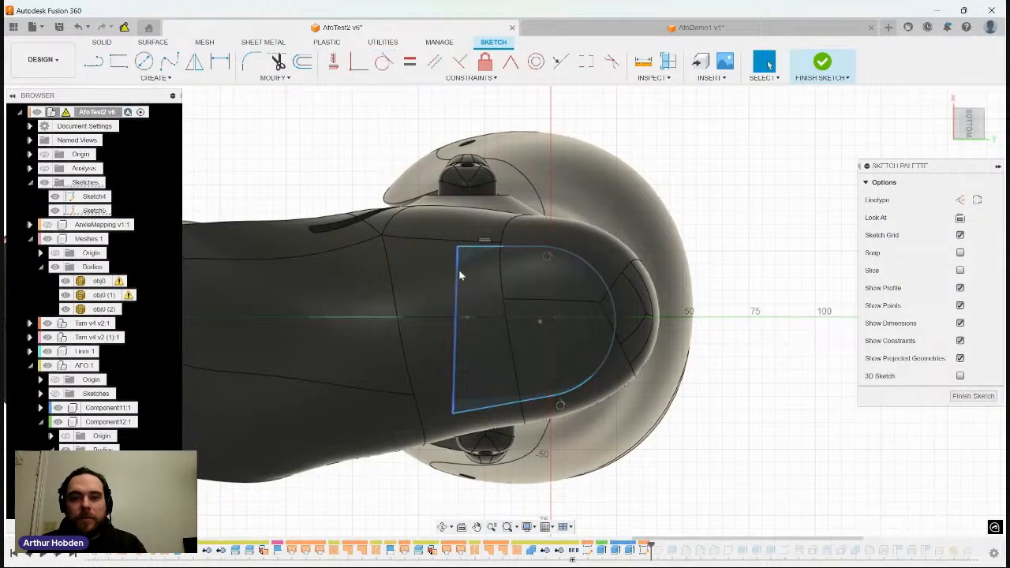
pyautogui.click(359, 65)
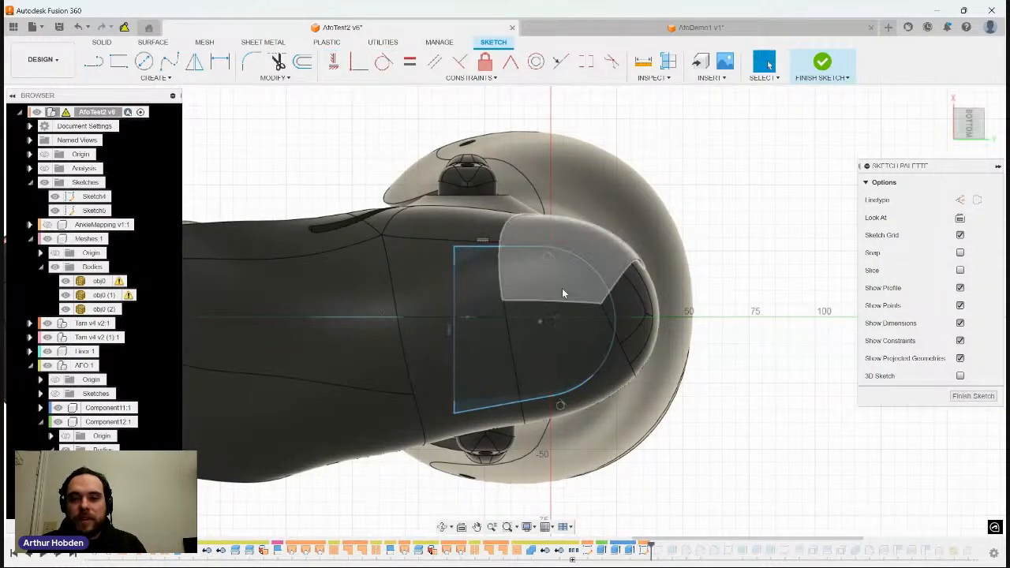
# Step: Set the heel arc's radius to 30 mm and finish the outline sketch
pyautogui.moveTo(586, 261); pyautogui.dragTo(594, 261)
pyautogui.press('d')
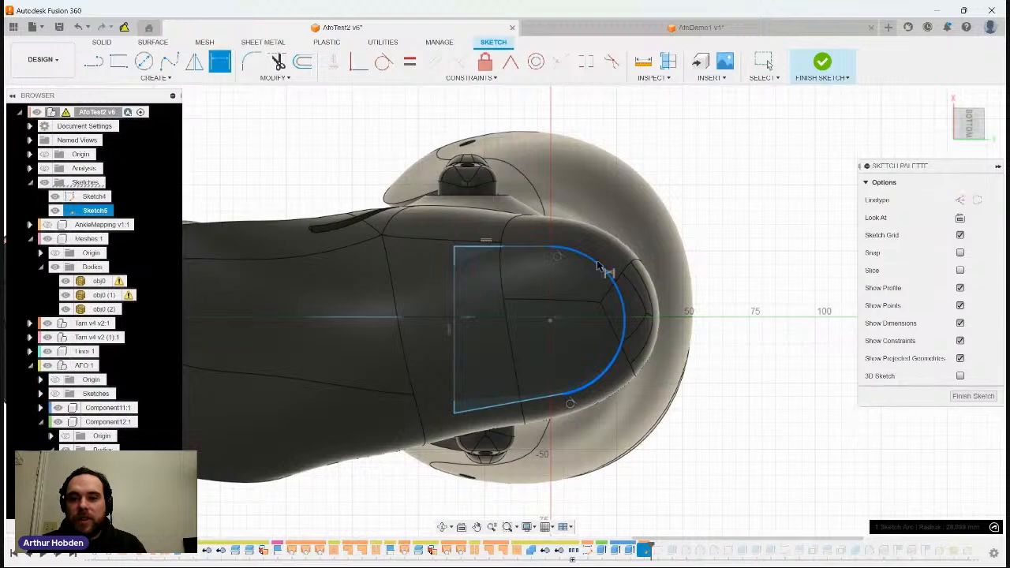
pyautogui.click(714, 217)
pyautogui.write('30')
pyautogui.press('Return')
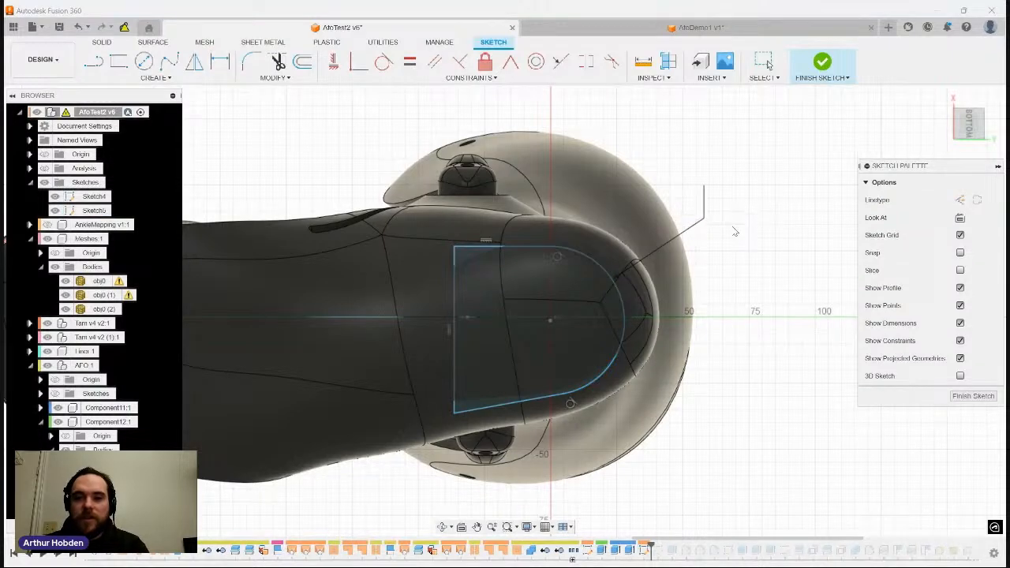
pyautogui.press('Escape')
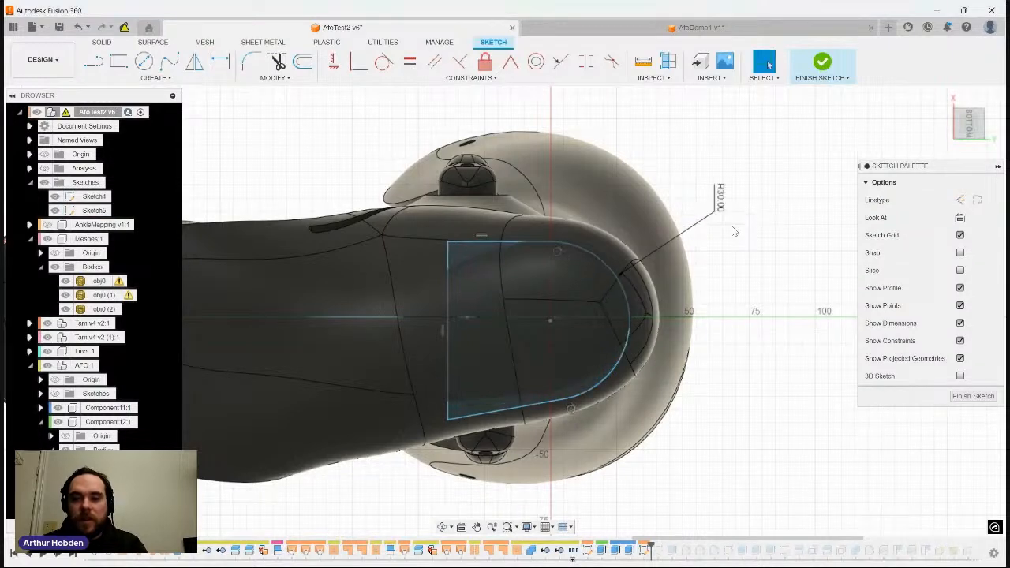
pyautogui.click(822, 66)
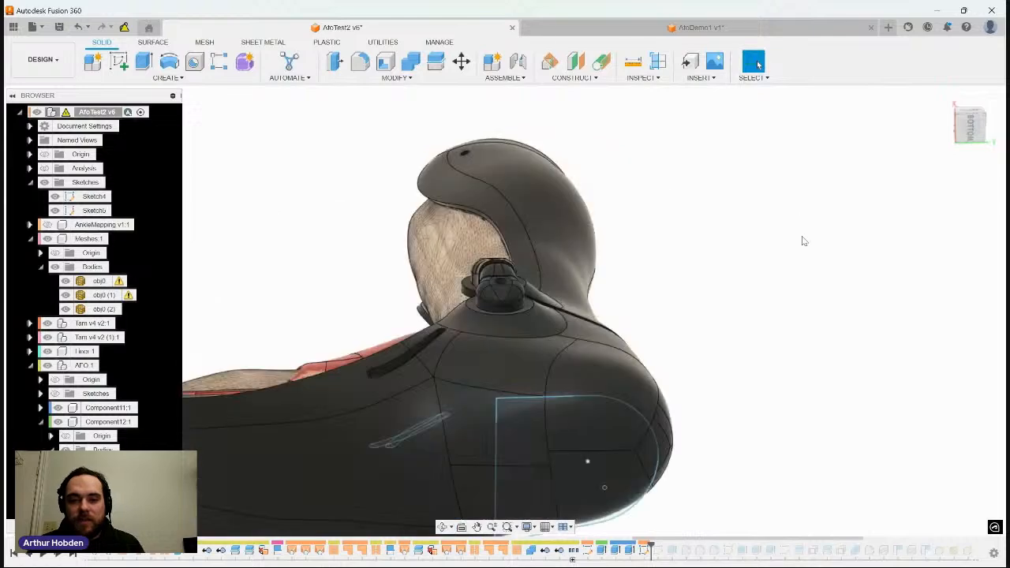
# Step: Extrude the heel outline from an object start with a 10 mm offset below the heel, up to the lower shell body and joined to it
pyautogui.press('e')
pyautogui.click(499, 282)
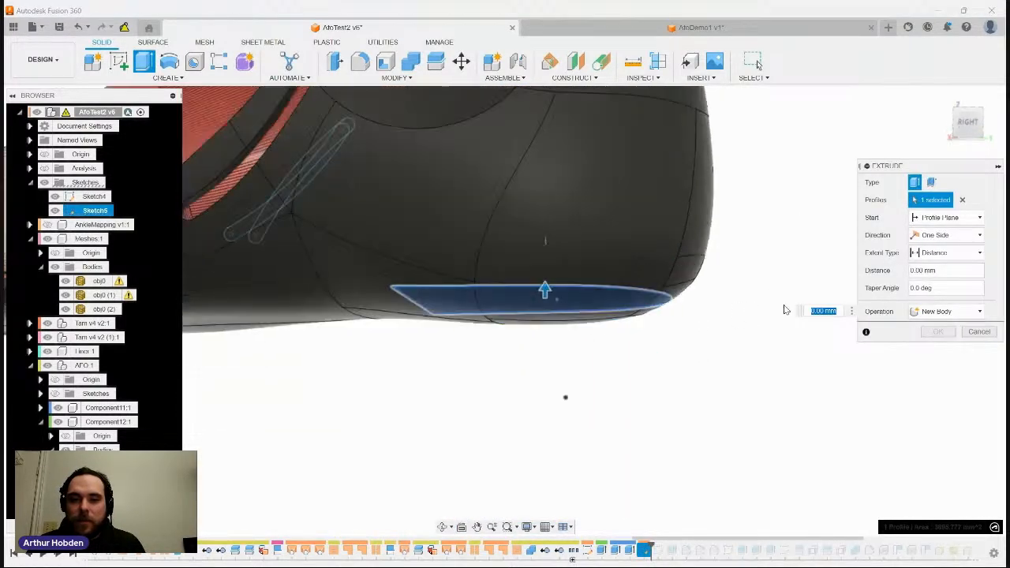
pyautogui.click(958, 217)
pyautogui.click(938, 257)
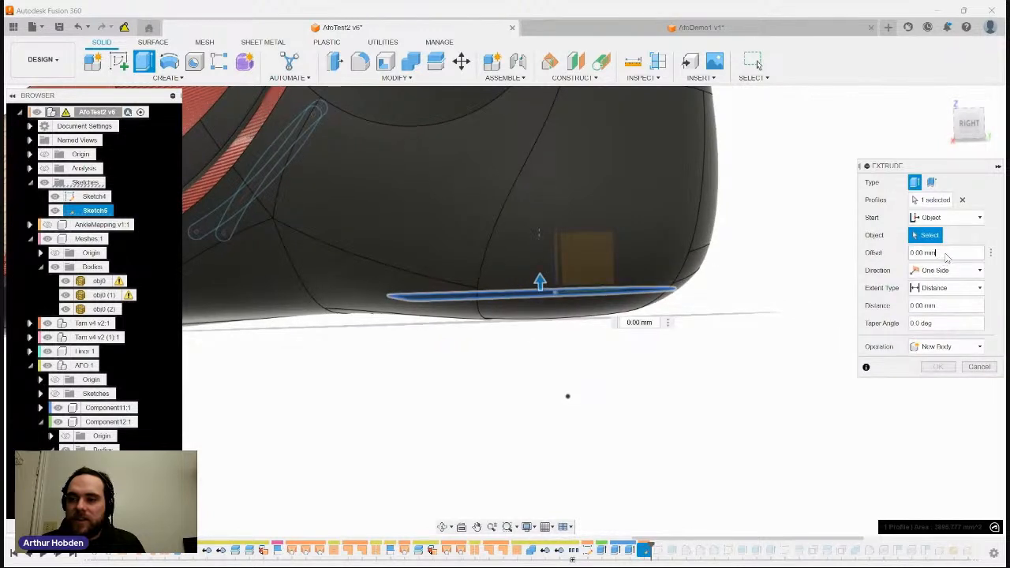
pyautogui.write('5')
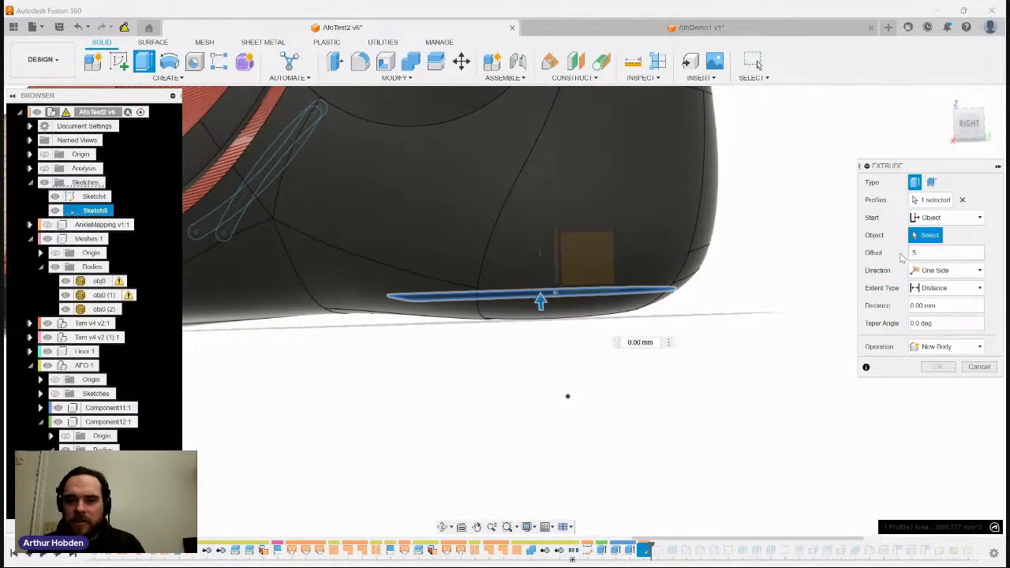
pyautogui.write('2')
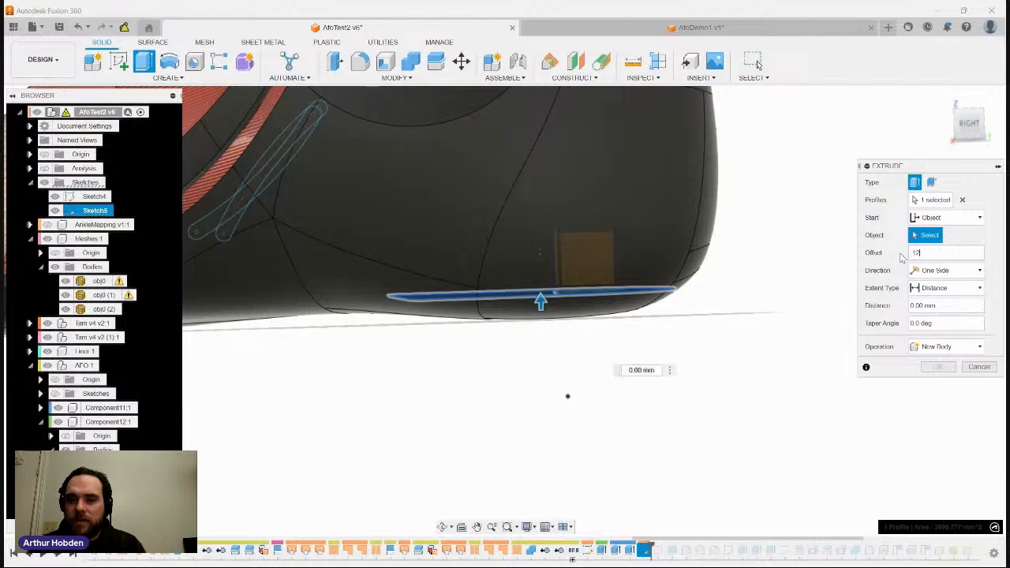
pyautogui.click(937, 289)
pyautogui.click(934, 314)
pyautogui.click(694, 238)
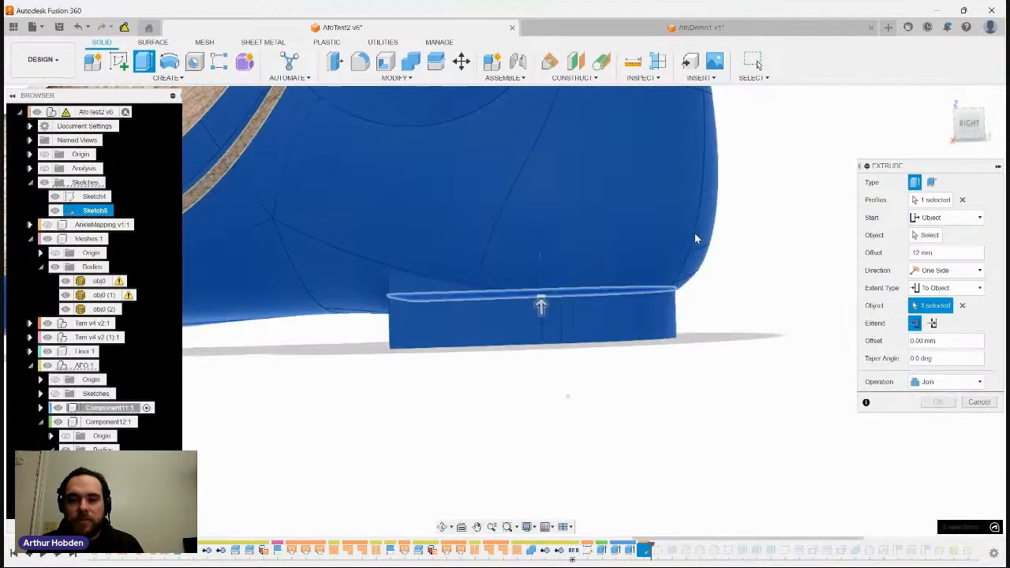
pyautogui.click(942, 252)
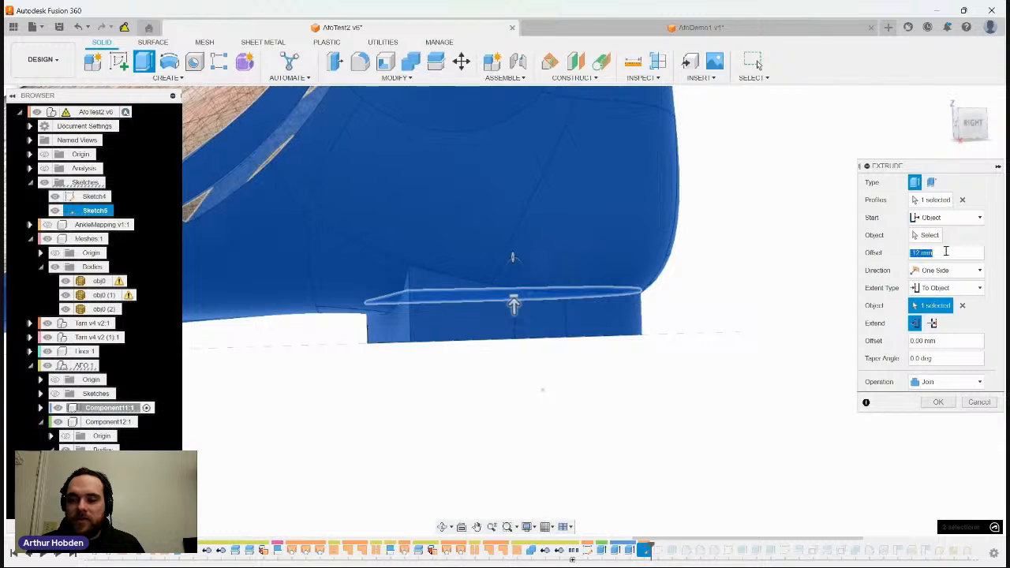
pyautogui.write('10')
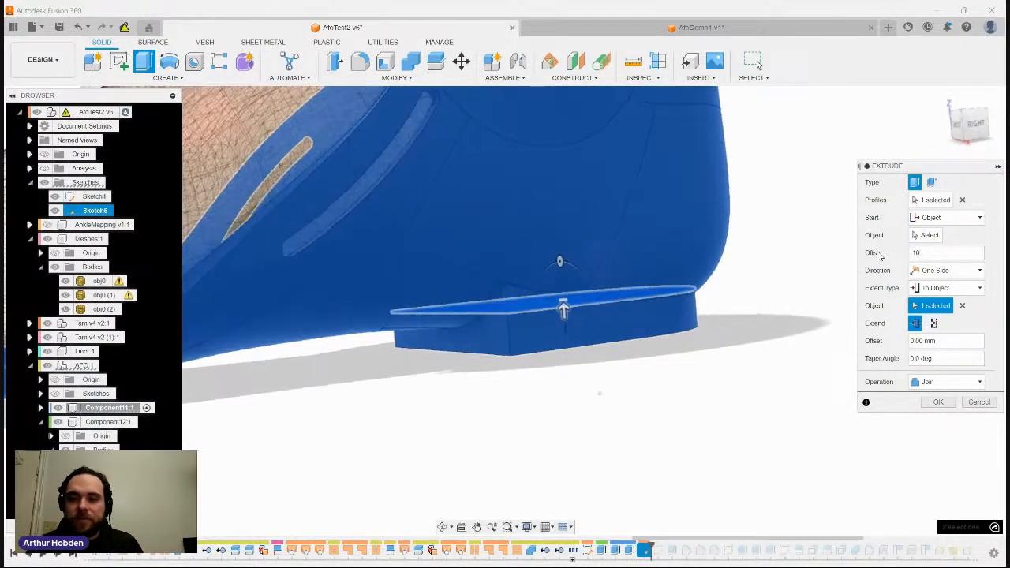
pyautogui.click(938, 401)
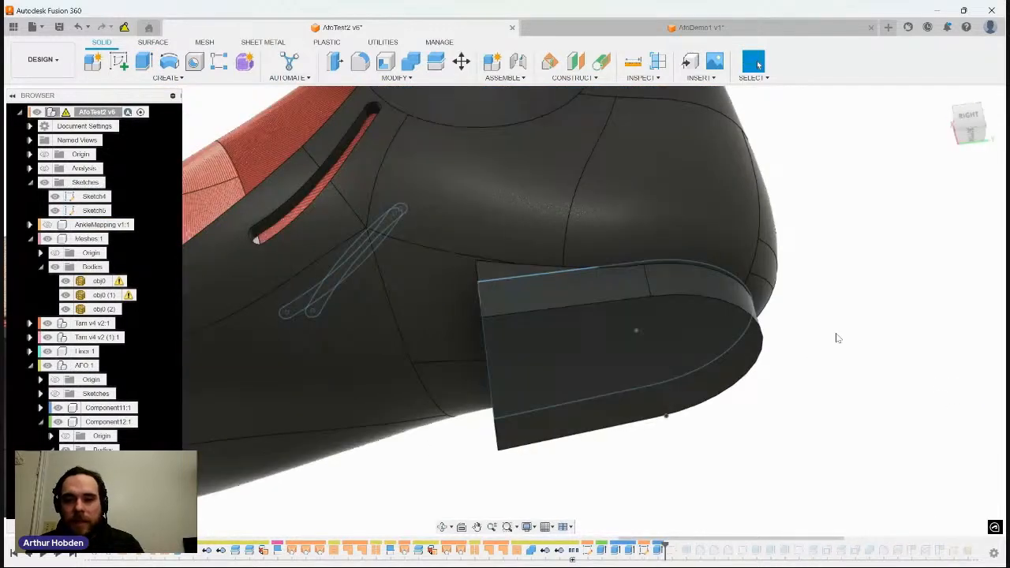
# Step: Fillet the edge chain where the heel block meets the lower shell with a 10 mm radius
pyautogui.press('f')
pyautogui.click(611, 267)
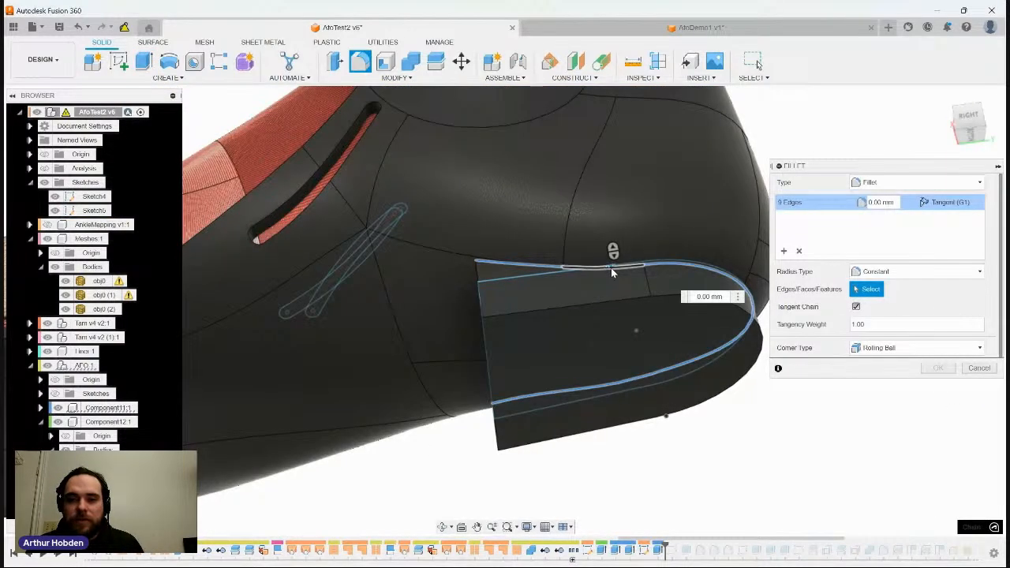
pyautogui.keyDown('shift'); pyautogui.moveTo(611, 268); pyautogui.dragTo(656, 282, button='middle'); pyautogui.keyUp('shift')
pyautogui.write('5')
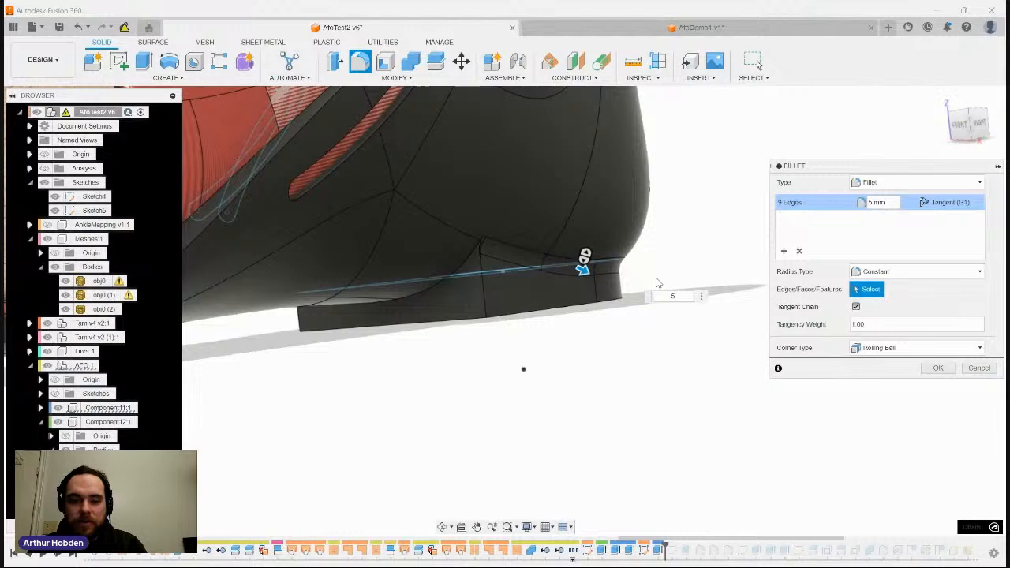
pyautogui.write('10')
pyautogui.press('BackSpace')
pyautogui.write('5')
pyautogui.press('BackSpace')
pyautogui.write('3')
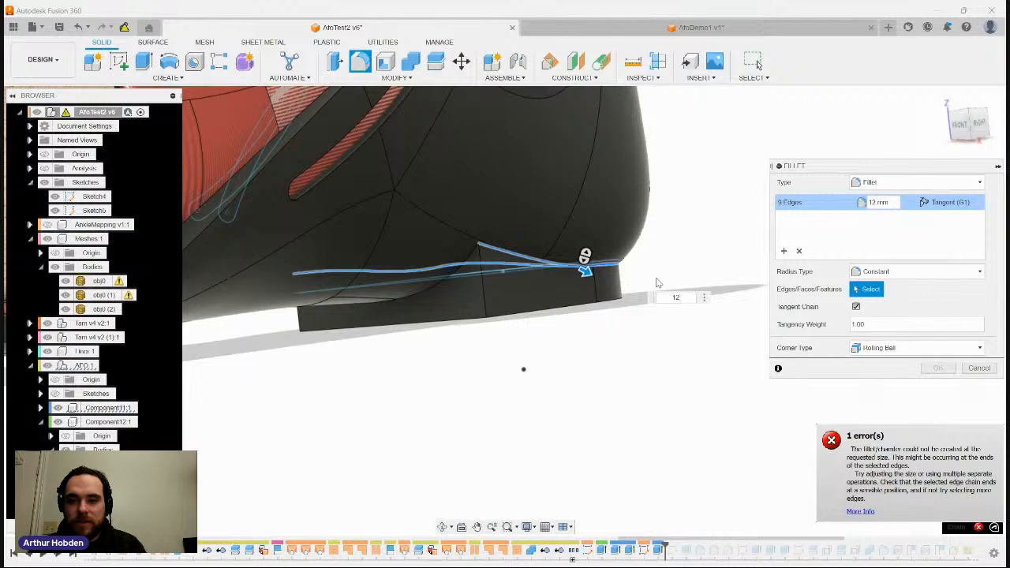
pyautogui.write('0')
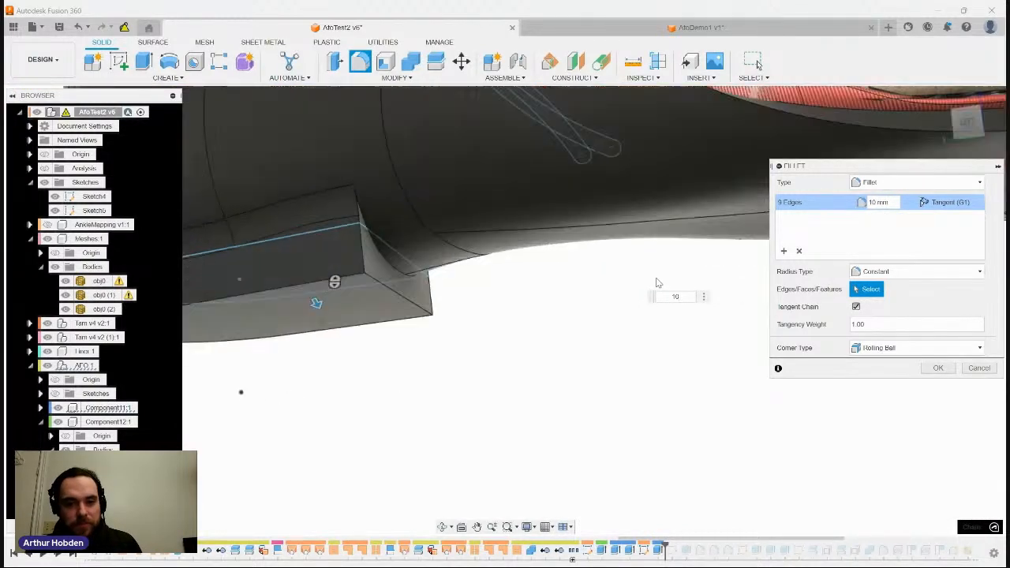
pyautogui.press('Return')
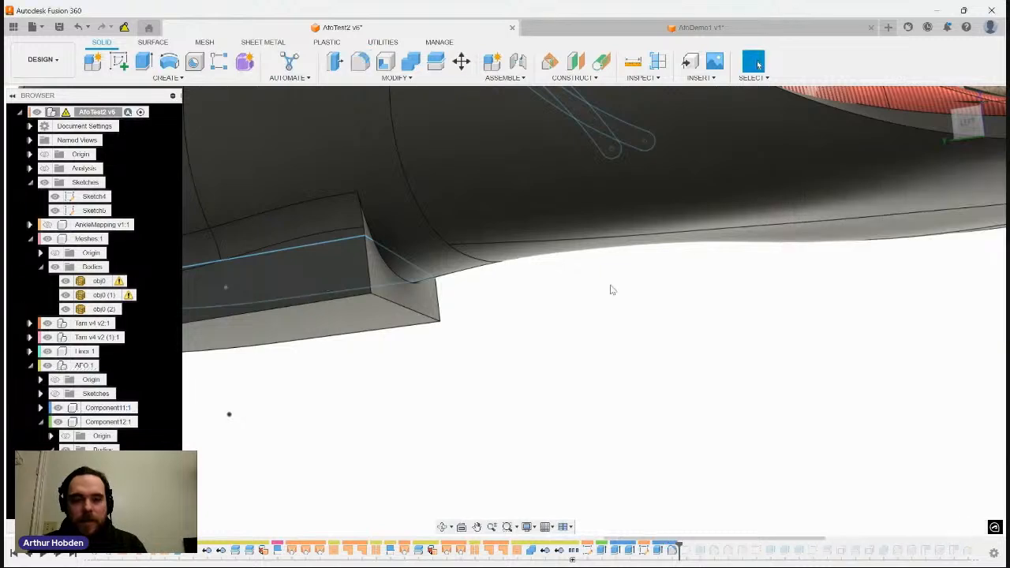
# Step: Round the two front vertical corners of the heel block with an 8 mm fillet
pyautogui.click(366, 254)
pyautogui.click(434, 308)
pyautogui.write('12')
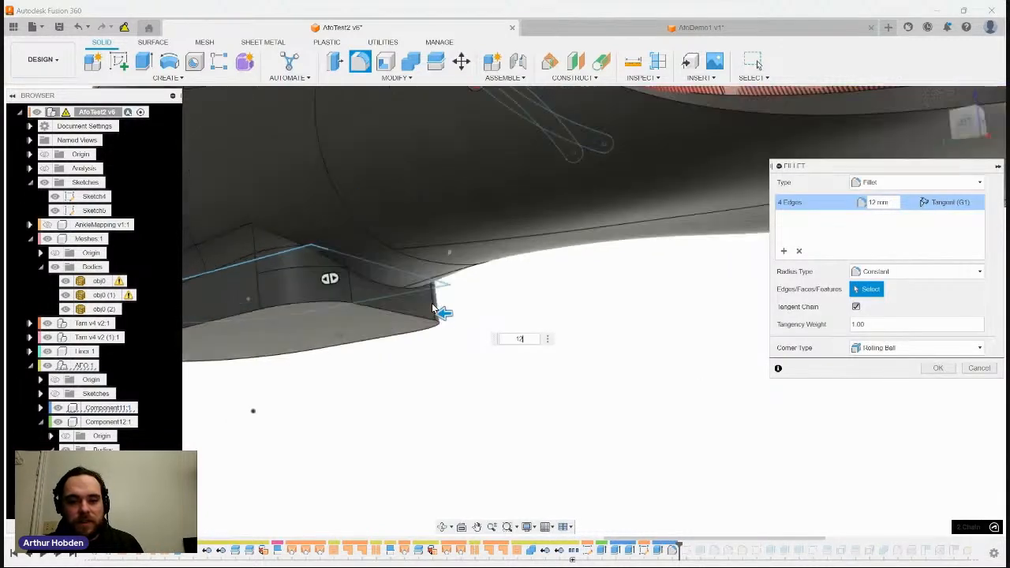
pyautogui.press('BackSpace')
pyautogui.press('BackSpace')
pyautogui.write('8')
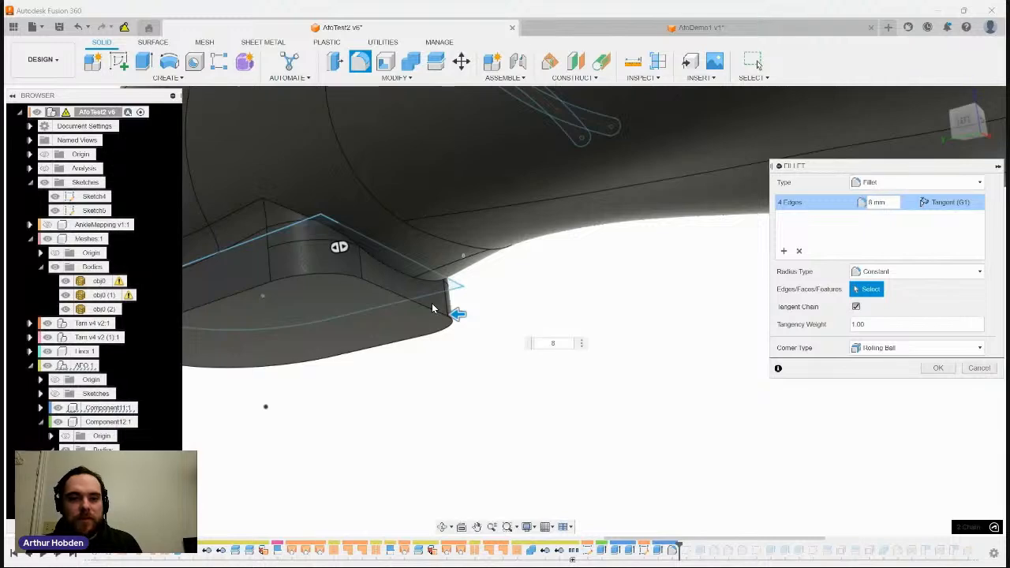
pyautogui.press('Return')
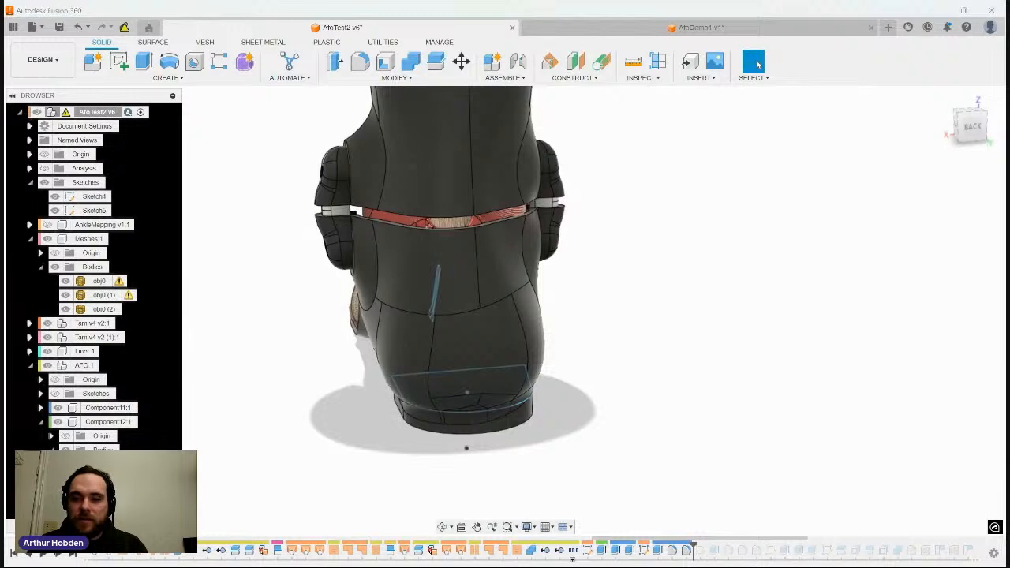
# Step: Sketch a vertical slot spanning the gap between both shells on the vertical origin plane seen from behind, and adjust its end points
pyautogui.press('s')
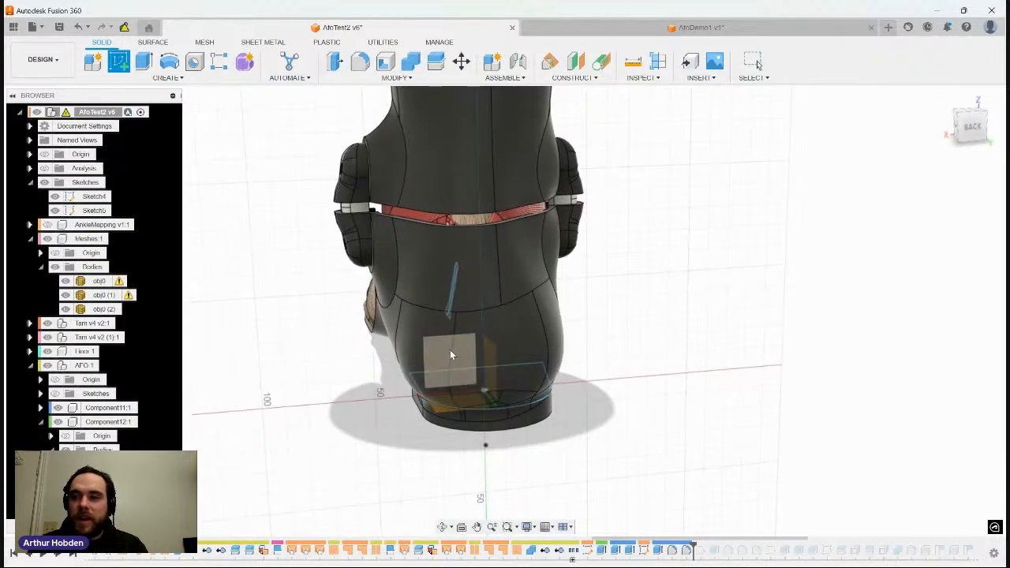
pyautogui.click(448, 350)
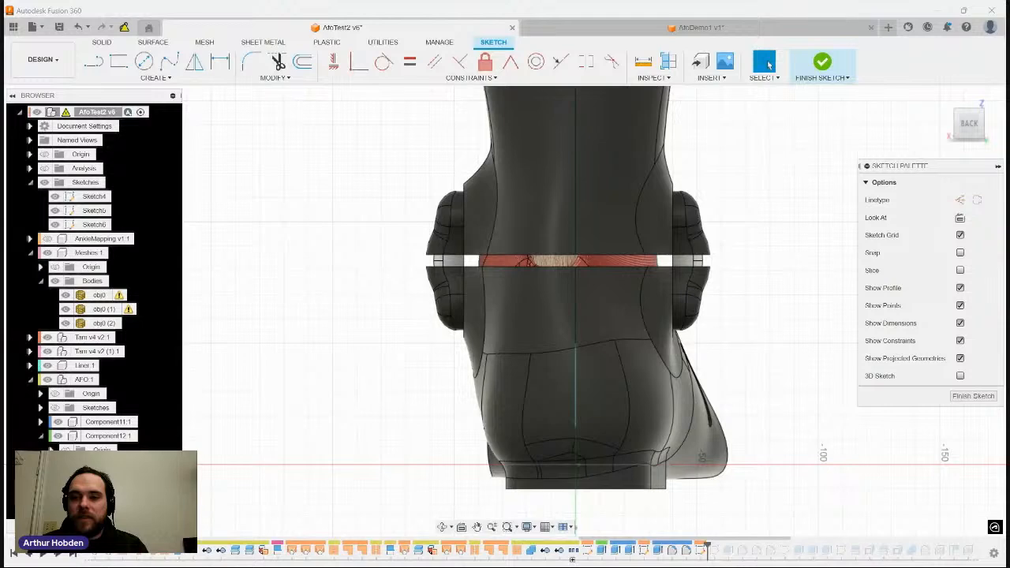
pyautogui.click(563, 260)
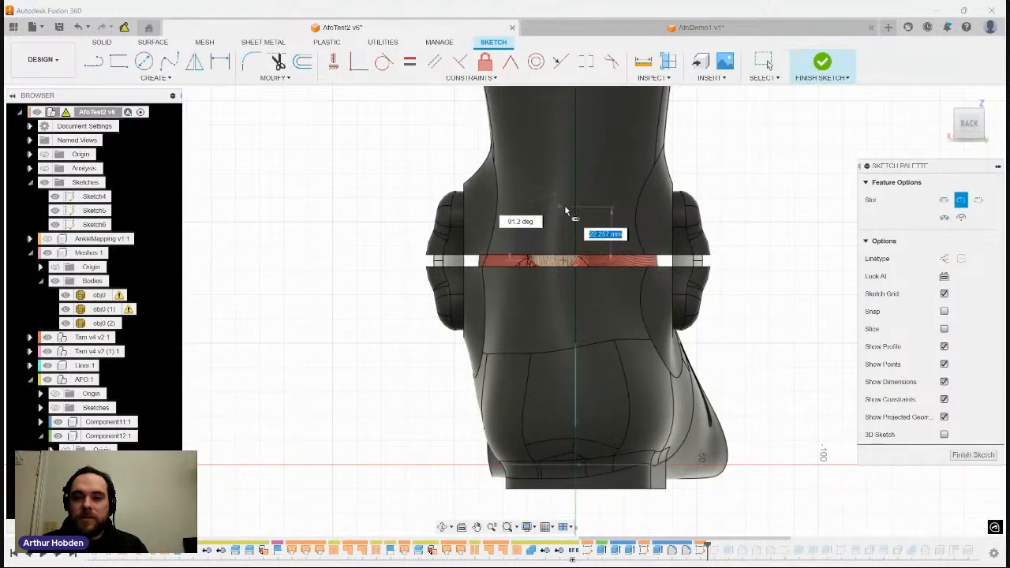
pyautogui.click(564, 207)
pyautogui.click(604, 210)
pyautogui.press('Escape')
pyautogui.moveTo(567, 209); pyautogui.dragTo(565, 213)
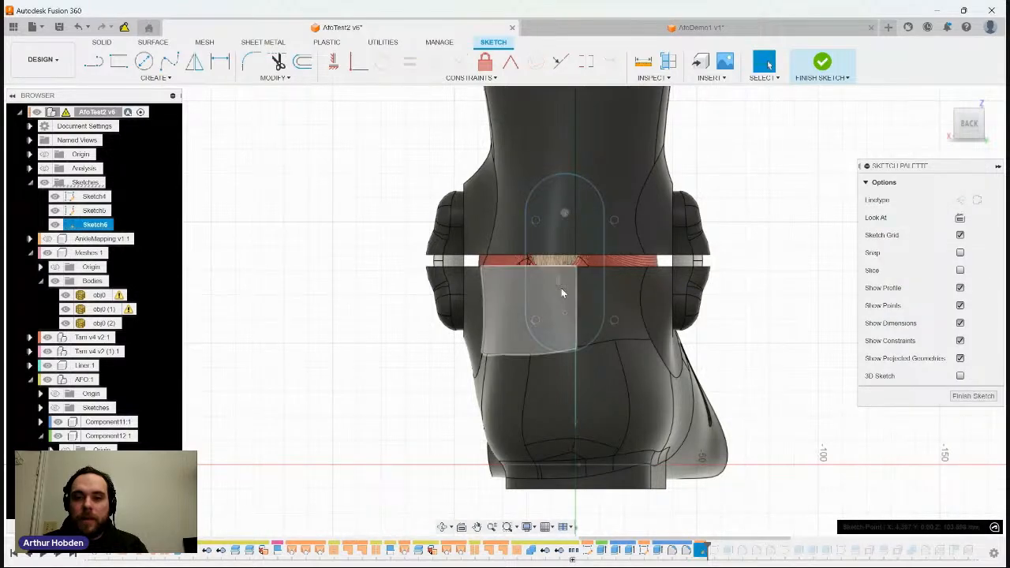
pyautogui.moveTo(564, 314); pyautogui.dragTo(564, 307)
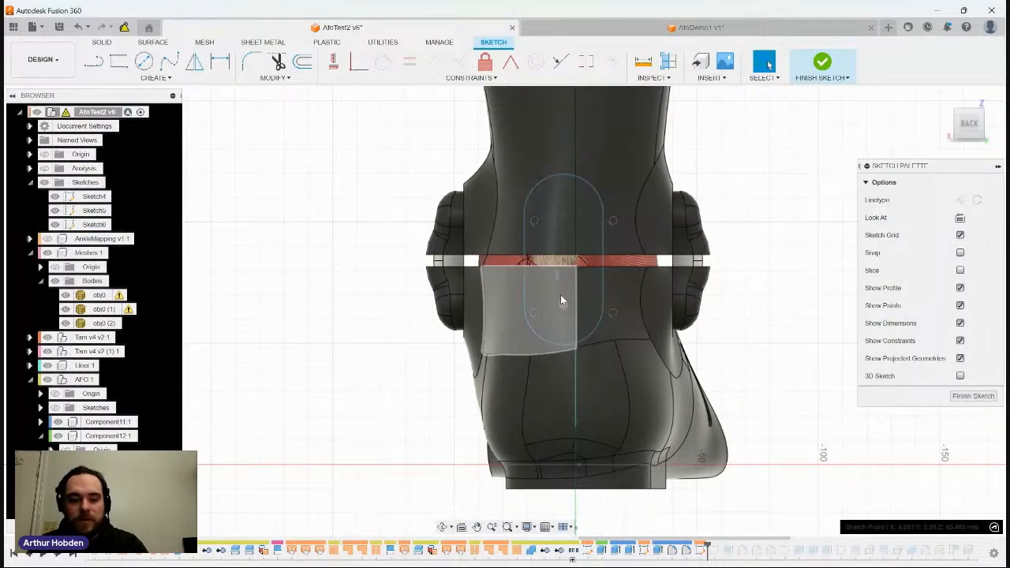
pyautogui.press('e')
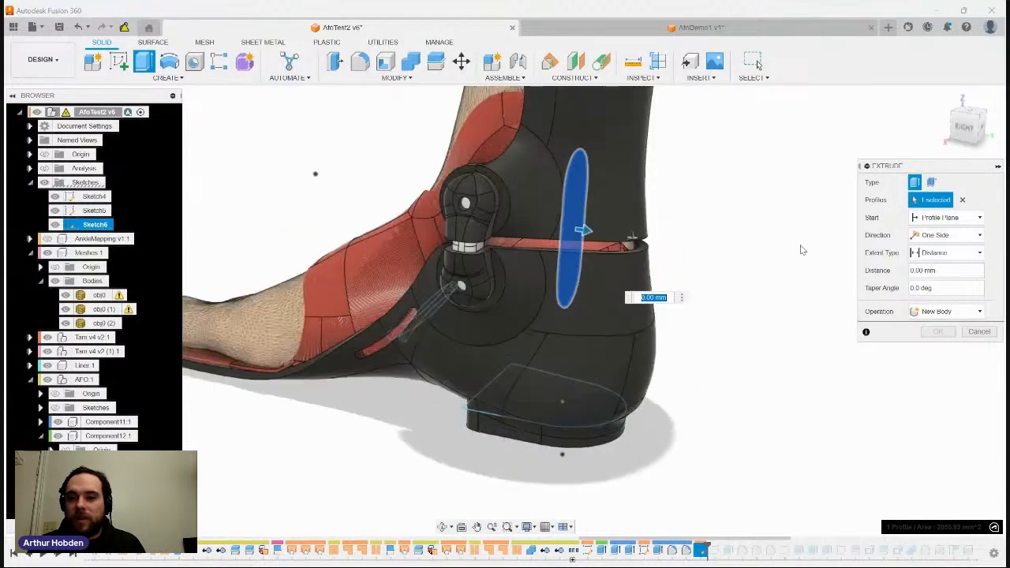
pyautogui.scroll(1, 817, 288)
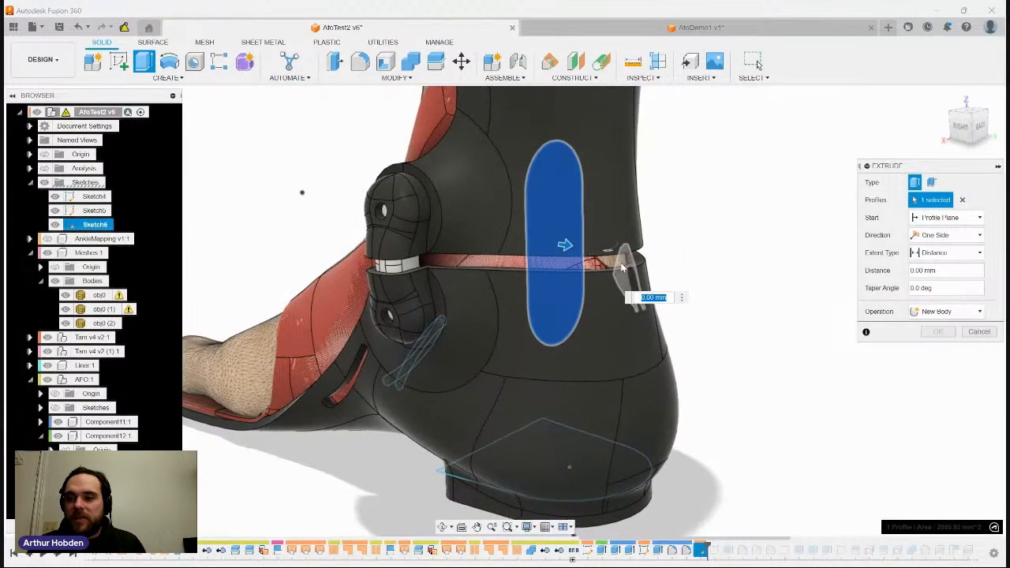
pyautogui.click(975, 332)
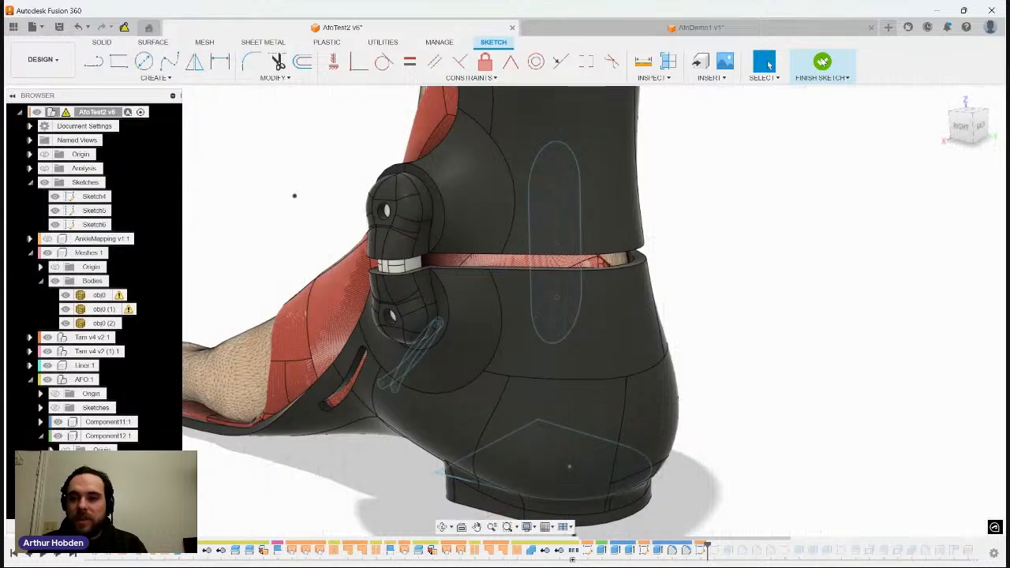
# Step: Finish the slot sketch and split the rear faces of the upper and lower shells with the slot outline
pyautogui.click(822, 63)
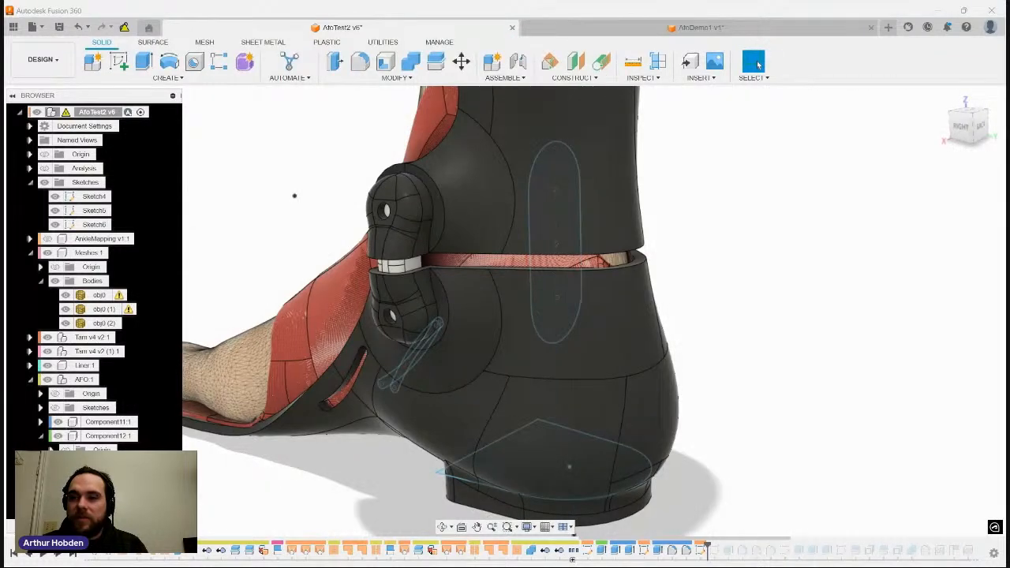
pyautogui.click(623, 221)
pyautogui.click(639, 316)
pyautogui.keyDown('shift'); pyautogui.moveTo(726, 272); pyautogui.dragTo(680, 289, button='middle'); pyautogui.keyUp('shift')
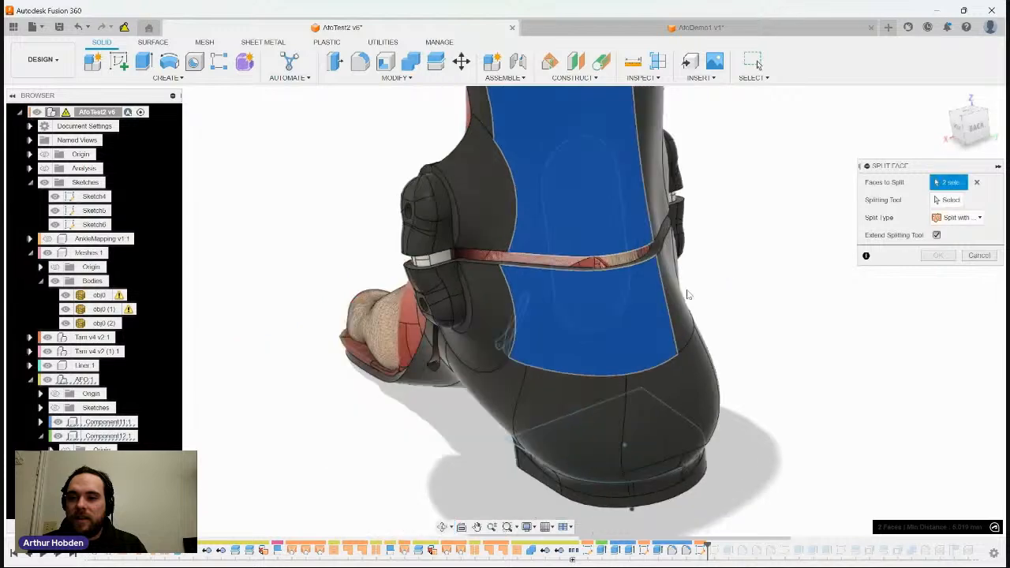
pyautogui.click(680, 291)
pyautogui.click(947, 200)
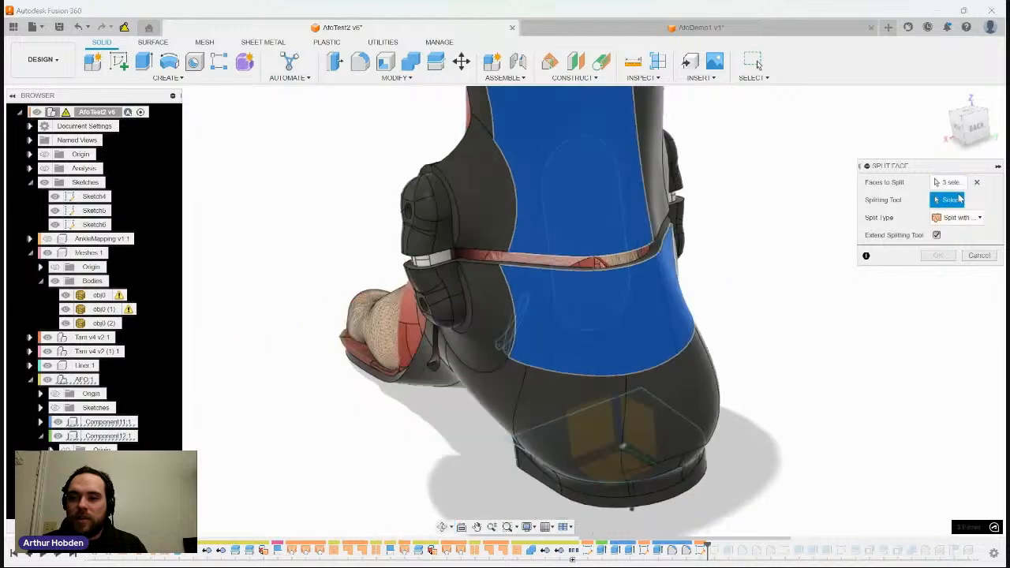
pyautogui.click(621, 202)
pyautogui.keyDown('shift'); pyautogui.moveTo(792, 245); pyautogui.dragTo(702, 304, button='middle'); pyautogui.keyUp('shift')
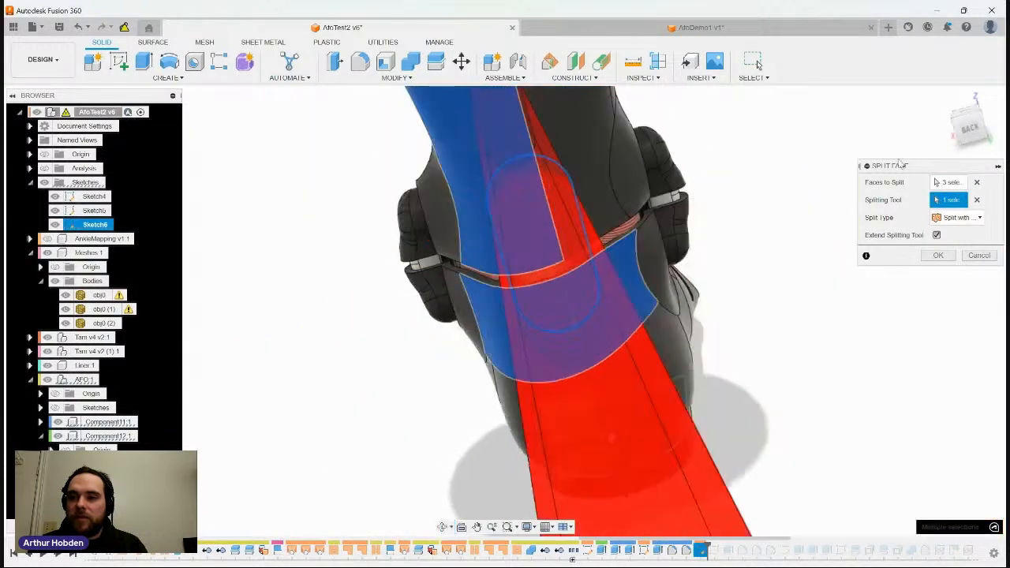
pyautogui.click(942, 184)
pyautogui.click(938, 255)
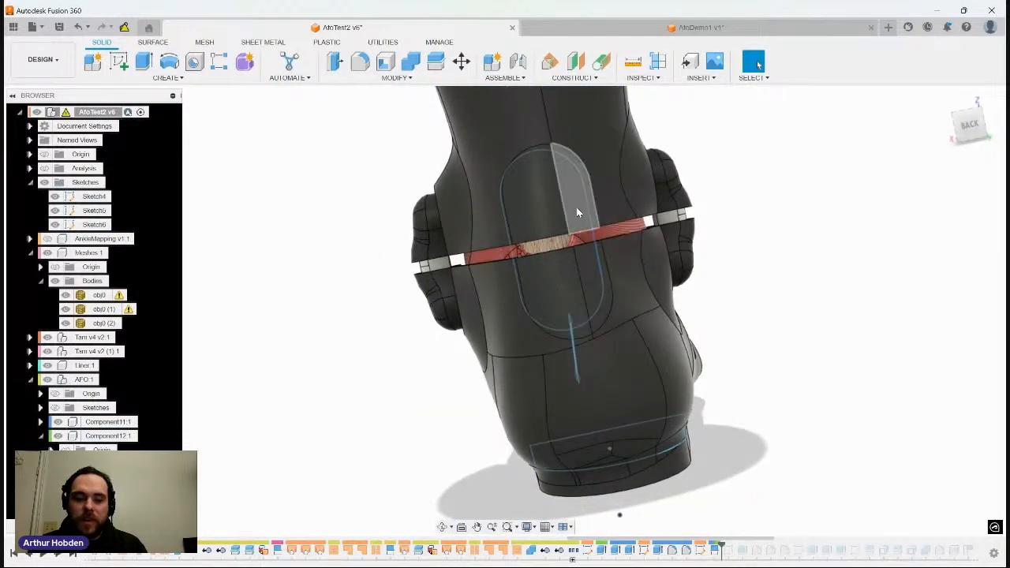
# Step: Offset the slot-shaped faces on the back of both the upper and lower shells outward by 10 mm as a new offset
pyautogui.press('q')
pyautogui.click(576, 207)
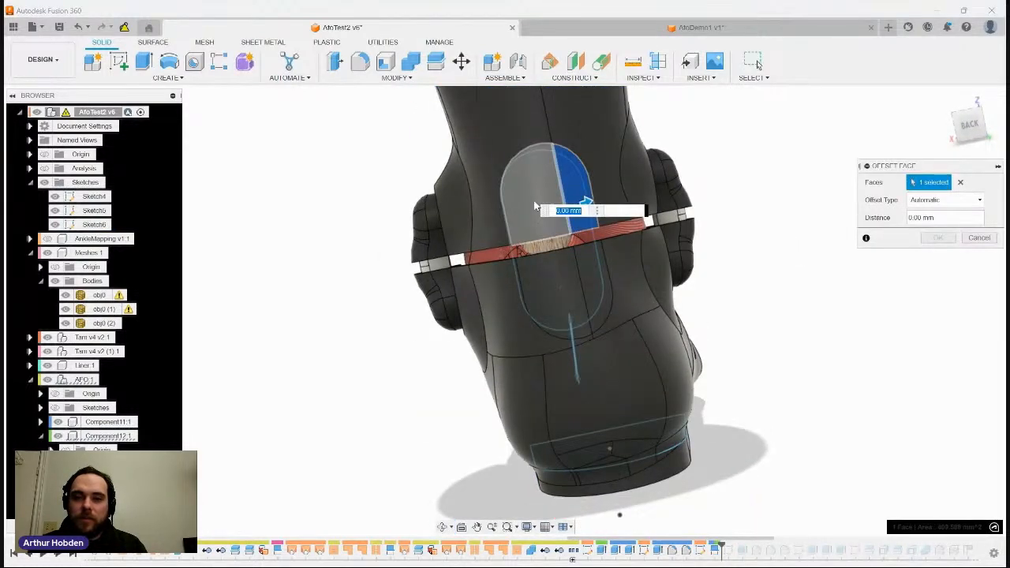
pyautogui.click(528, 203)
pyautogui.keyDown('shift'); pyautogui.moveTo(583, 259); pyautogui.dragTo(787, 164, button='middle'); pyautogui.keyUp('shift')
pyautogui.click(927, 201)
pyautogui.click(917, 228)
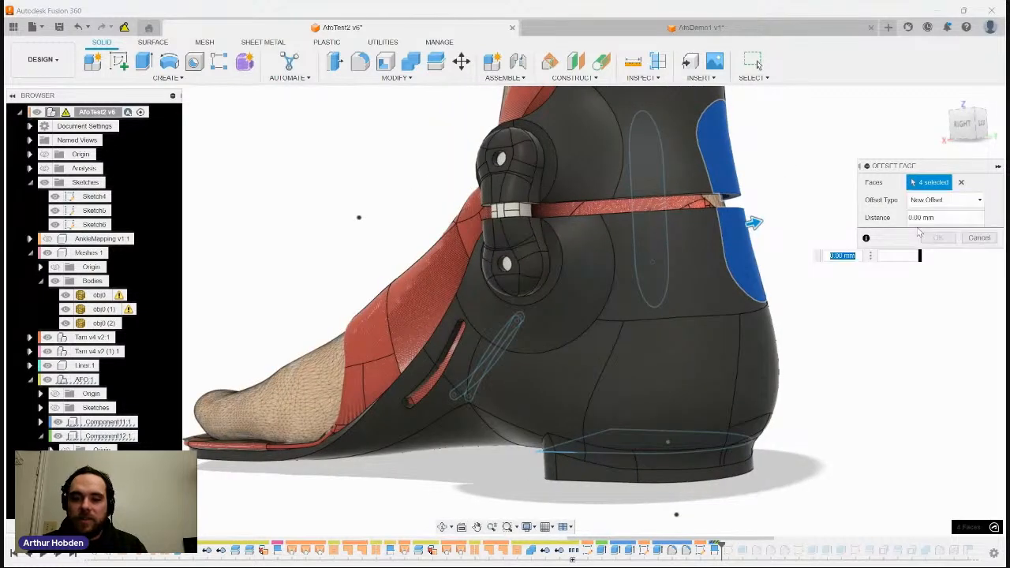
pyautogui.write('10')
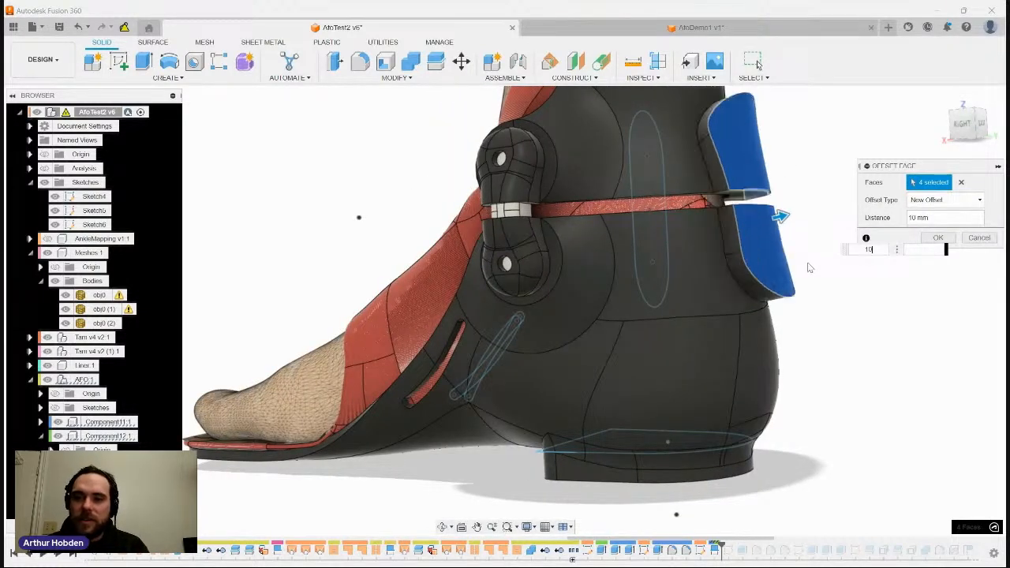
pyautogui.keyDown('shift'); pyautogui.moveTo(875, 280); pyautogui.dragTo(852, 248, button='middle'); pyautogui.keyUp('shift')
pyautogui.press('Return')
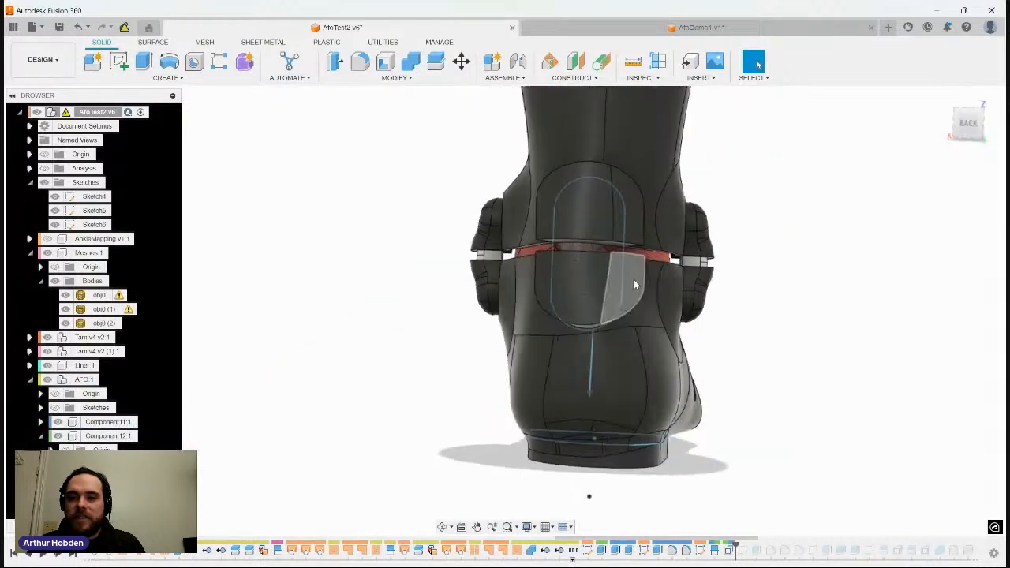
# Step: Set the offset distance of the raised slot-shaped area on the back of the shells to 6 mm
pyautogui.keyDown('shift'); pyautogui.moveTo(636, 286); pyautogui.dragTo(615, 237, button='middle'); pyautogui.keyUp('shift')
pyautogui.moveTo(605, 234); pyautogui.dragTo(599, 233)
pyautogui.keyDown('shift'); pyautogui.moveTo(599, 233); pyautogui.dragTo(721, 550, button='middle'); pyautogui.keyUp('shift')
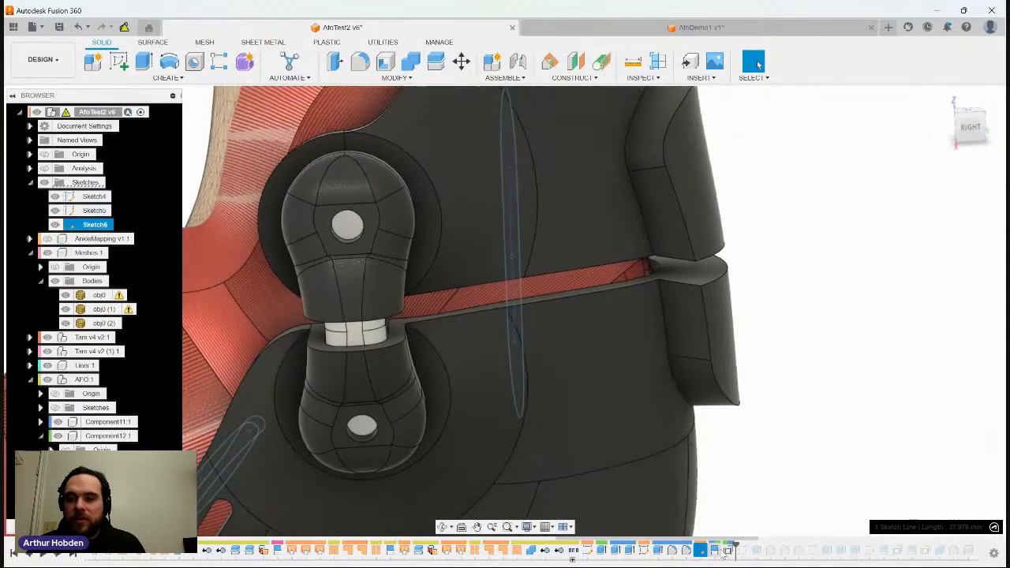
pyautogui.doubleClick(725, 550)
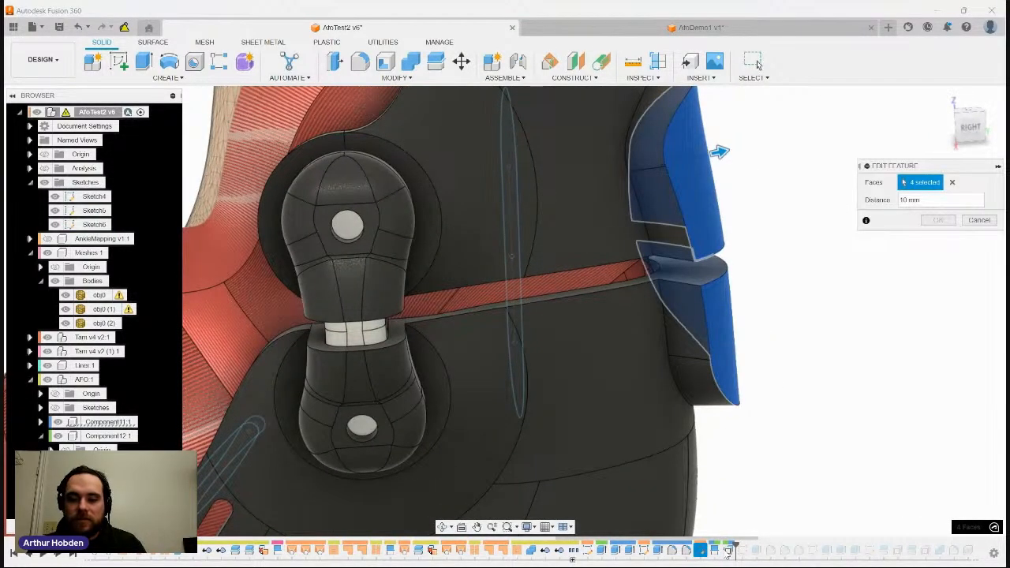
pyautogui.click(908, 199)
pyautogui.write('6')
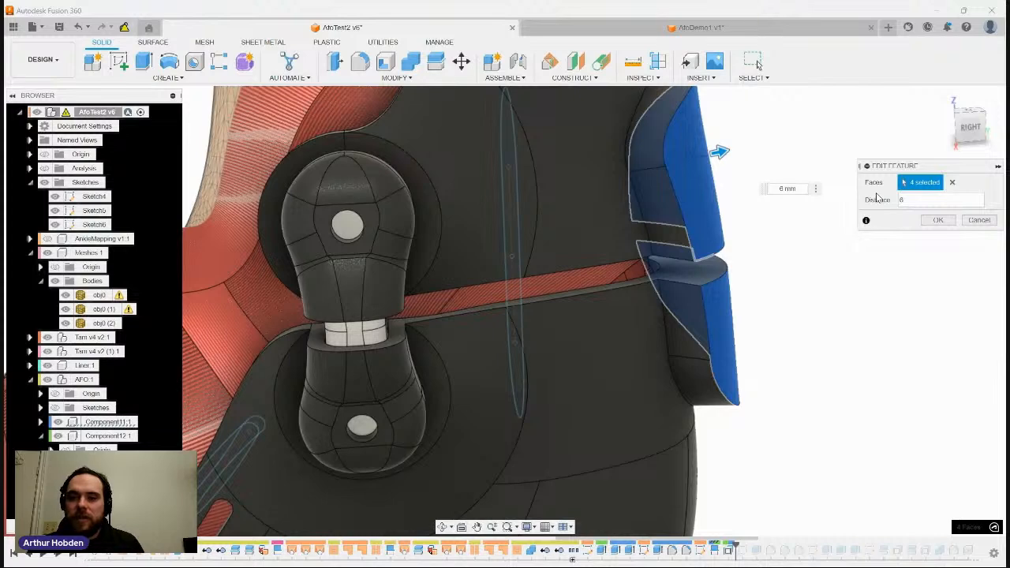
pyautogui.press('Return')
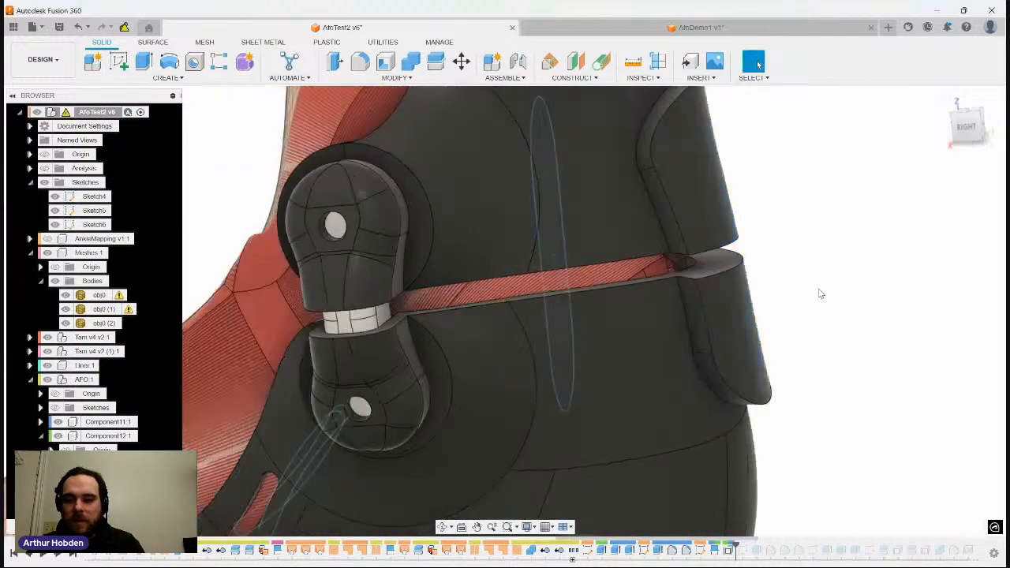
# Step: Fillet the outer and base edge chains of the raised areas on both shells' back with a 4 mm radius
pyautogui.press('f')
pyautogui.click(702, 315)
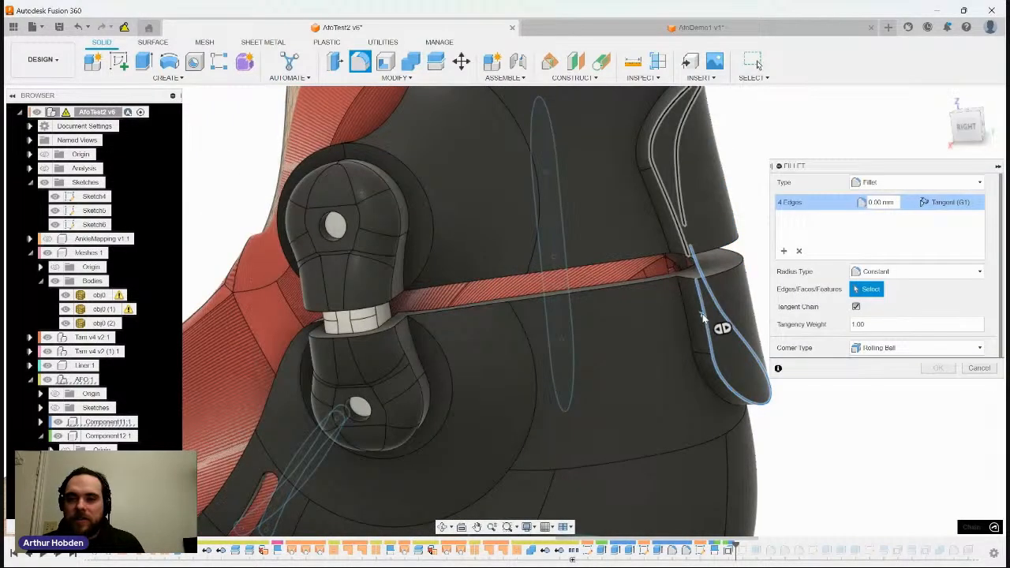
pyautogui.click(651, 186)
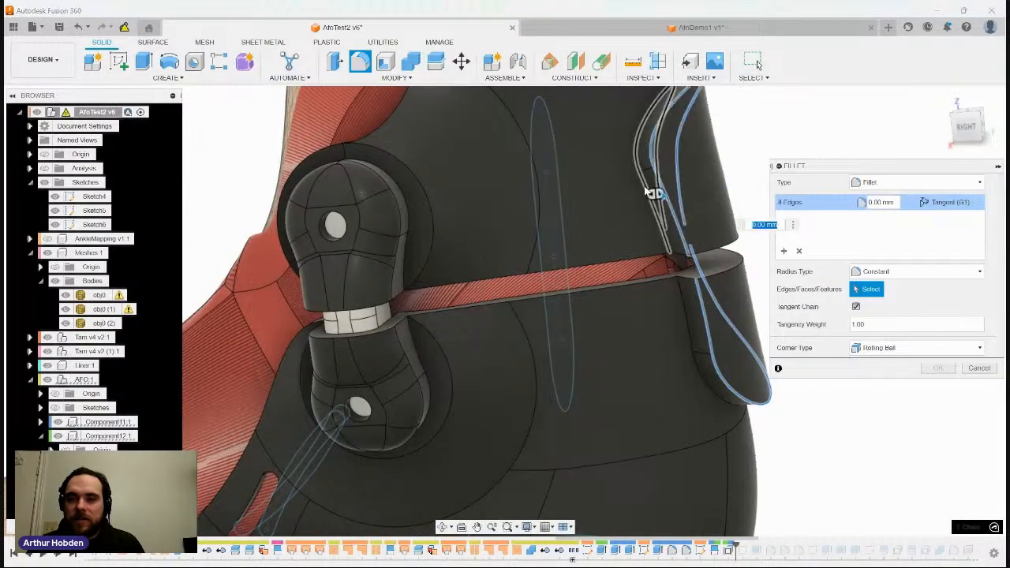
pyautogui.click(683, 301)
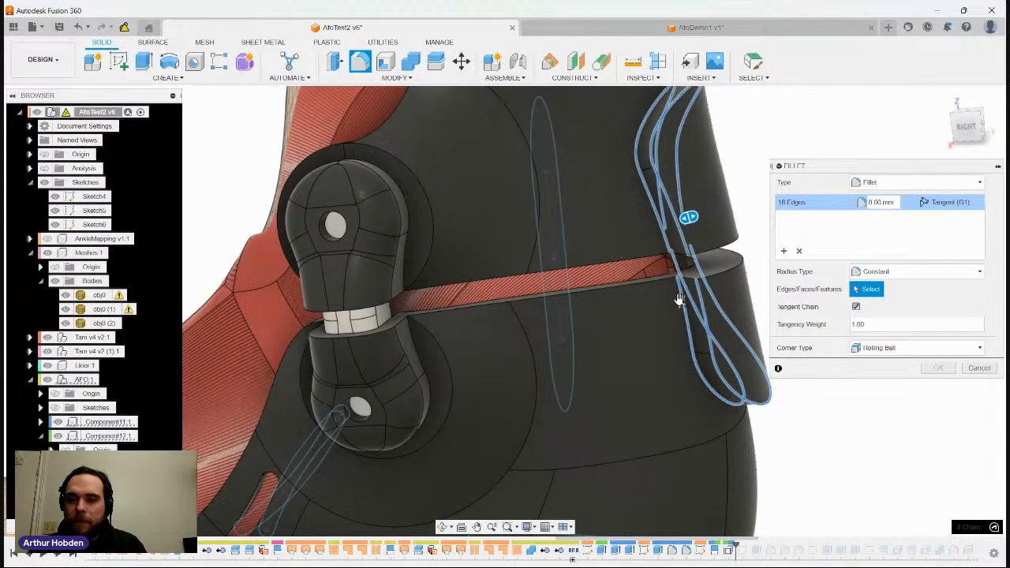
pyautogui.write('4')
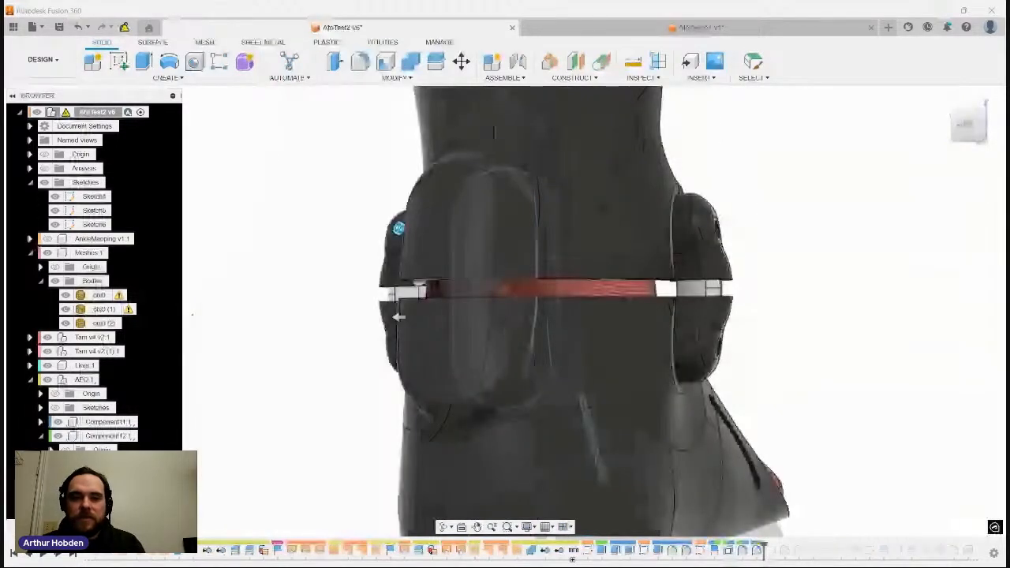
pyautogui.click(539, 225)
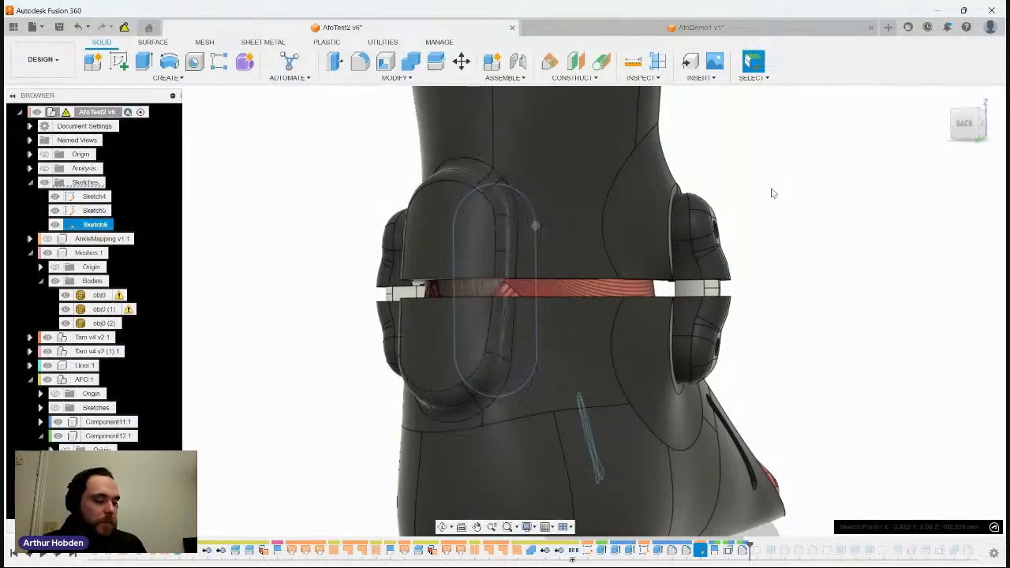
pyautogui.click(846, 180)
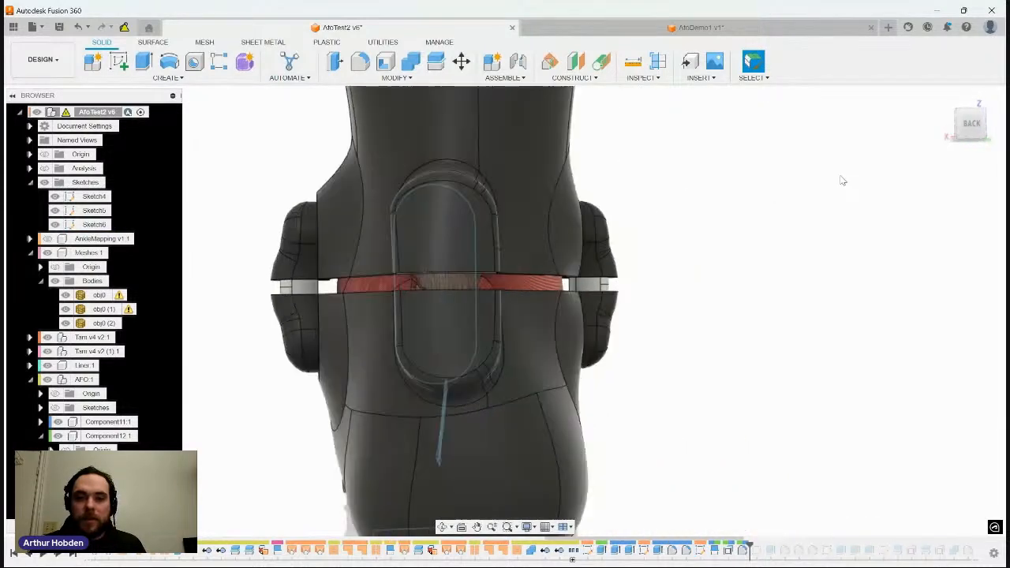
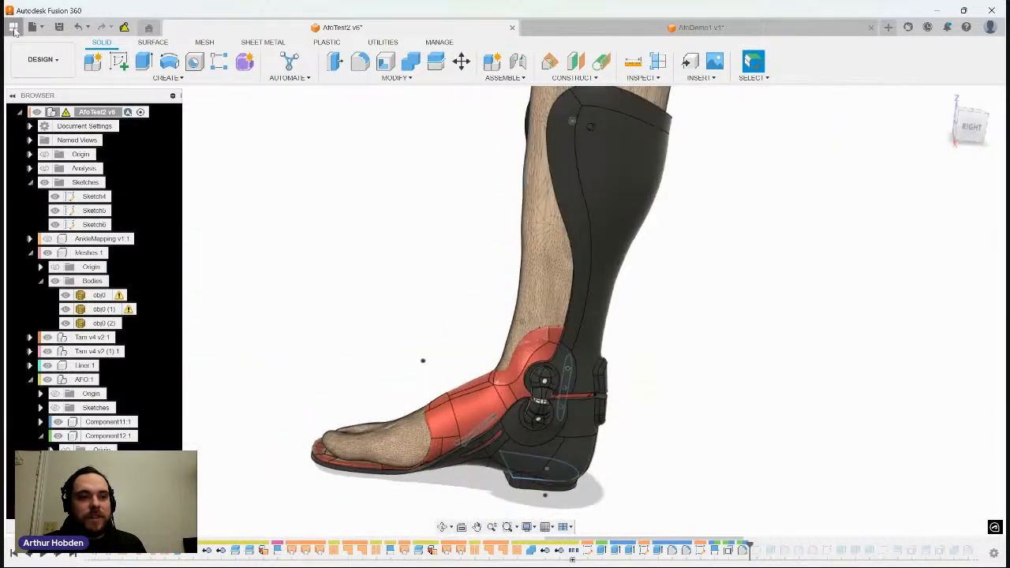
# Step: Insert the StrapLead design from the Hardware project folder into the current design
pyautogui.click(13, 28)
pyautogui.rightClick(122, 281)
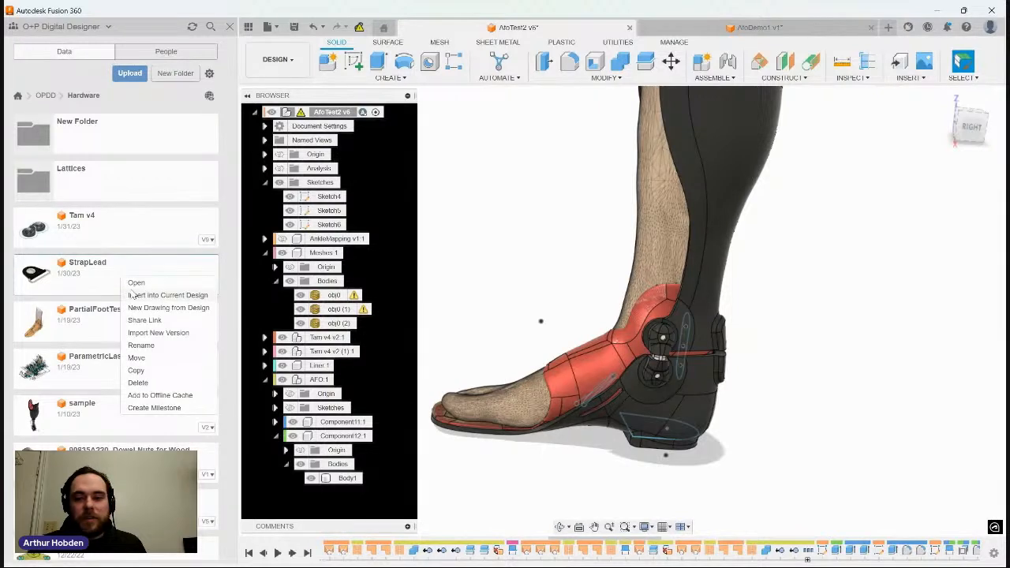
pyautogui.click(167, 295)
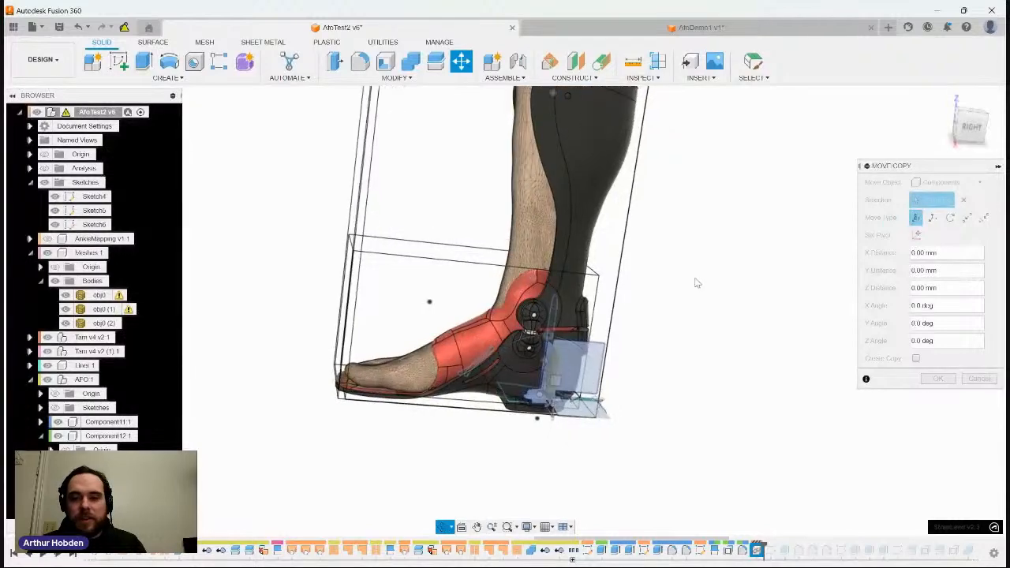
# Step: Rotate the StrapLead component upright and move it up beside the upper calf shell, shifting it about 79.5 mm outward
pyautogui.keyDown('shift'); pyautogui.moveTo(696, 283); pyautogui.dragTo(735, 287, button='middle'); pyautogui.keyUp('shift')
pyautogui.moveTo(552, 413); pyautogui.dragTo(477, 465)
pyautogui.keyDown('shift'); pyautogui.moveTo(536, 430); pyautogui.dragTo(492, 396, button='middle'); pyautogui.keyUp('shift')
pyautogui.moveTo(491, 396); pyautogui.dragTo(575, 335)
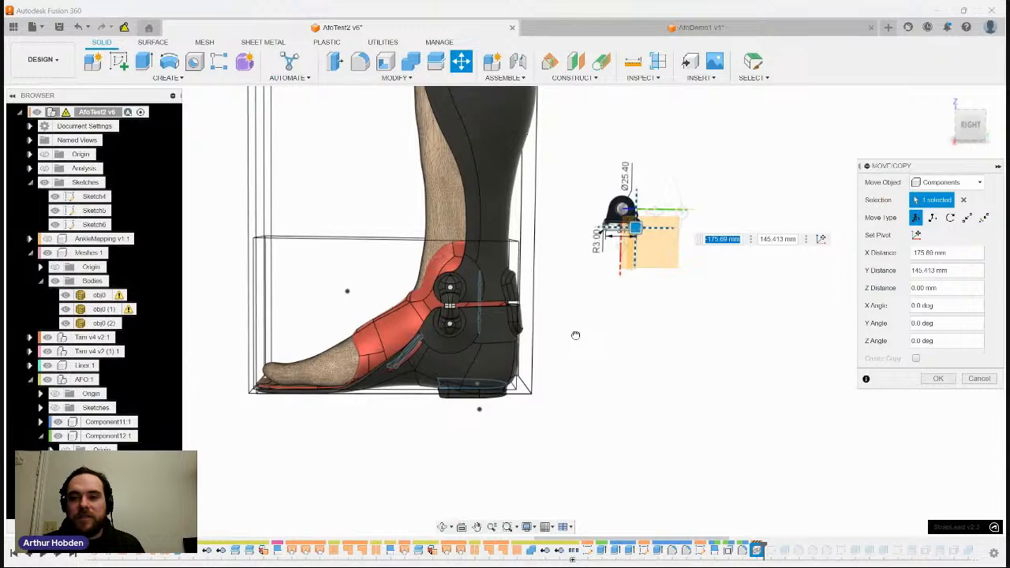
pyautogui.moveTo(680, 218); pyautogui.dragTo(621, 270)
pyautogui.moveTo(621, 270); pyautogui.dragTo(627, 374, button='middle')
pyautogui.moveTo(615, 328); pyautogui.dragTo(455, 168)
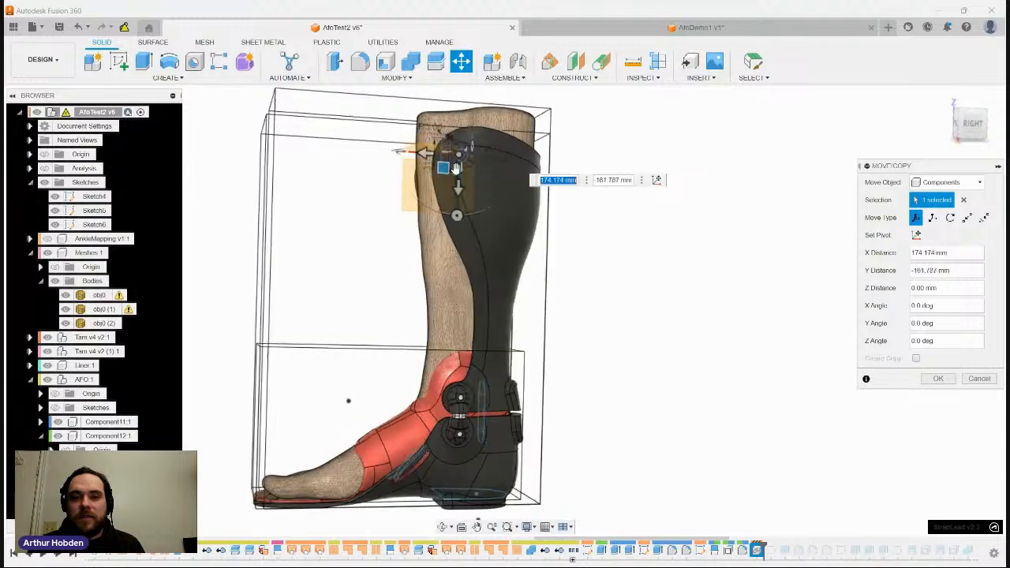
pyautogui.keyDown('shift'); pyautogui.moveTo(456, 168); pyautogui.dragTo(545, 192, button='middle'); pyautogui.keyUp('shift')
pyautogui.scroll(2, 546, 192)
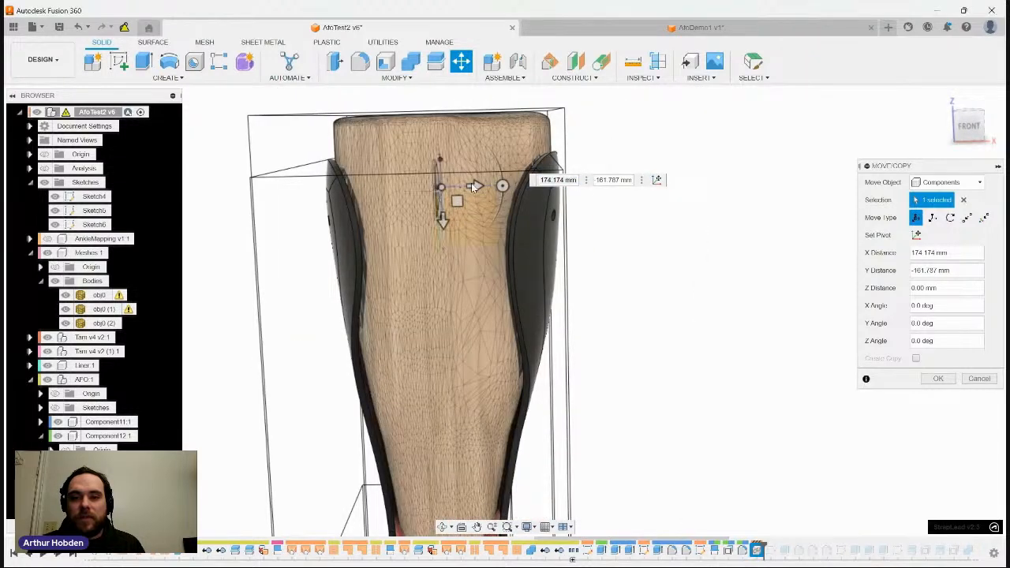
pyautogui.moveTo(475, 186); pyautogui.dragTo(618, 182)
pyautogui.scroll(2, 617, 183)
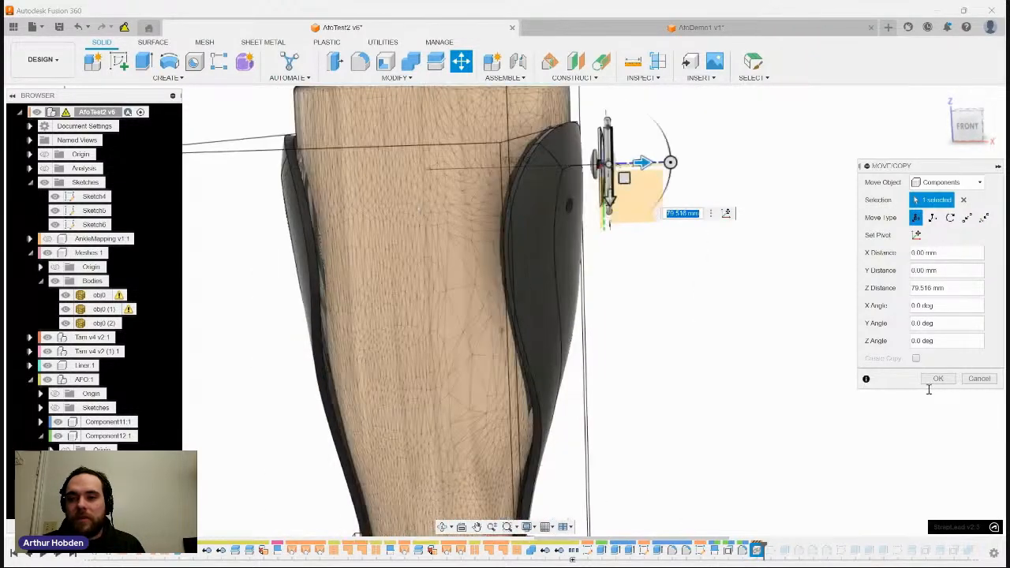
pyautogui.click(937, 378)
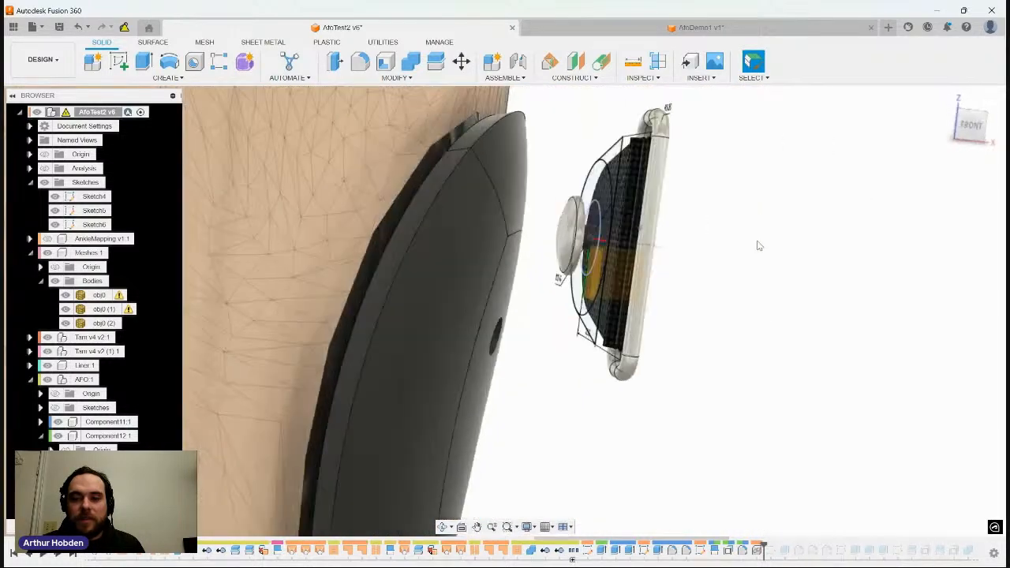
# Step: Joint the StrapLead's hole to the strap hole near the upper shell's front edge, at a 90 degree angle
pyautogui.click(517, 62)
pyautogui.click(592, 175)
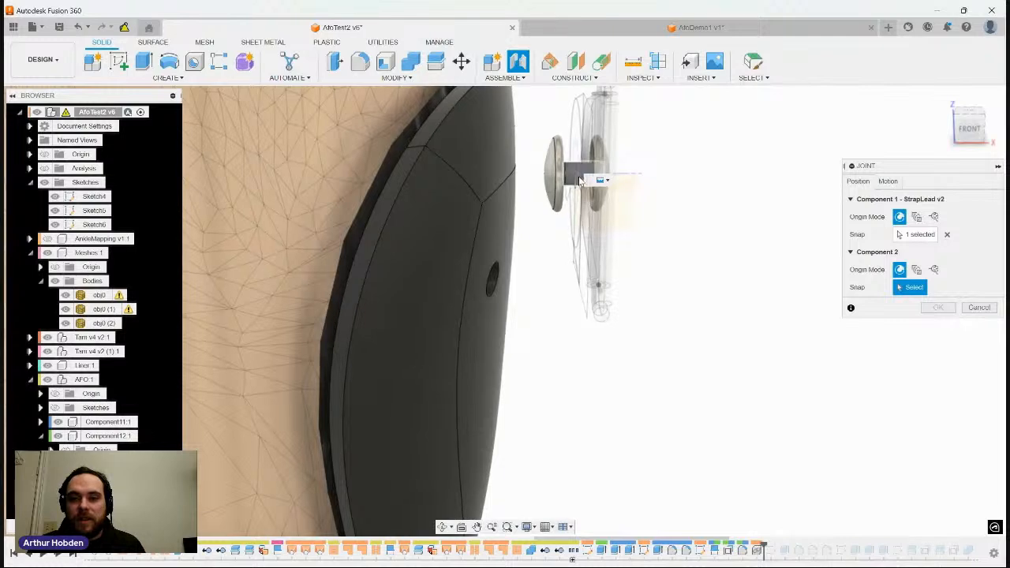
pyautogui.click(469, 293)
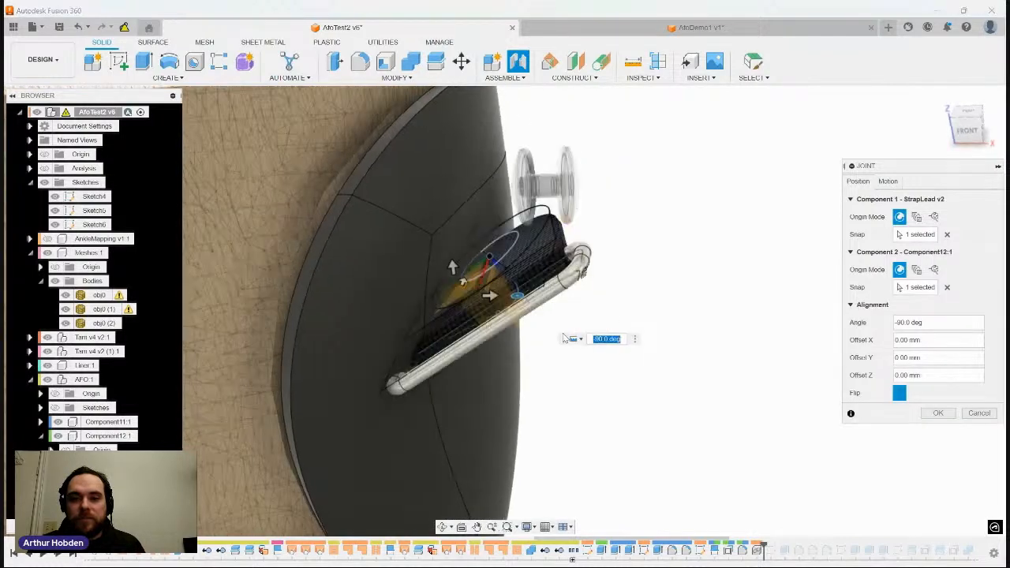
pyautogui.click(947, 287)
pyautogui.click(947, 236)
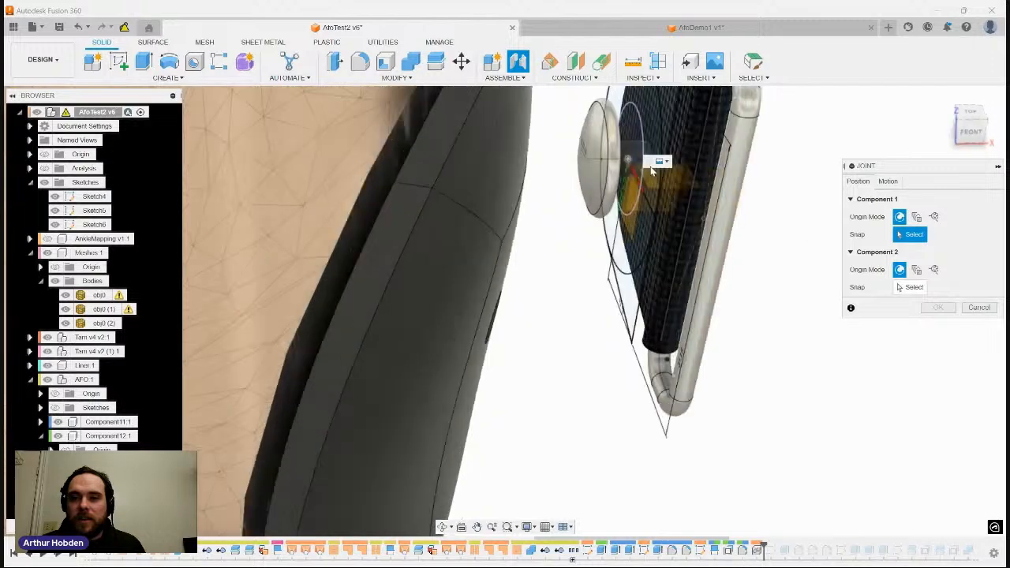
pyautogui.click(630, 160)
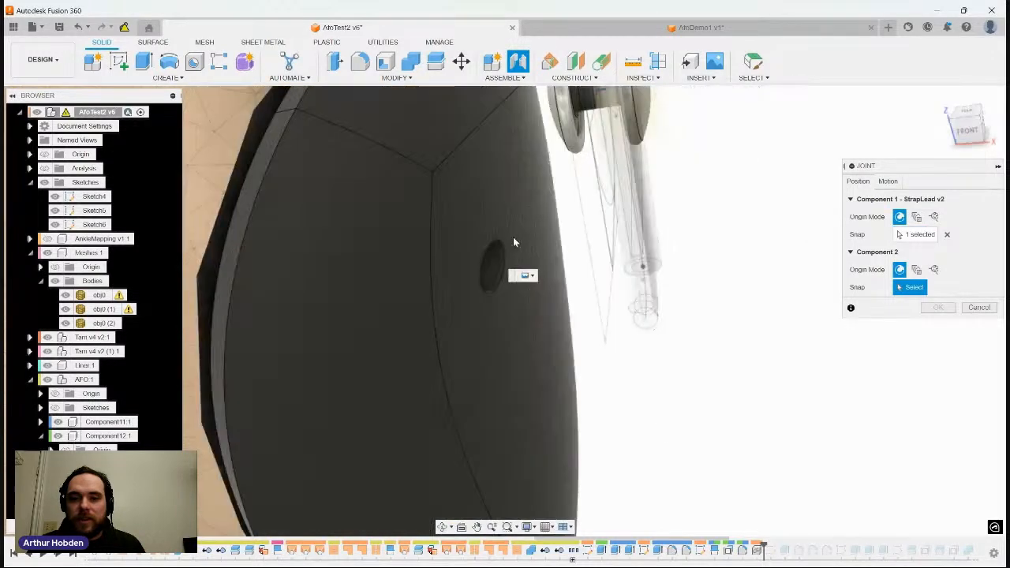
pyautogui.click(489, 275)
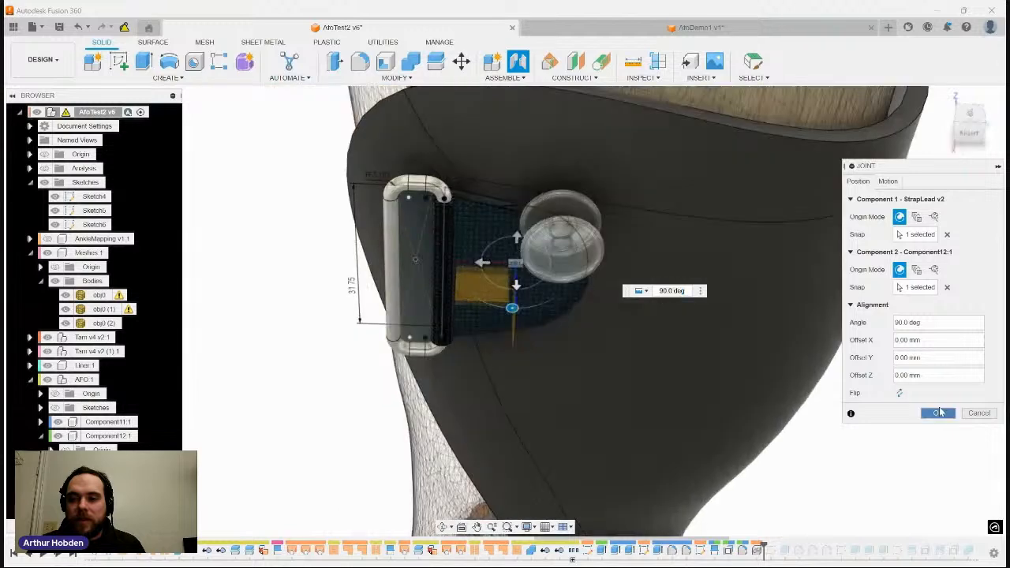
pyautogui.click(938, 413)
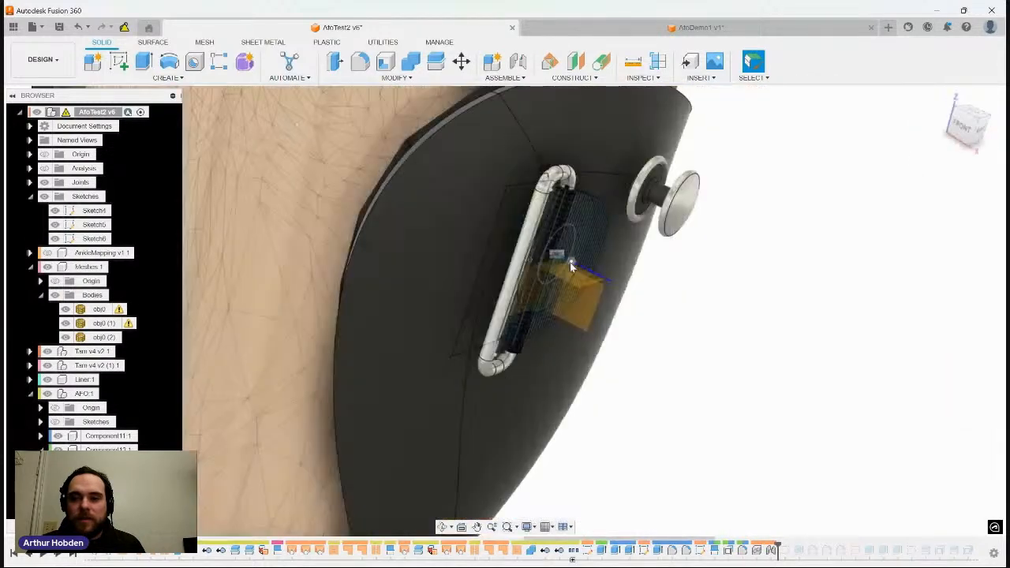
# Step: Joint the two-piece press rivet to the centre of the StrapLead's hole with zero angle and offsets
pyautogui.press('j')
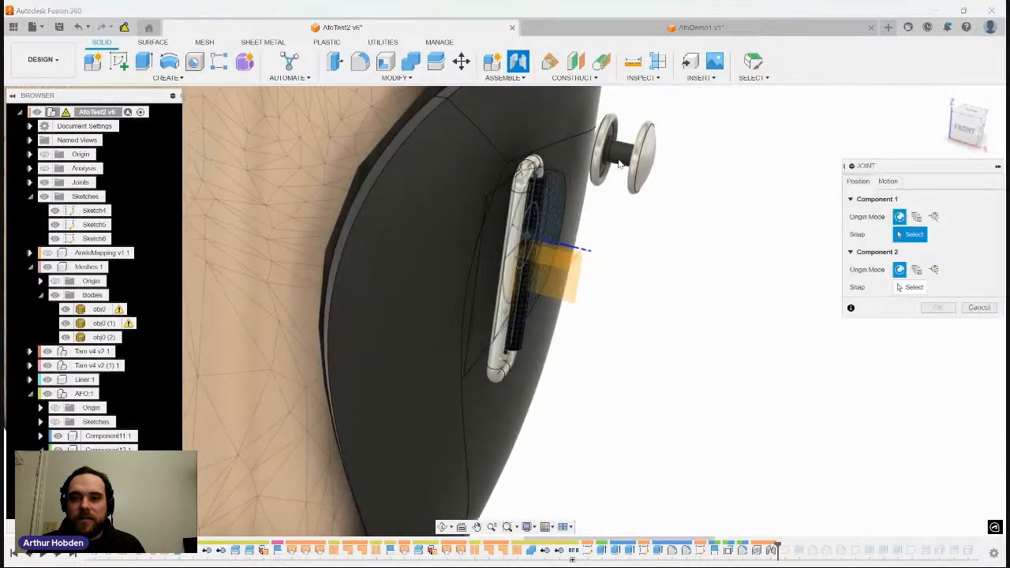
pyautogui.click(620, 163)
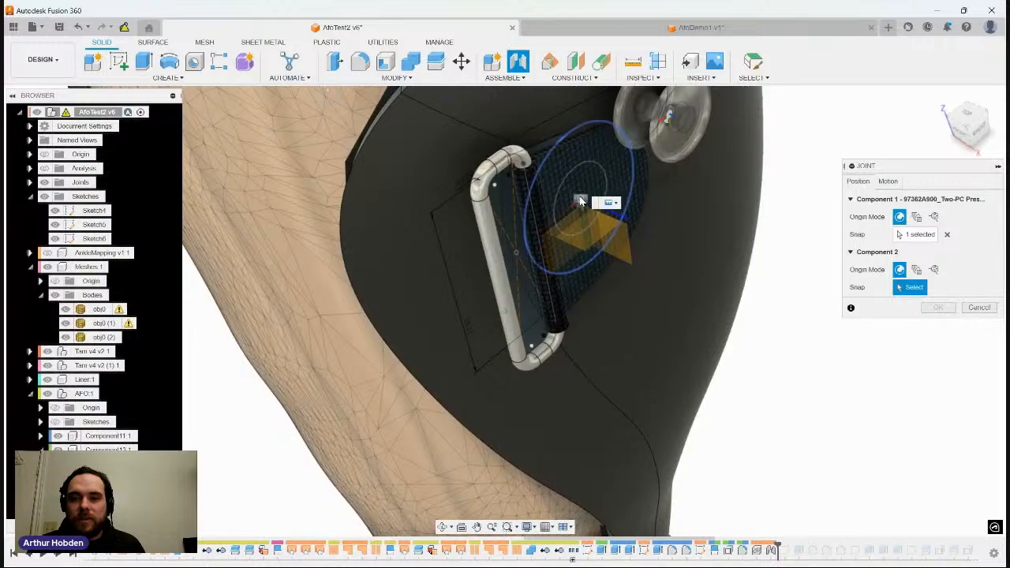
pyautogui.click(580, 201)
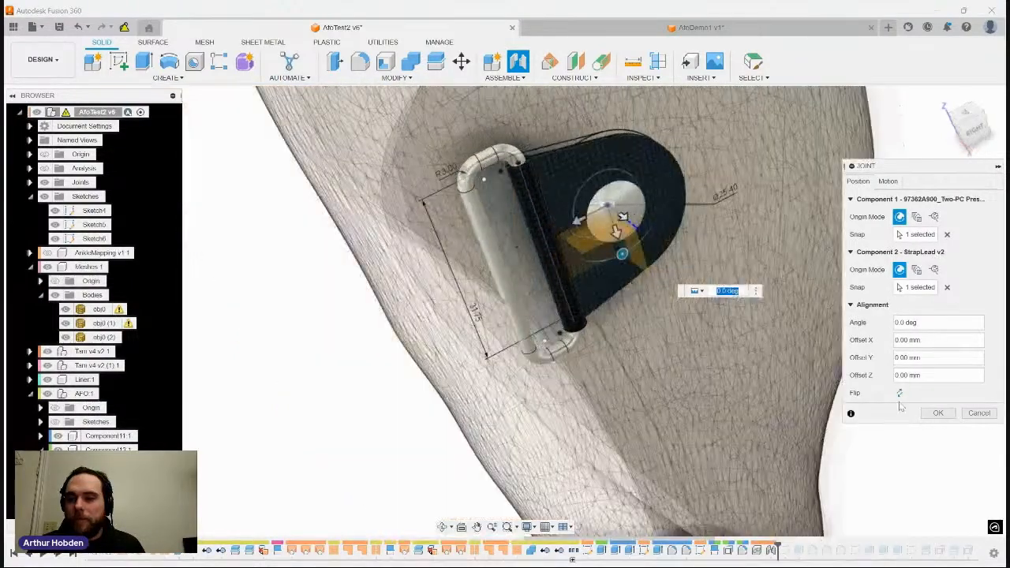
pyautogui.click(937, 413)
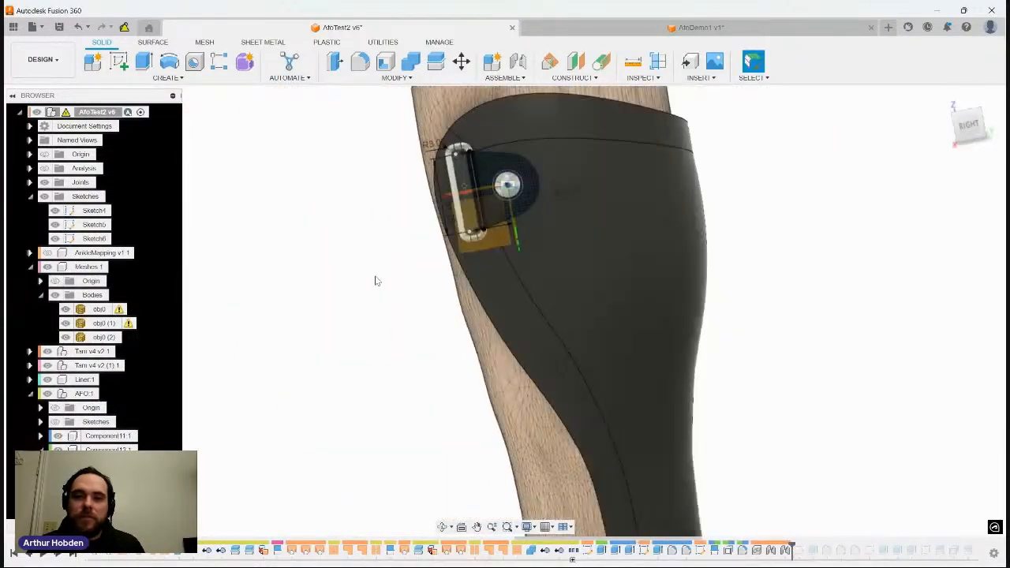
pyautogui.scroll(-3, 375, 281)
pyautogui.keyDown('shift'); pyautogui.moveTo(383, 295); pyautogui.dragTo(383, 281, button='middle'); pyautogui.keyUp('shift')
pyautogui.scroll(3, 409, 234)
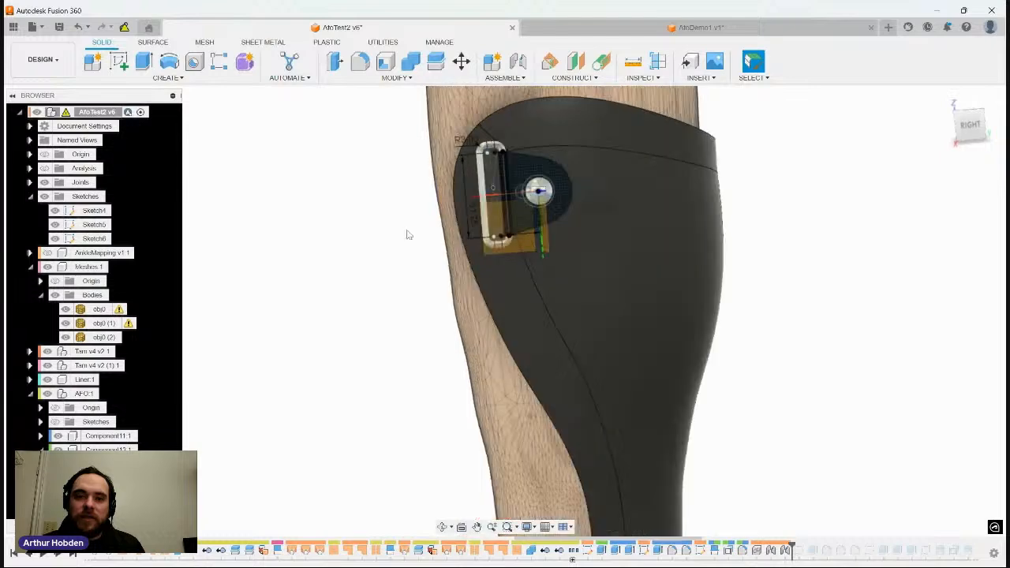
pyautogui.scroll(2, 461, 164)
pyautogui.moveTo(407, 459); pyautogui.dragTo(376, 342, button='middle')
pyautogui.scroll(-3, 376, 342)
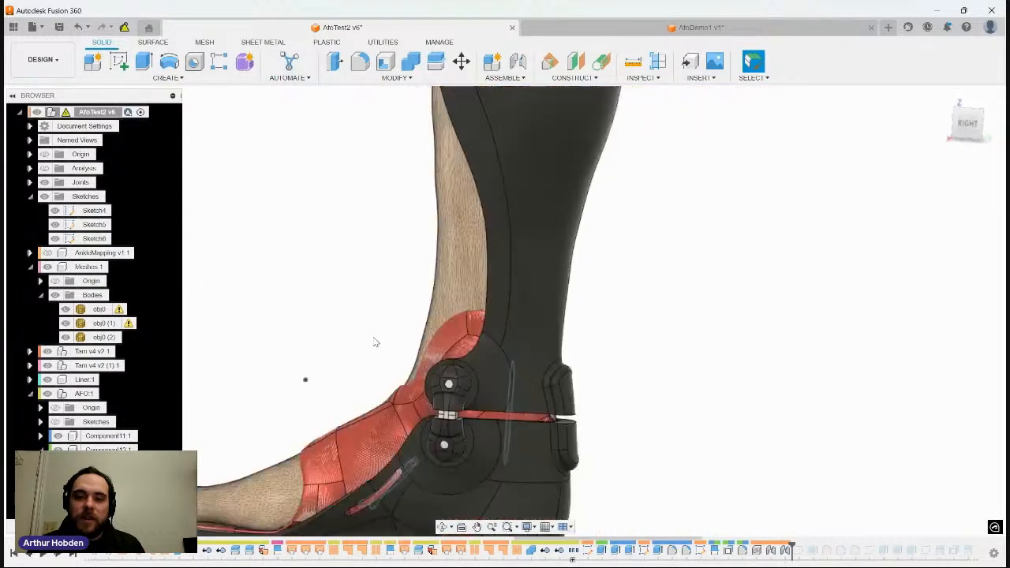
pyautogui.scroll(-3, 375, 341)
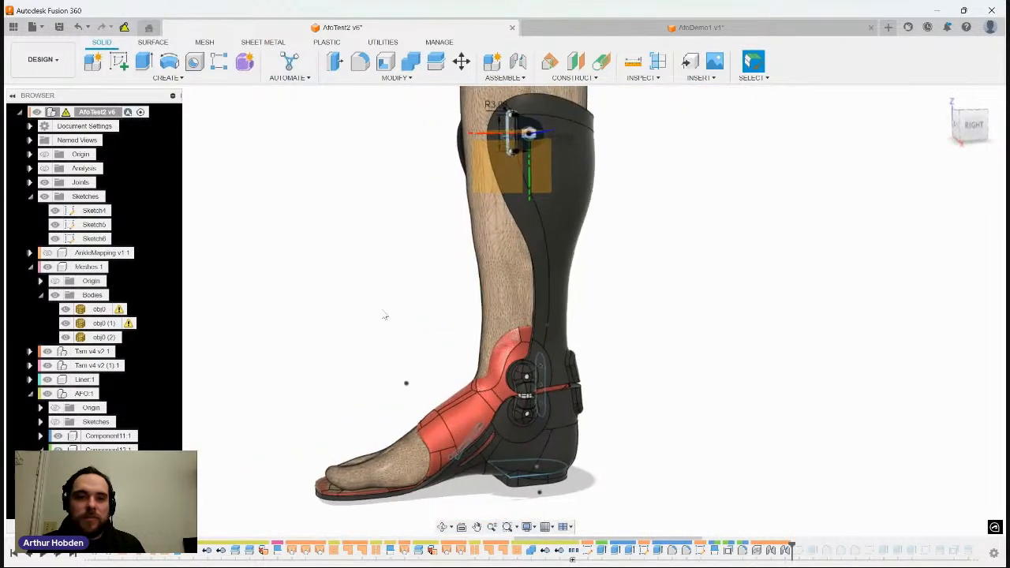
# Step: Pull the red liner, foot shell and calf shell away from the scanned leg to inspect them separately, and revert their positions
pyautogui.keyDown('shift'); pyautogui.moveTo(333, 225); pyautogui.dragTo(638, 327, button='middle'); pyautogui.keyUp('shift')
pyautogui.scroll(6, 639, 328)
pyautogui.scroll(-5, 638, 327)
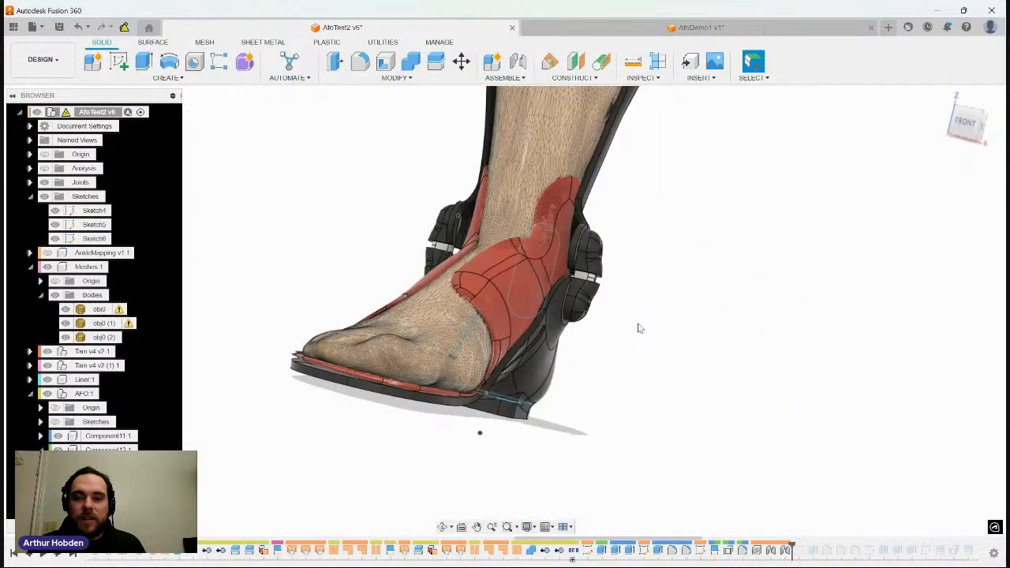
pyautogui.moveTo(462, 290); pyautogui.dragTo(714, 256)
pyautogui.keyDown('shift'); pyautogui.moveTo(714, 256); pyautogui.dragTo(820, 334, button='middle'); pyautogui.keyUp('shift')
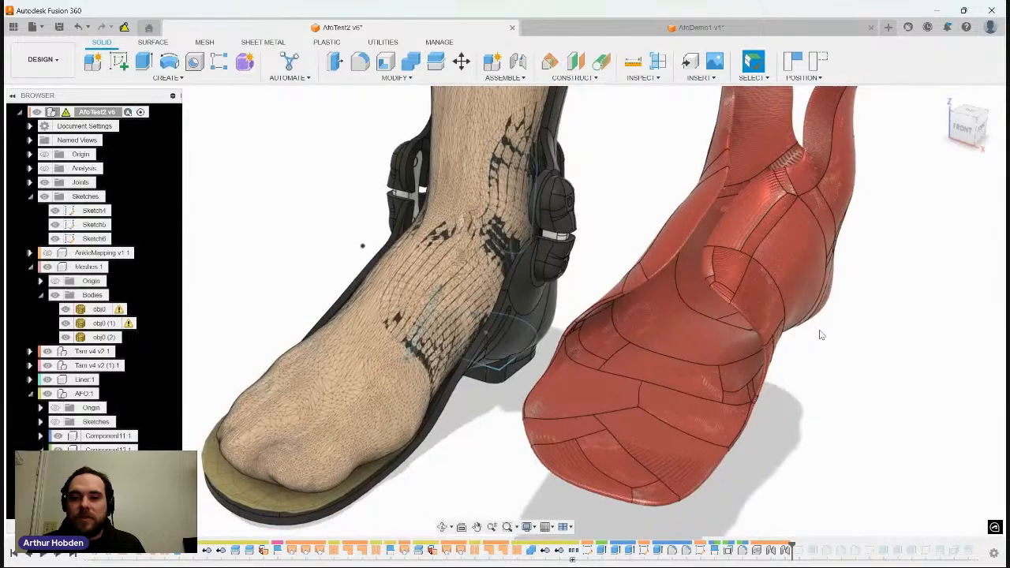
pyautogui.scroll(-1, 820, 334)
pyautogui.moveTo(512, 306); pyautogui.dragTo(969, 383)
pyautogui.scroll(-2, 969, 384)
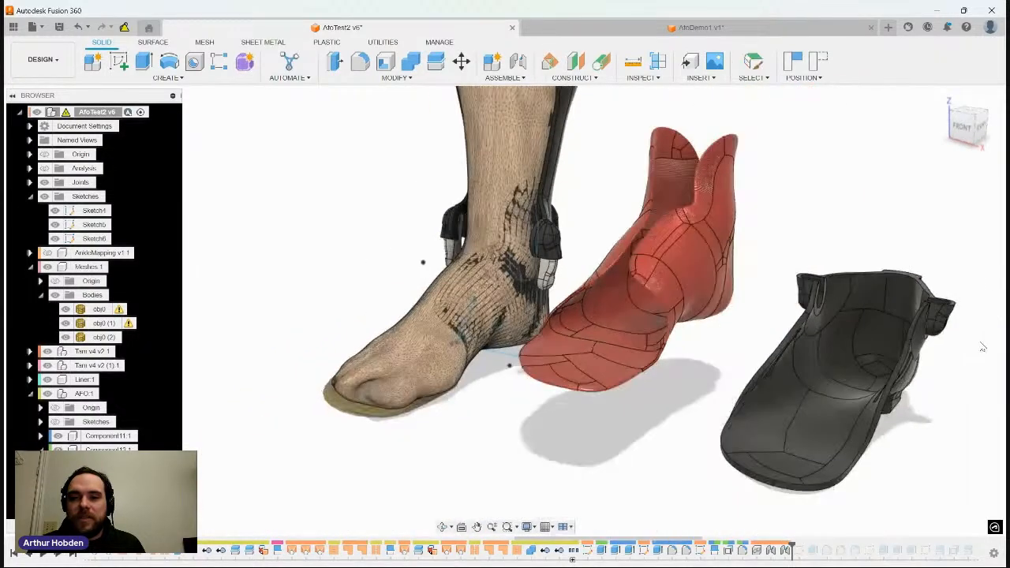
pyautogui.moveTo(554, 155); pyautogui.dragTo(842, 125)
pyautogui.keyDown('shift'); pyautogui.moveTo(842, 125); pyautogui.dragTo(692, 105, button='middle'); pyautogui.keyUp('shift')
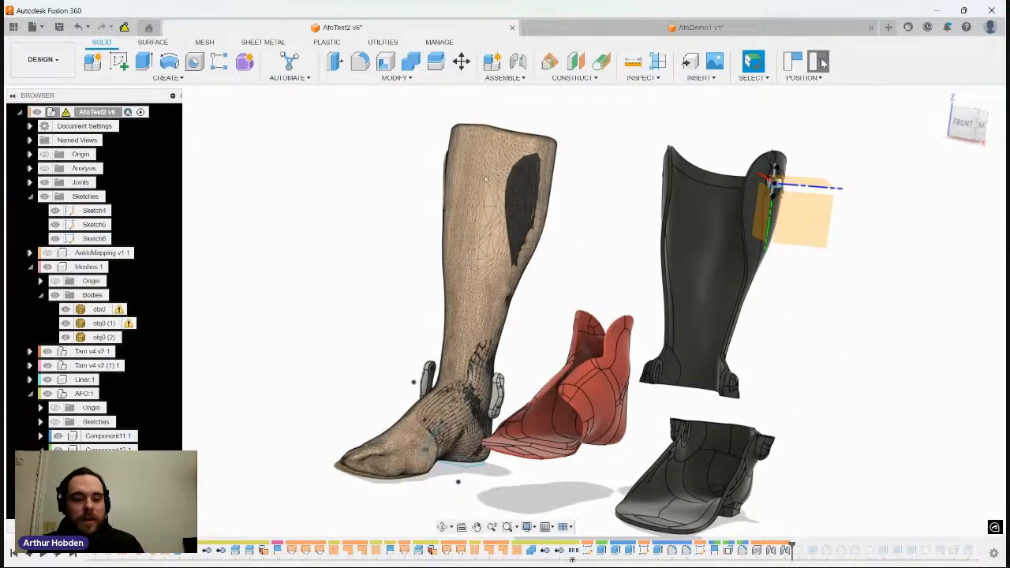
pyautogui.click(821, 63)
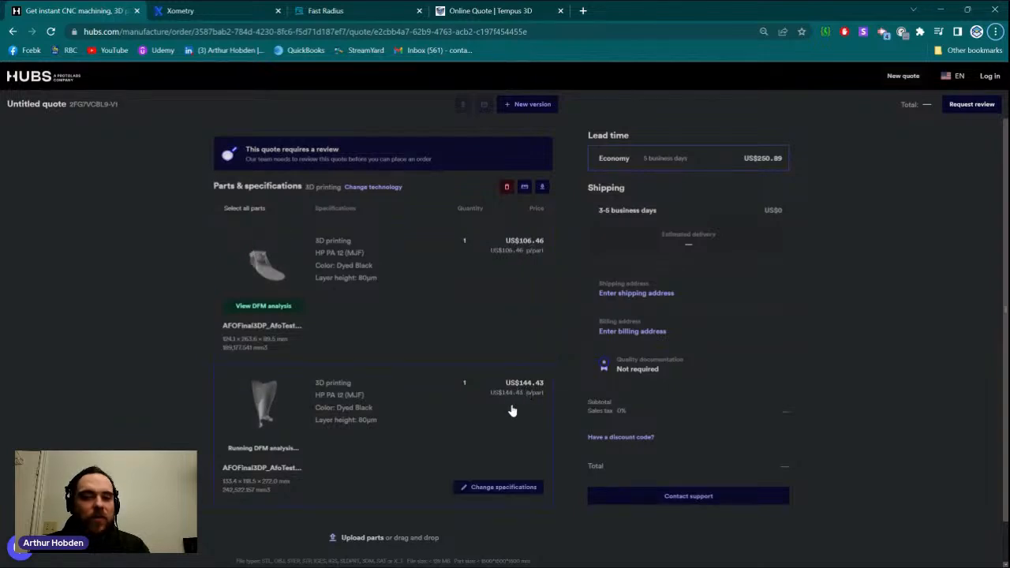
# Step: In the Hubs quote in the browser, open the foot shell's manufacturability analysis and examine its mesh integrity check on the 3D model
pyautogui.click(265, 274)
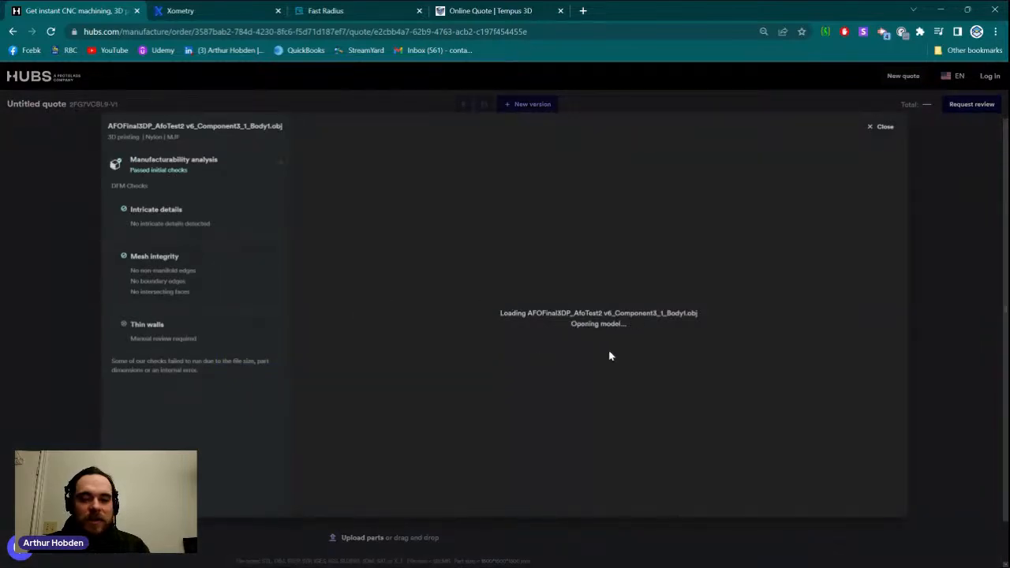
pyautogui.moveTo(713, 284); pyautogui.dragTo(394, 347)
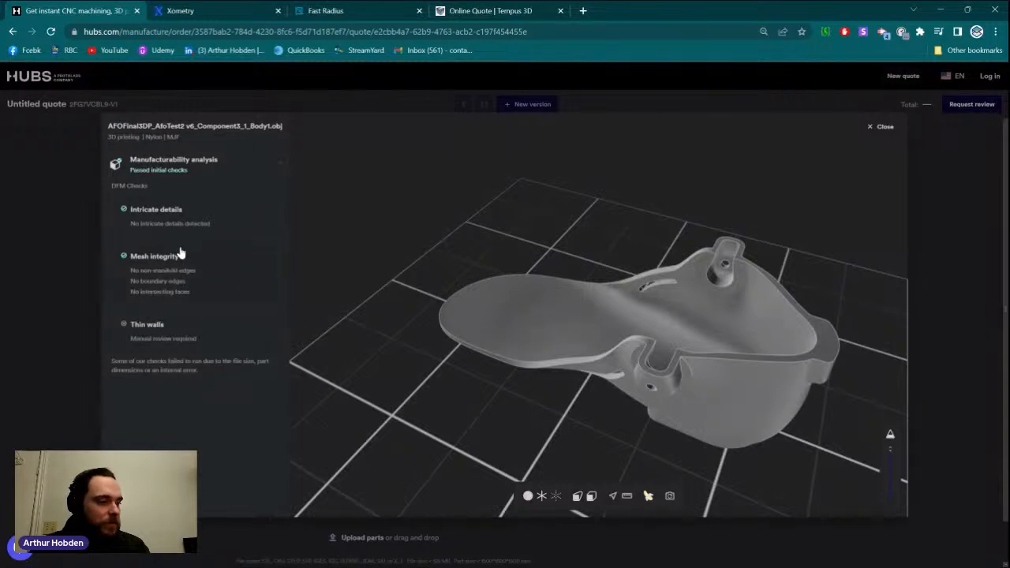
pyautogui.click(186, 291)
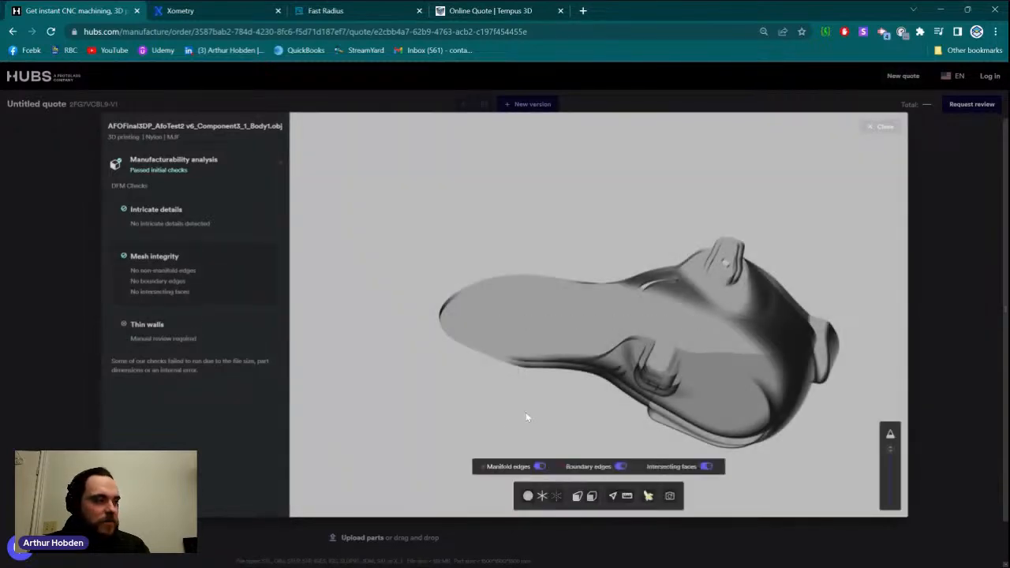
pyautogui.moveTo(688, 279); pyautogui.dragTo(904, 178)
# Step: Review the open online quotes for the two orthosis parts from Xometry, Fast Radius and Tempus 3D, comparing prices and lead times
pyautogui.click(255, 10)
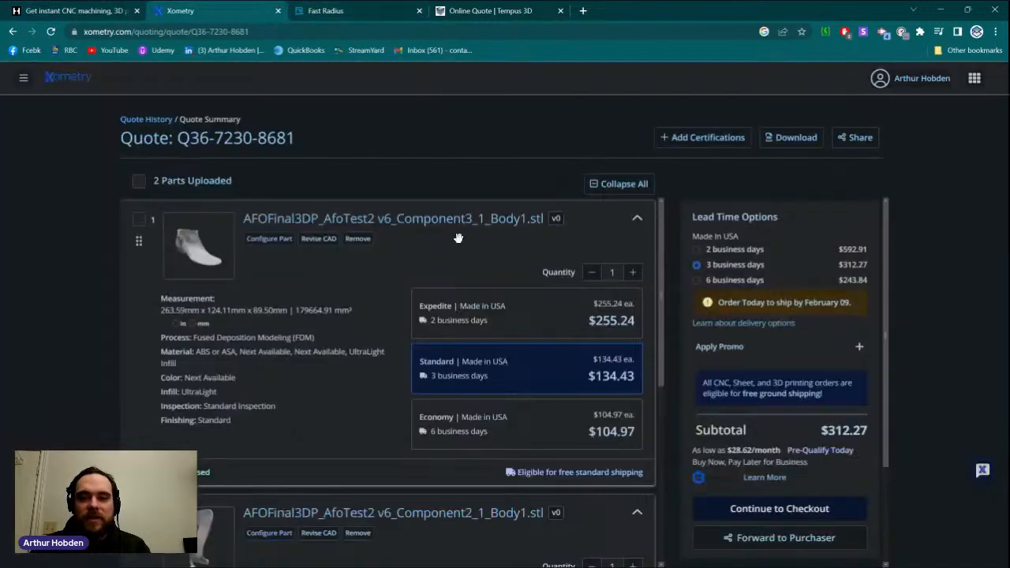
pyautogui.scroll(-3, 577, 332)
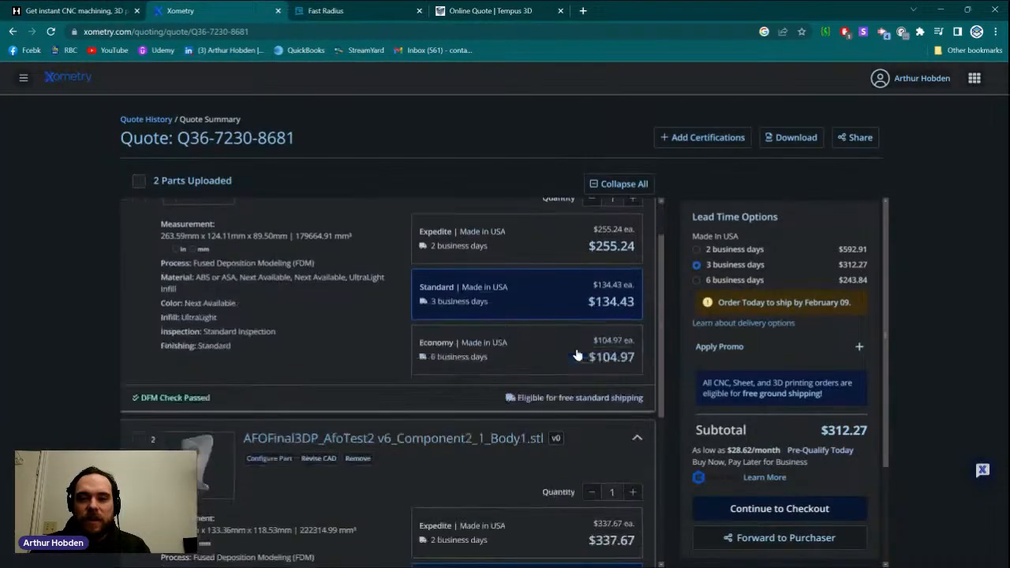
pyautogui.click(338, 9)
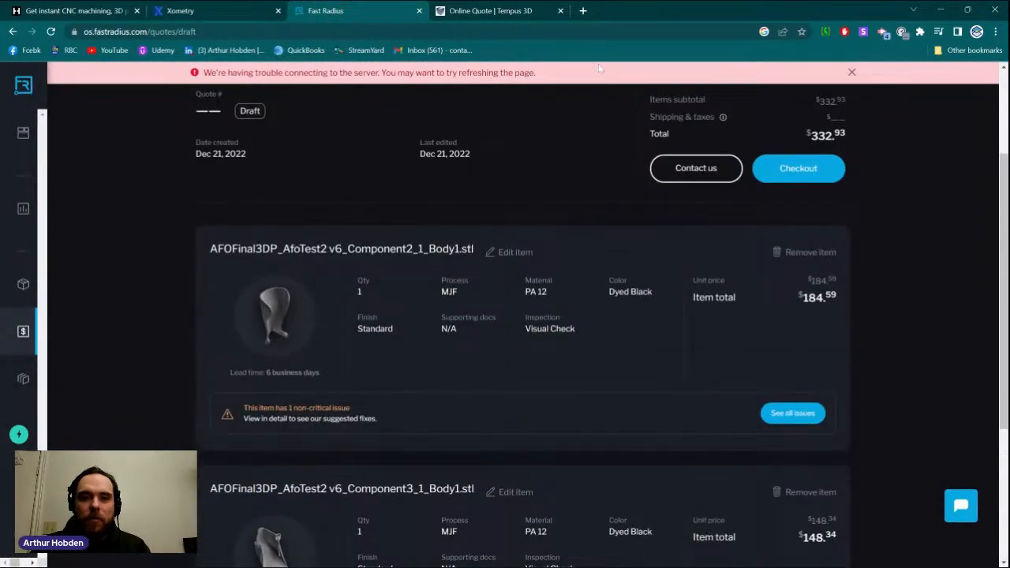
pyautogui.click(536, 10)
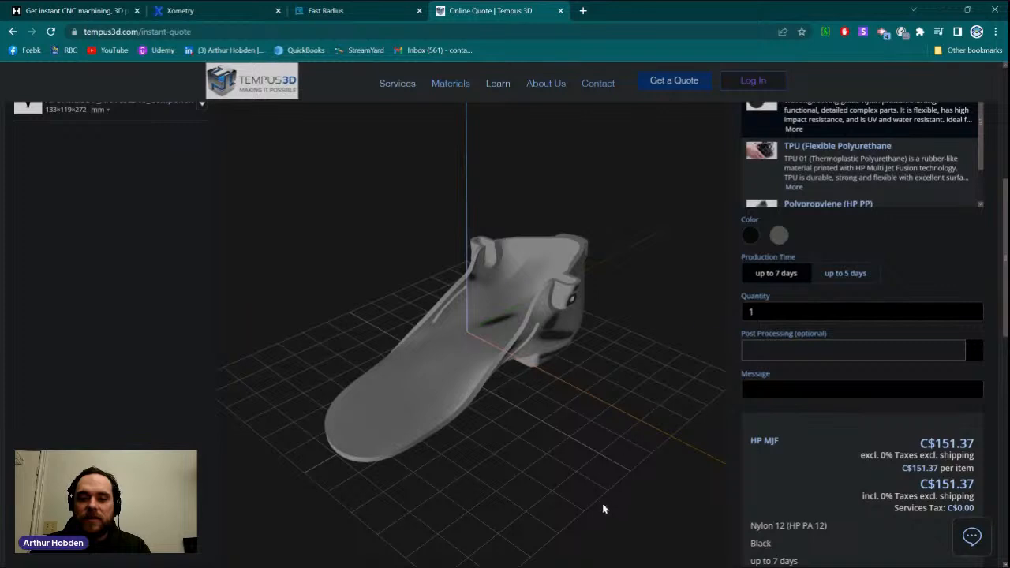